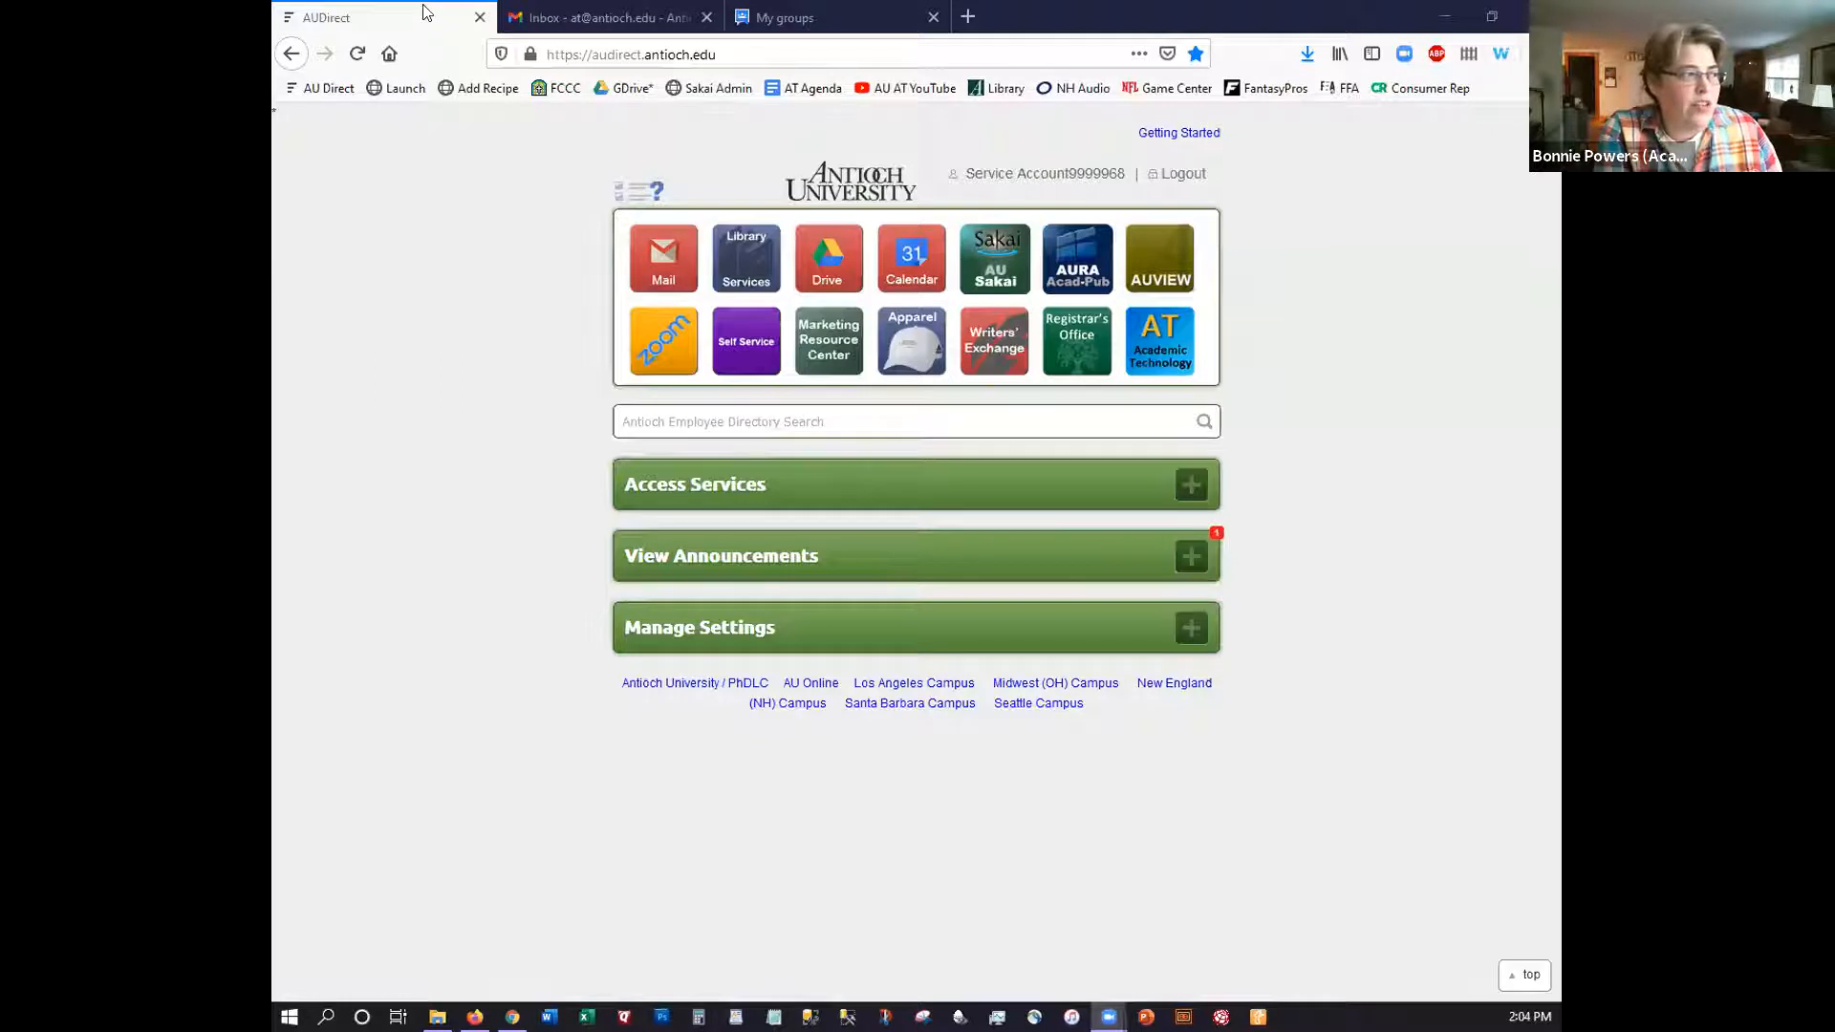
Switch to the Gmail inbox and bring up the Google apps launcher
{"action": "left_click", "coordinate": [586, 19]}
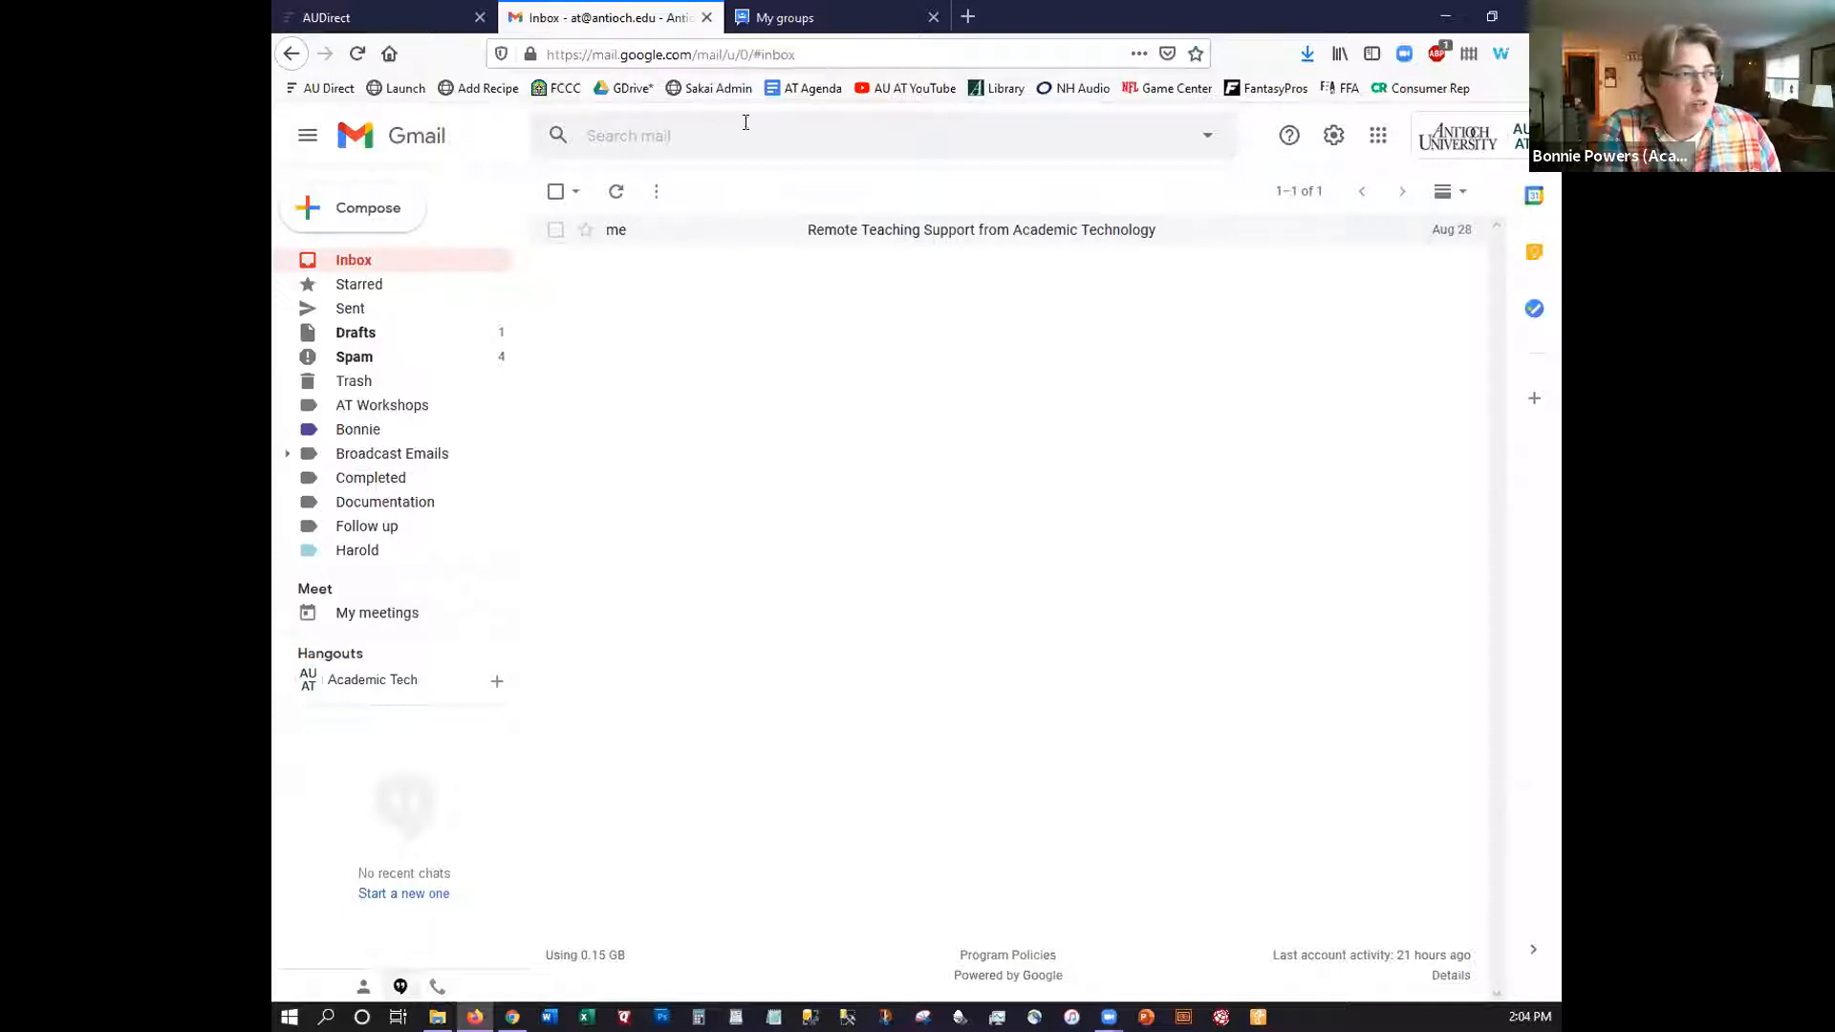
{"action": "left_click", "coordinate": [1377, 136]}
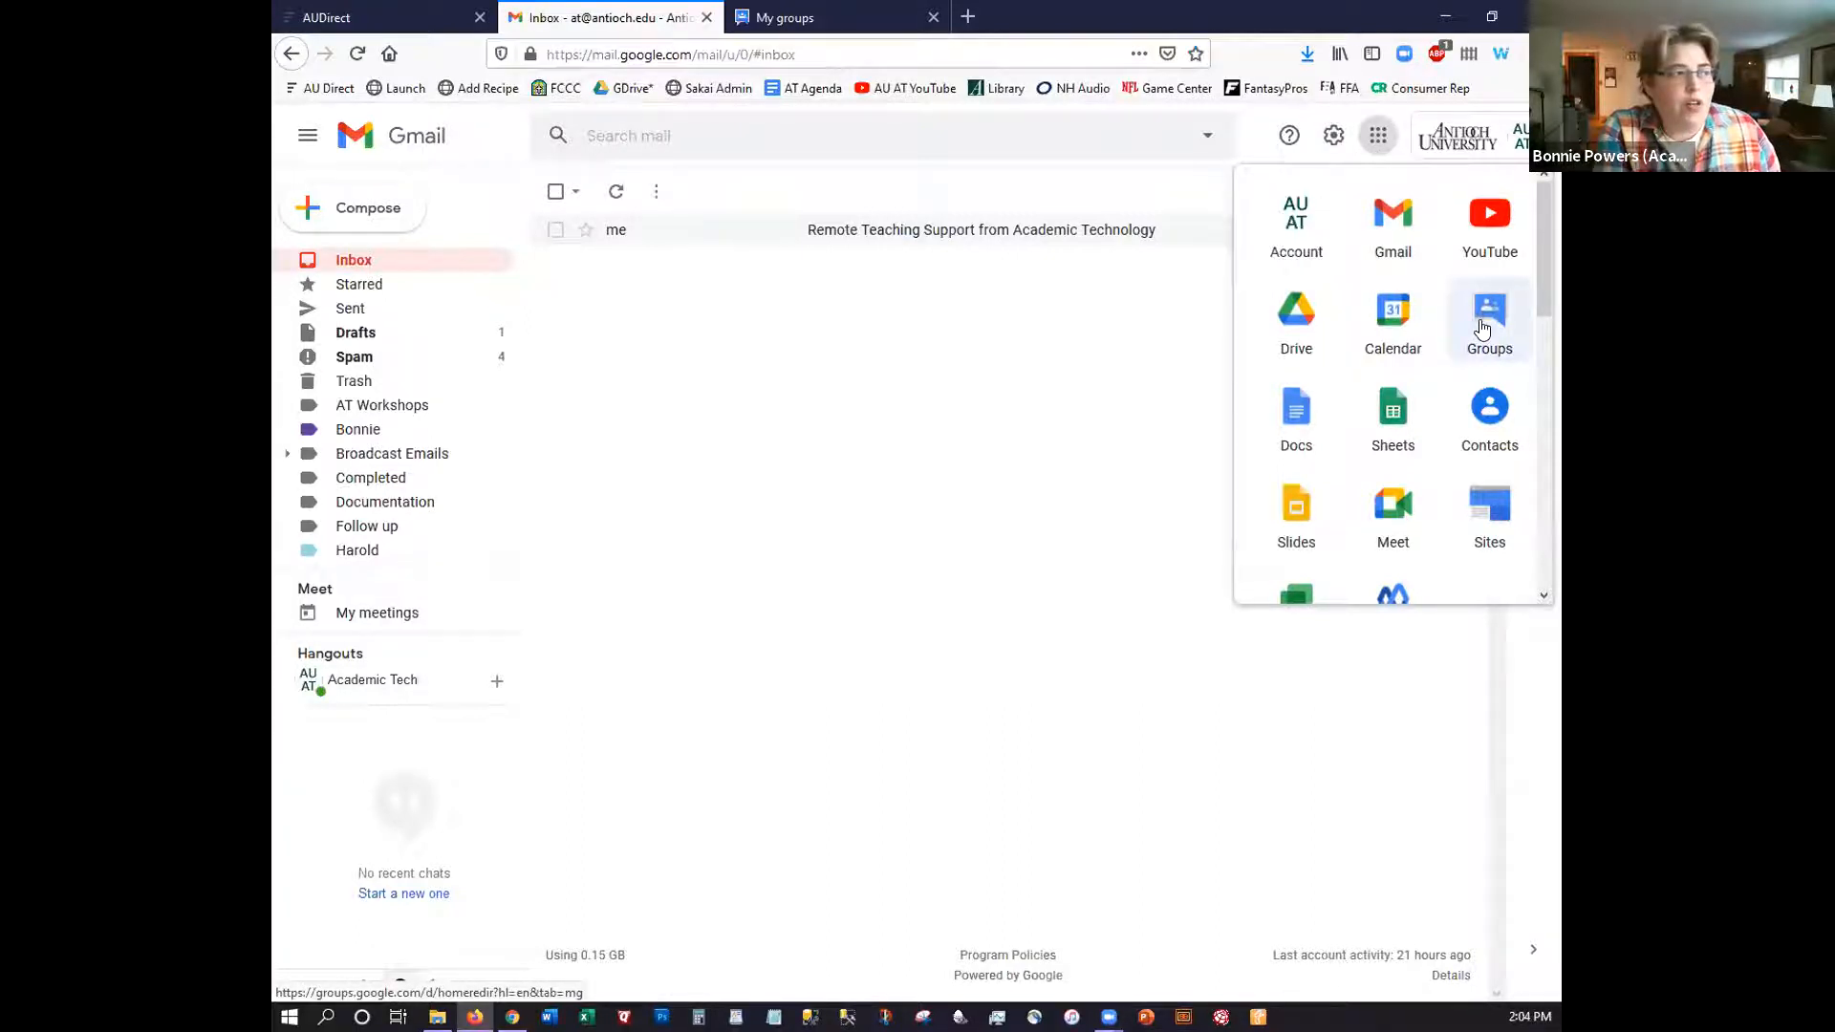
Open Groups from the apps list and load groups.google.com in a new Firefox tab
{"action": "left_click", "coordinate": [1480, 329]}
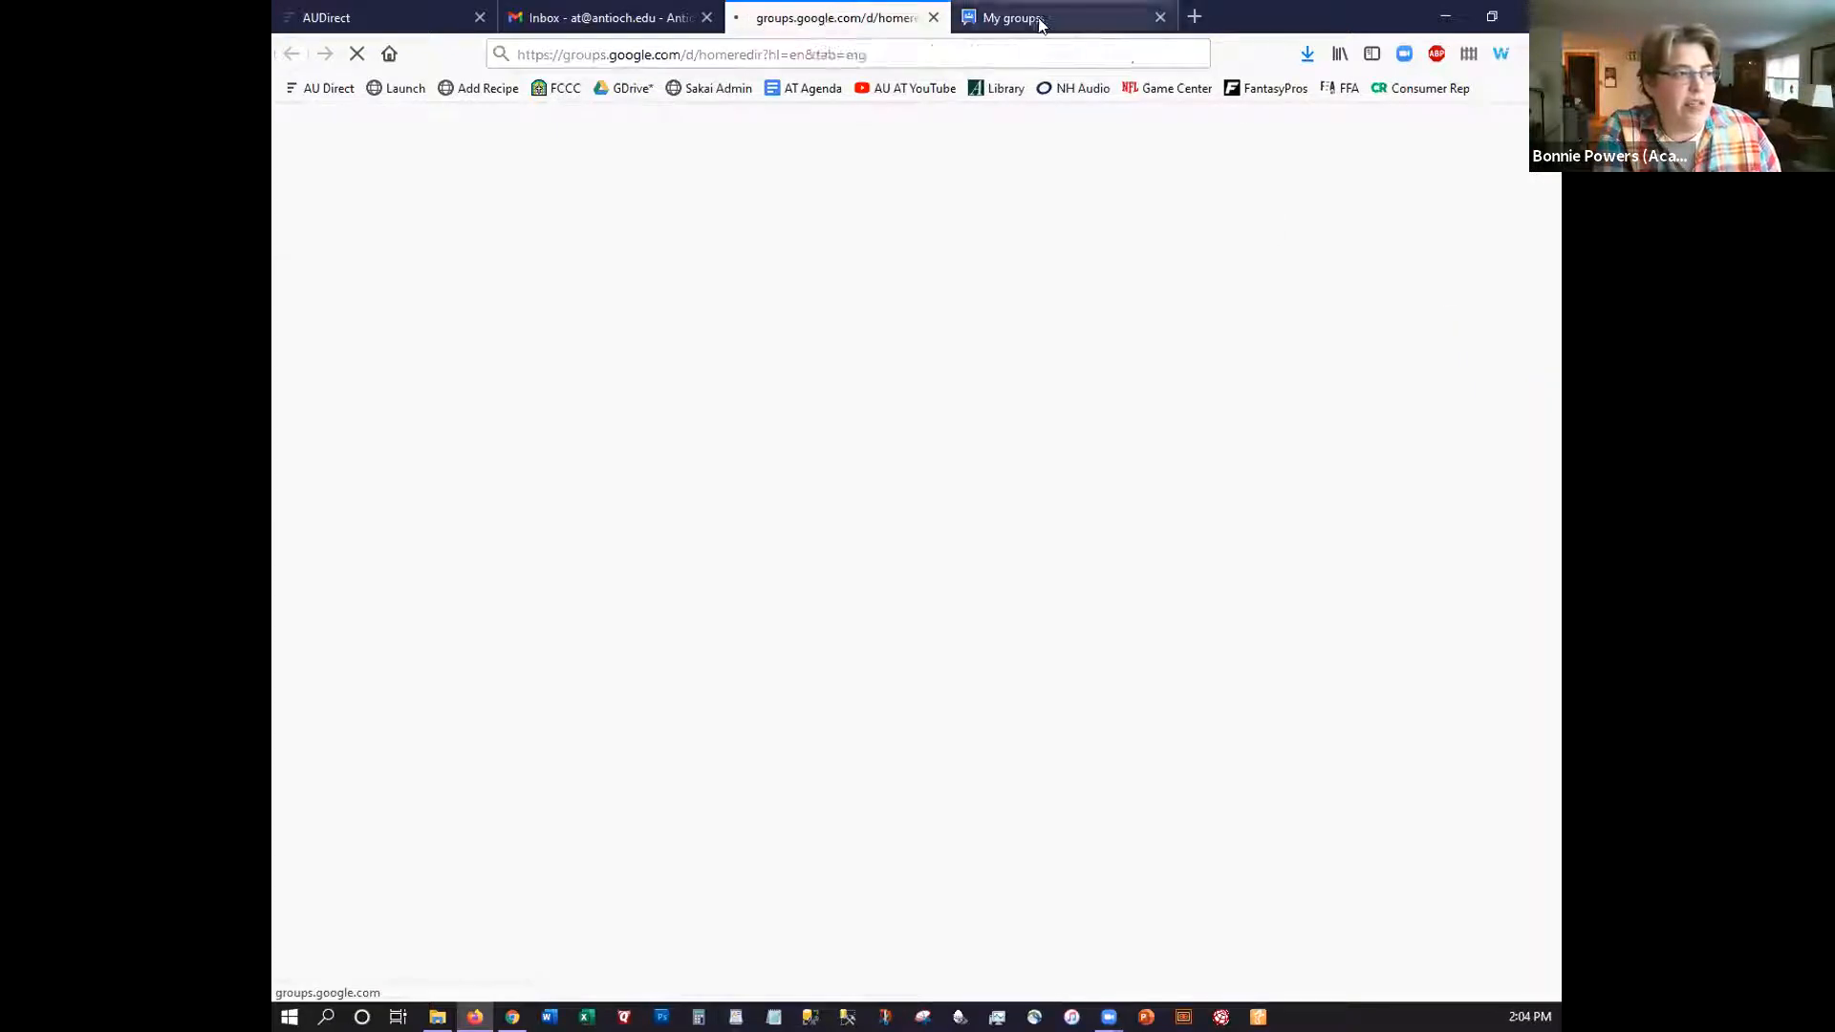
{"action": "left_click", "coordinate": [1191, 17]}
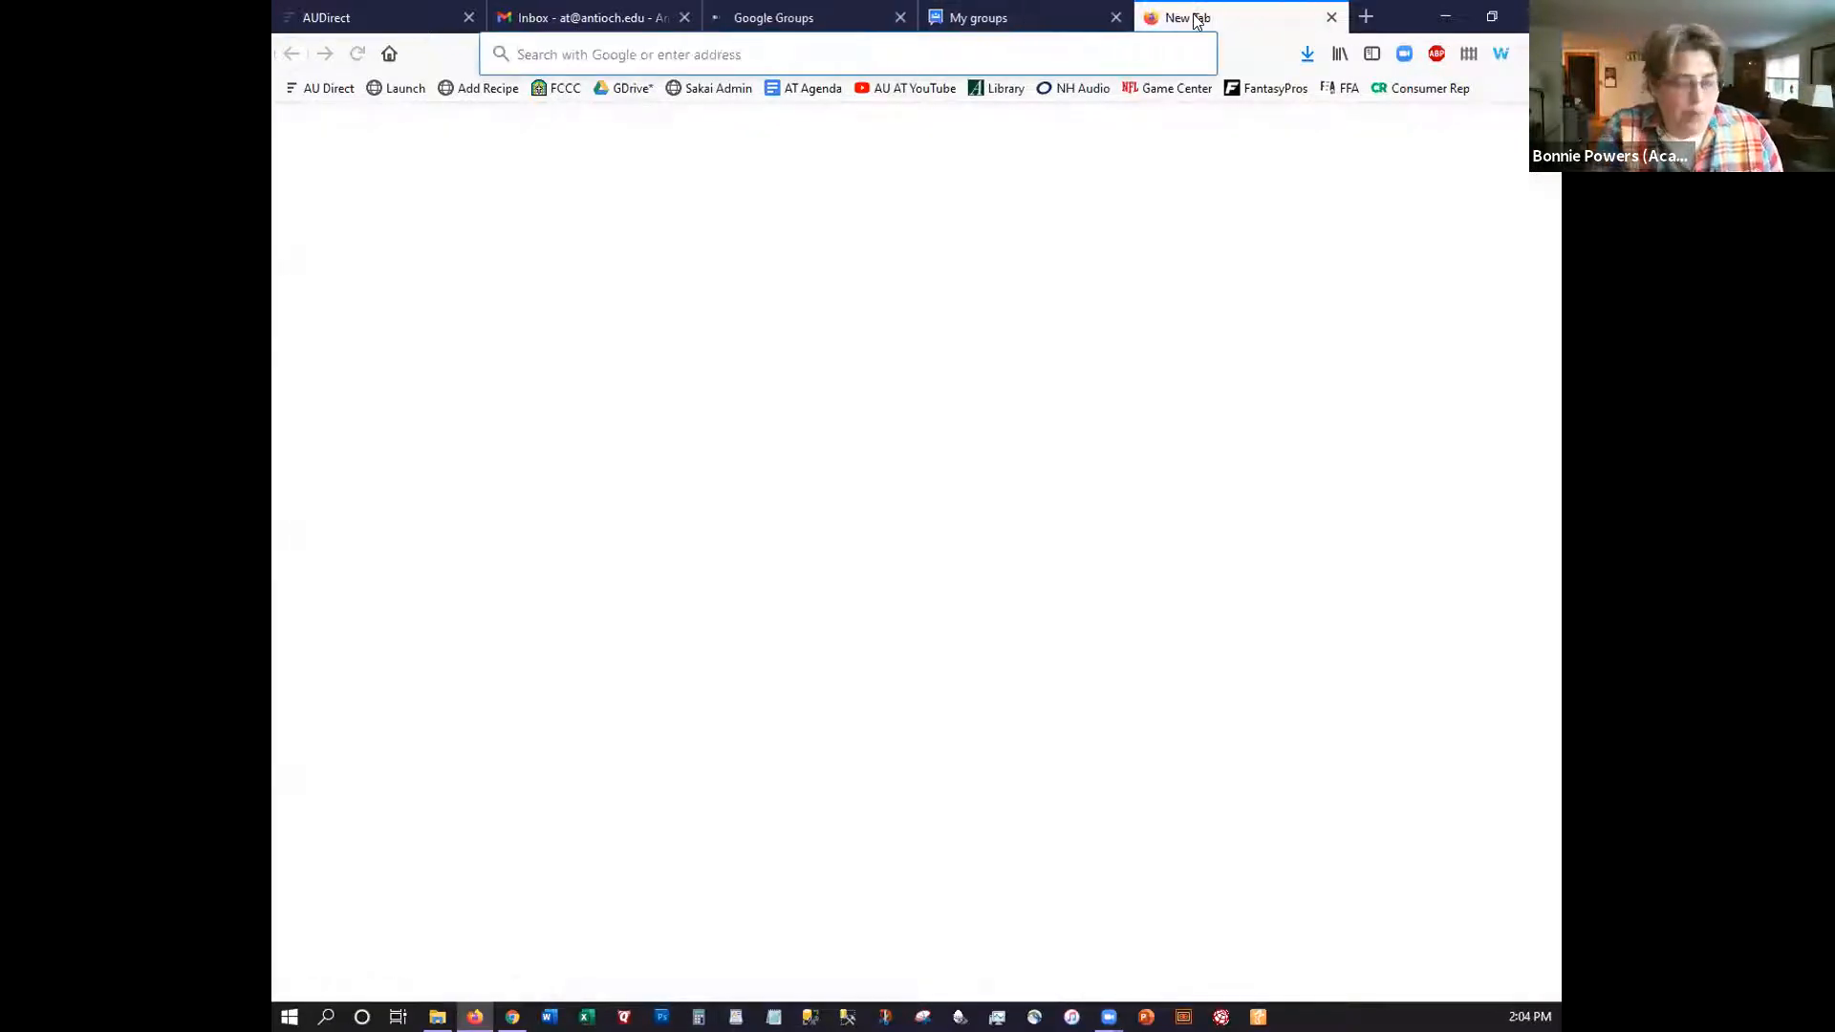
{"action": "type", "text": "groups.google"}
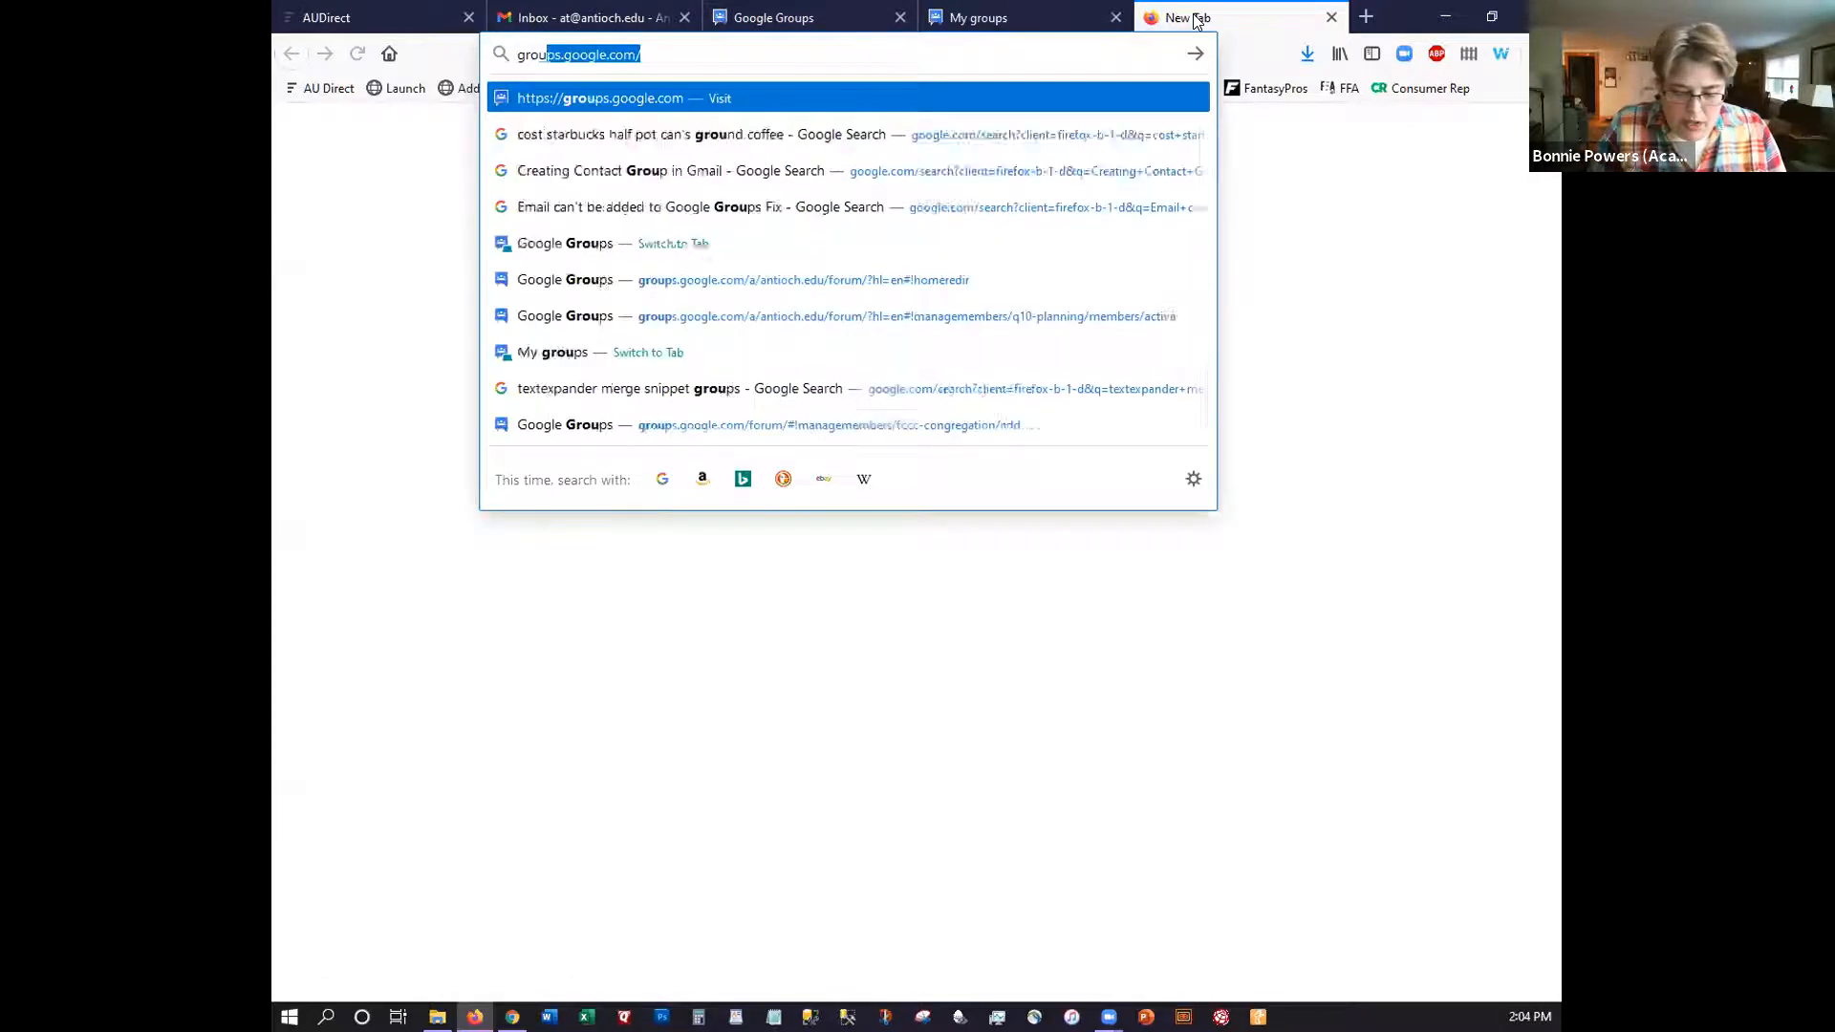
{"action": "type", "text": ".com"}
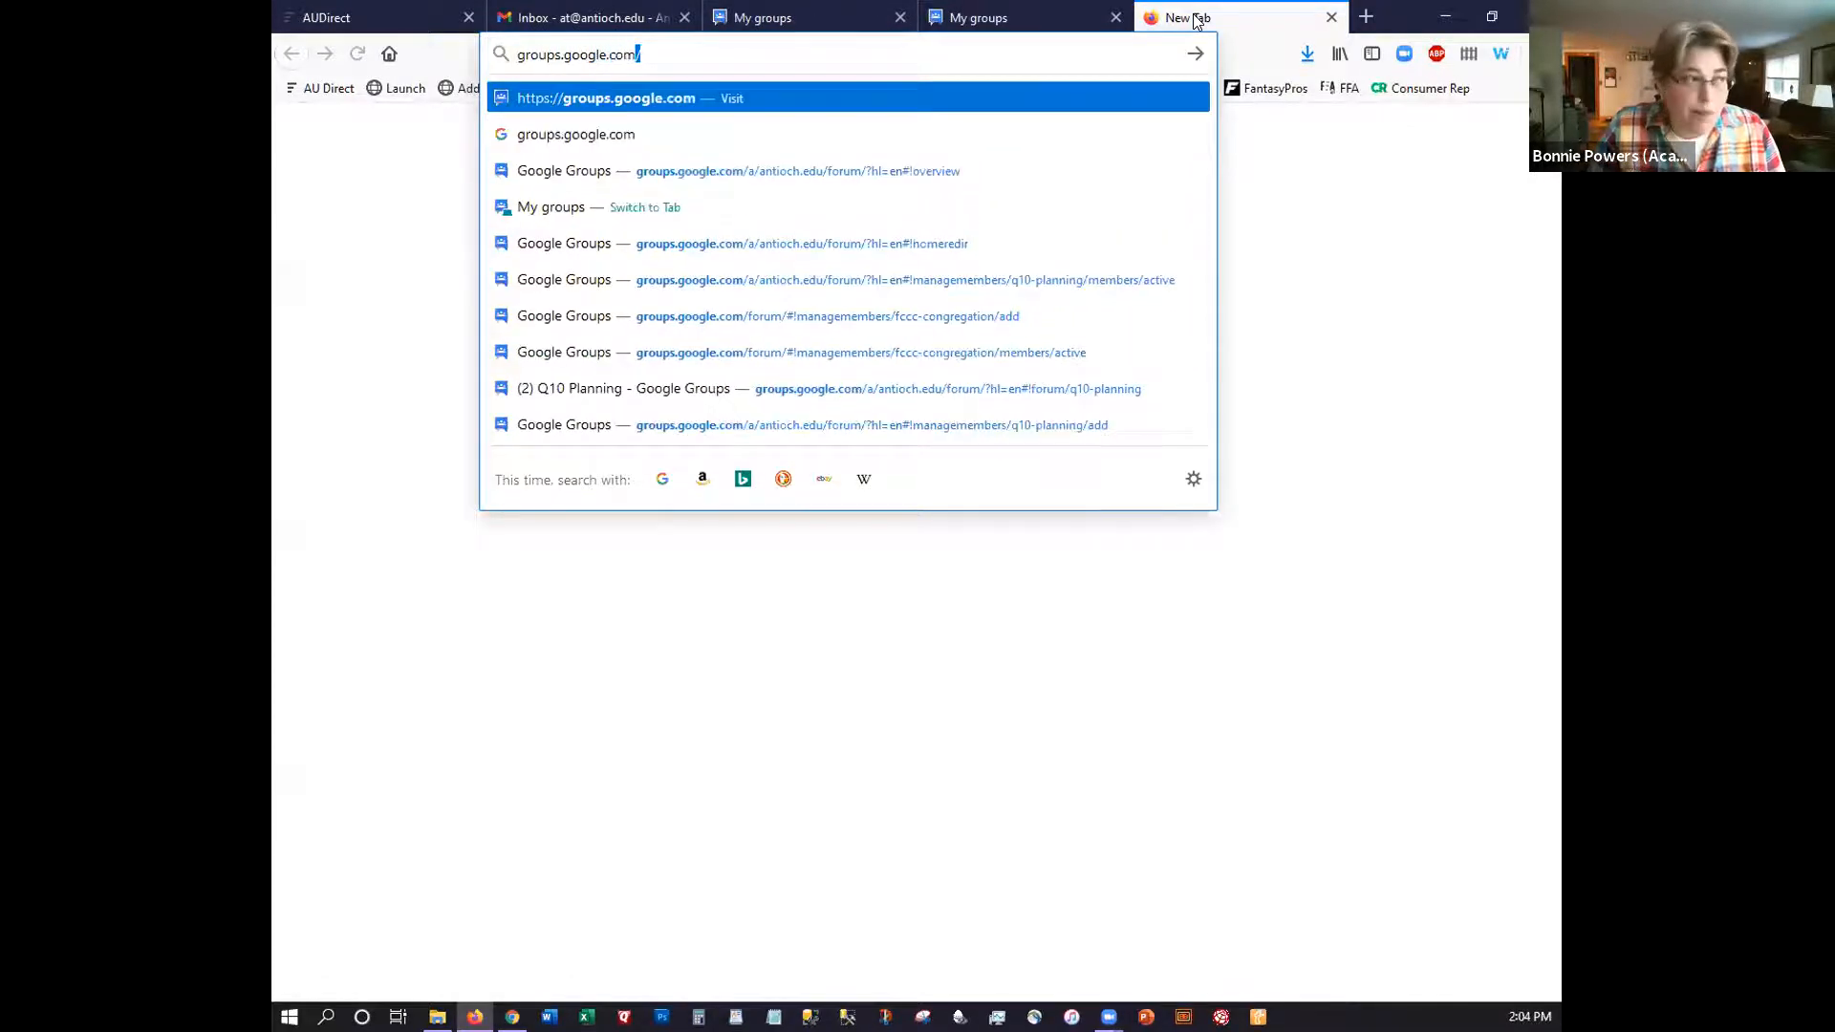
{"action": "key", "text": "Return"}
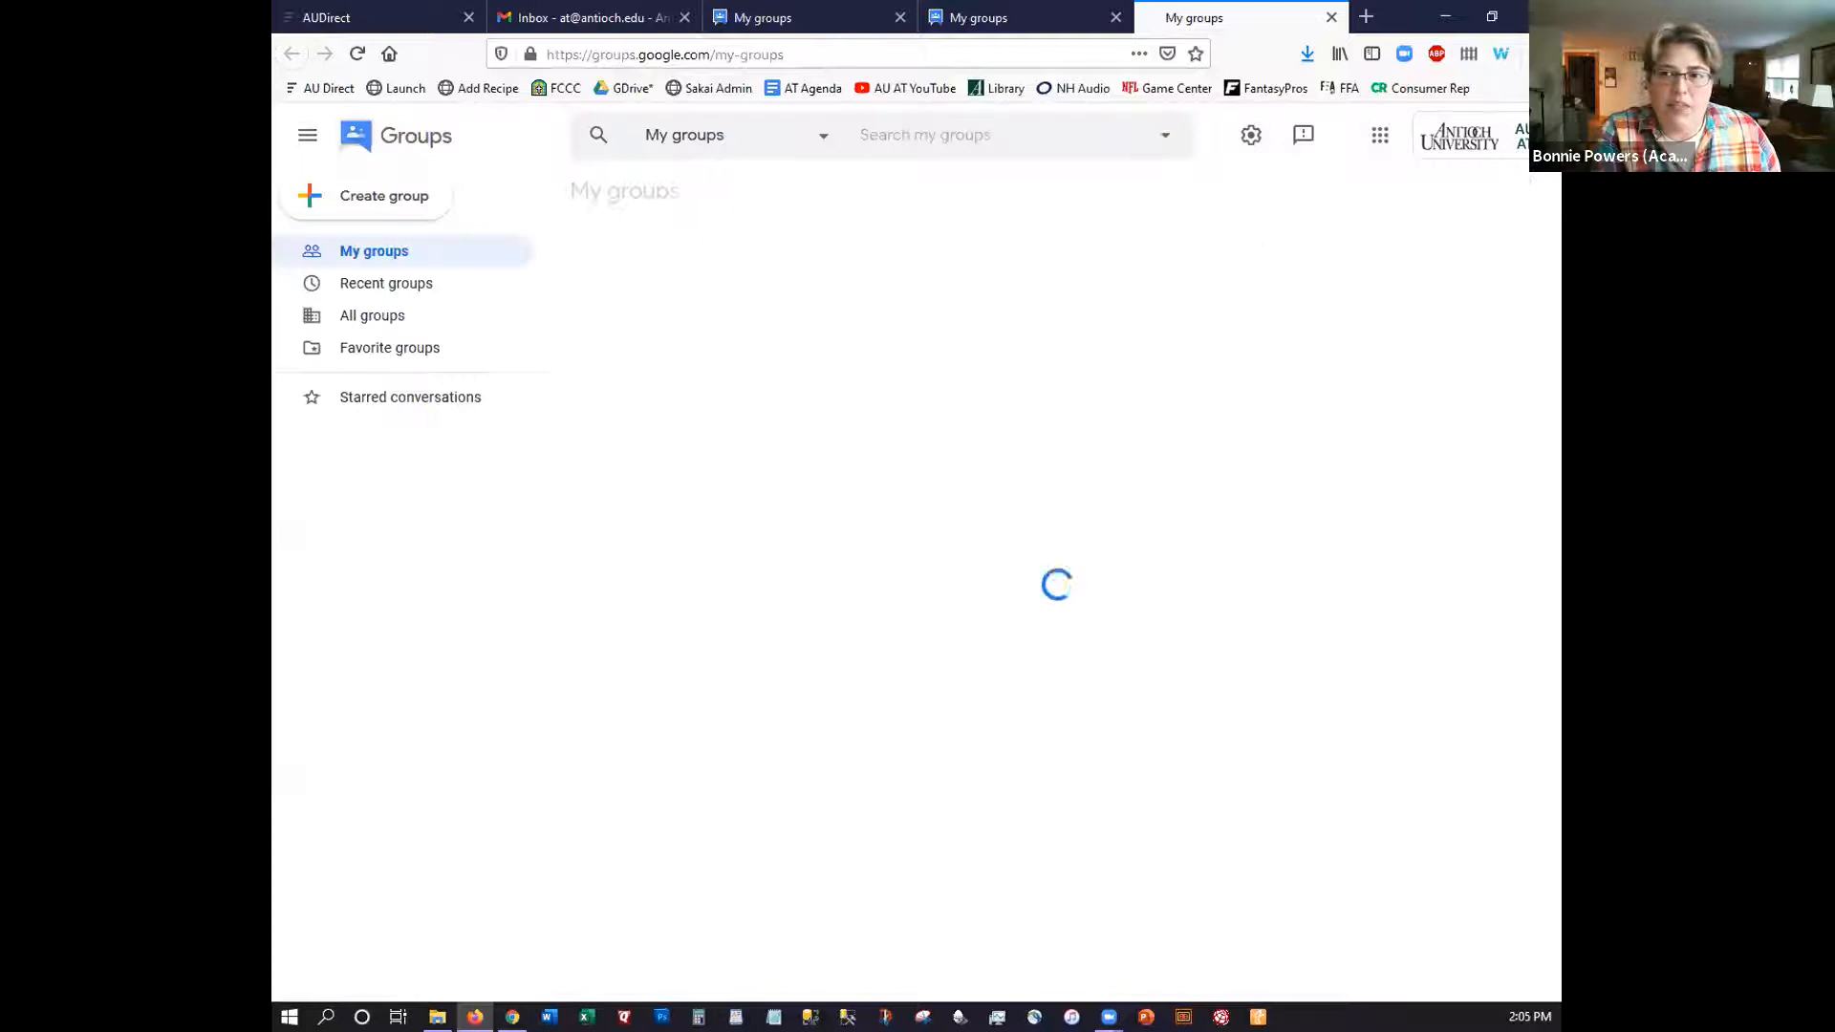
{"action": "key", "text": "alt+Tab"}
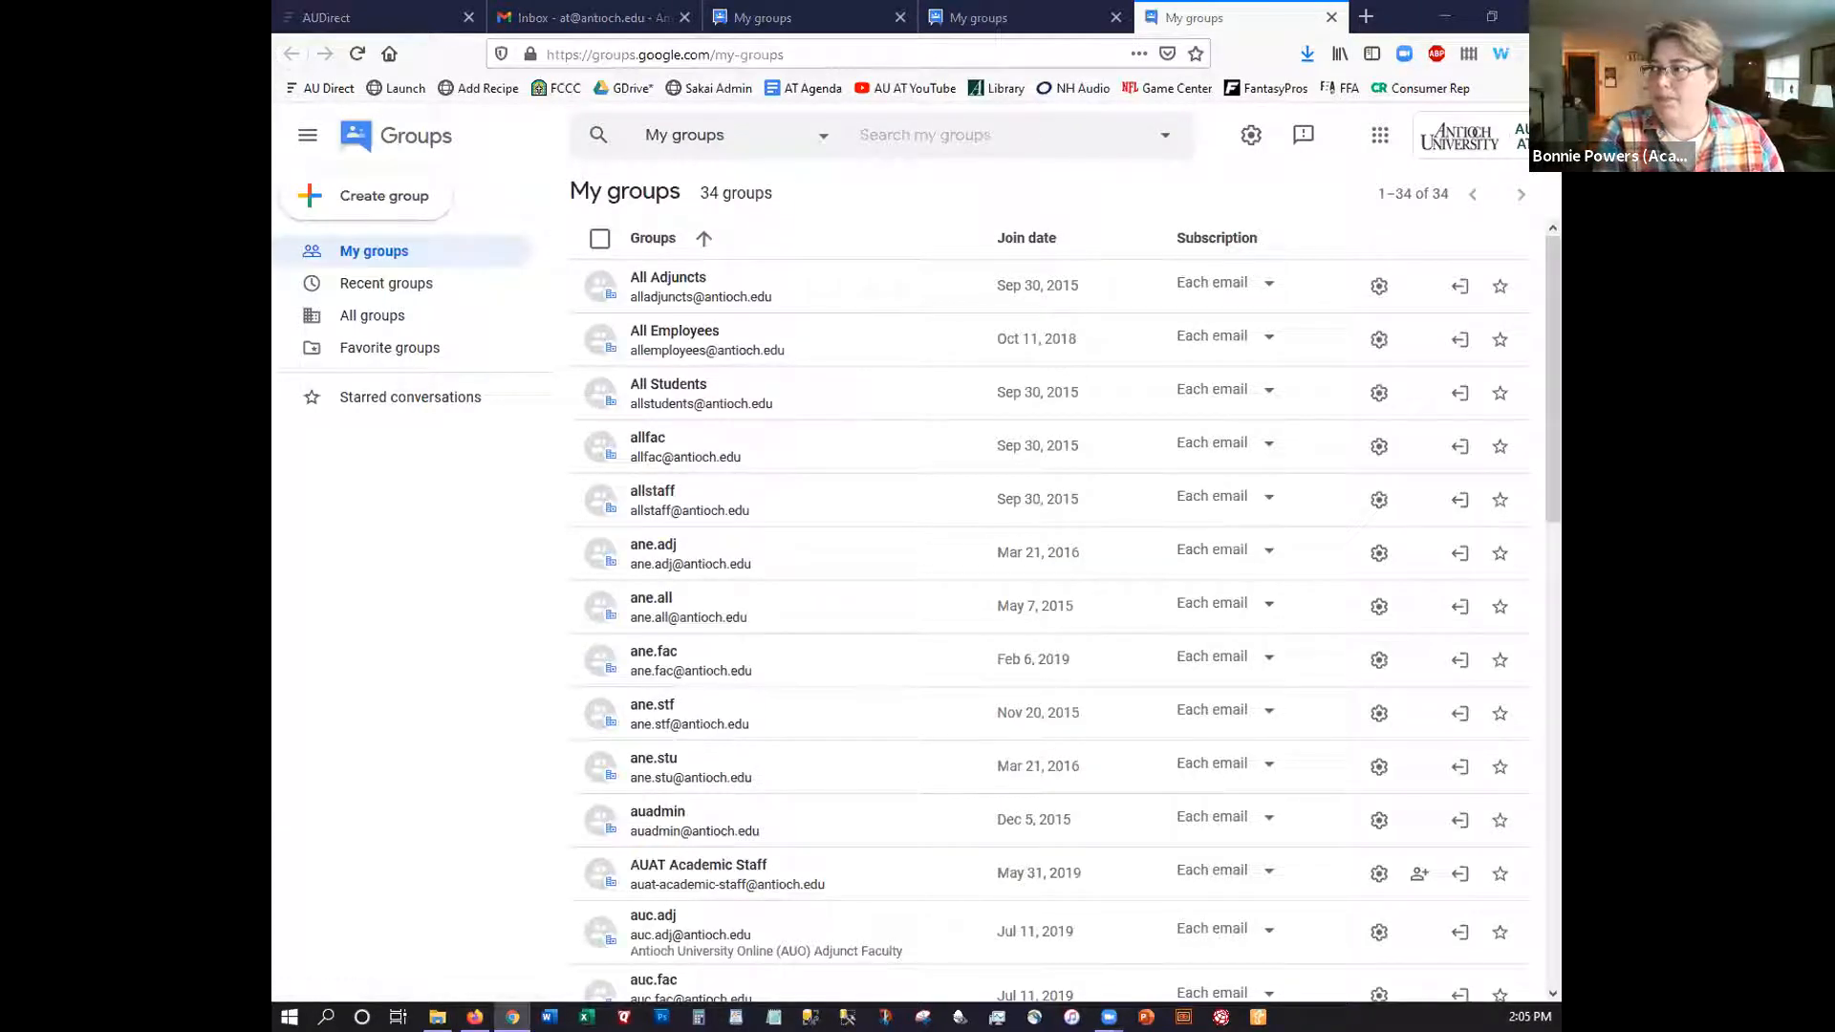
Close the two duplicate My groups tabs so only one remains
{"action": "key", "text": "alt+F4"}
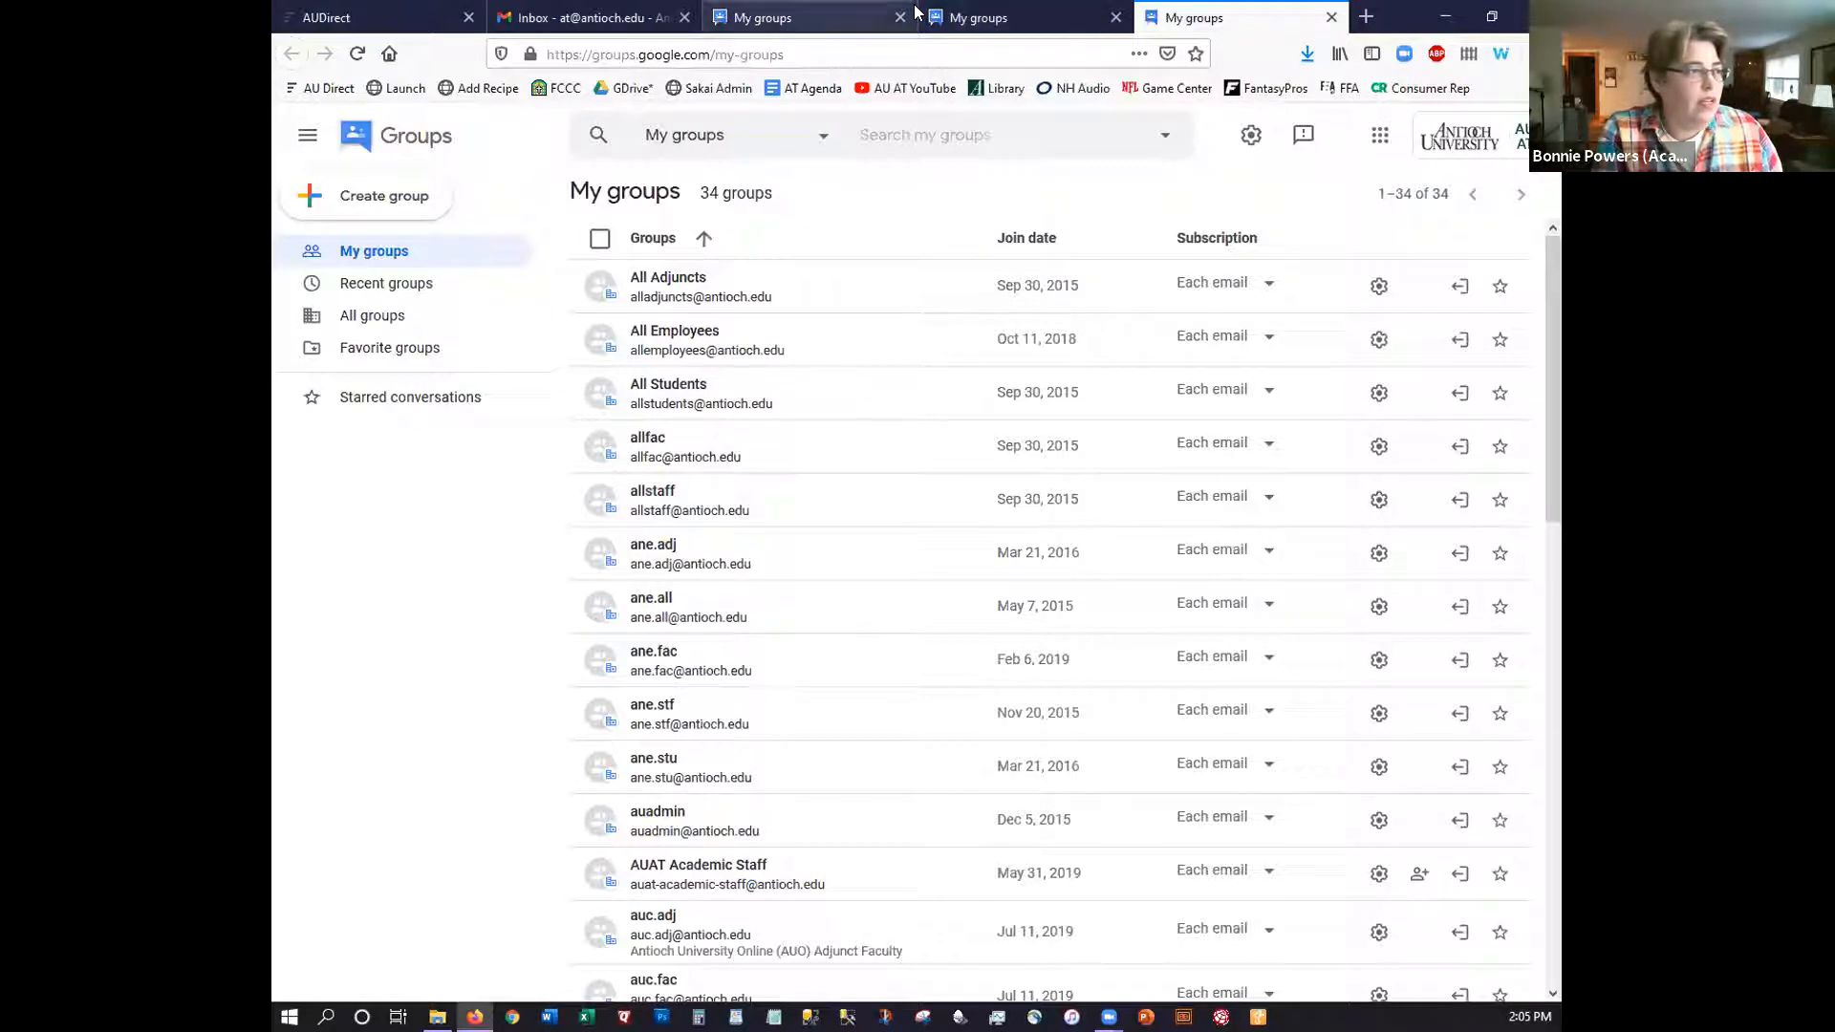
{"action": "left_click", "coordinate": [1332, 17]}
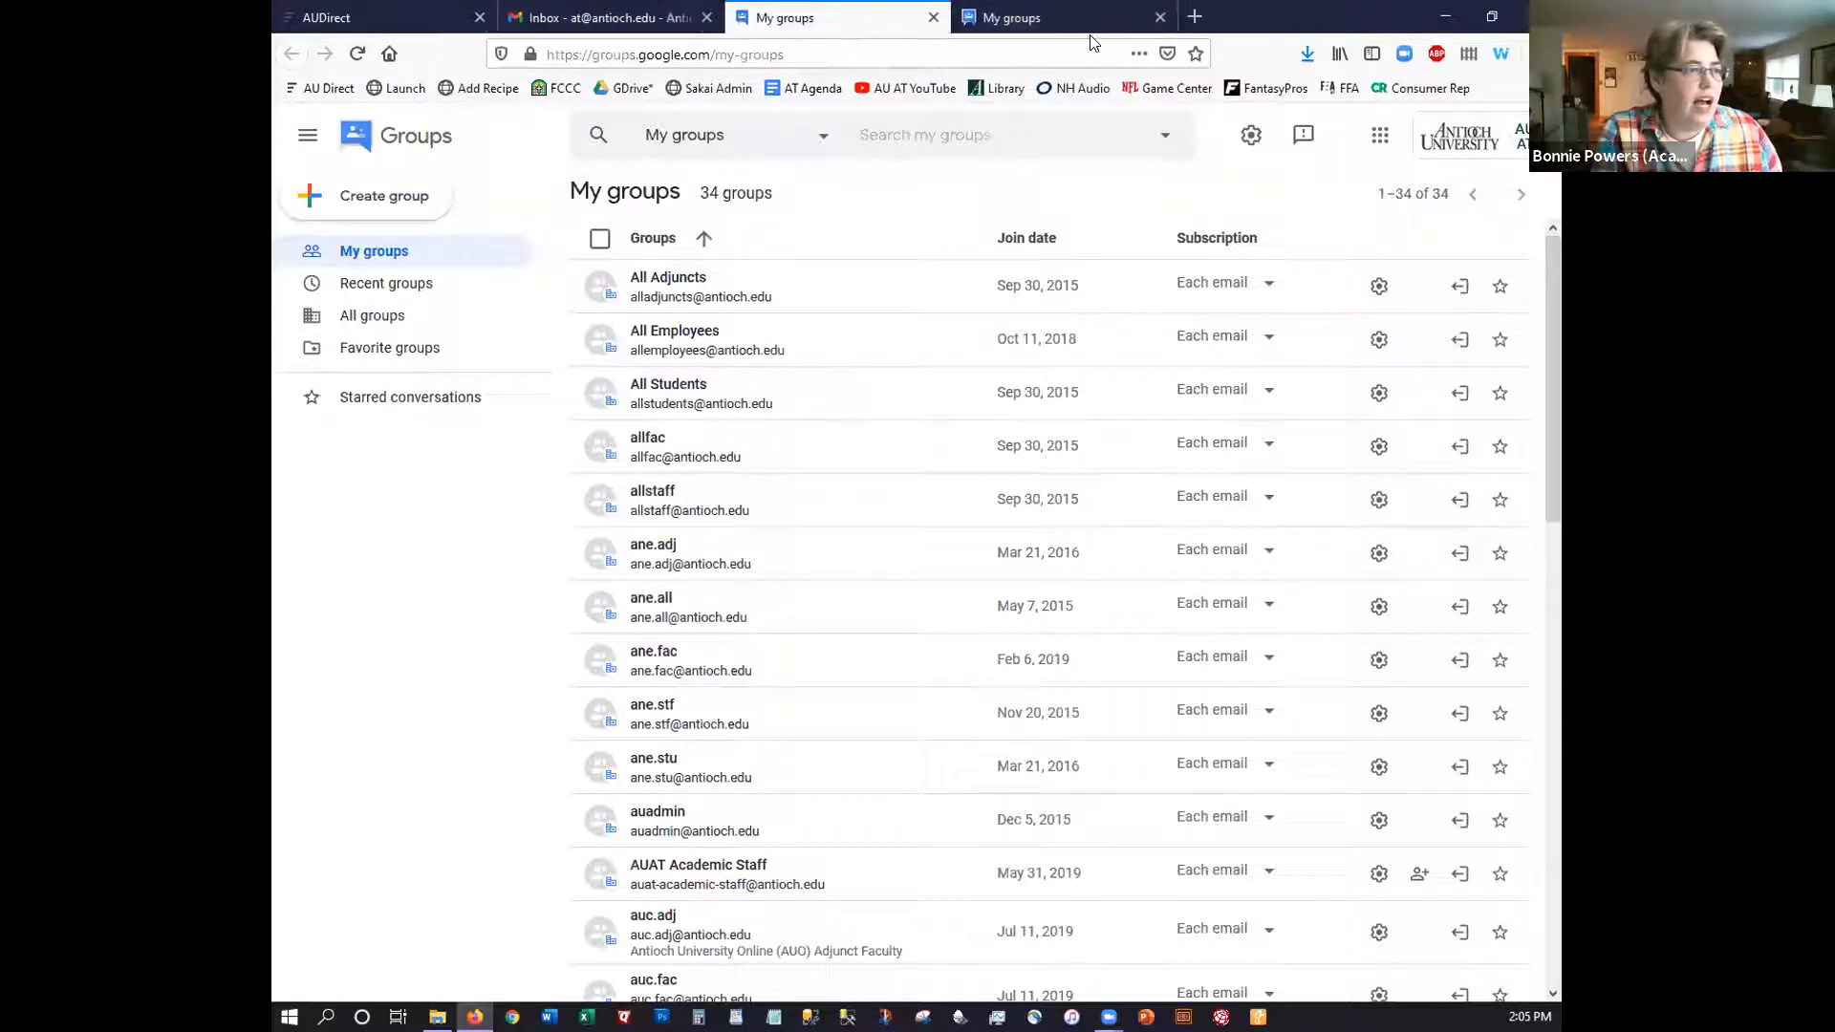
{"action": "left_click", "coordinate": [1159, 17]}
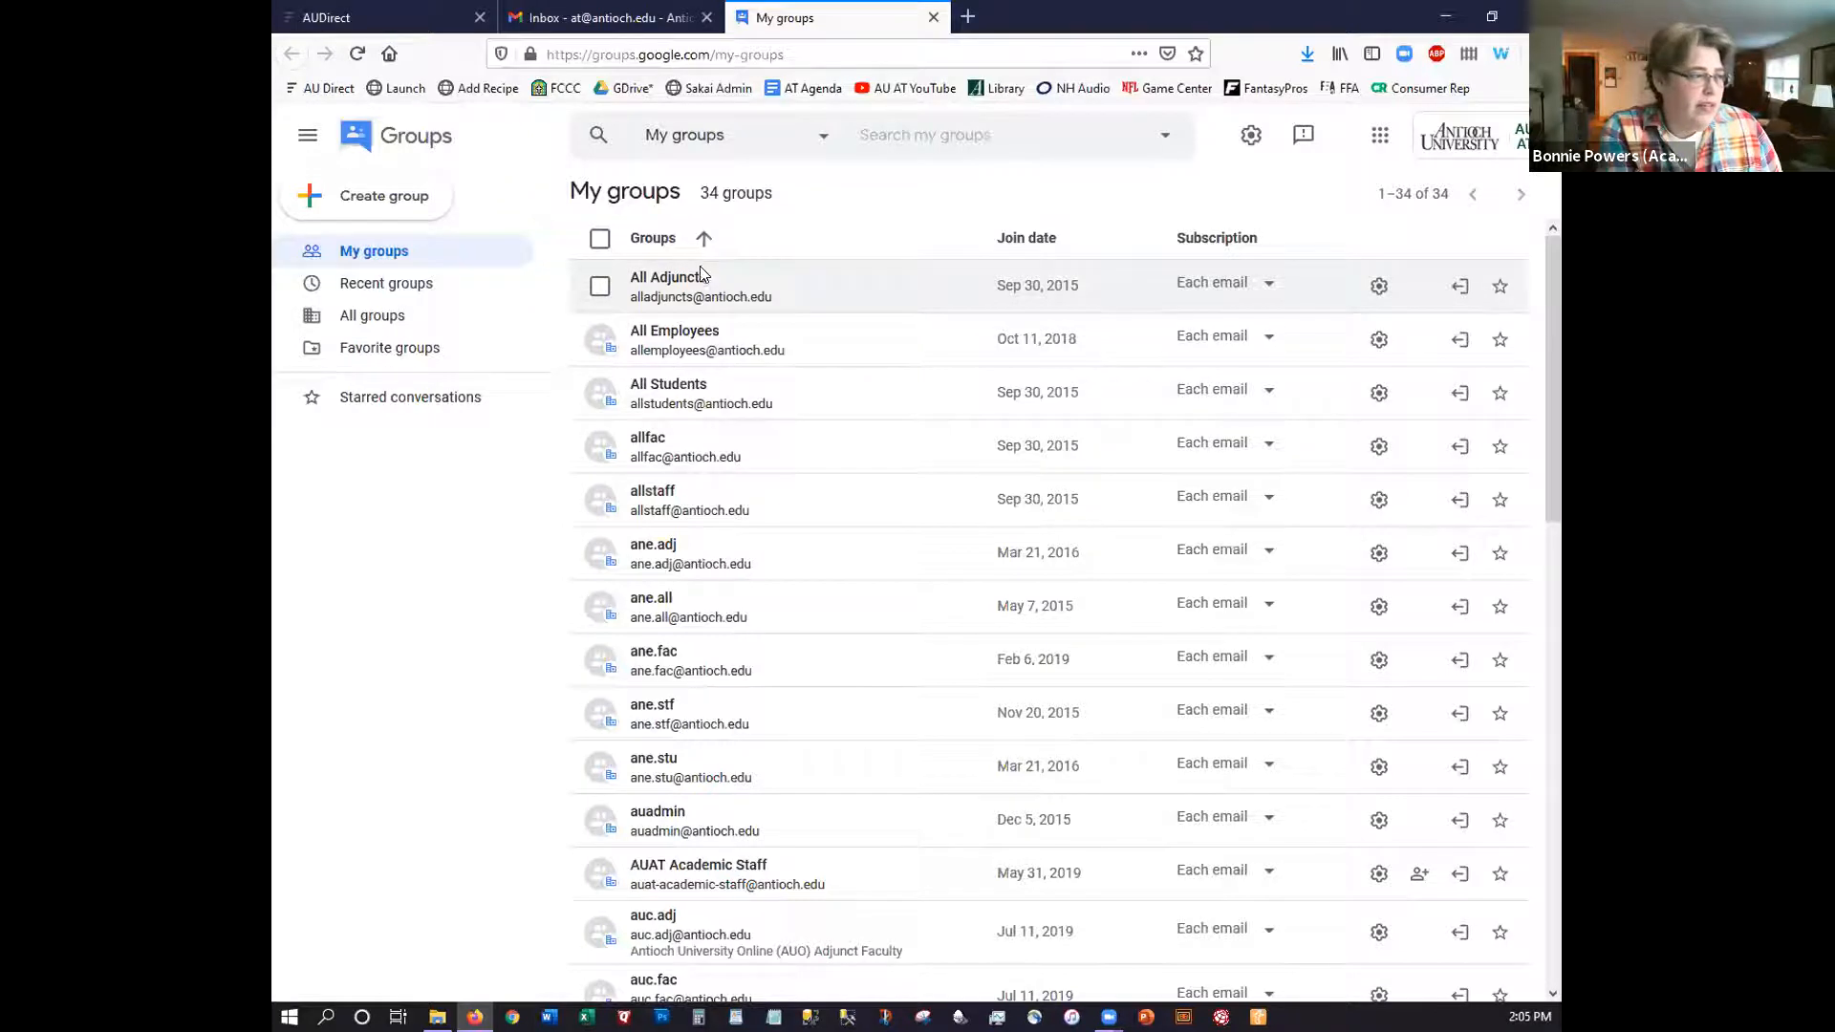
Scroll the My groups list and open the AUAT Academic Staff group
{"action": "scroll", "coordinate": [704, 352], "scroll_direction": "down", "scroll_amount": 5}
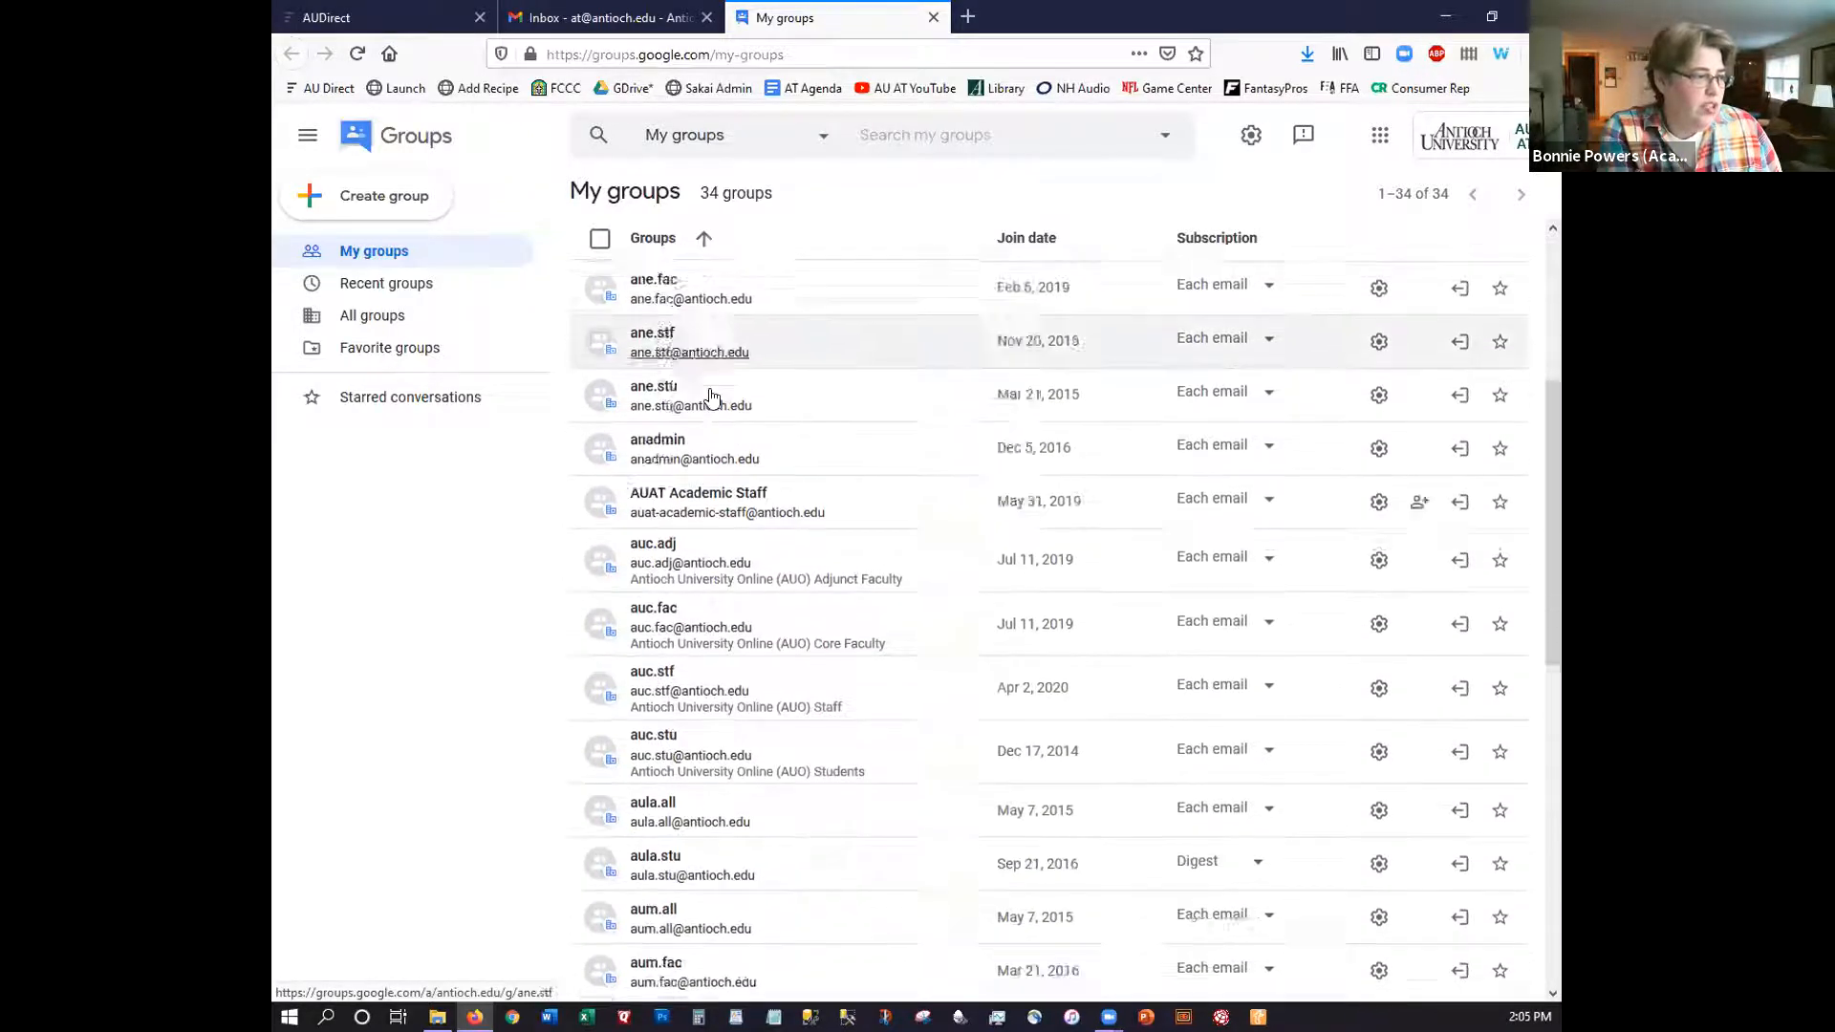
{"action": "left_click", "coordinate": [703, 372]}
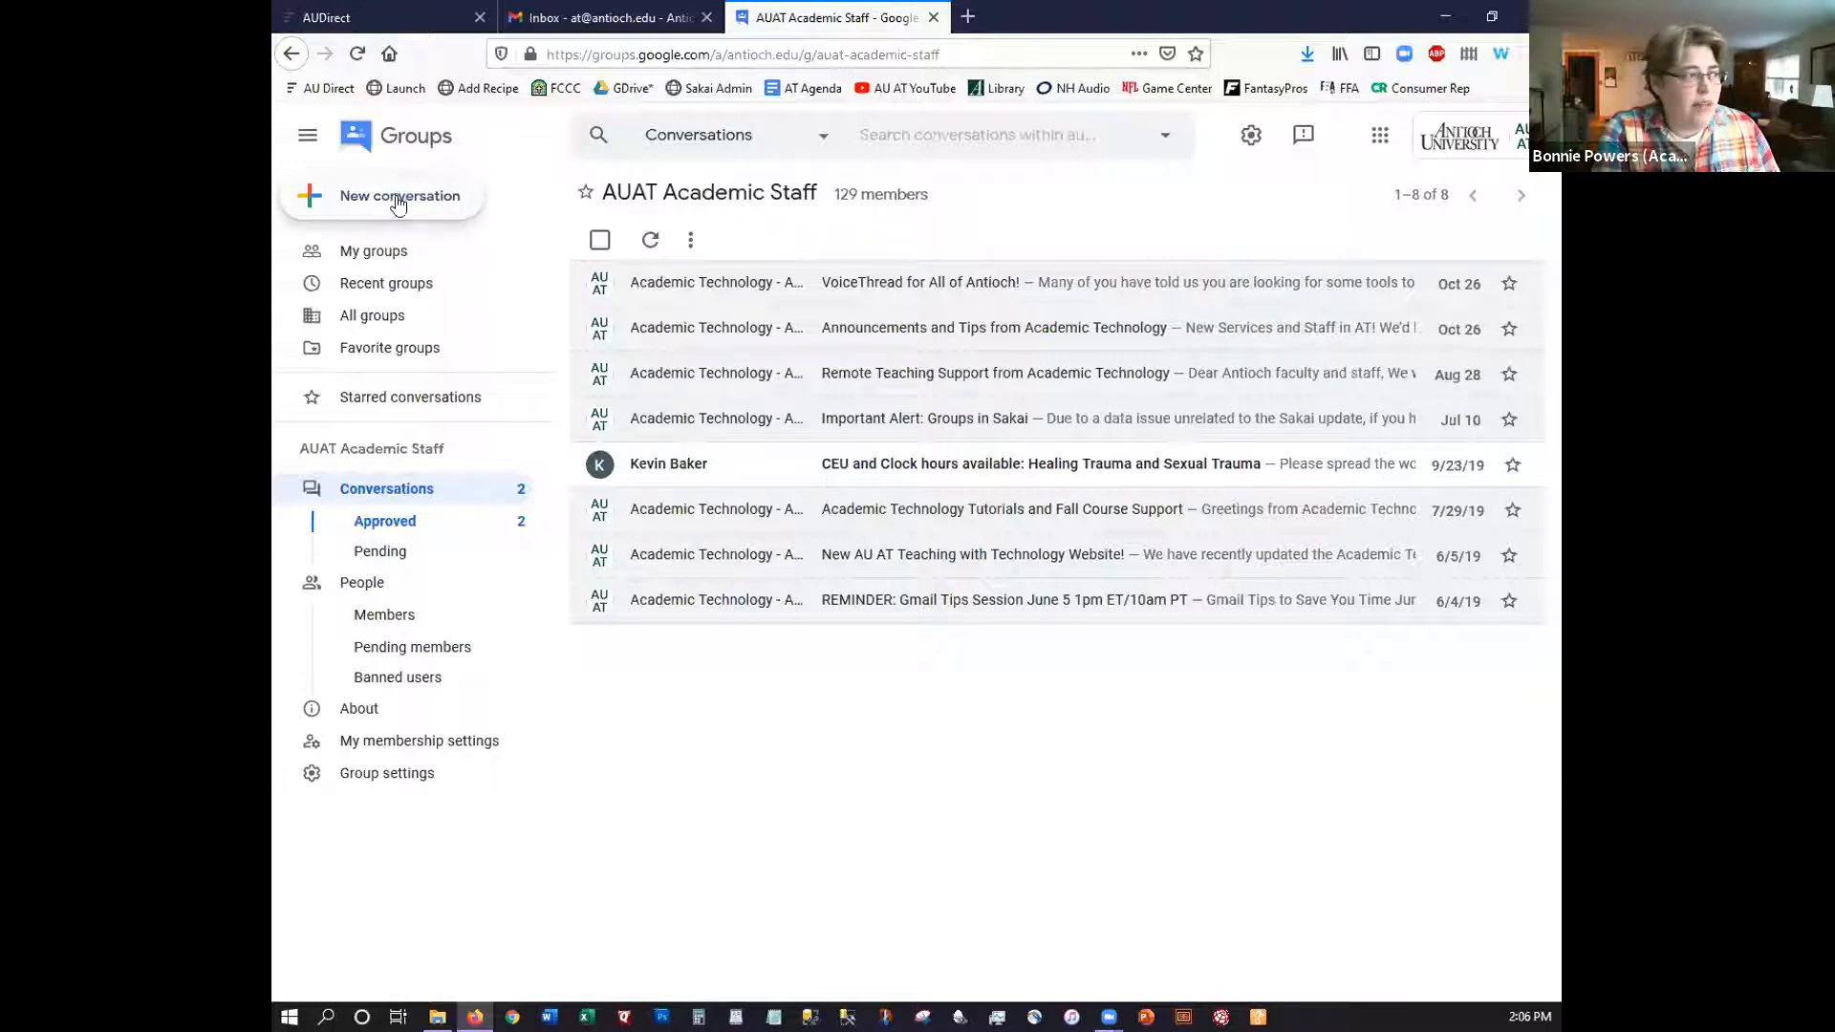
Return to My groups and start a new group with Create group
{"action": "left_click", "coordinate": [374, 255]}
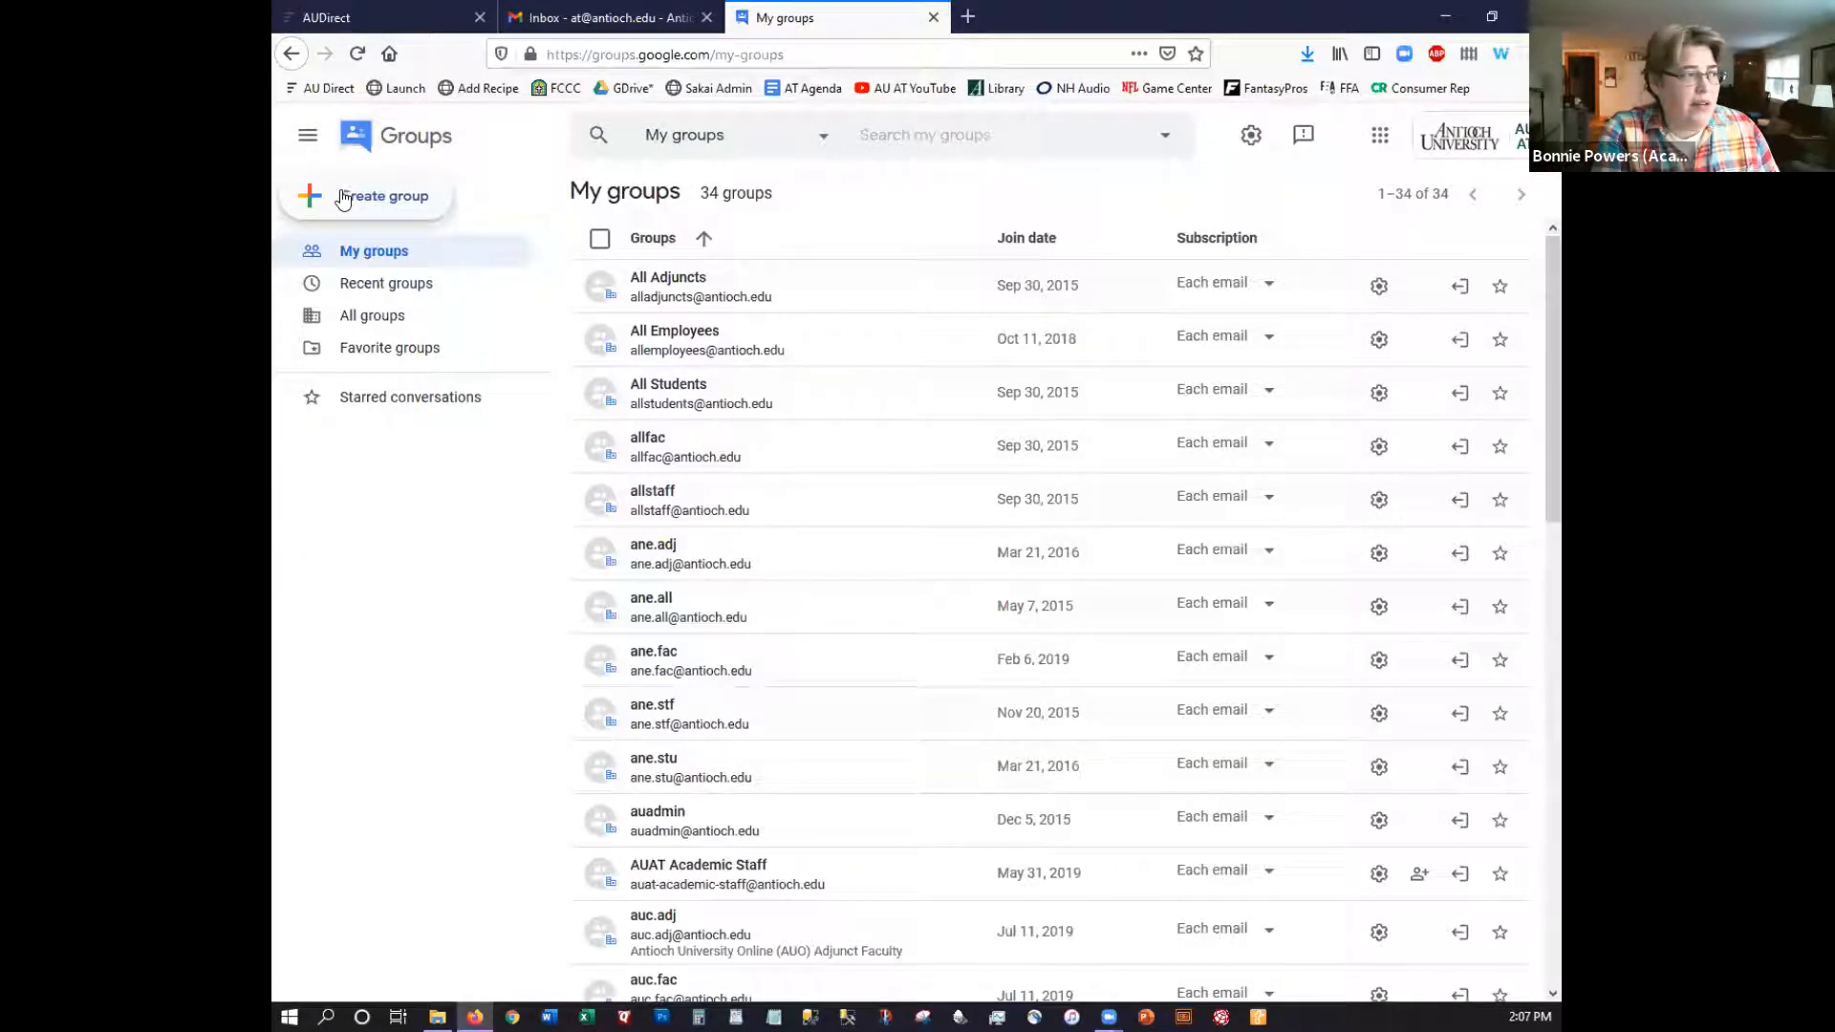
{"action": "left_click", "coordinate": [377, 197]}
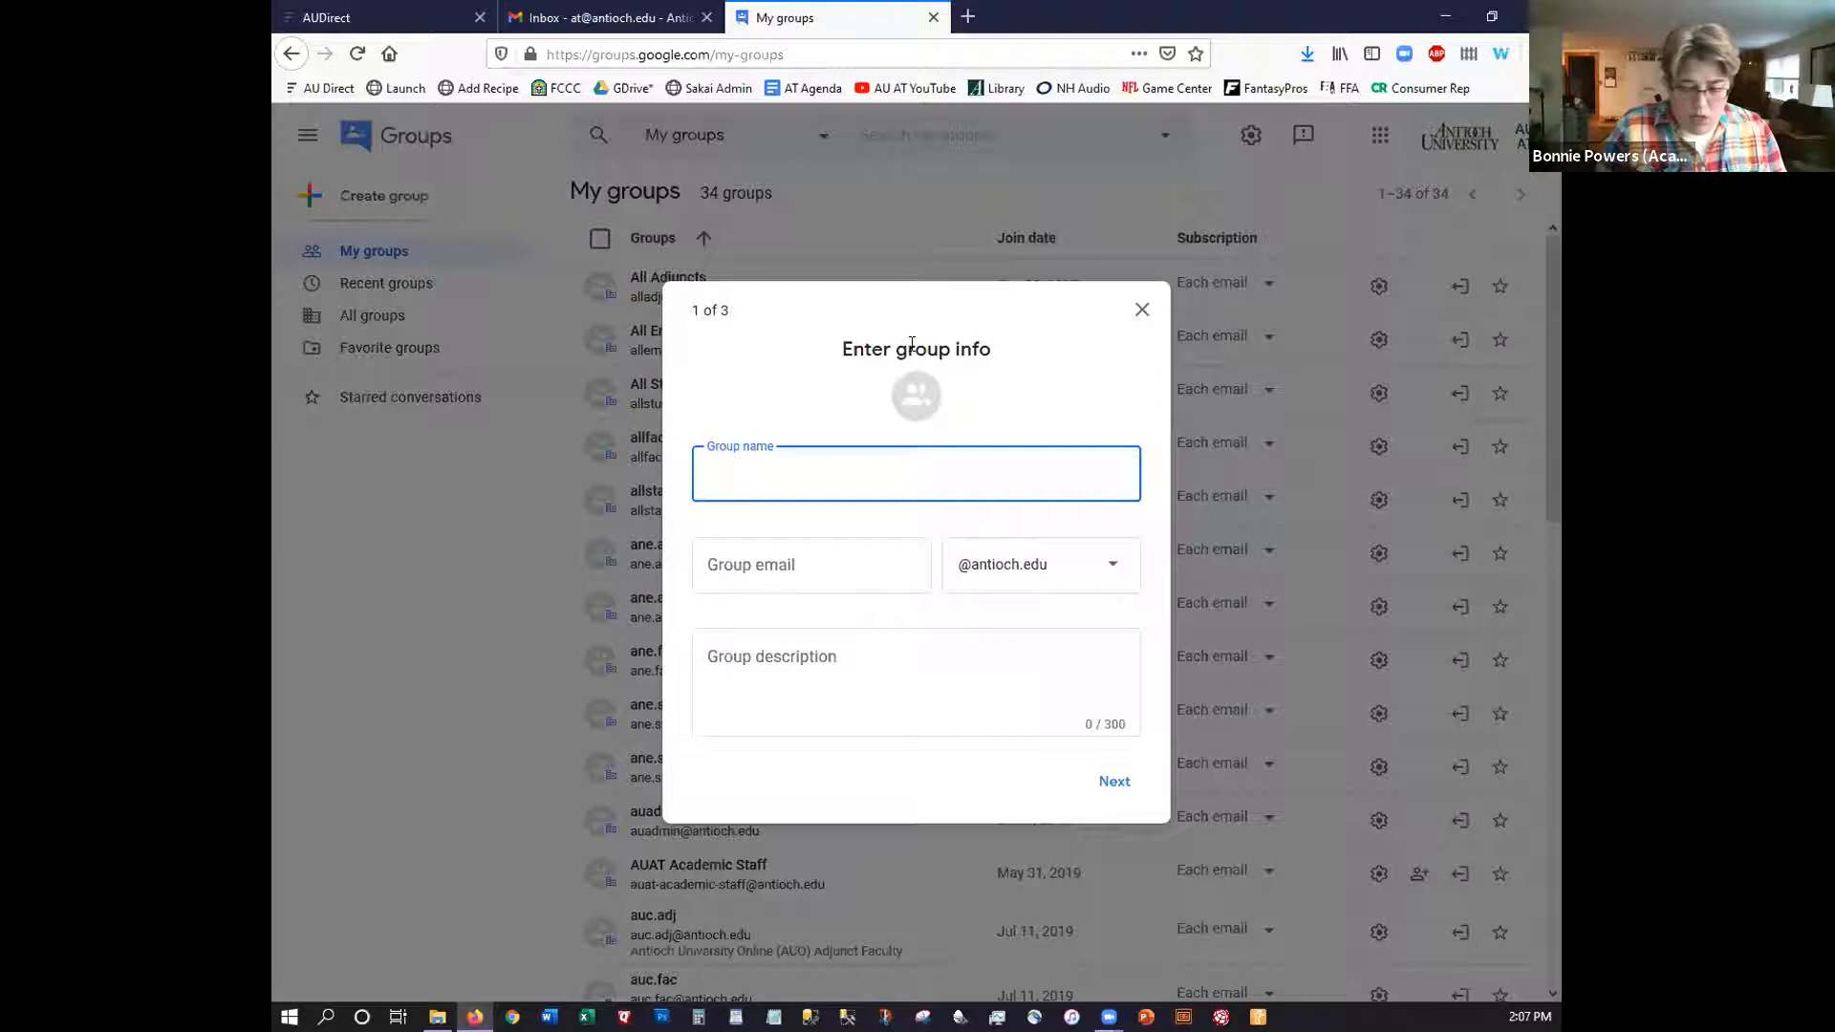
Name the group 'AU AT Test Group' and describe it as 'Just for fun. This is the Groups description.'
{"action": "type", "text": "AU A"}
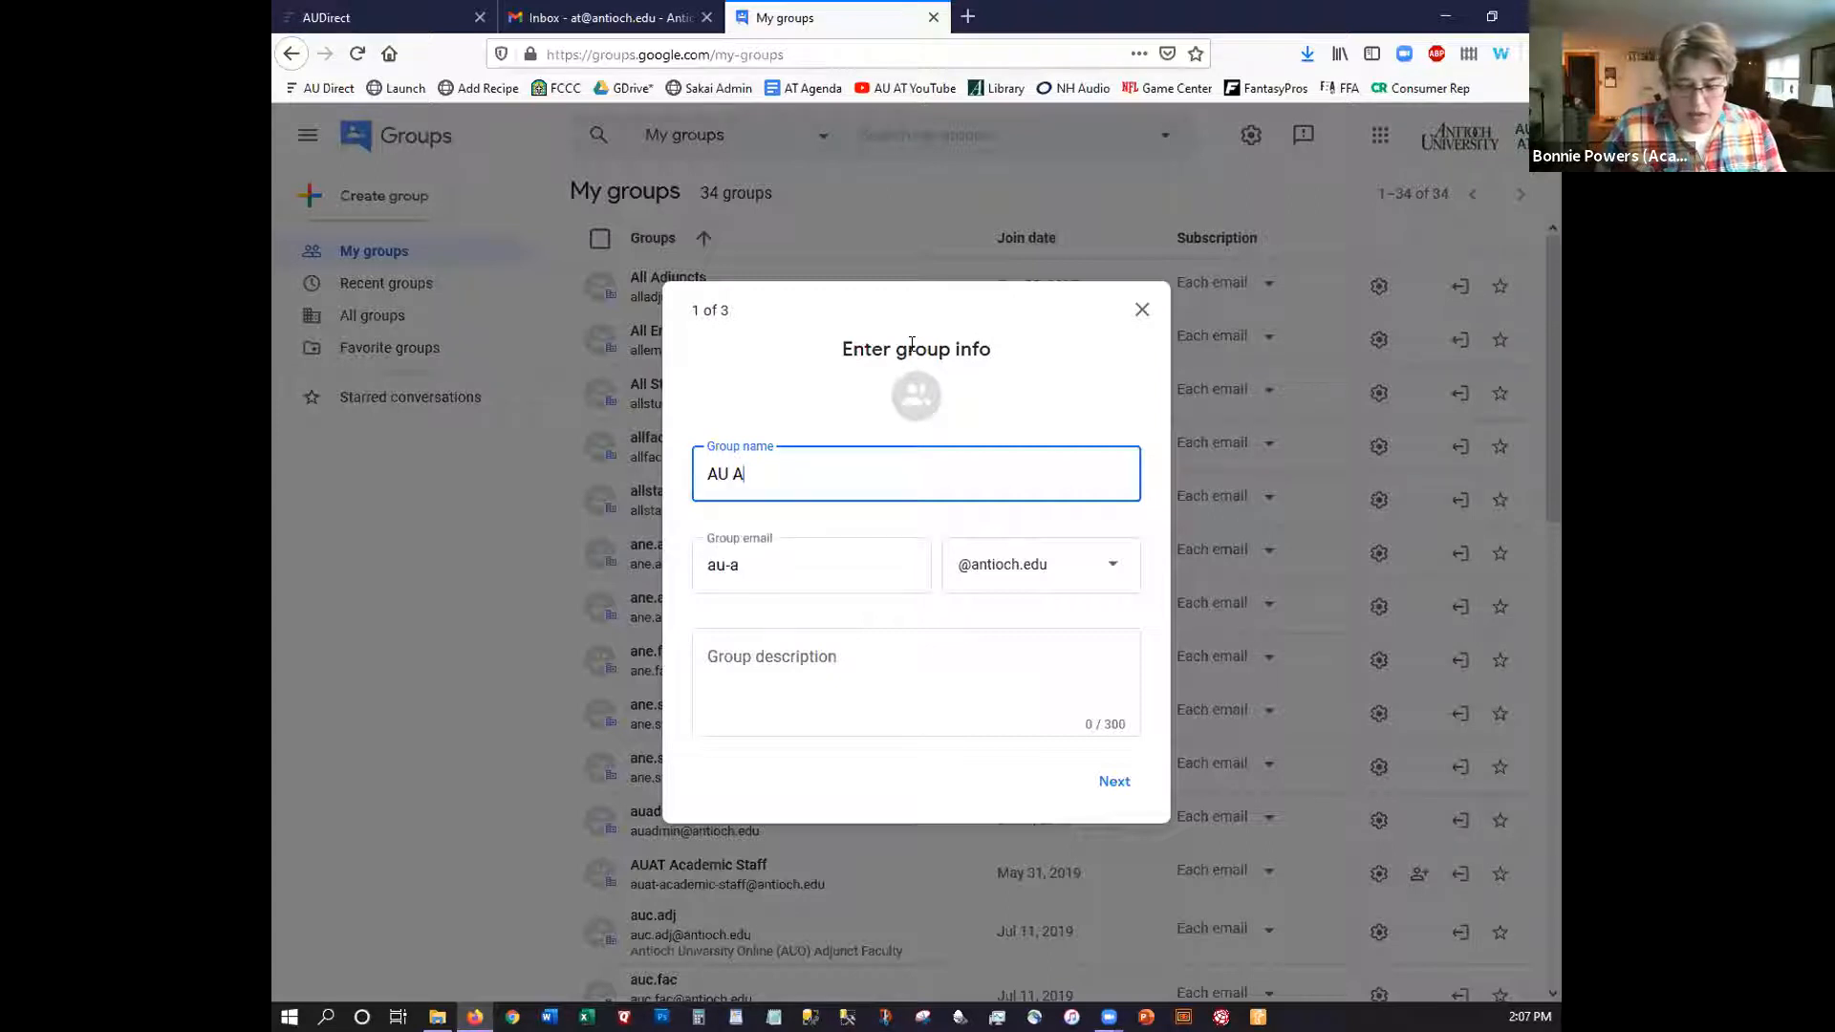
{"action": "type", "text": "T T"}
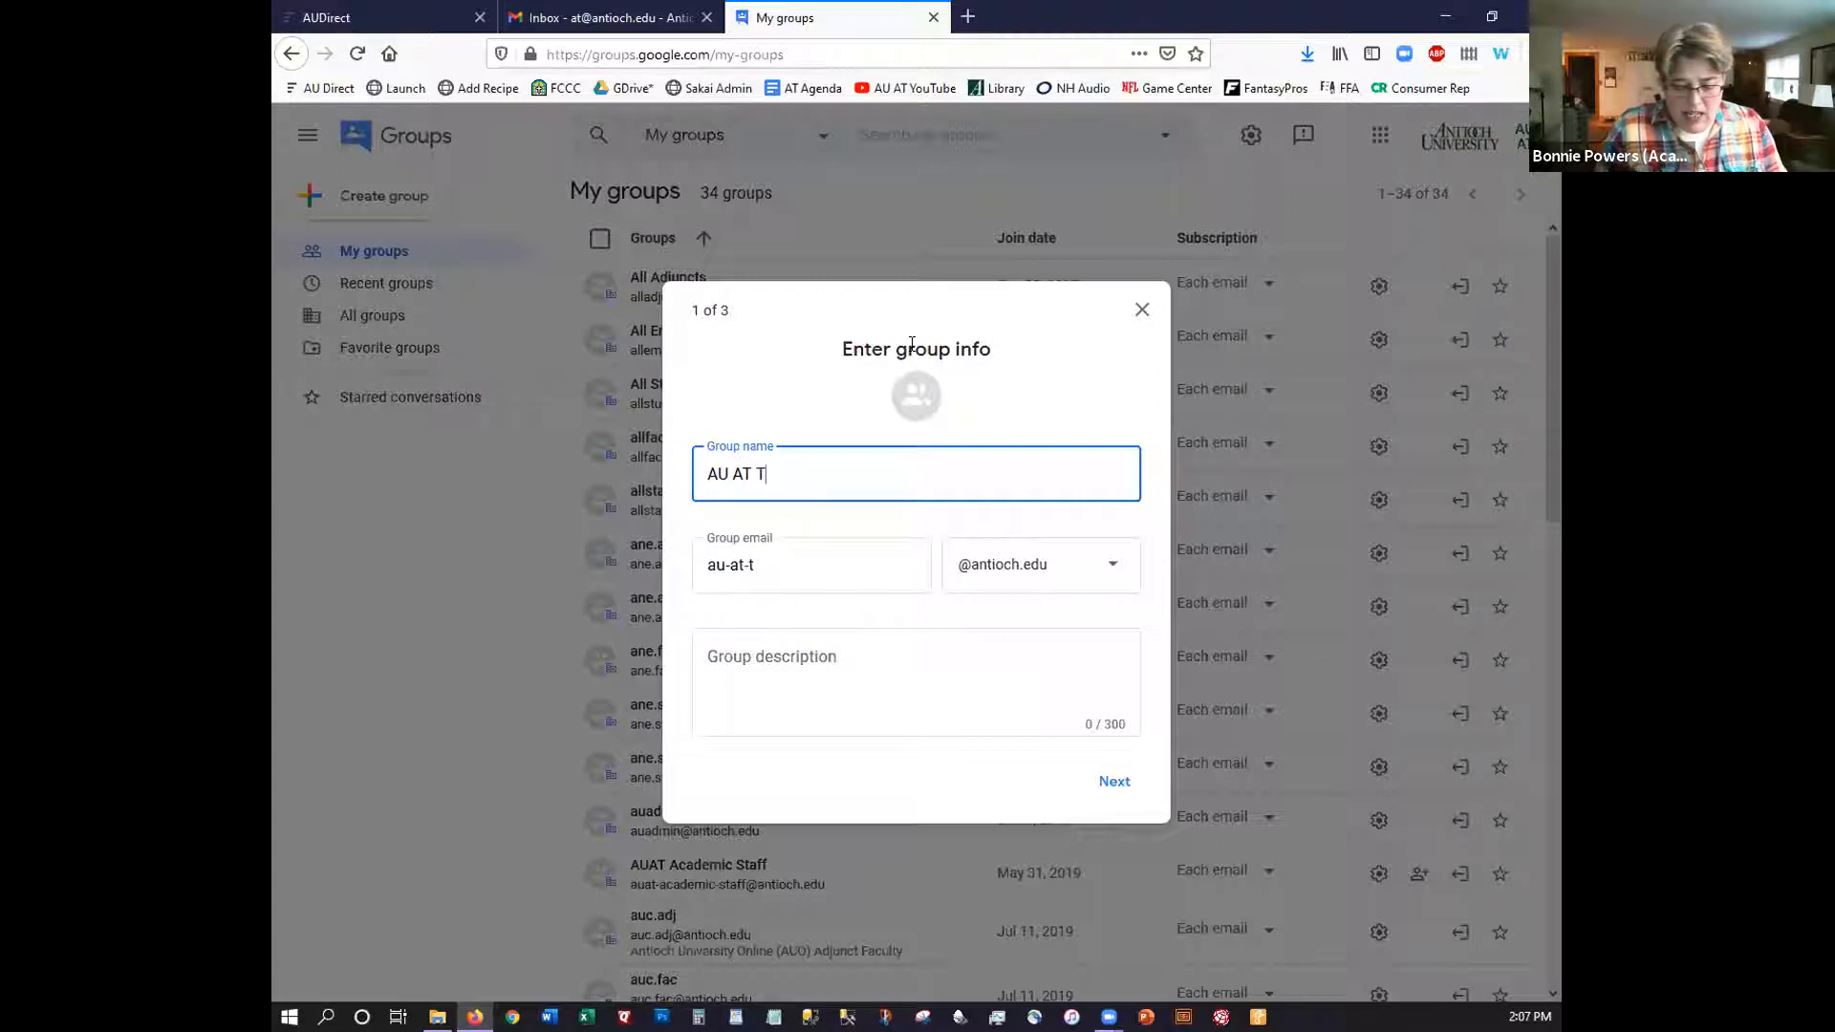
{"action": "type", "text": "est Group"}
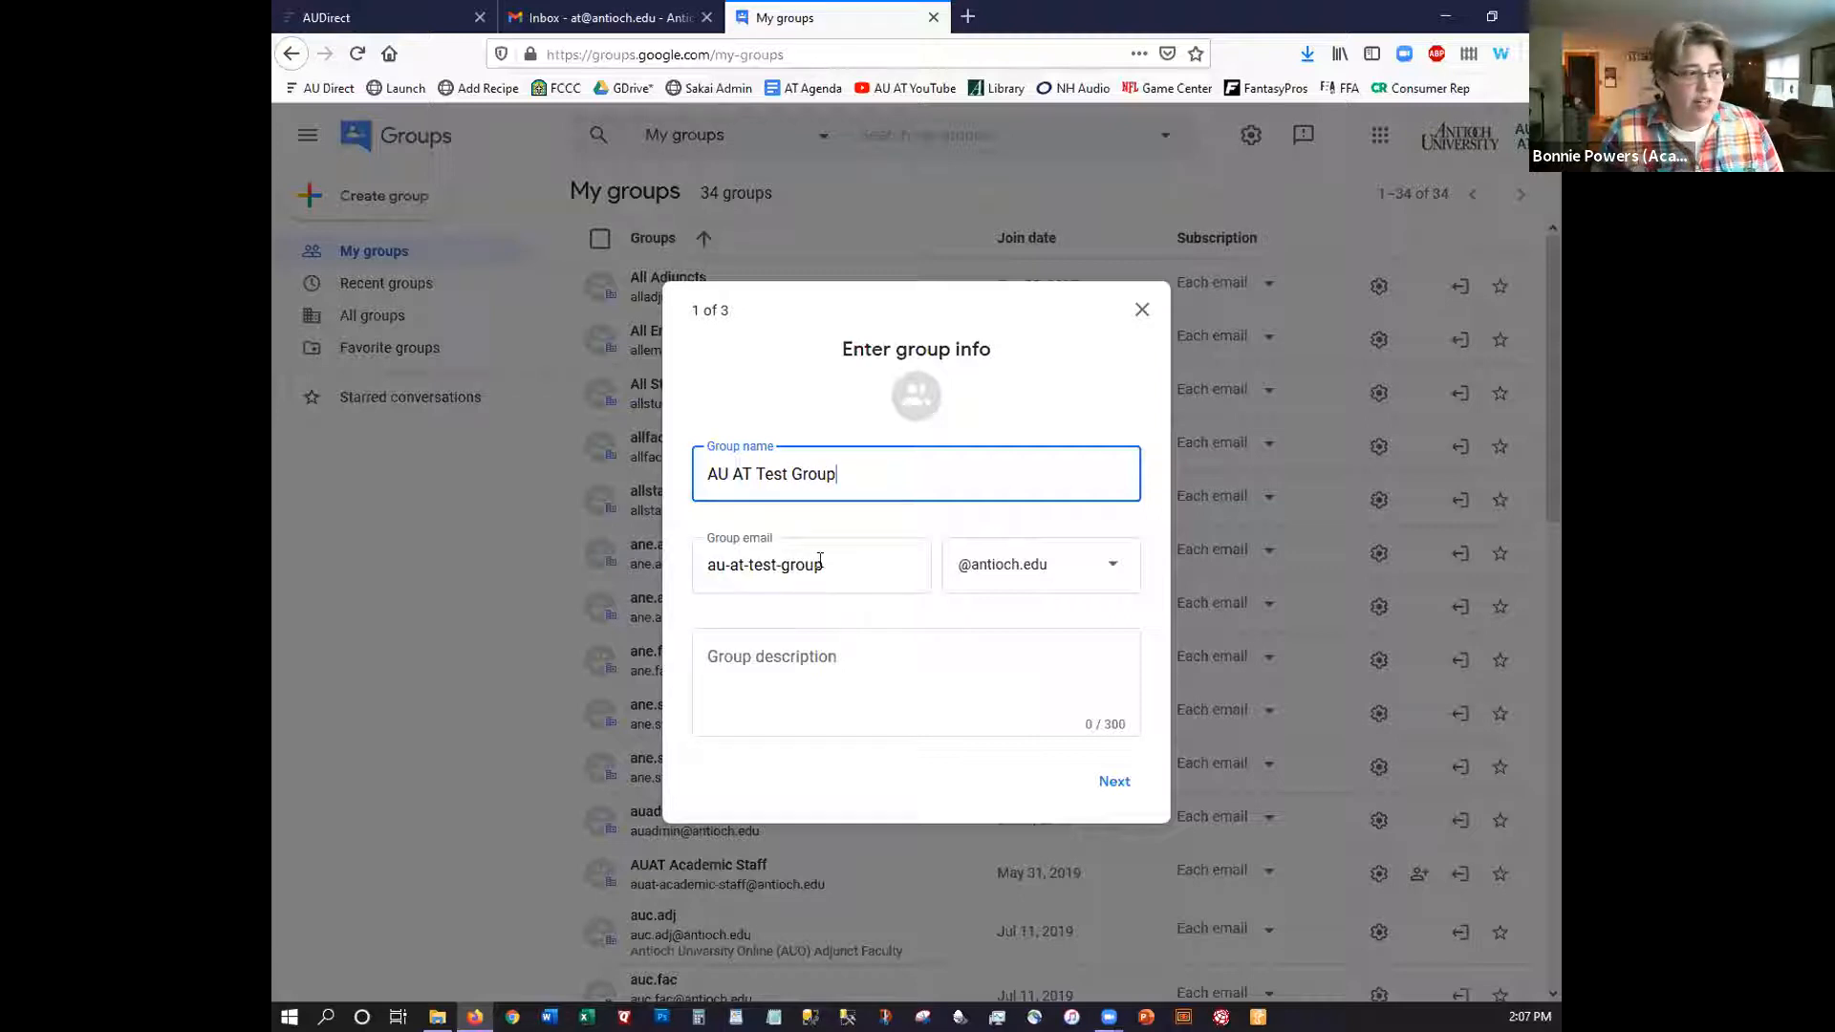
{"action": "left_click_drag", "start_coordinate": [828, 565], "coordinate": [667, 578]}
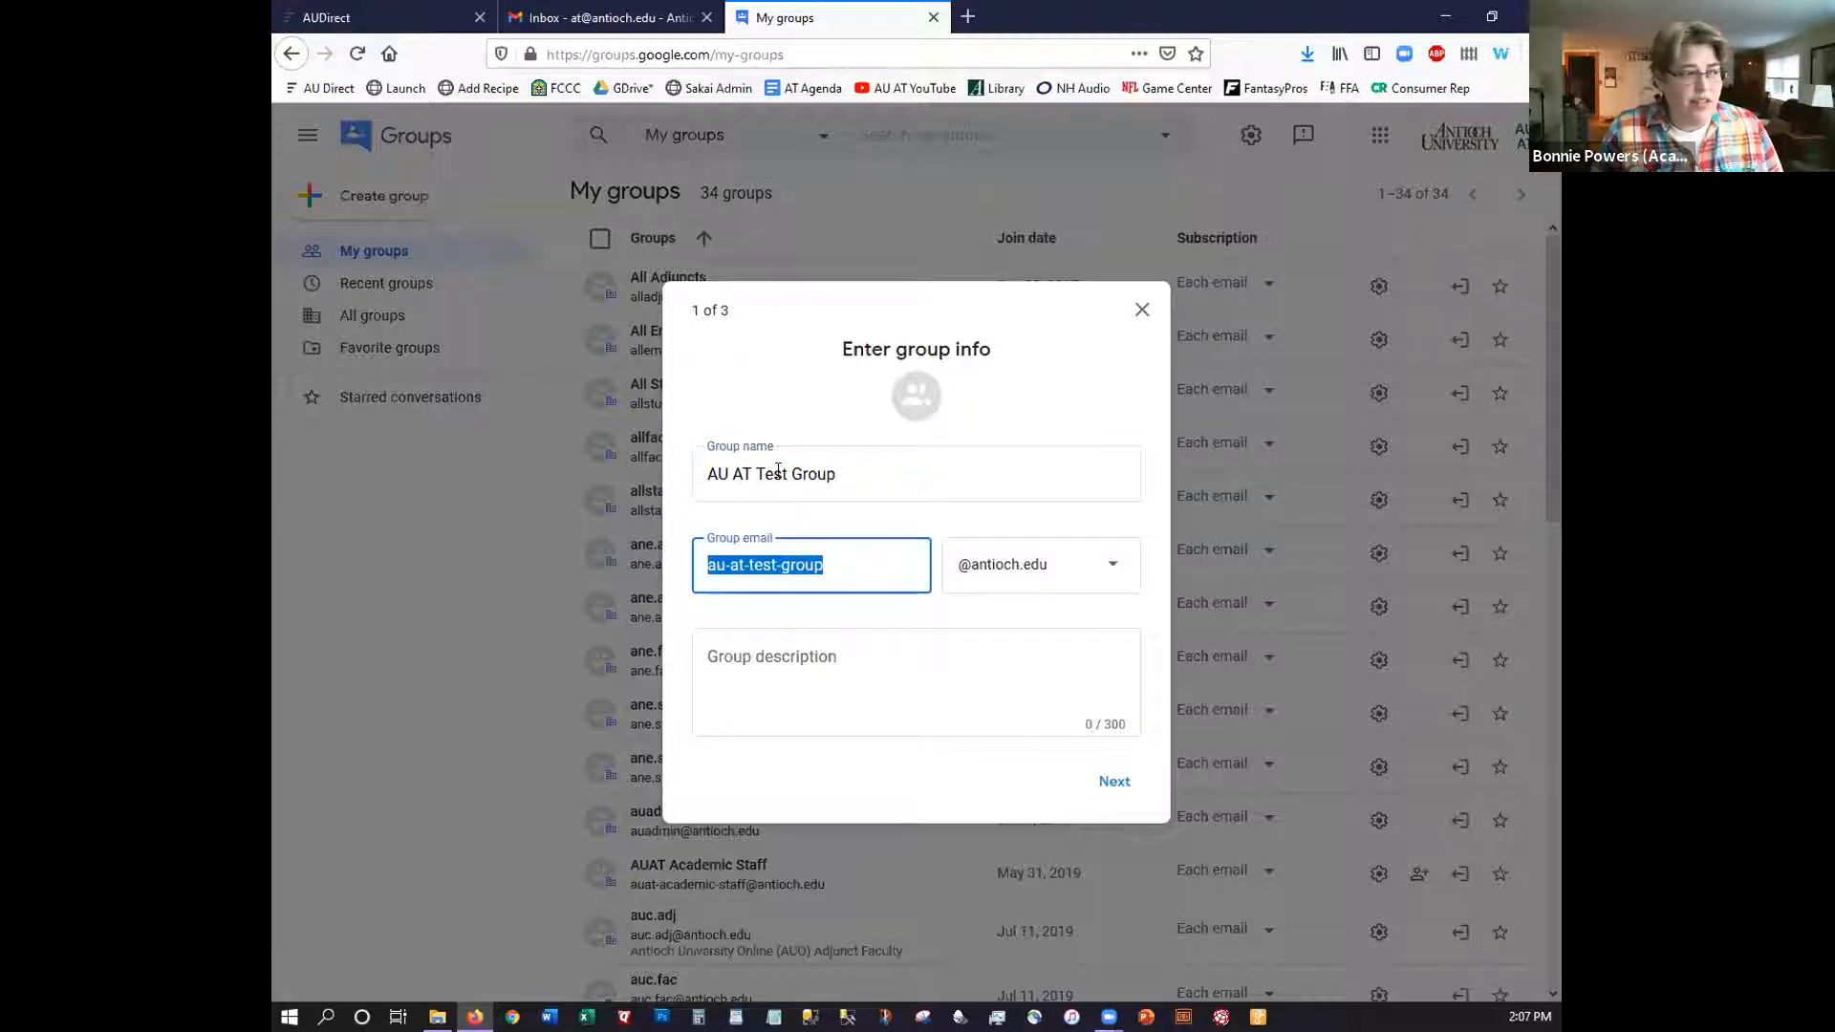
{"action": "left_click", "coordinate": [720, 581]}
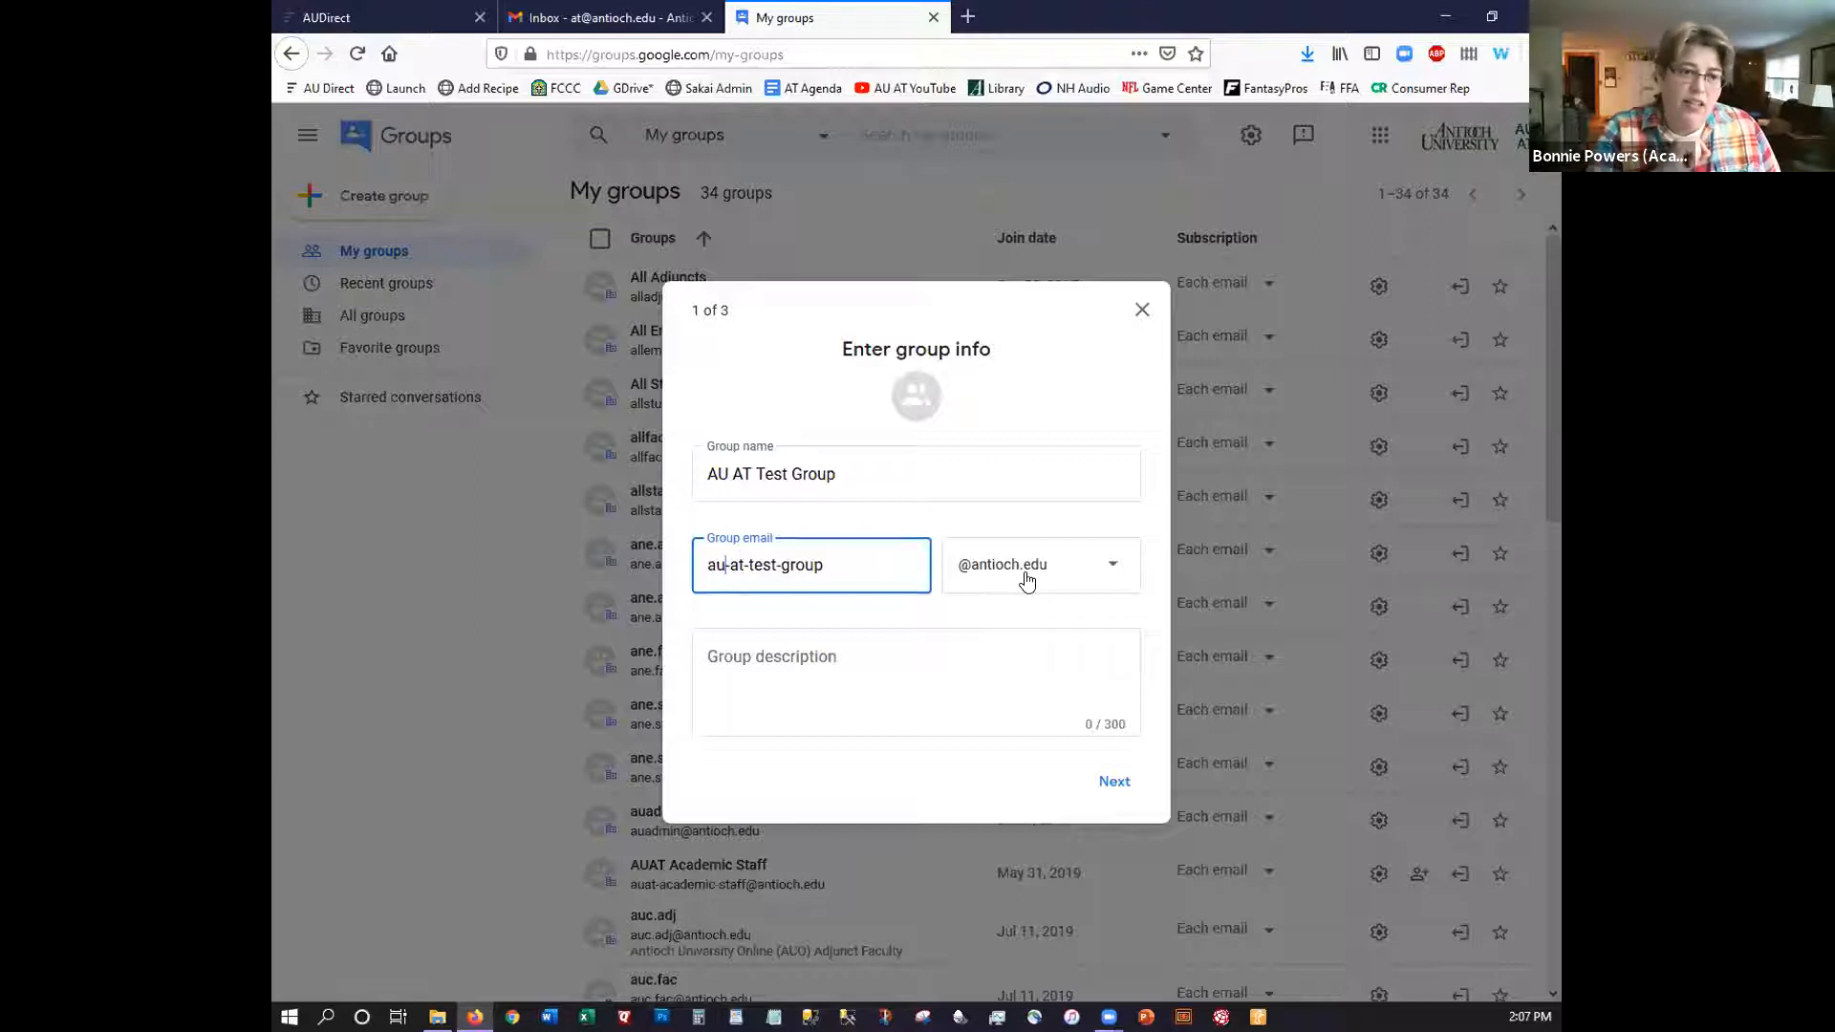
{"action": "left_click", "coordinate": [871, 645]}
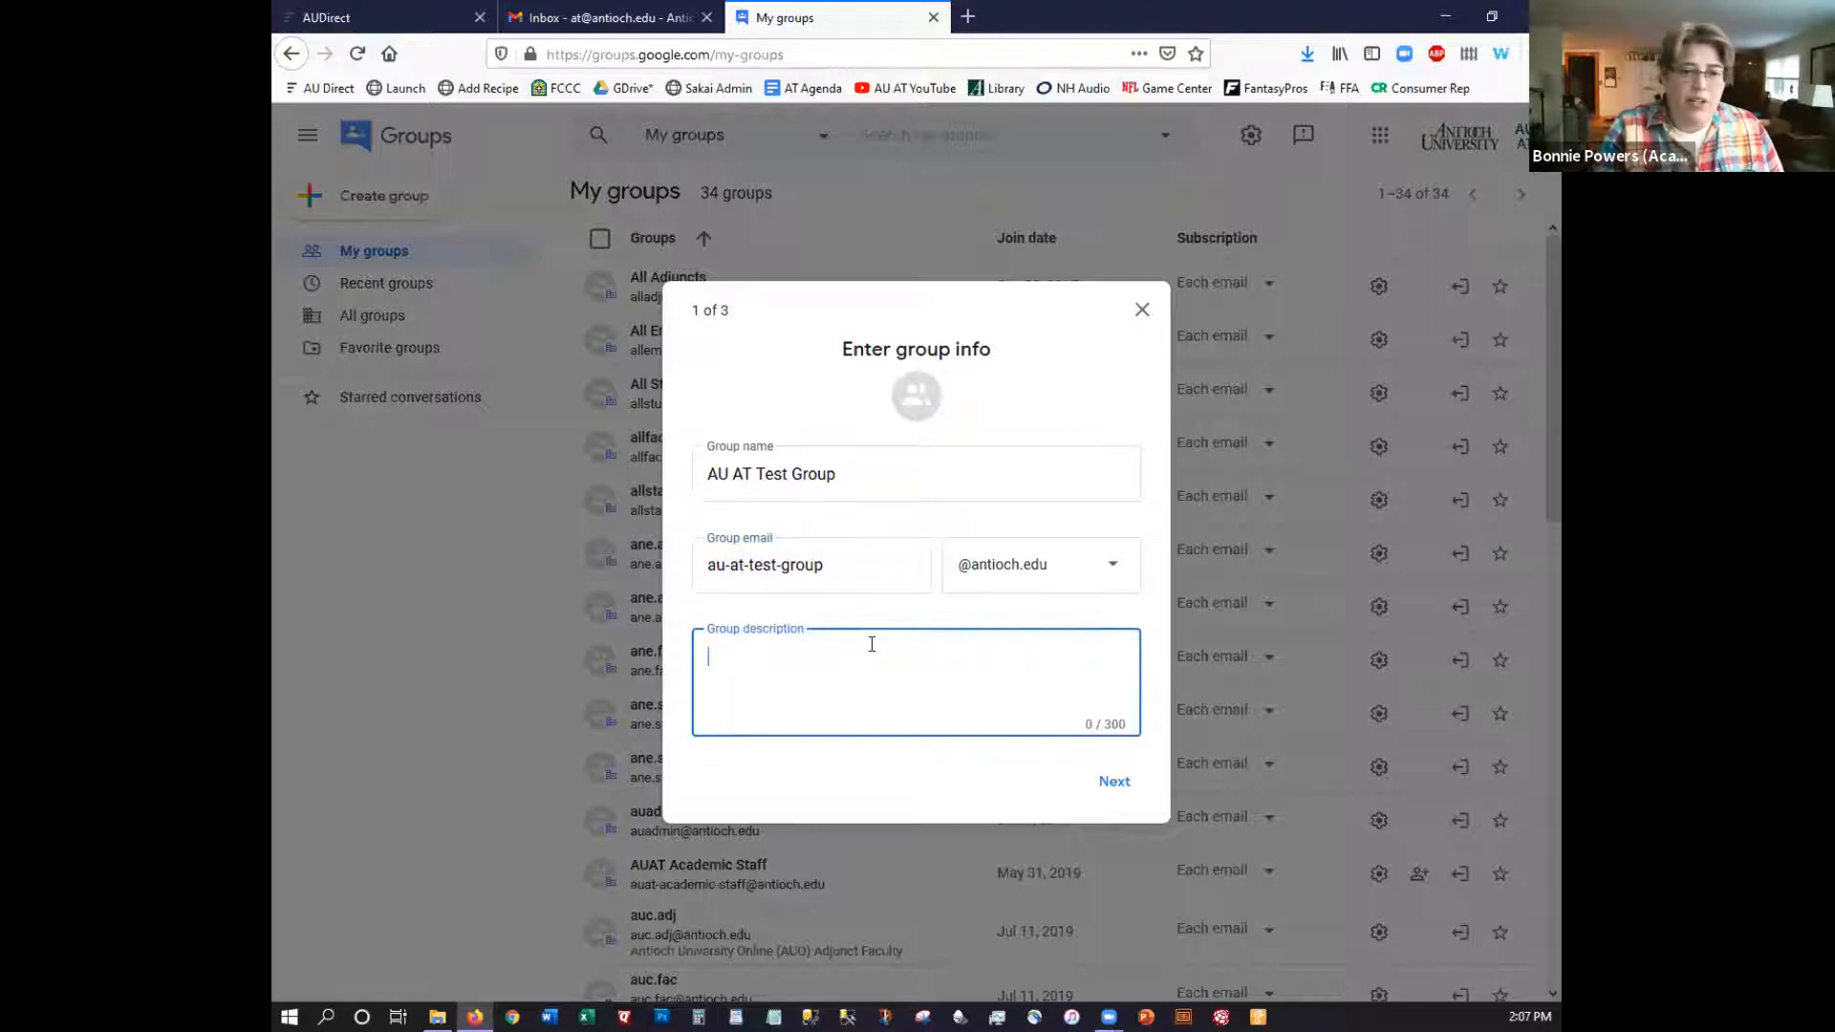
{"action": "type", "text": "Just for fu"}
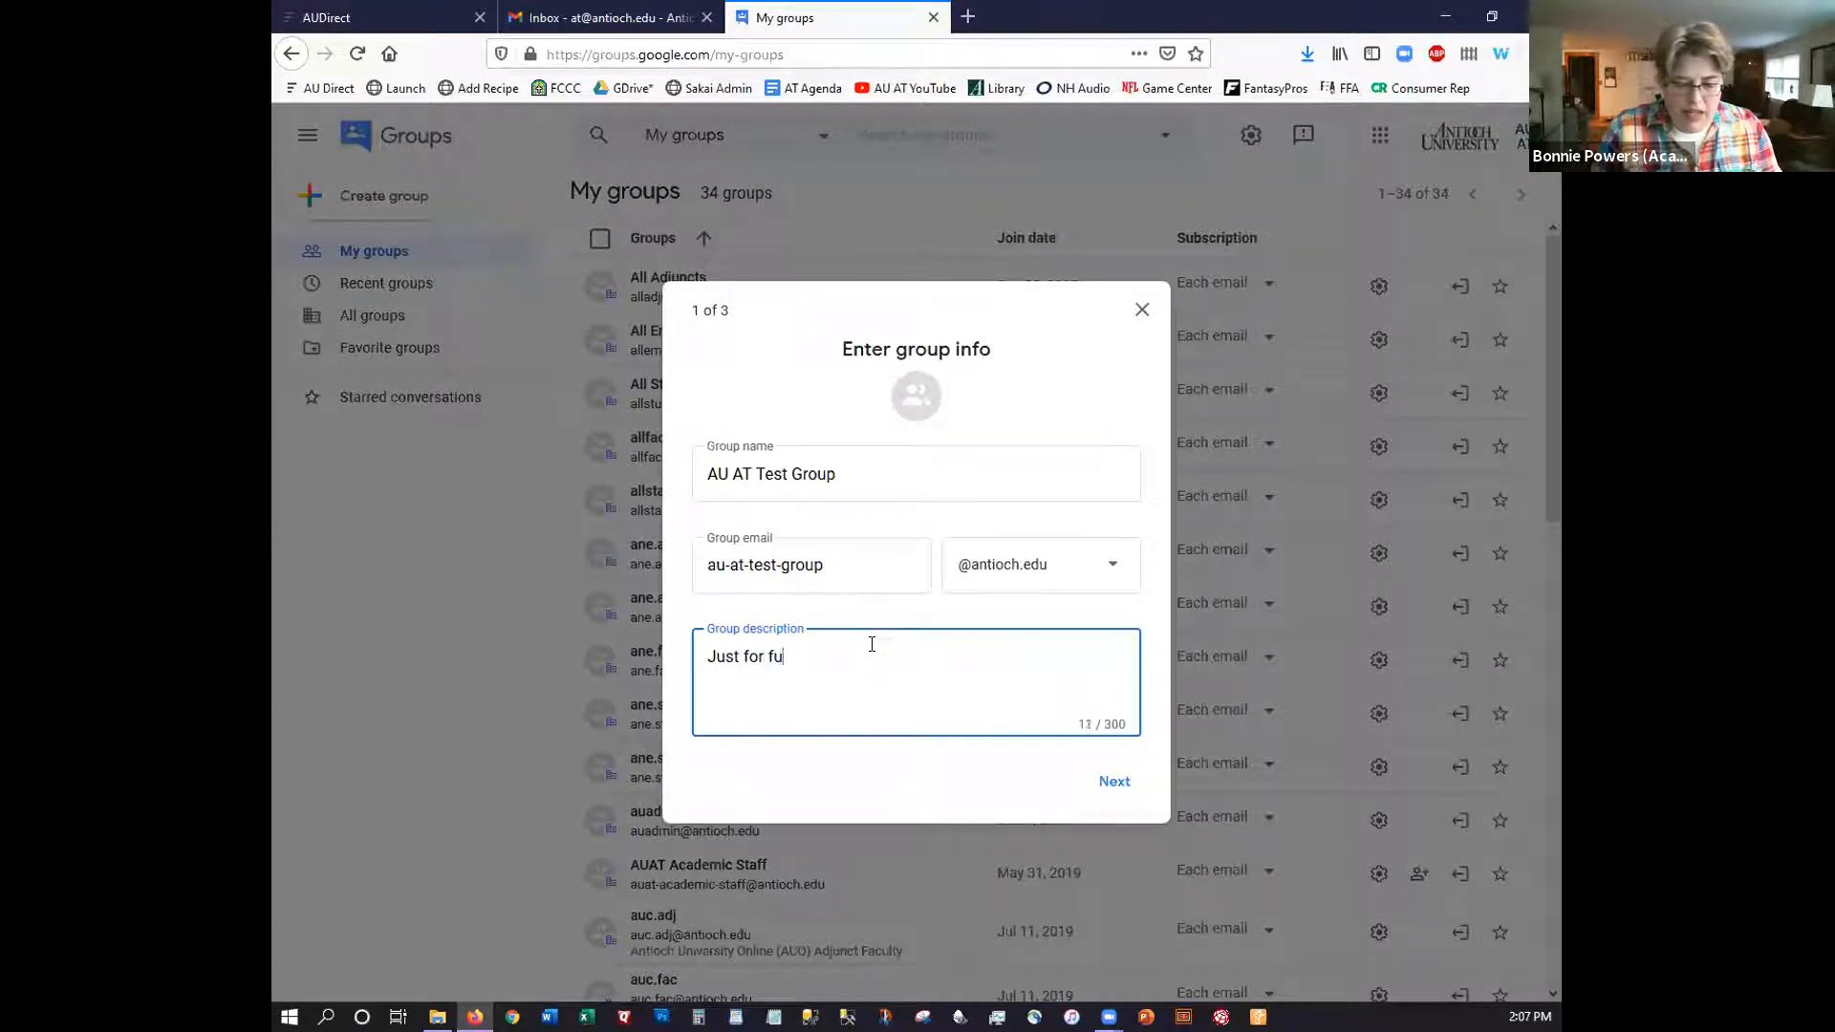
{"action": "type", "text": "n. This is "}
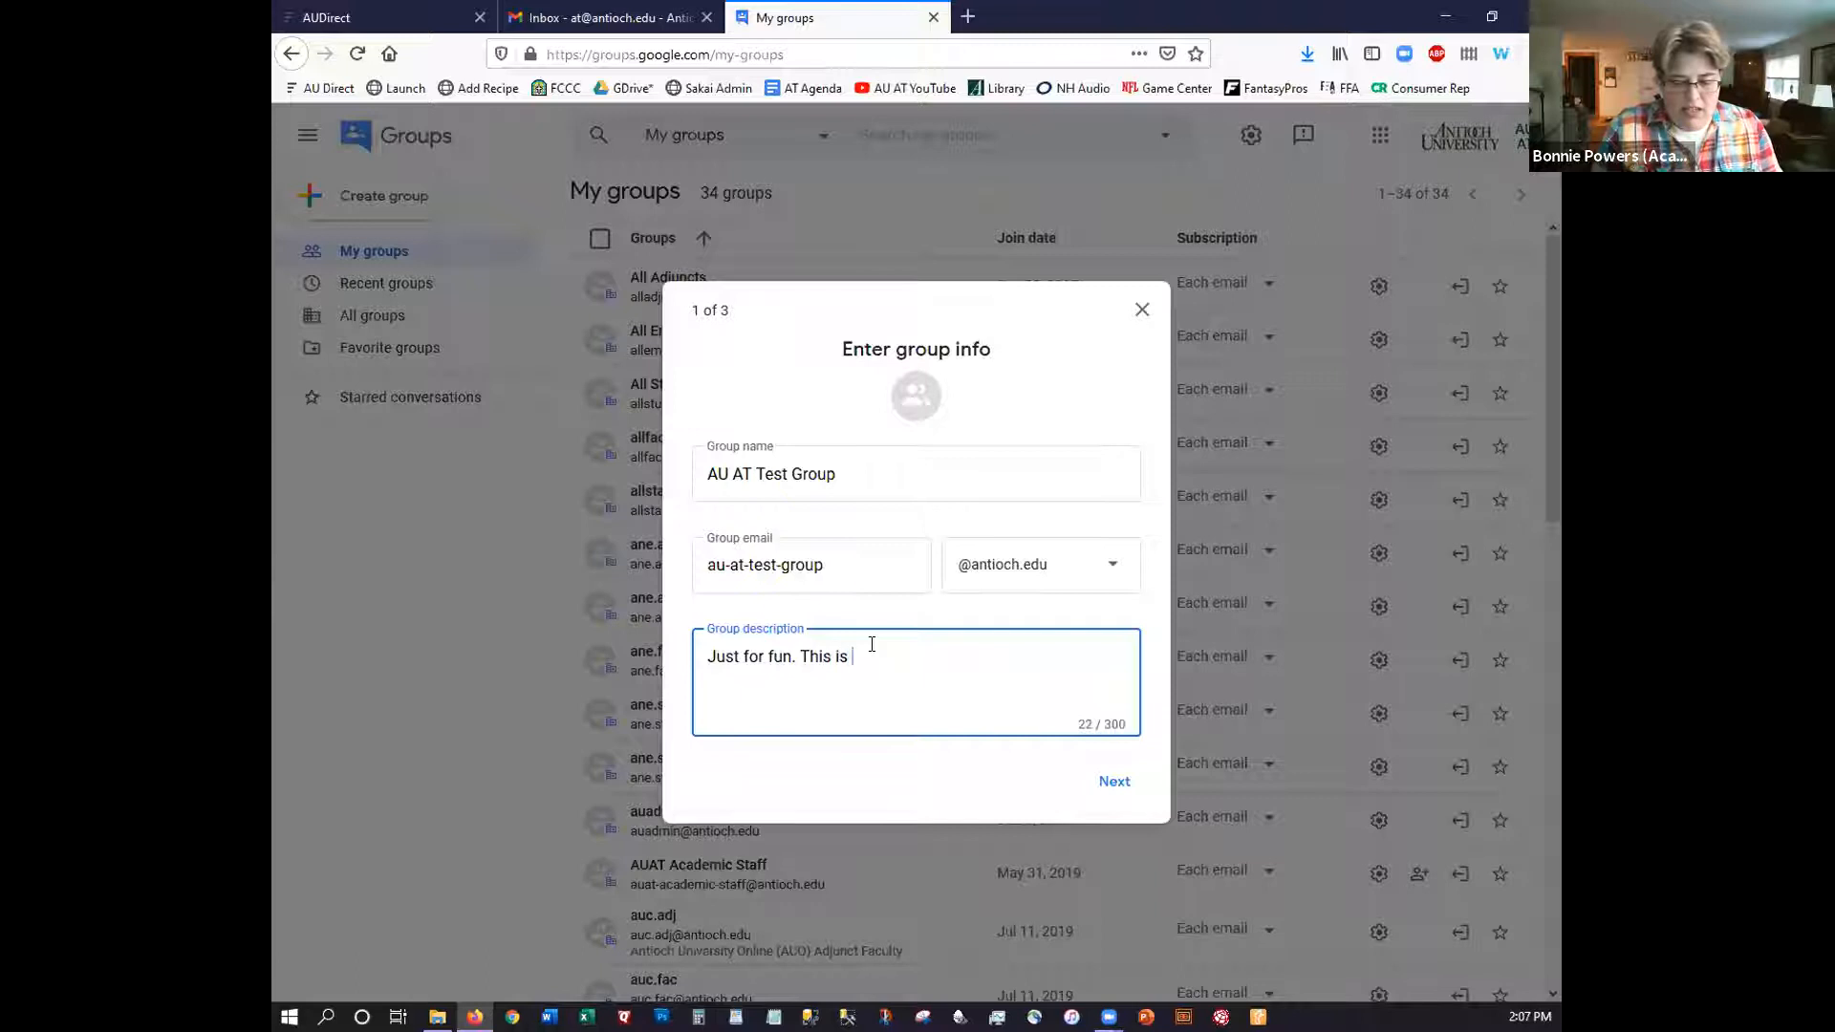
{"action": "type", "text": "the Groups descri"}
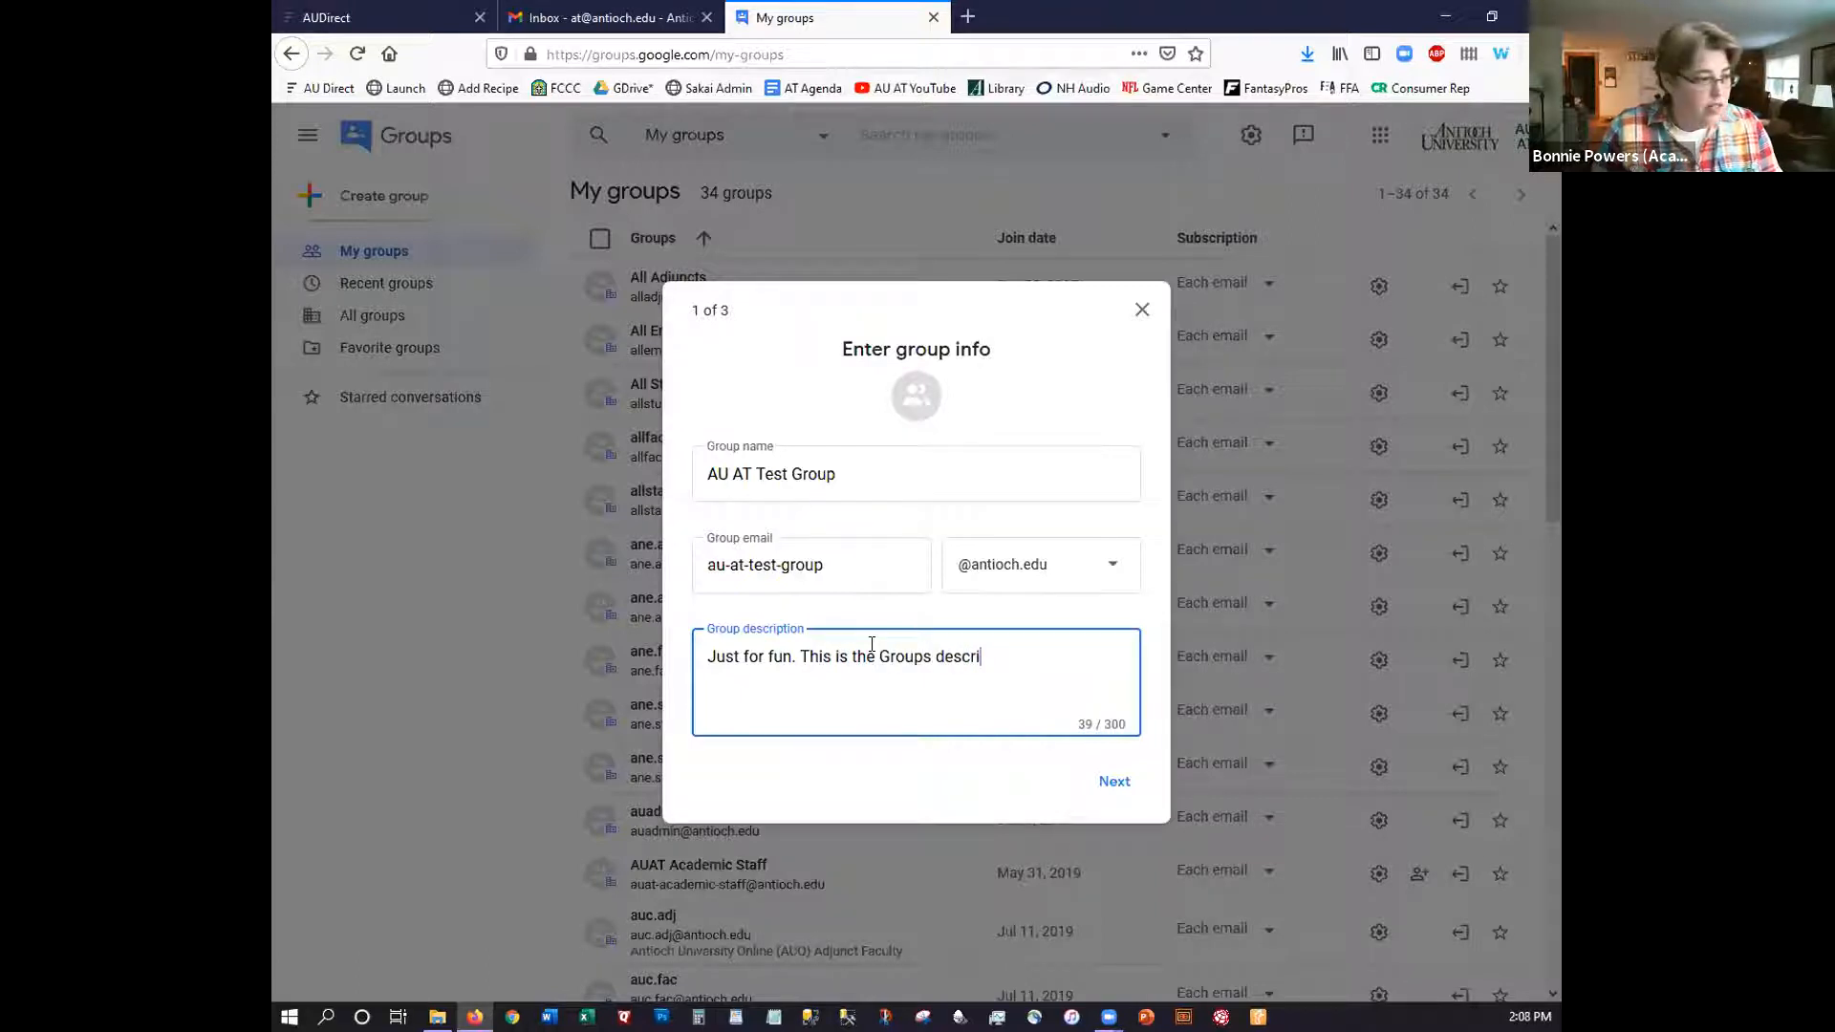
{"action": "type", "text": "ption."}
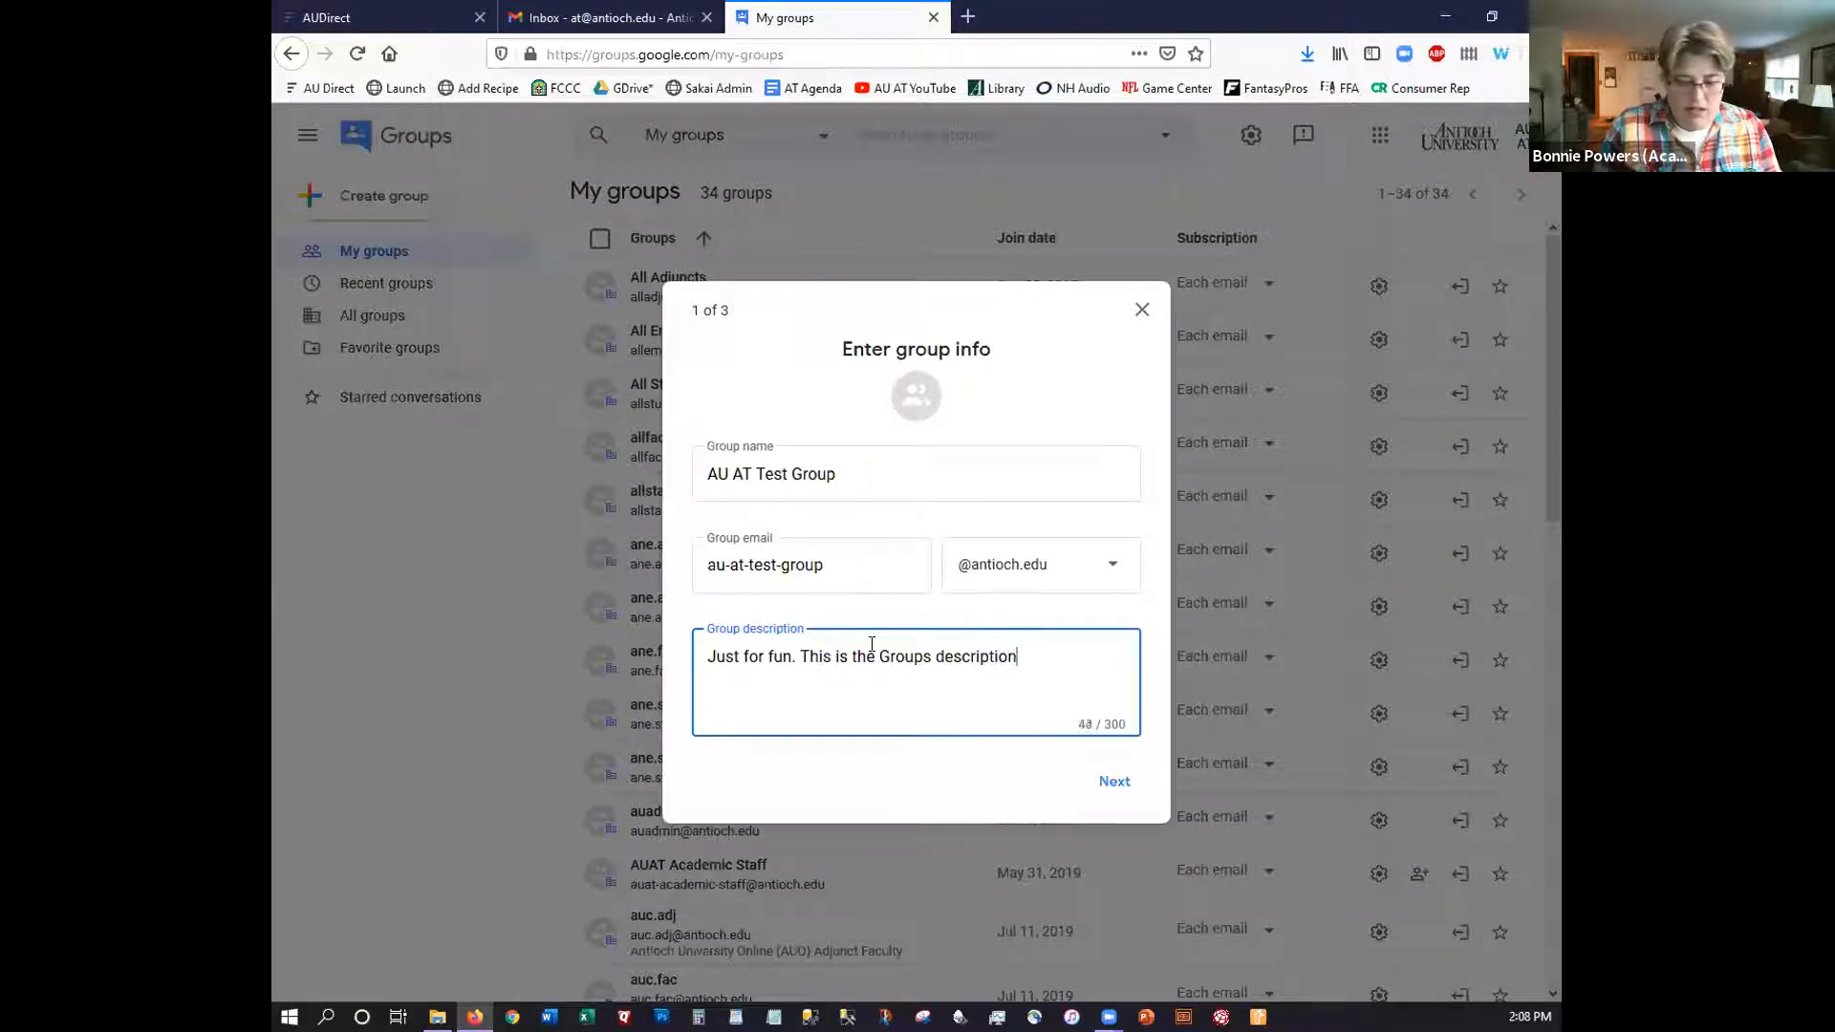
Keep group search at Entire organization and limit joining to Only invited users
{"action": "left_click", "coordinate": [1110, 782]}
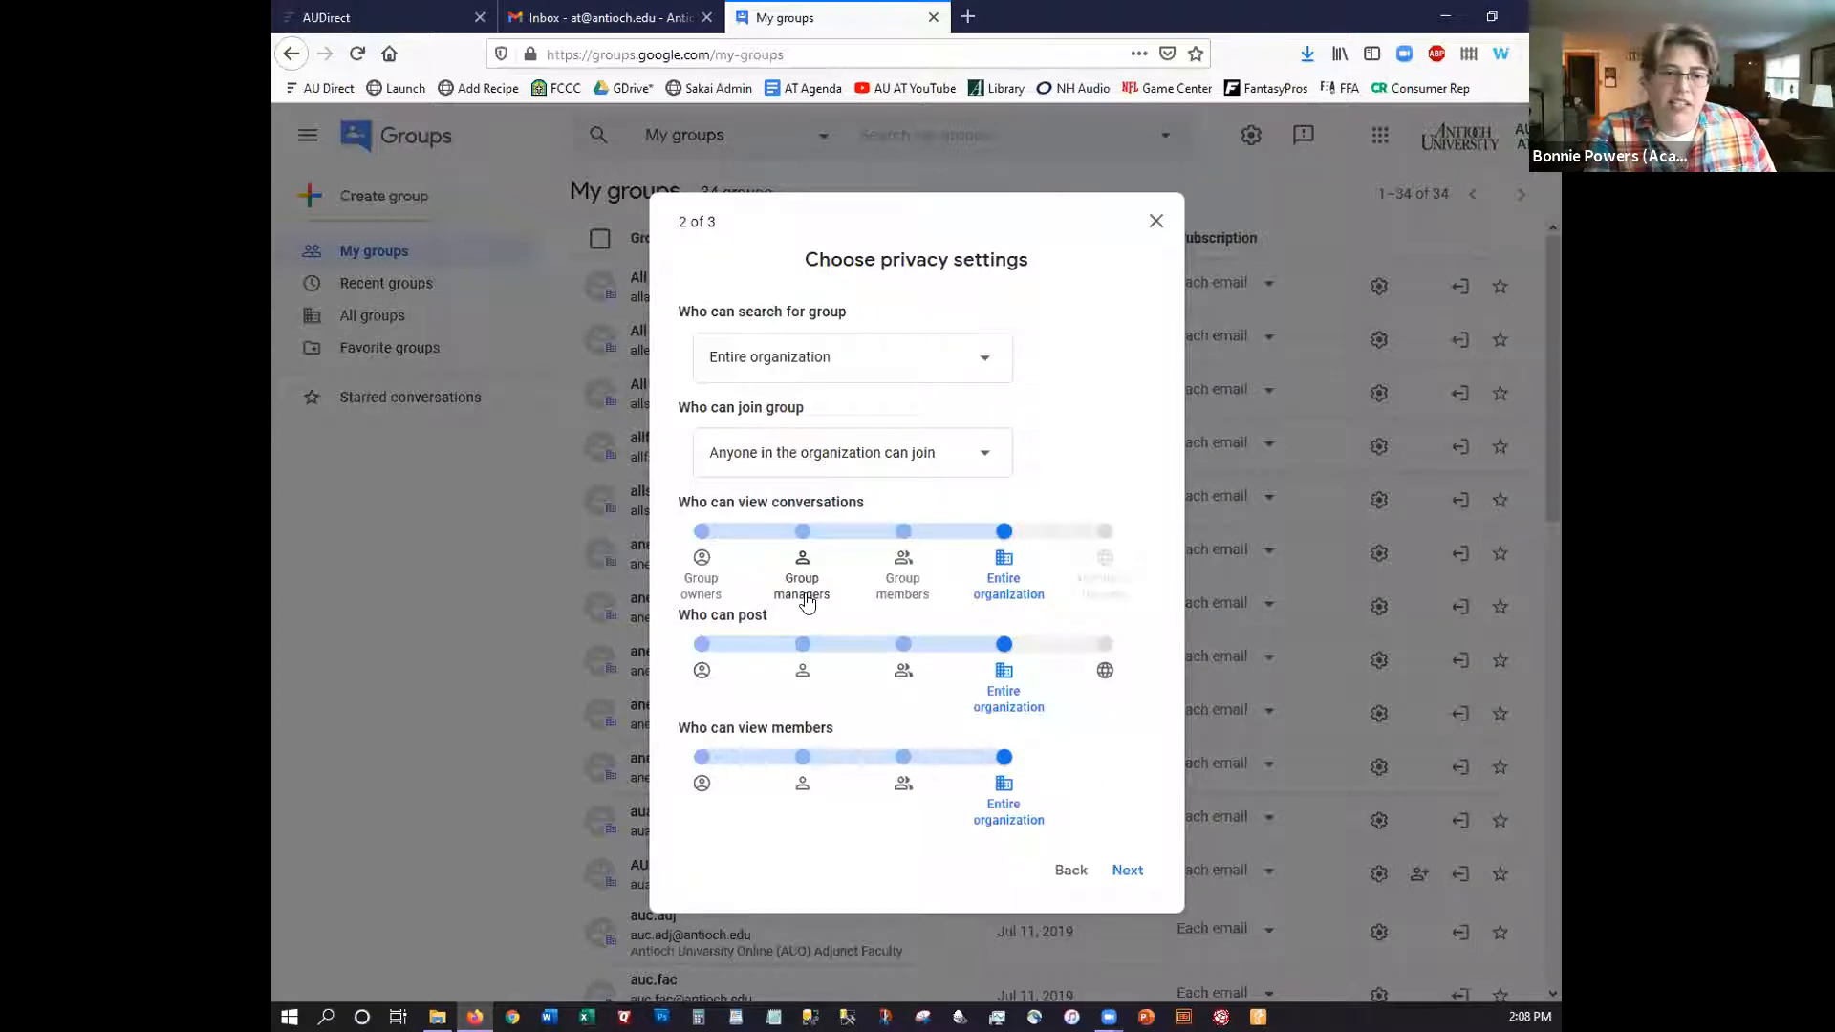
{"action": "left_click", "coordinate": [988, 364]}
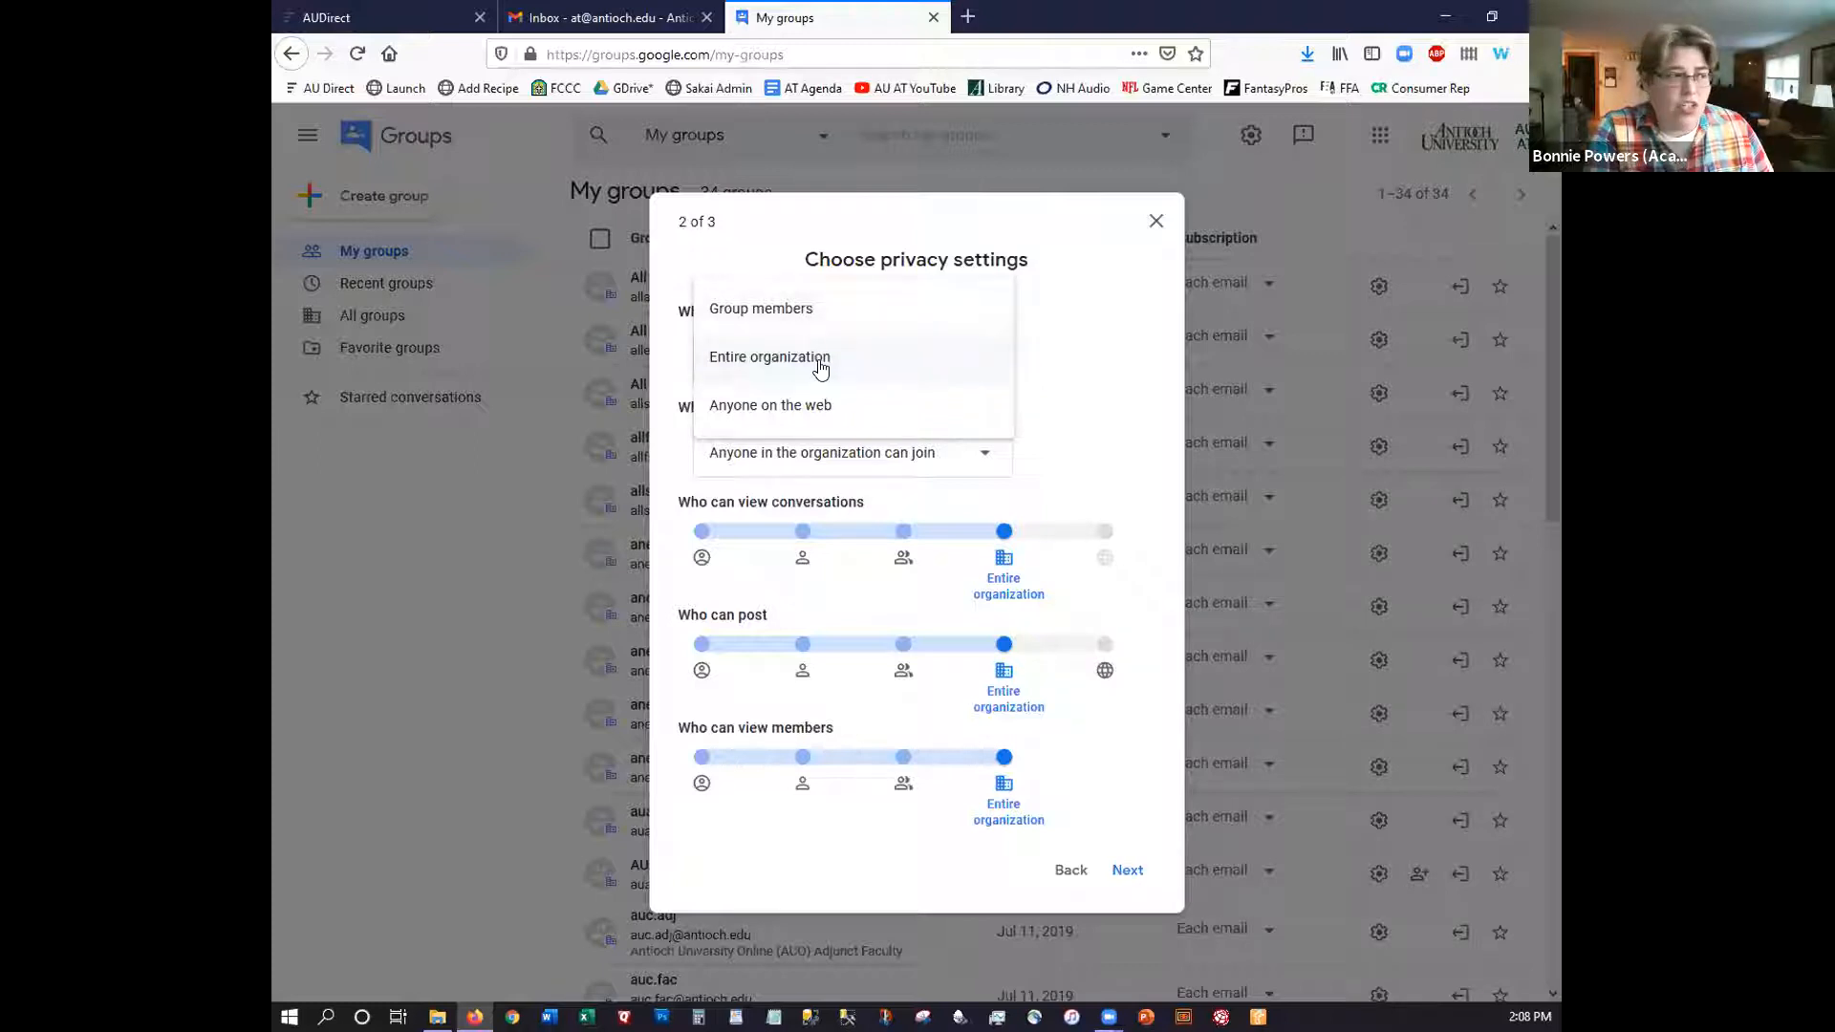
{"action": "left_click", "coordinate": [1059, 306]}
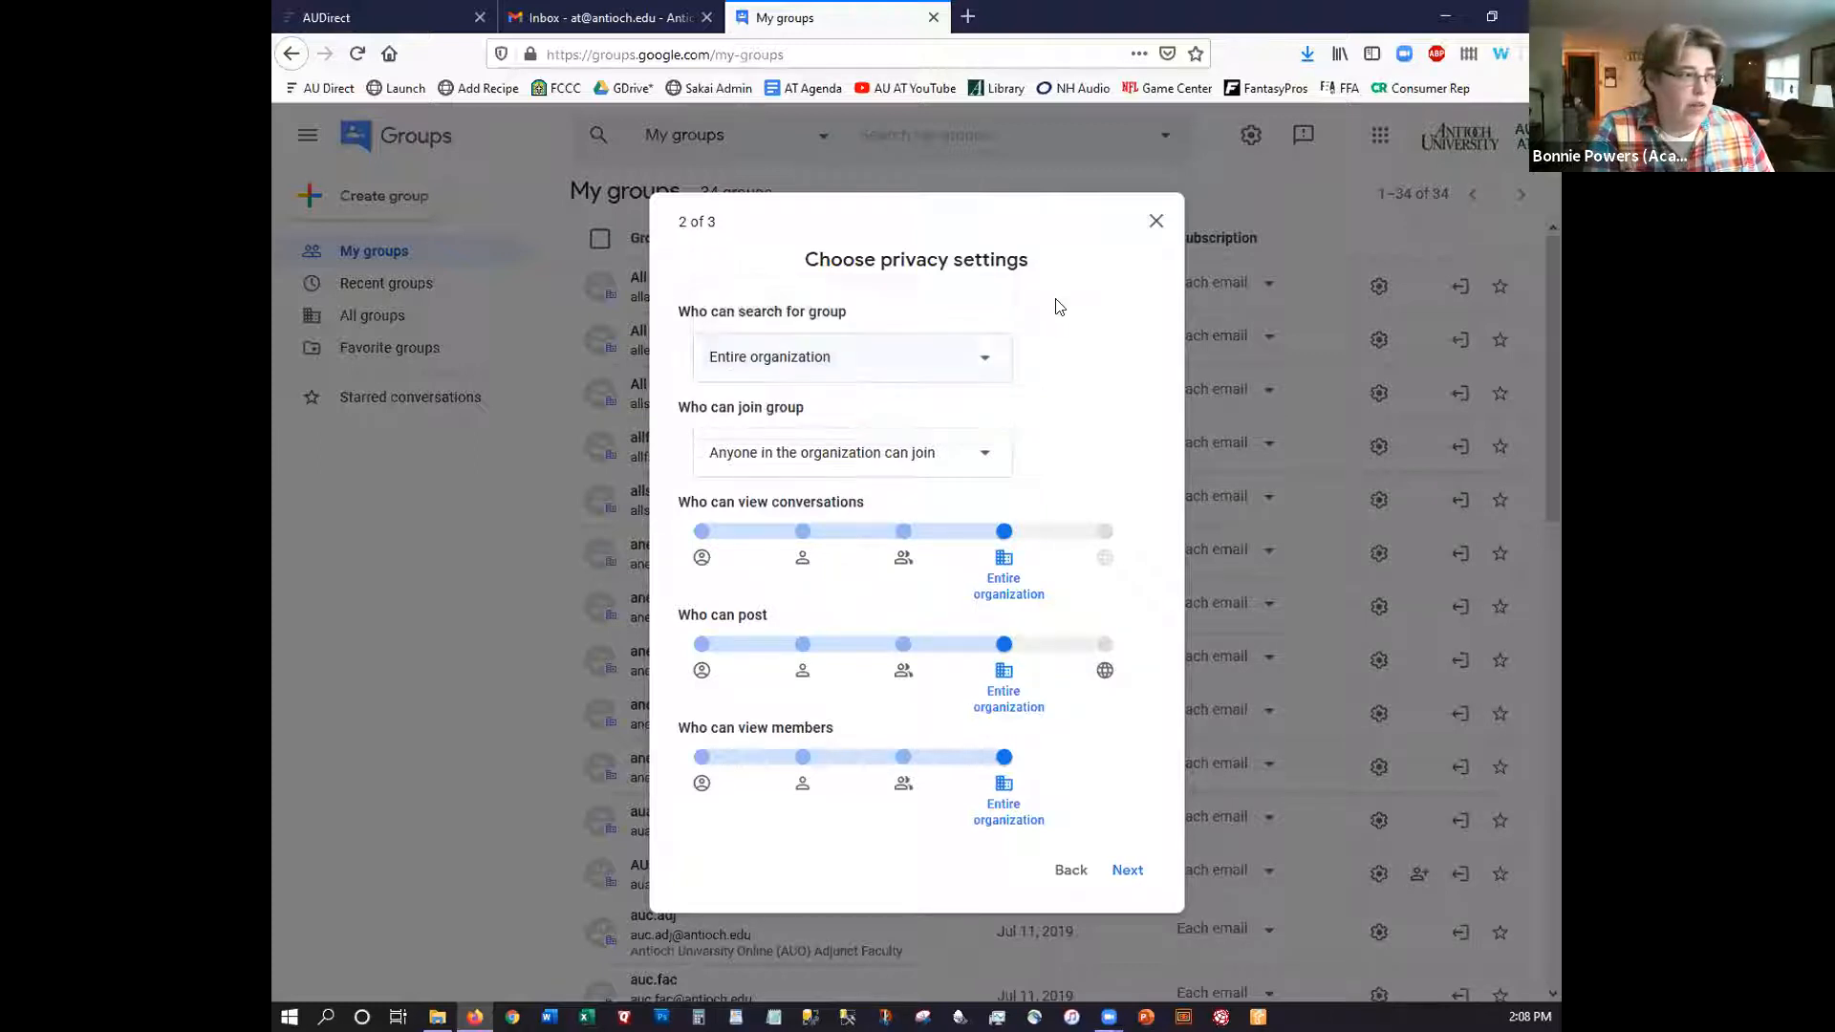
{"action": "left_click", "coordinate": [837, 362]}
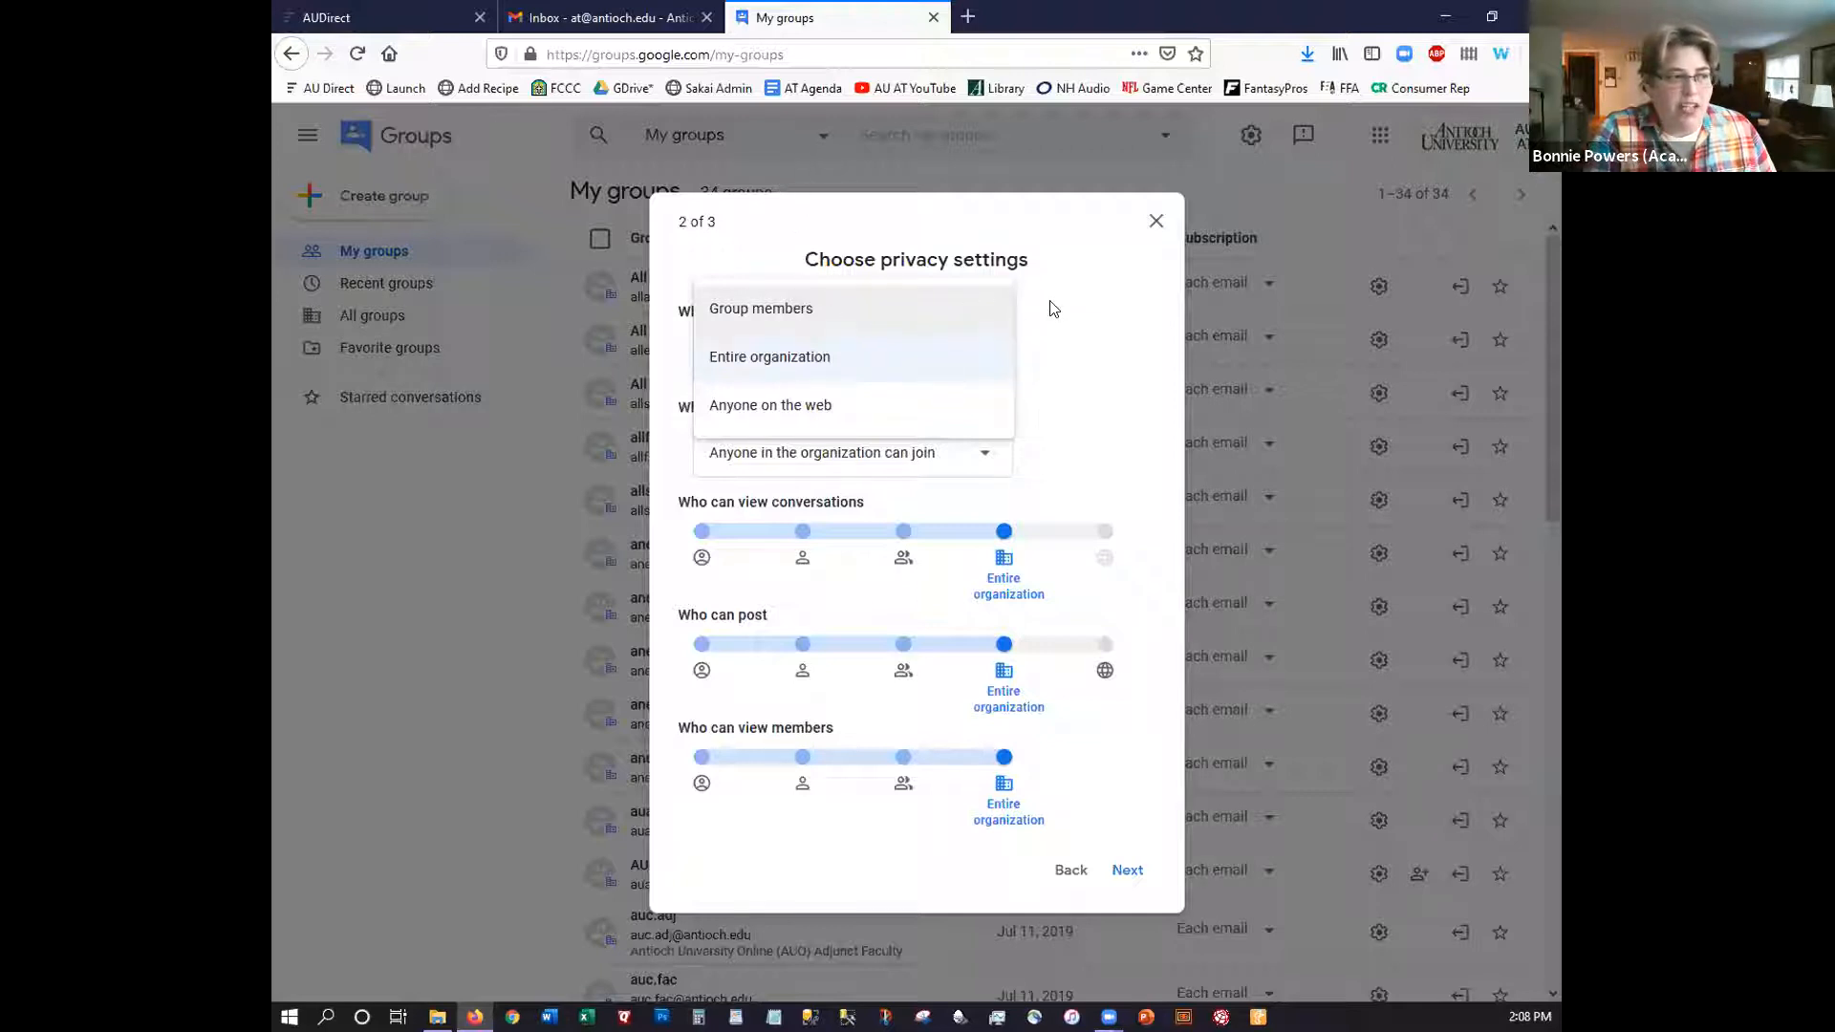
{"action": "left_click", "coordinate": [920, 354]}
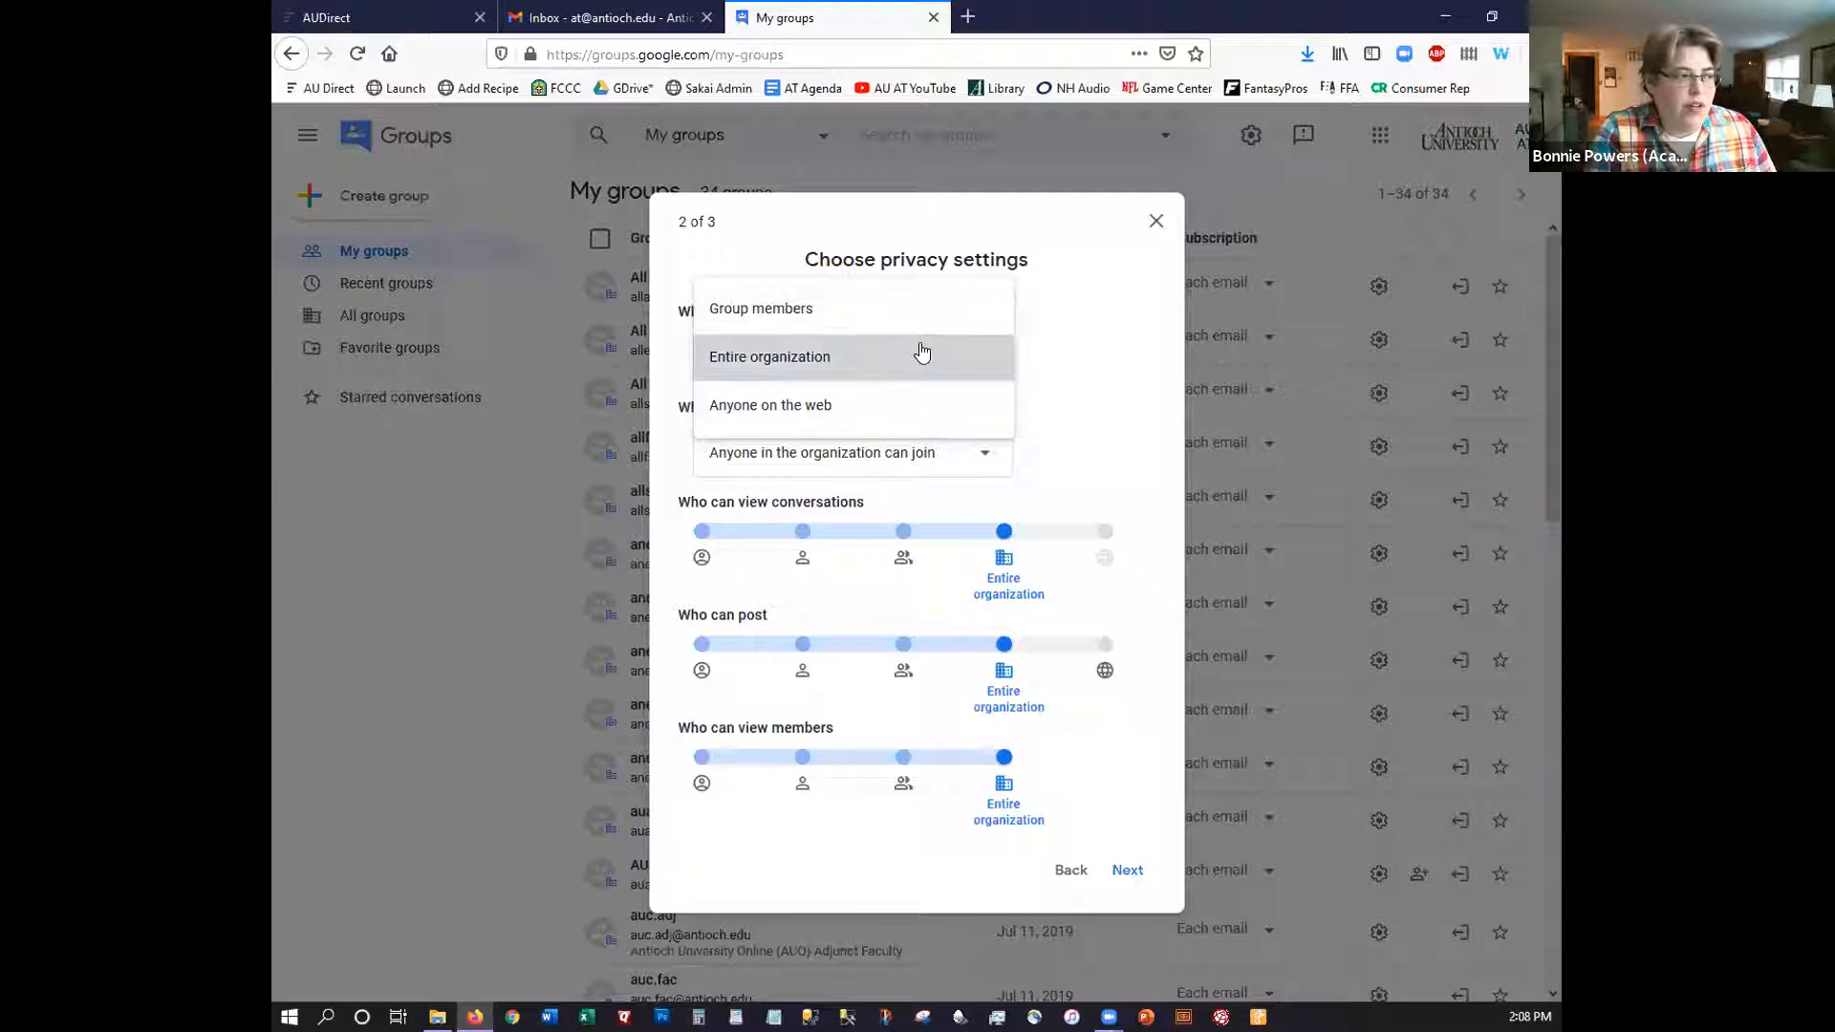
{"action": "left_click", "coordinate": [989, 461]}
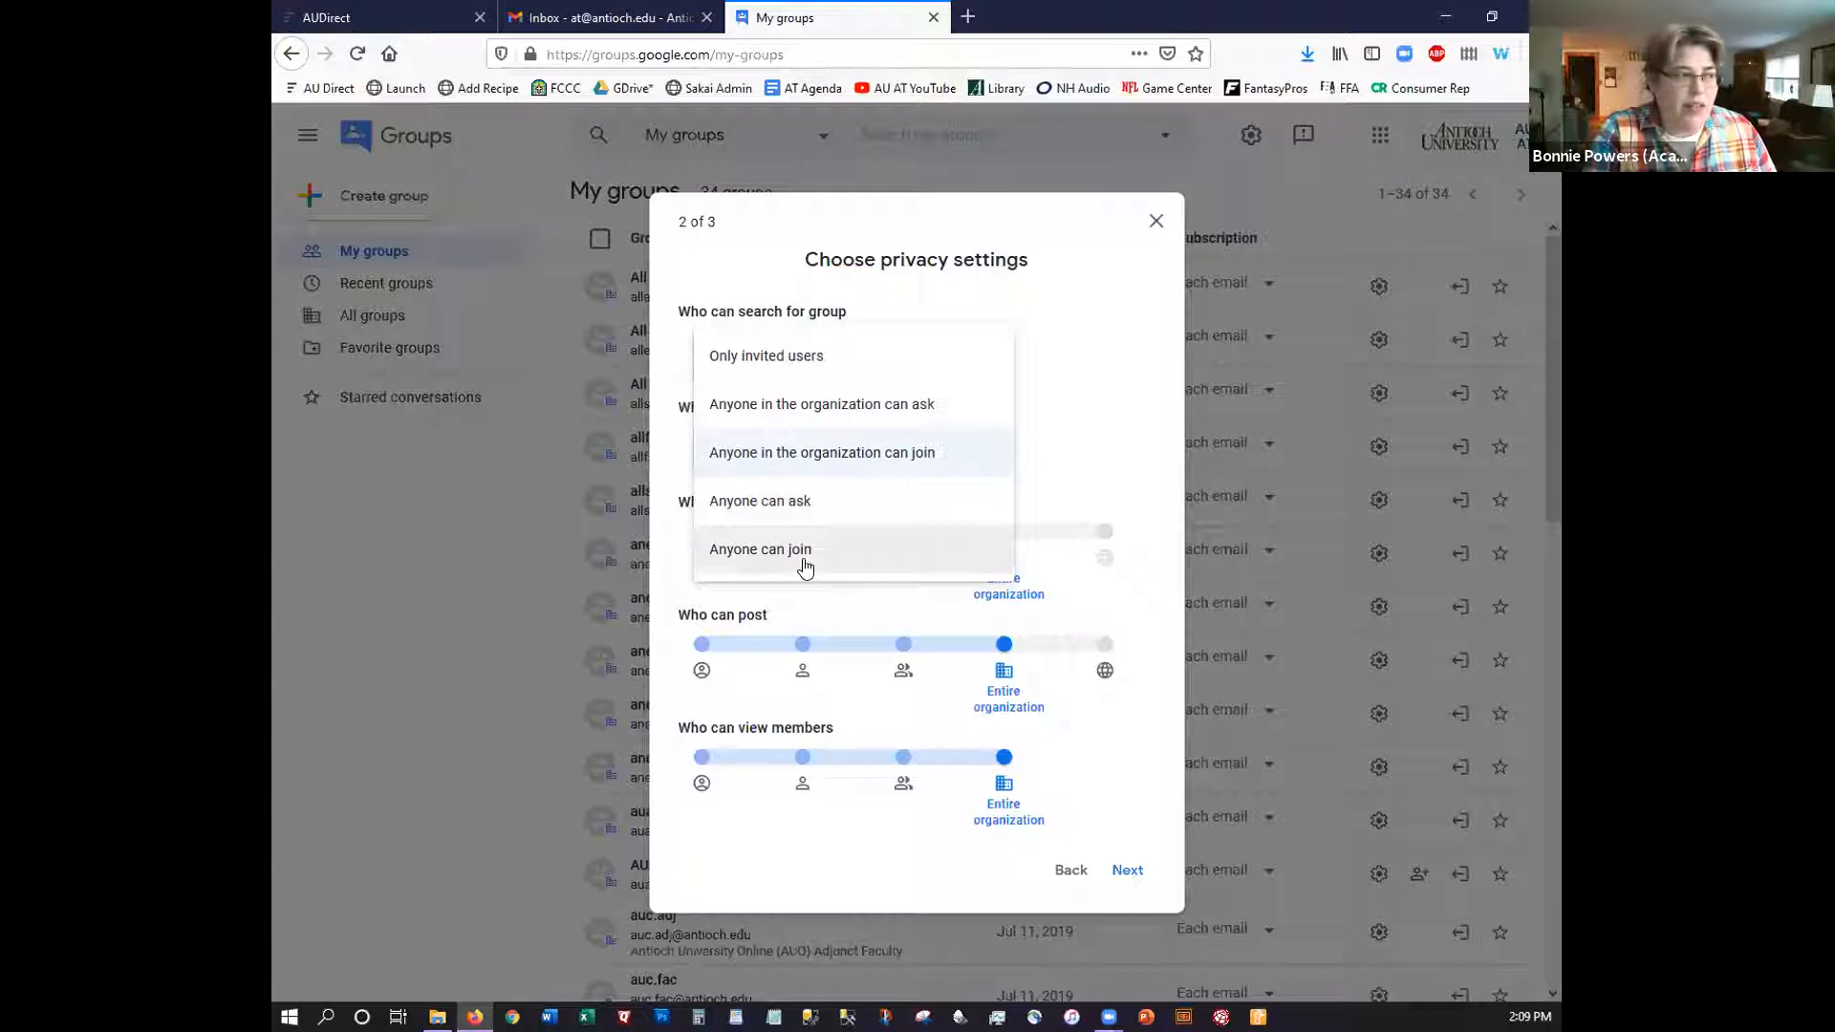
{"action": "left_click", "coordinate": [785, 361]}
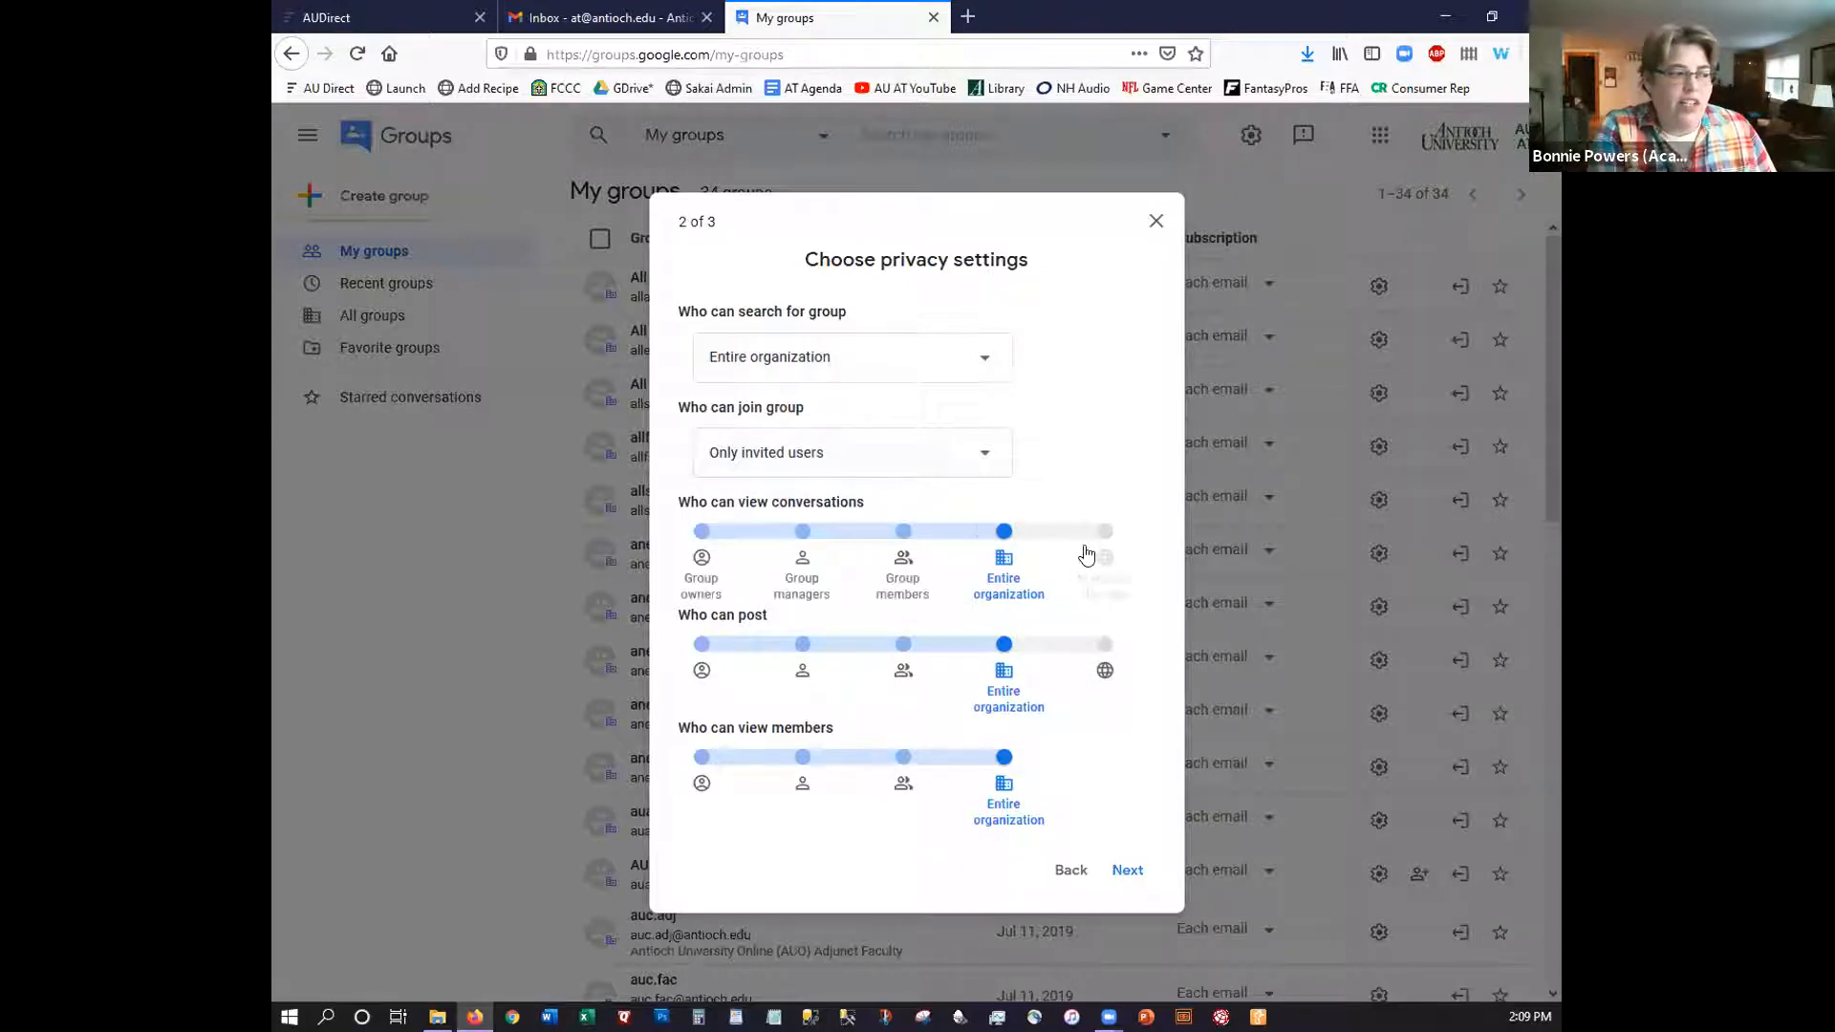
Set conversation viewing to Group members and posting to Group managers
{"action": "left_click", "coordinate": [903, 562]}
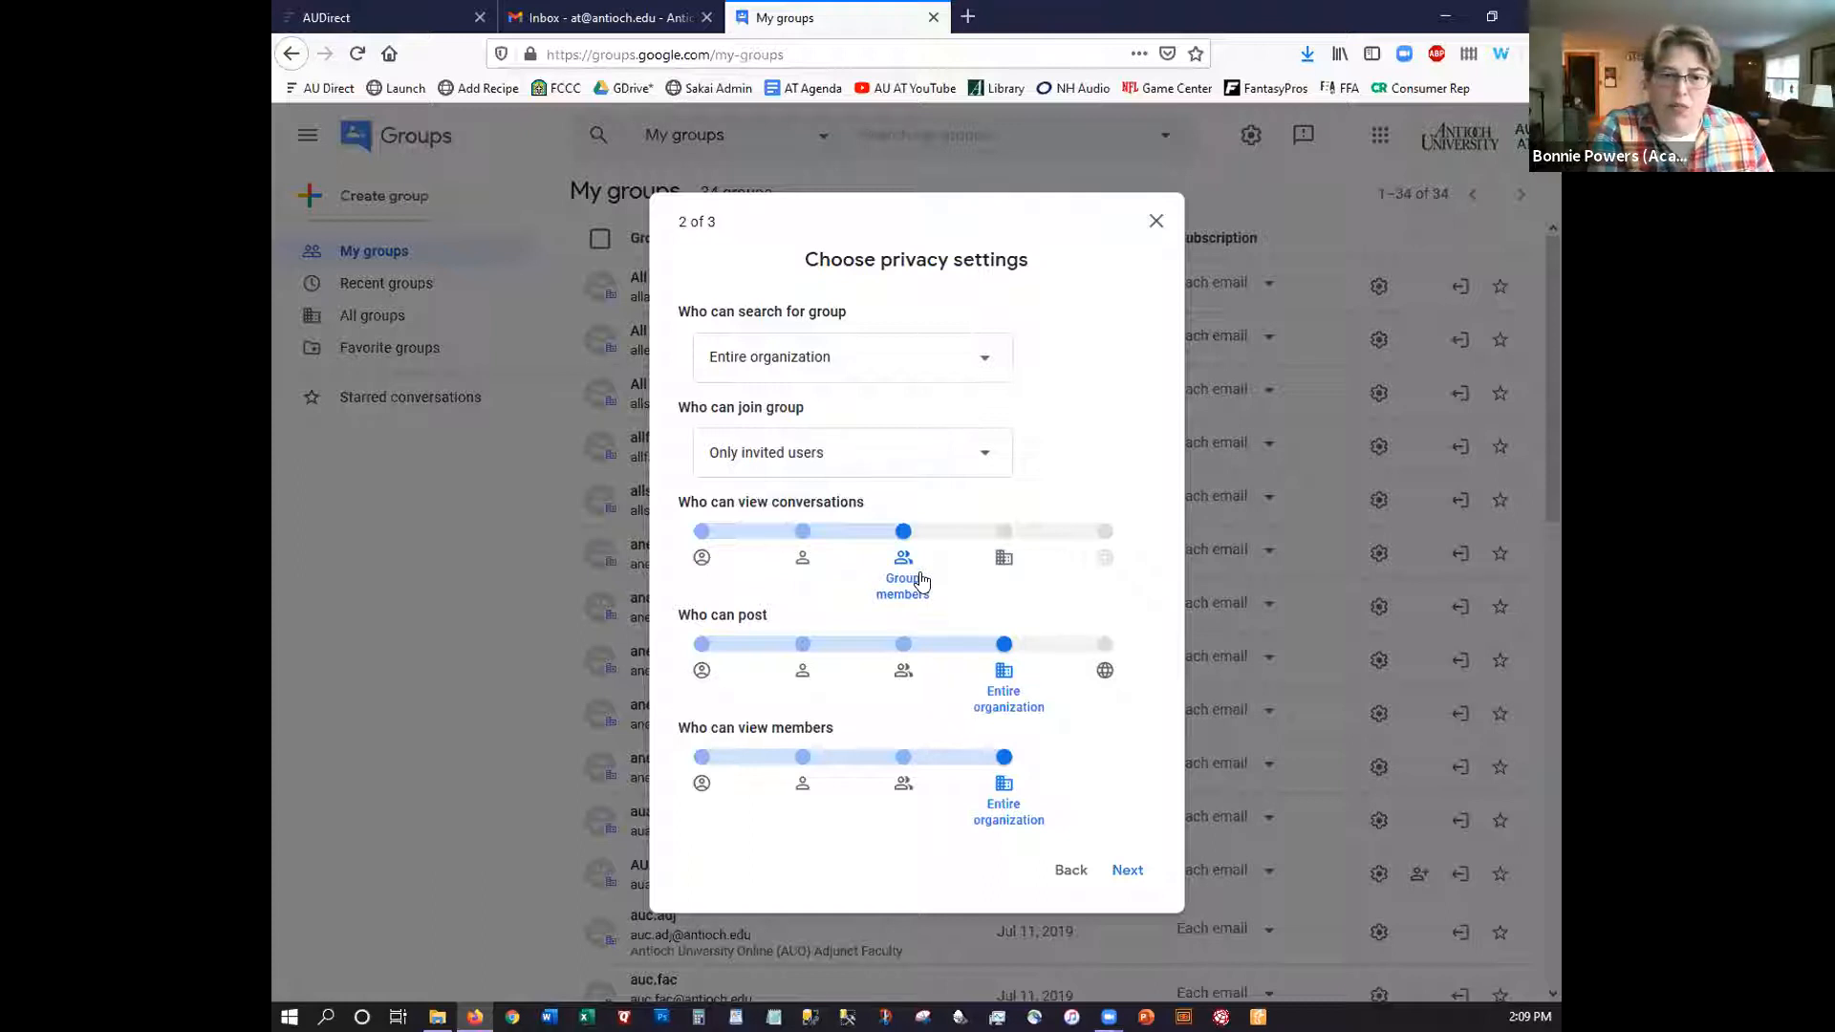
{"action": "left_click", "coordinate": [906, 686]}
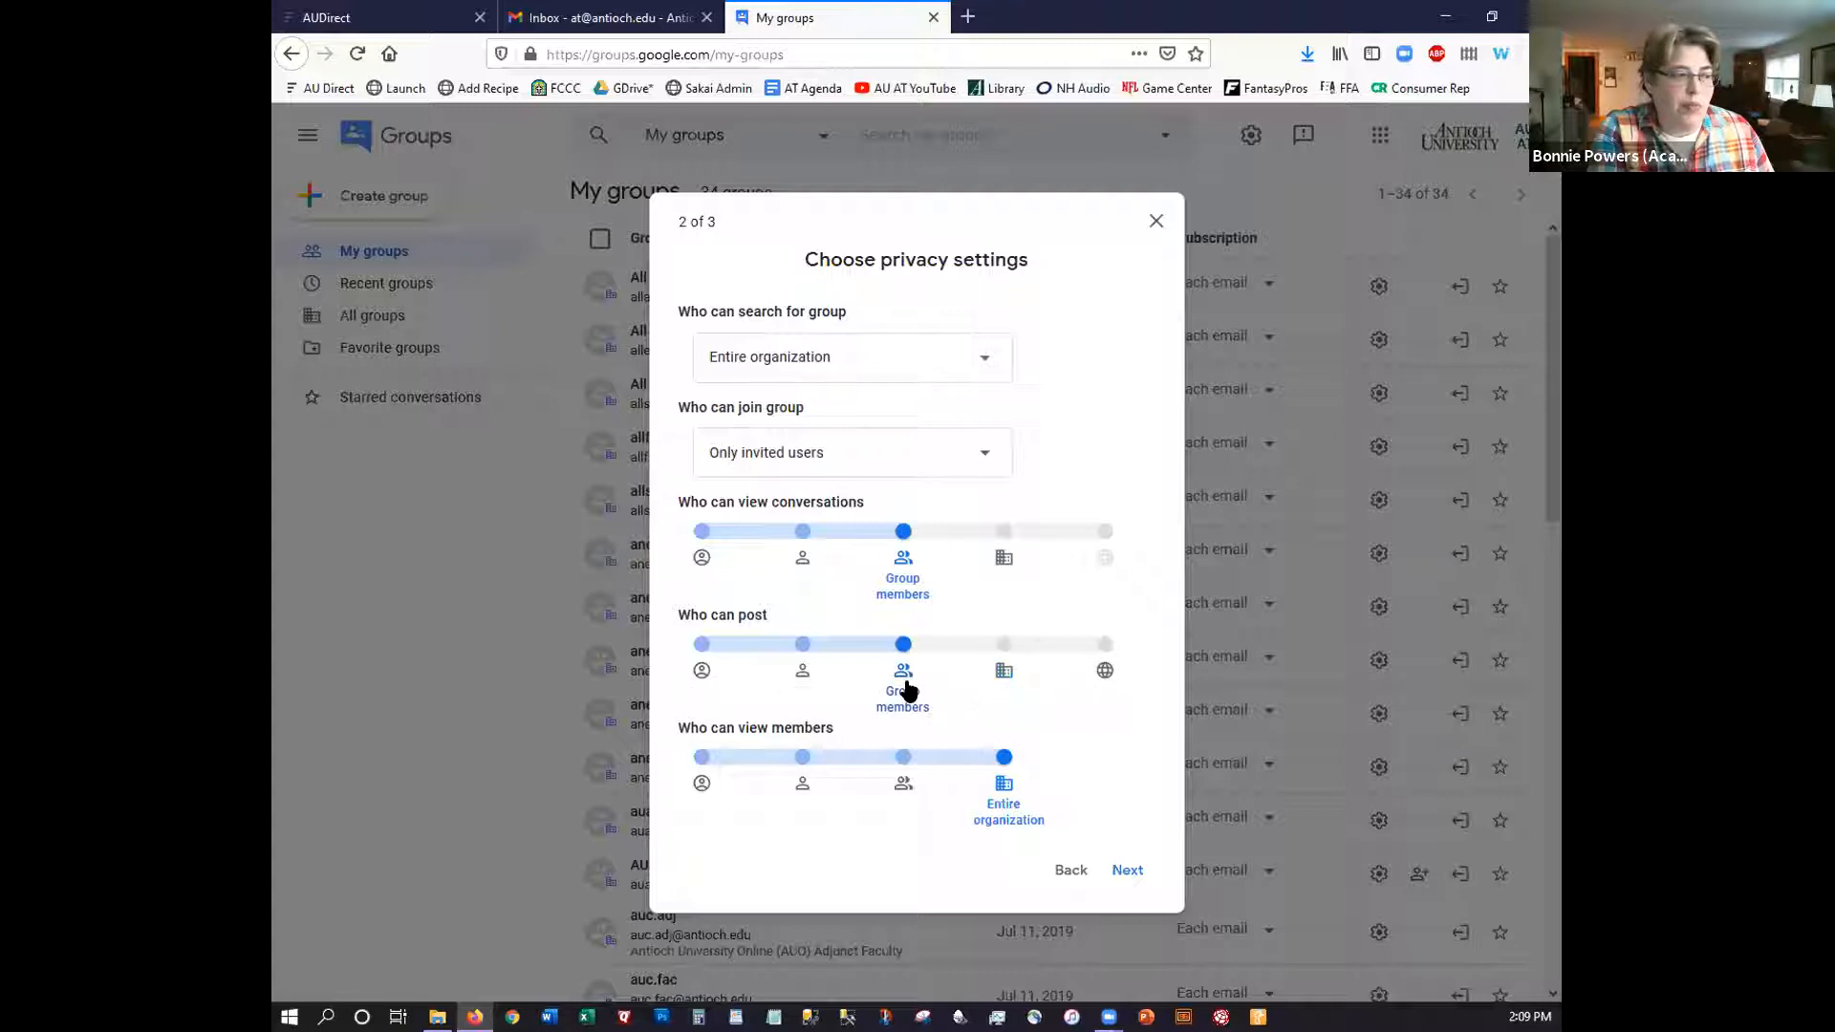
{"action": "left_click", "coordinate": [799, 647]}
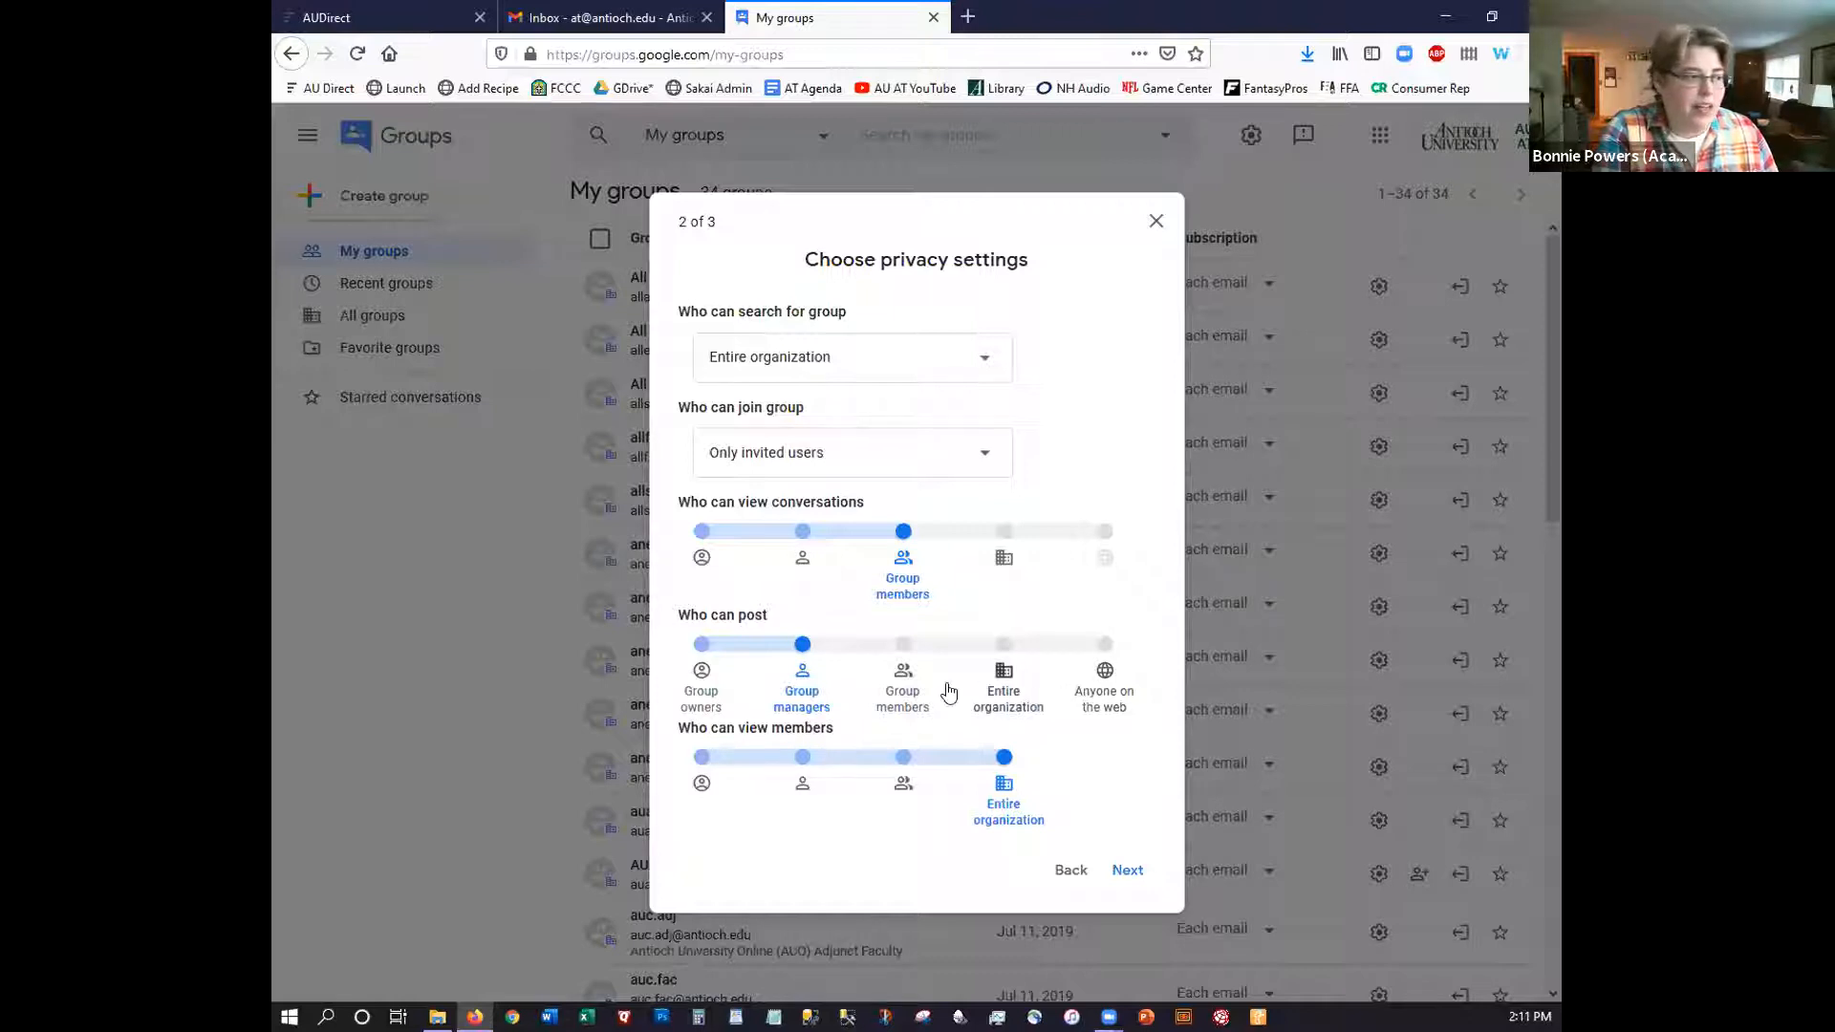
Set posting and member-list viewing to Group members, then proceed to Add members
{"action": "left_click", "coordinate": [903, 646]}
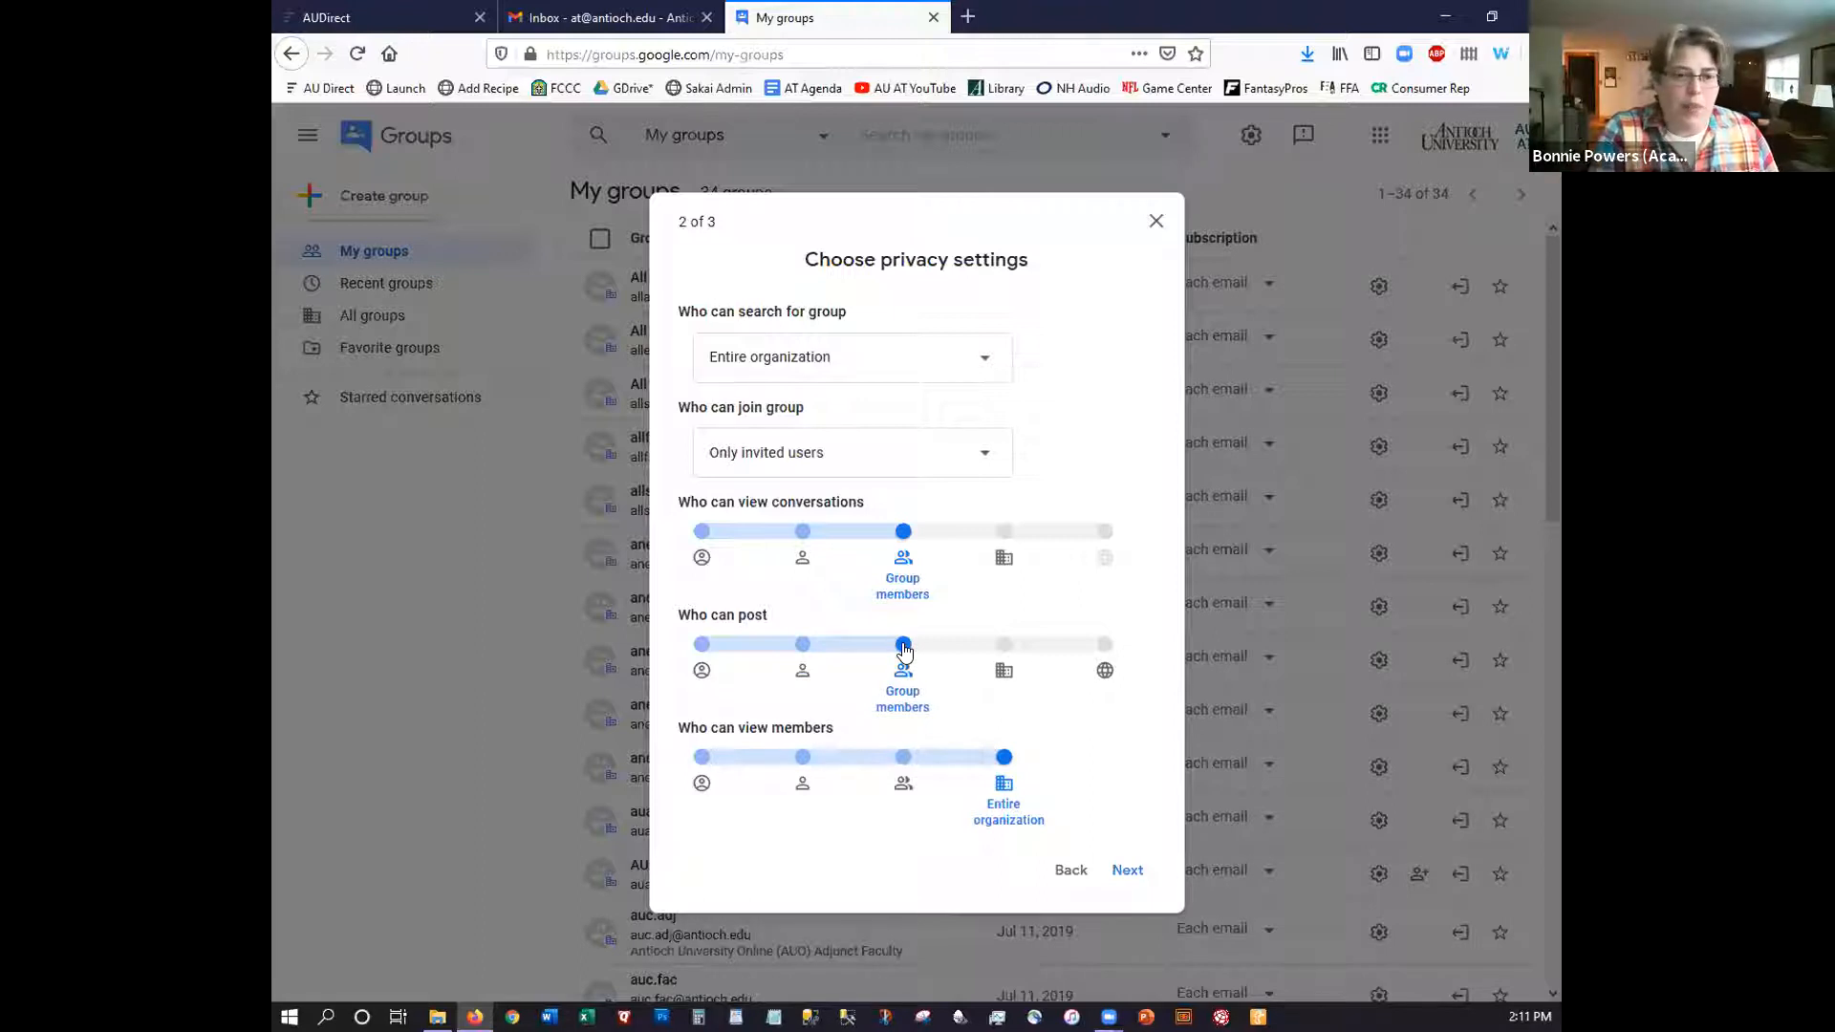
{"action": "left_click", "coordinate": [903, 758]}
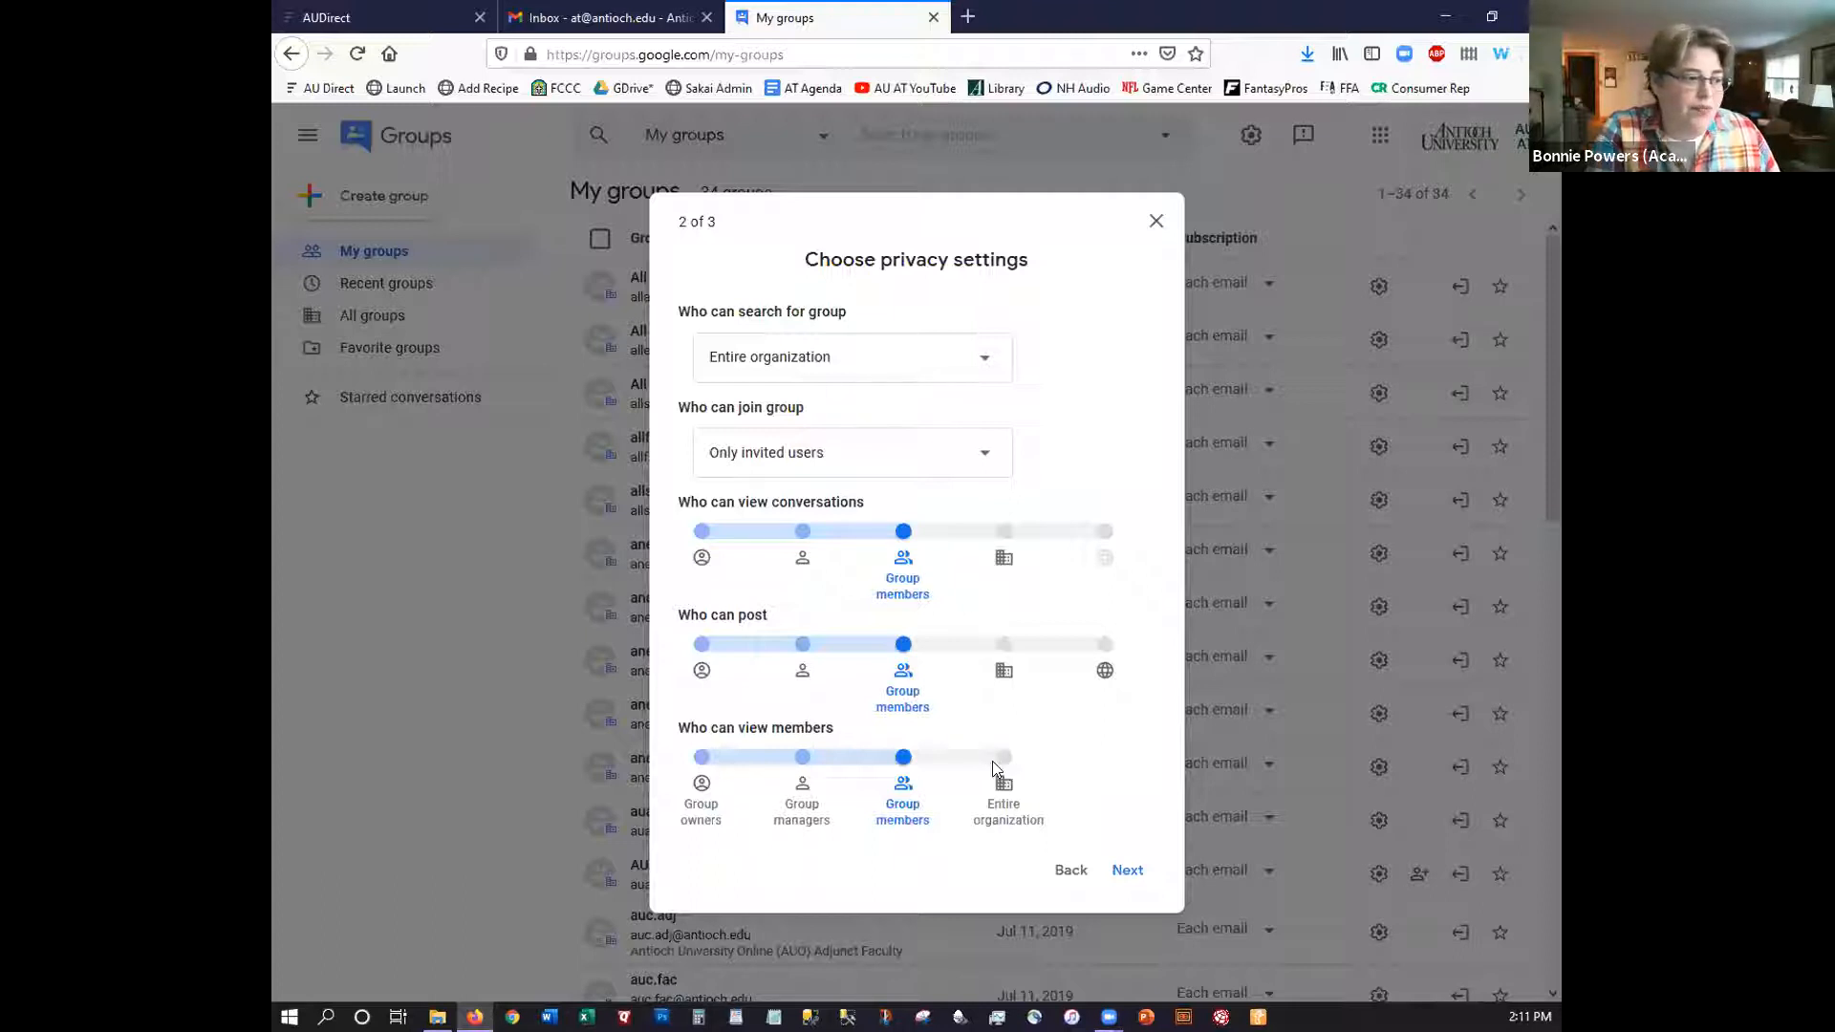
{"action": "left_click", "coordinate": [1127, 870]}
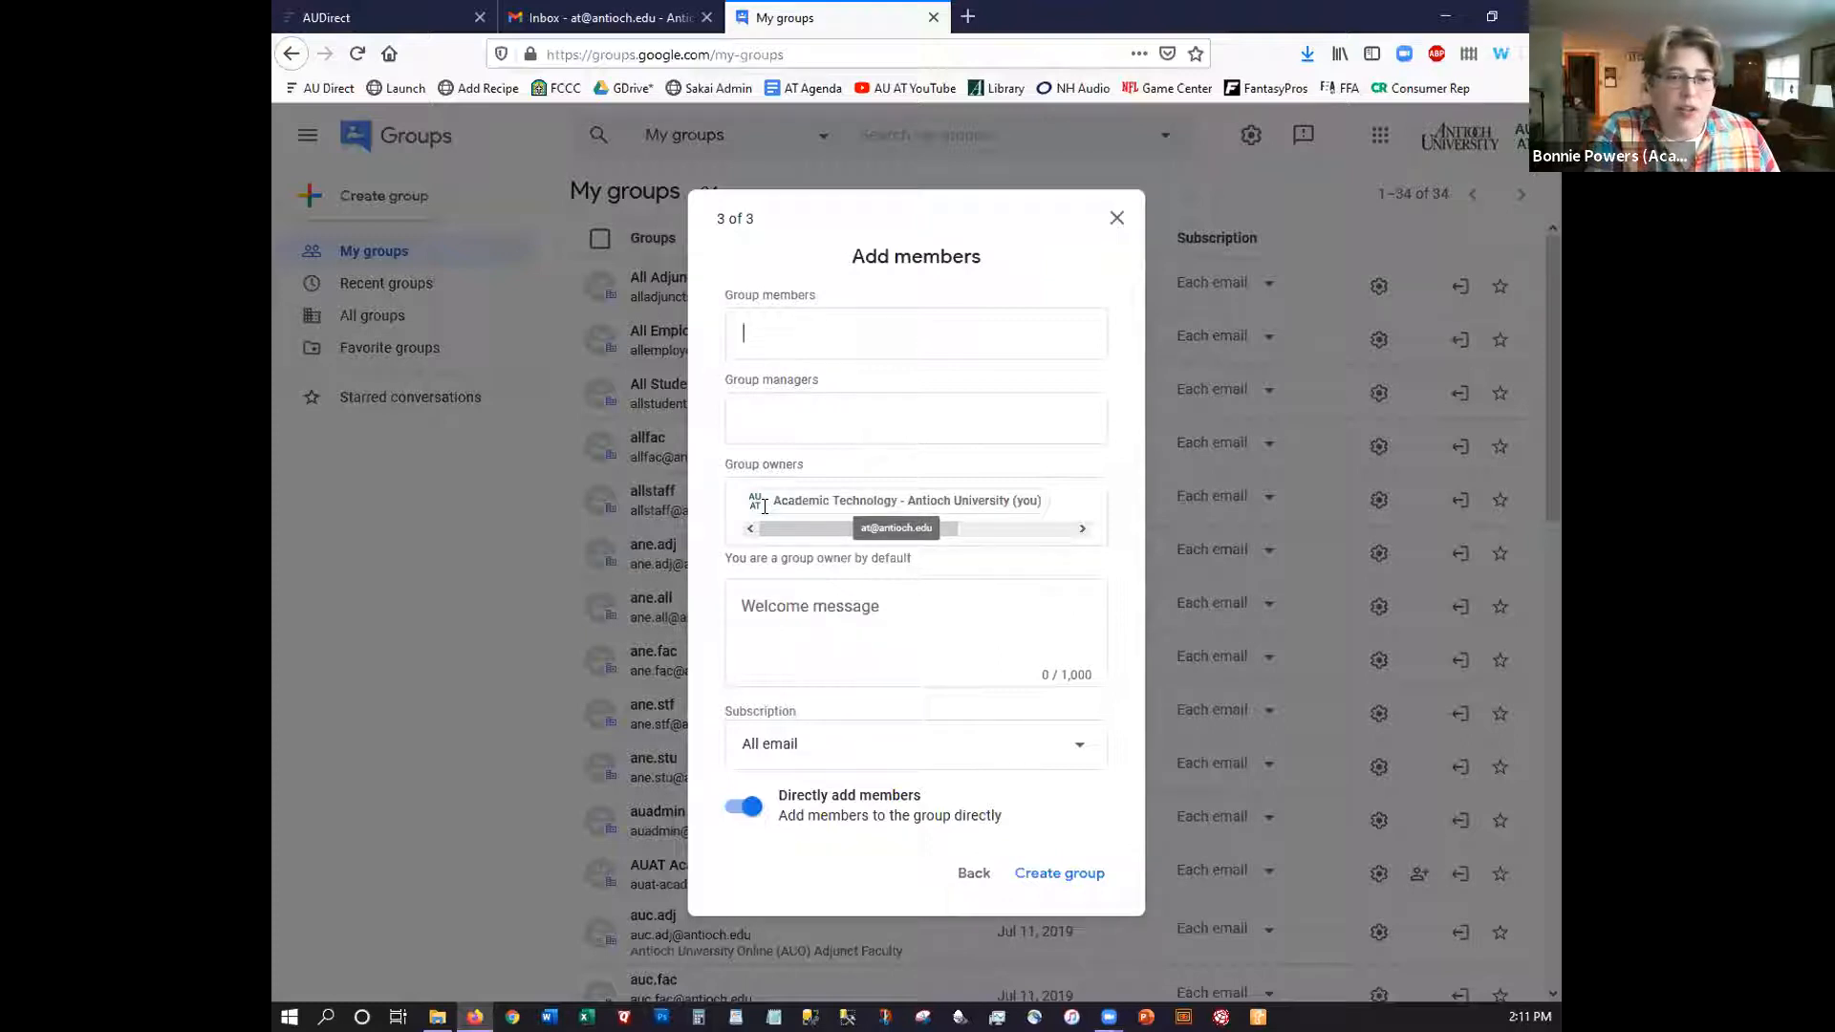
{"action": "left_click", "coordinate": [732, 401]}
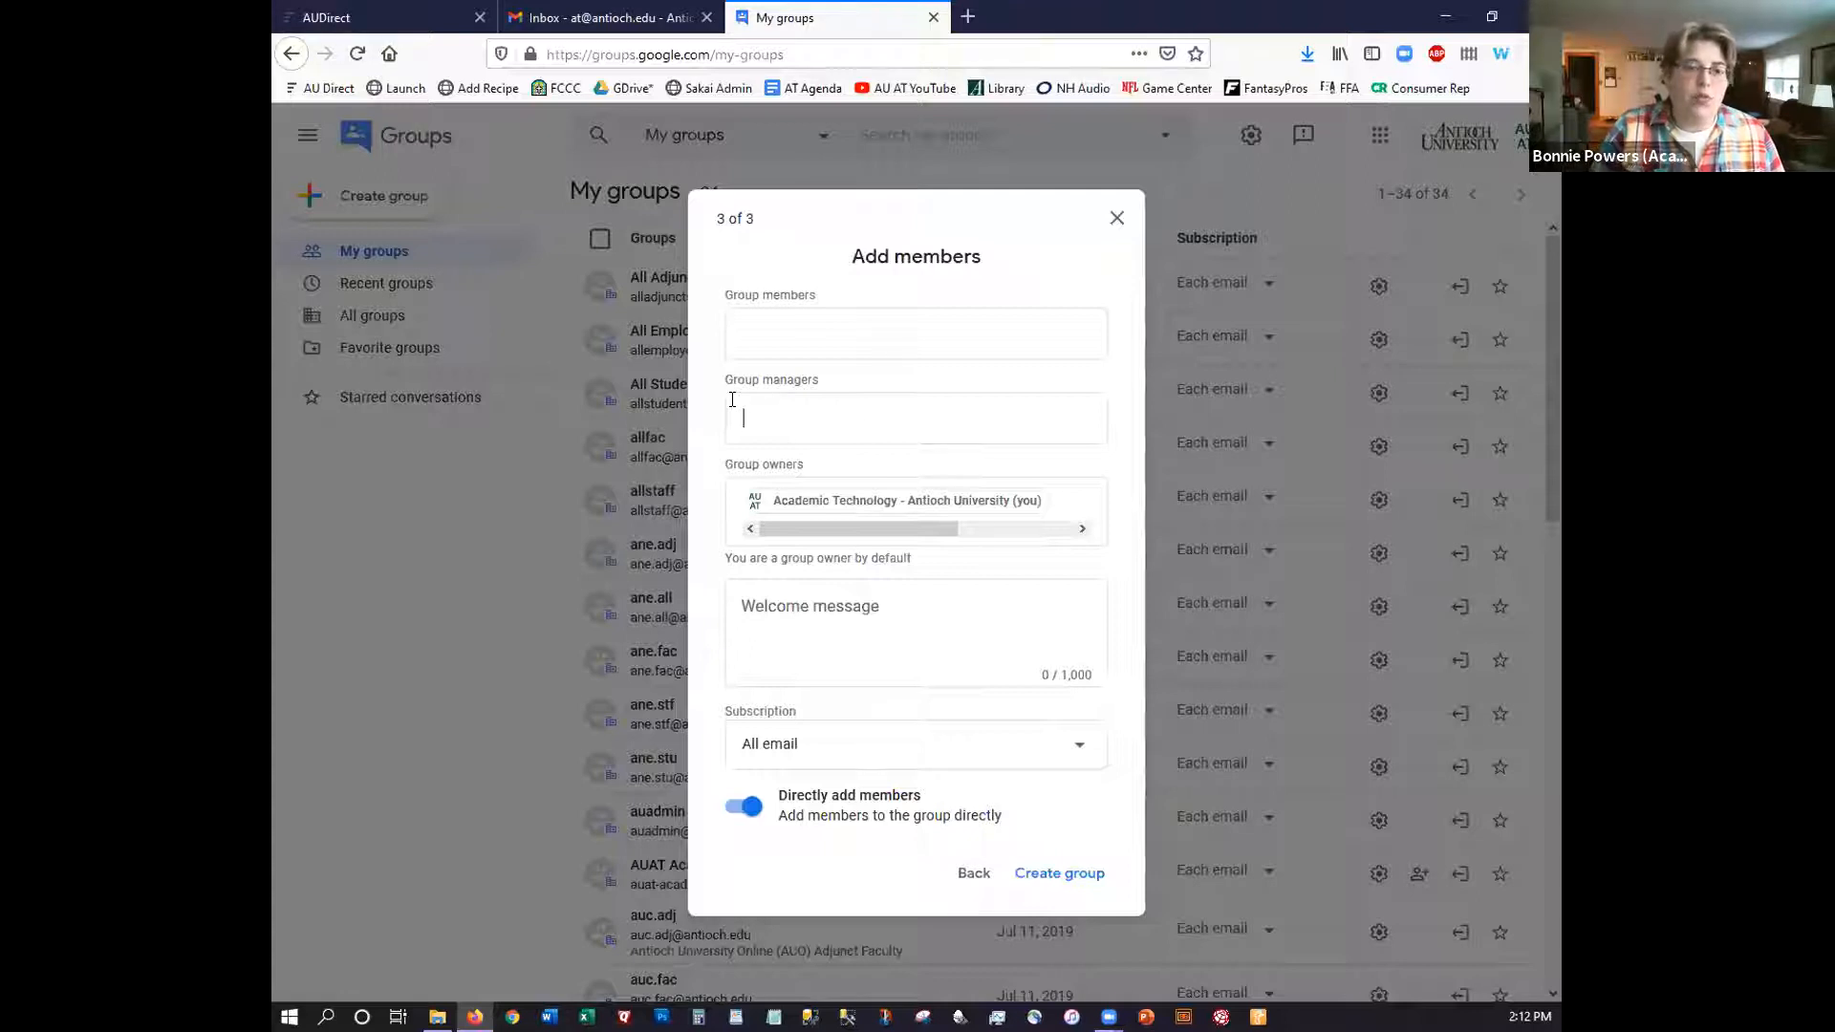
{"action": "left_click", "coordinate": [749, 324]}
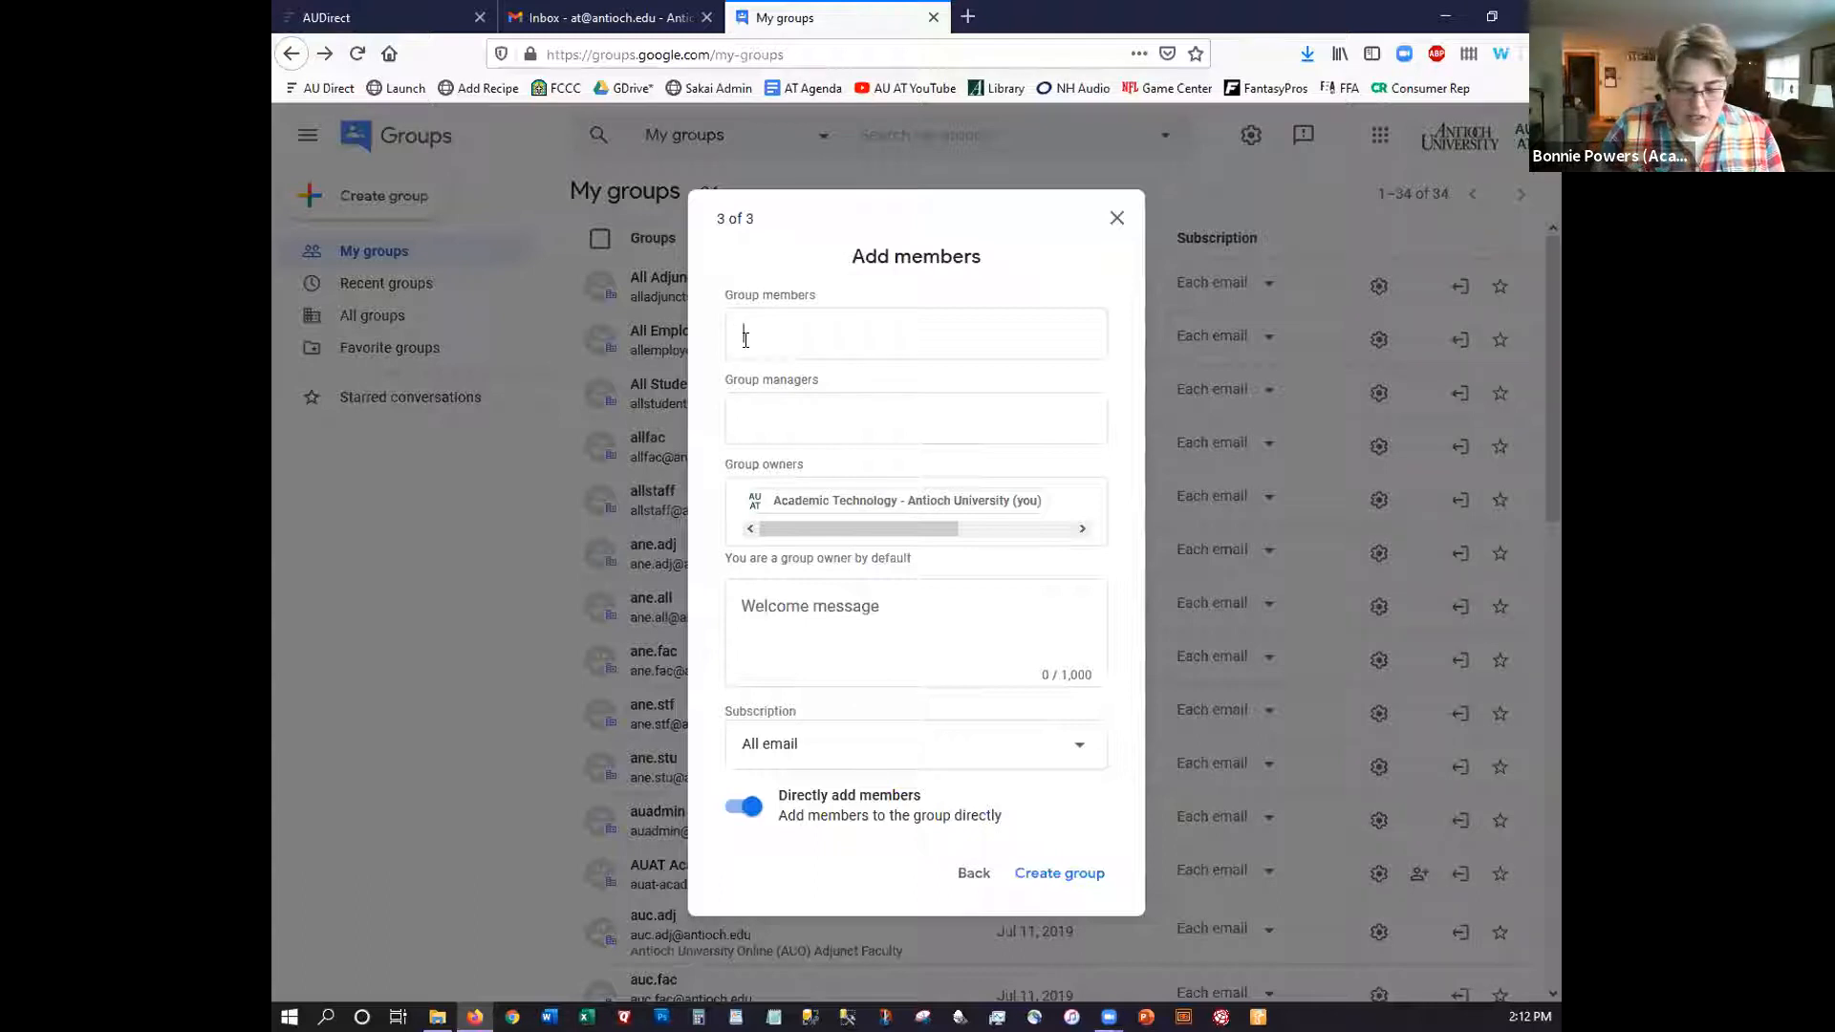
Add two people as members by entering their usernames and picking the suggested matches
{"action": "type", "text": "ea"}
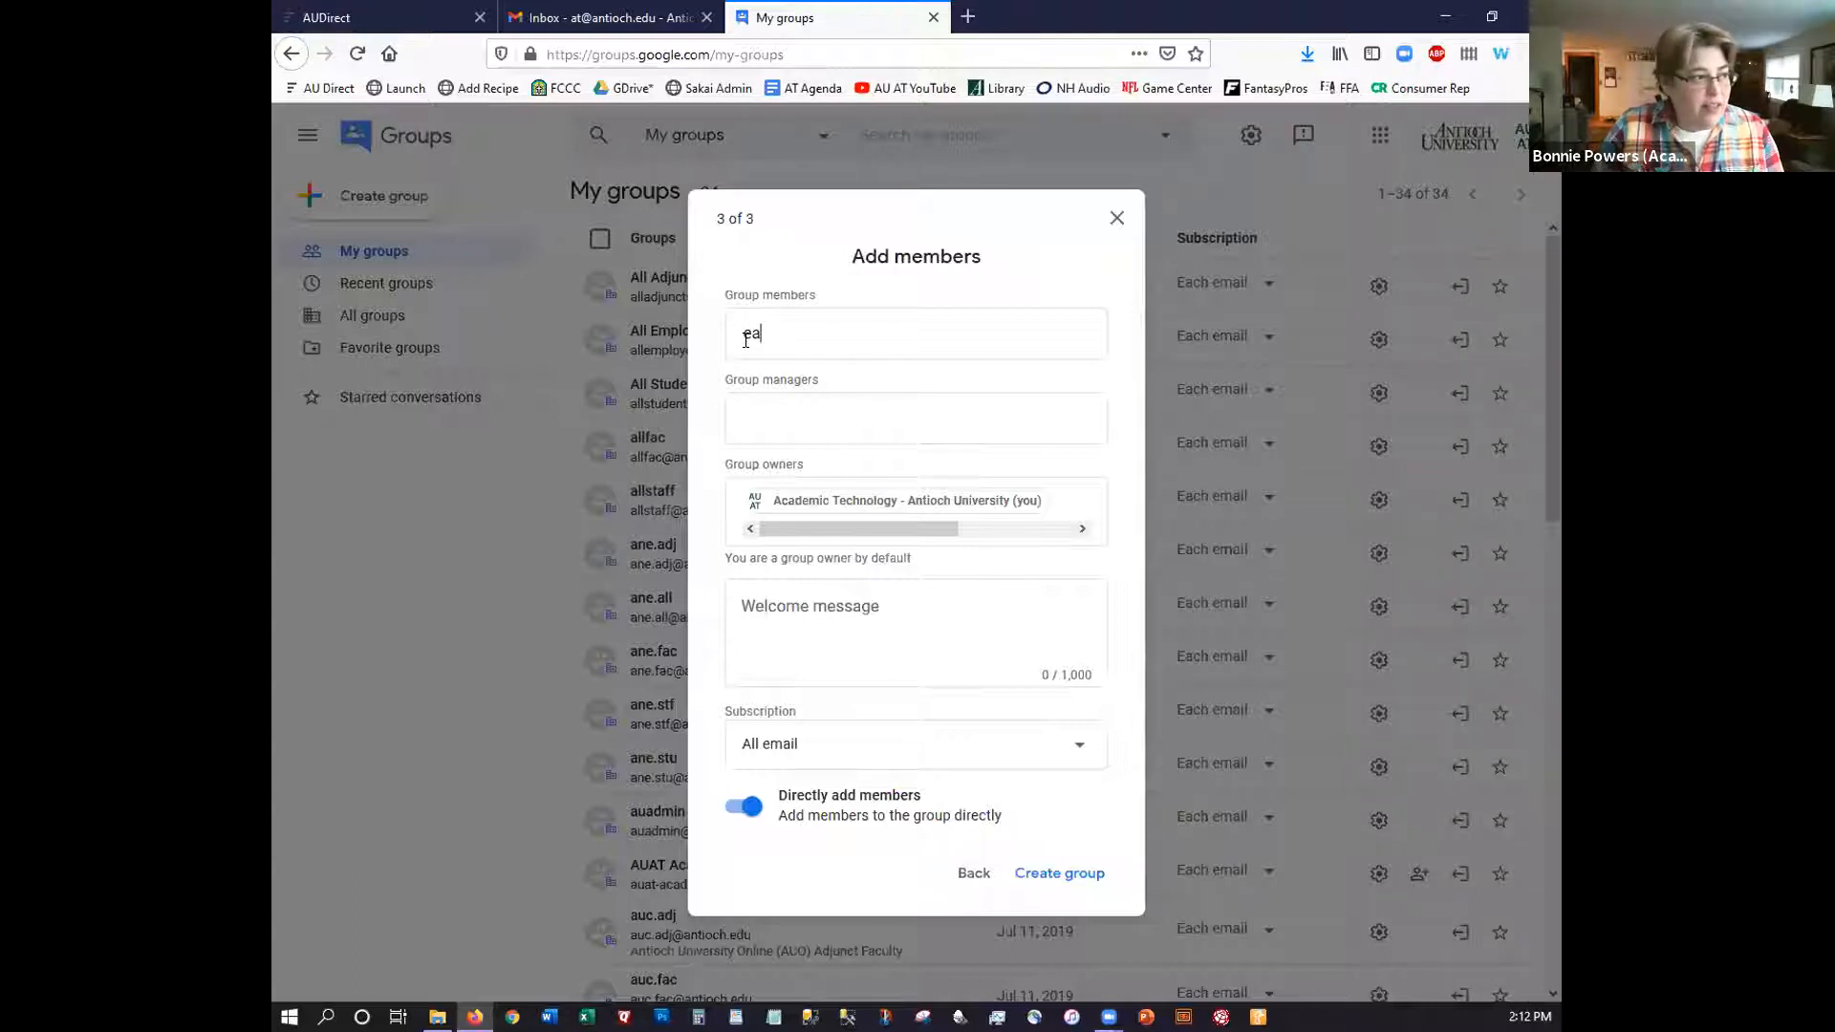
{"action": "type", "text": "ll"}
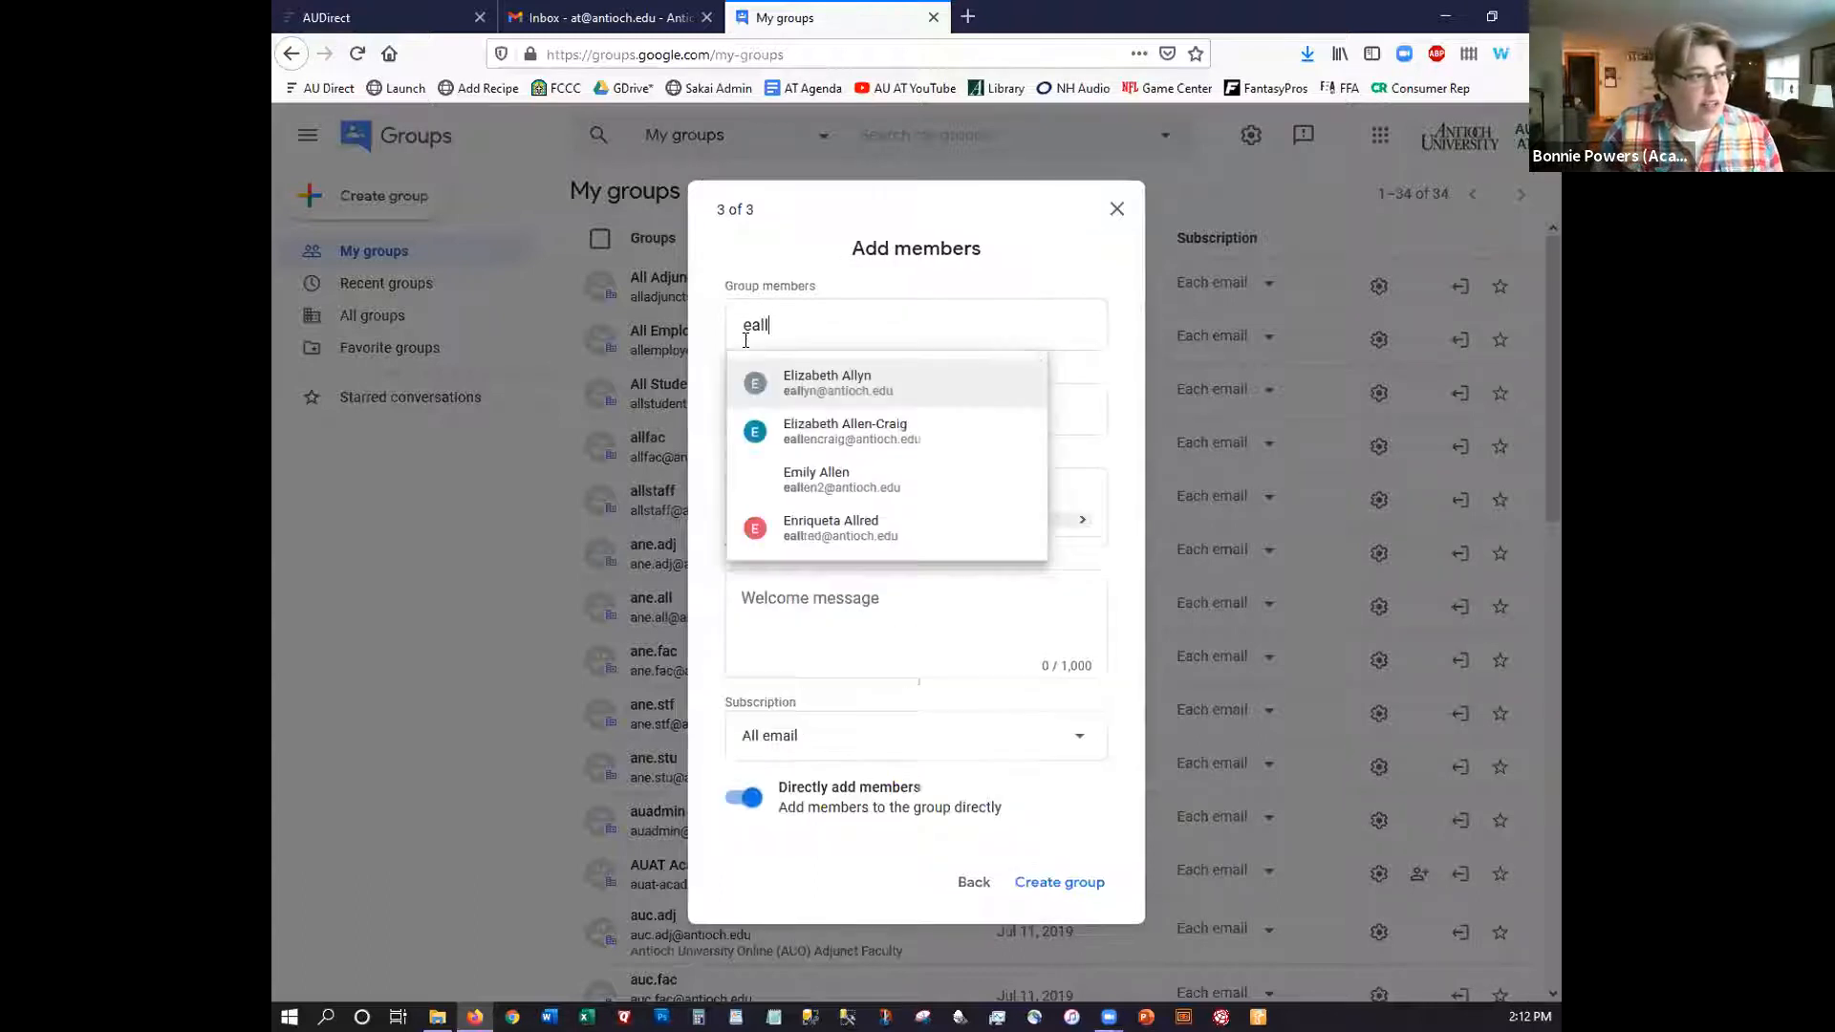
{"action": "left_click", "coordinate": [810, 380]}
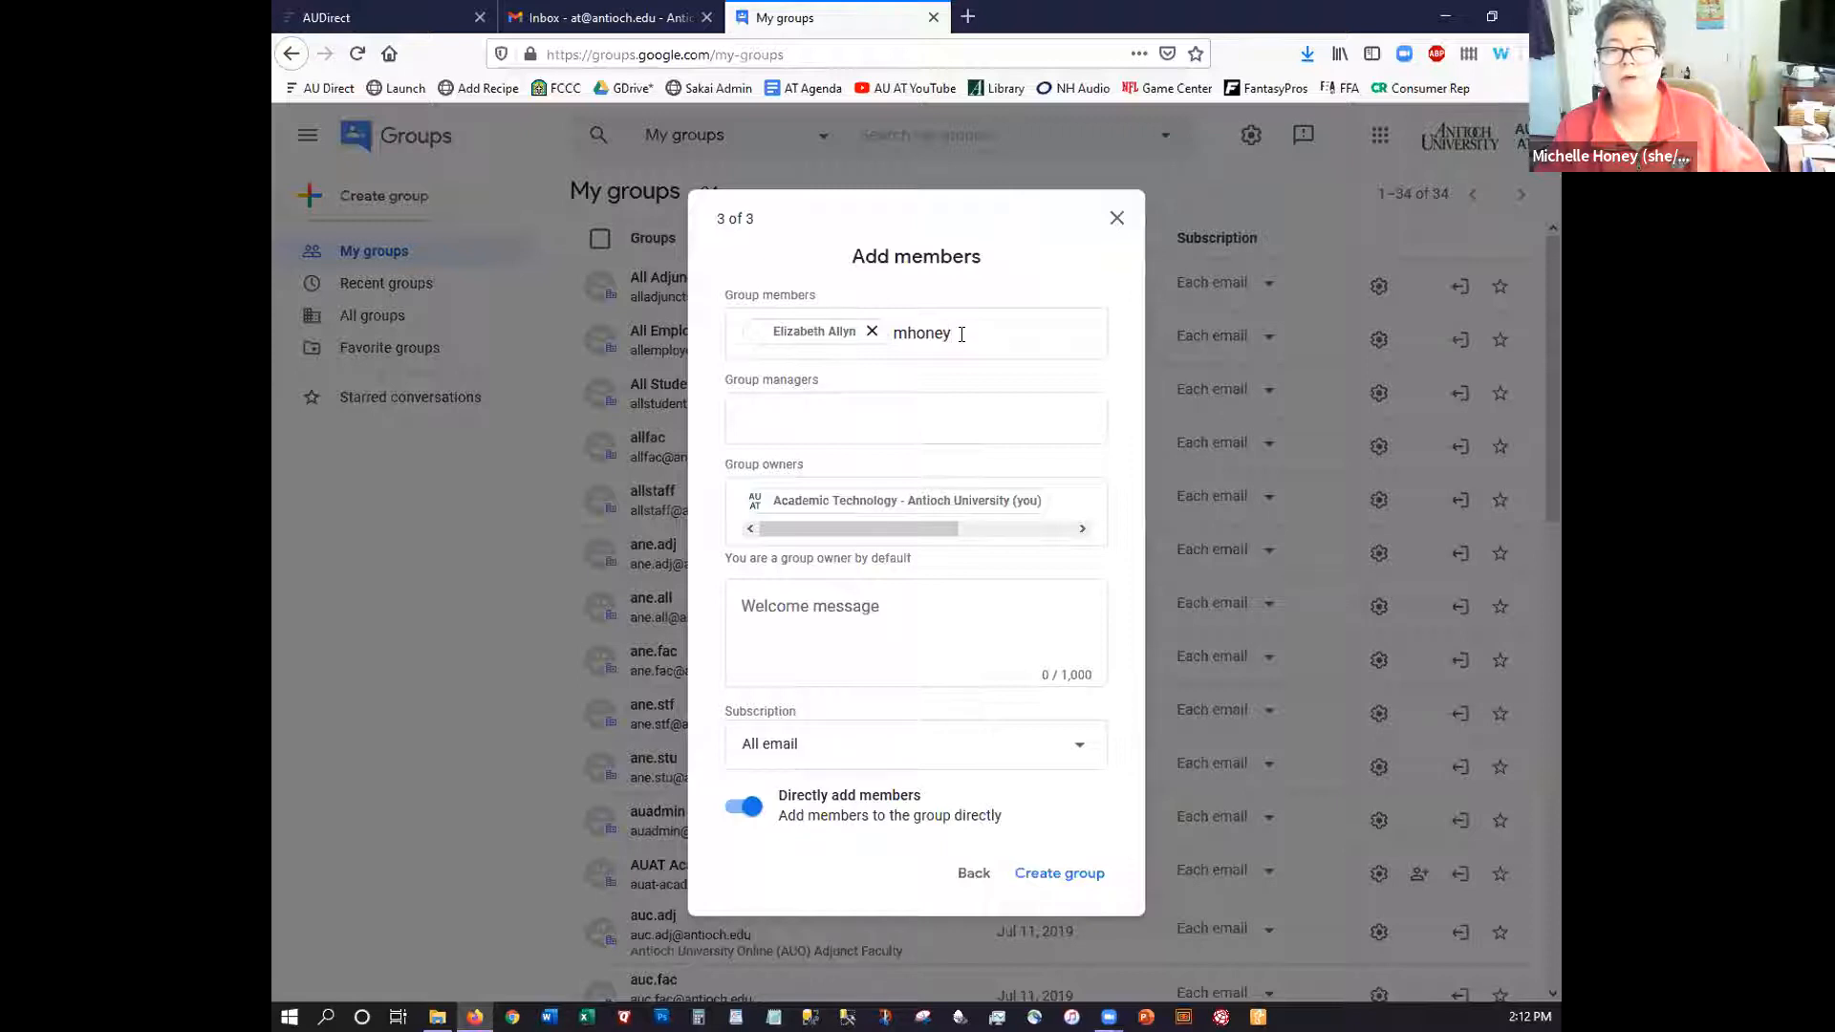
{"action": "type", "text": "@"}
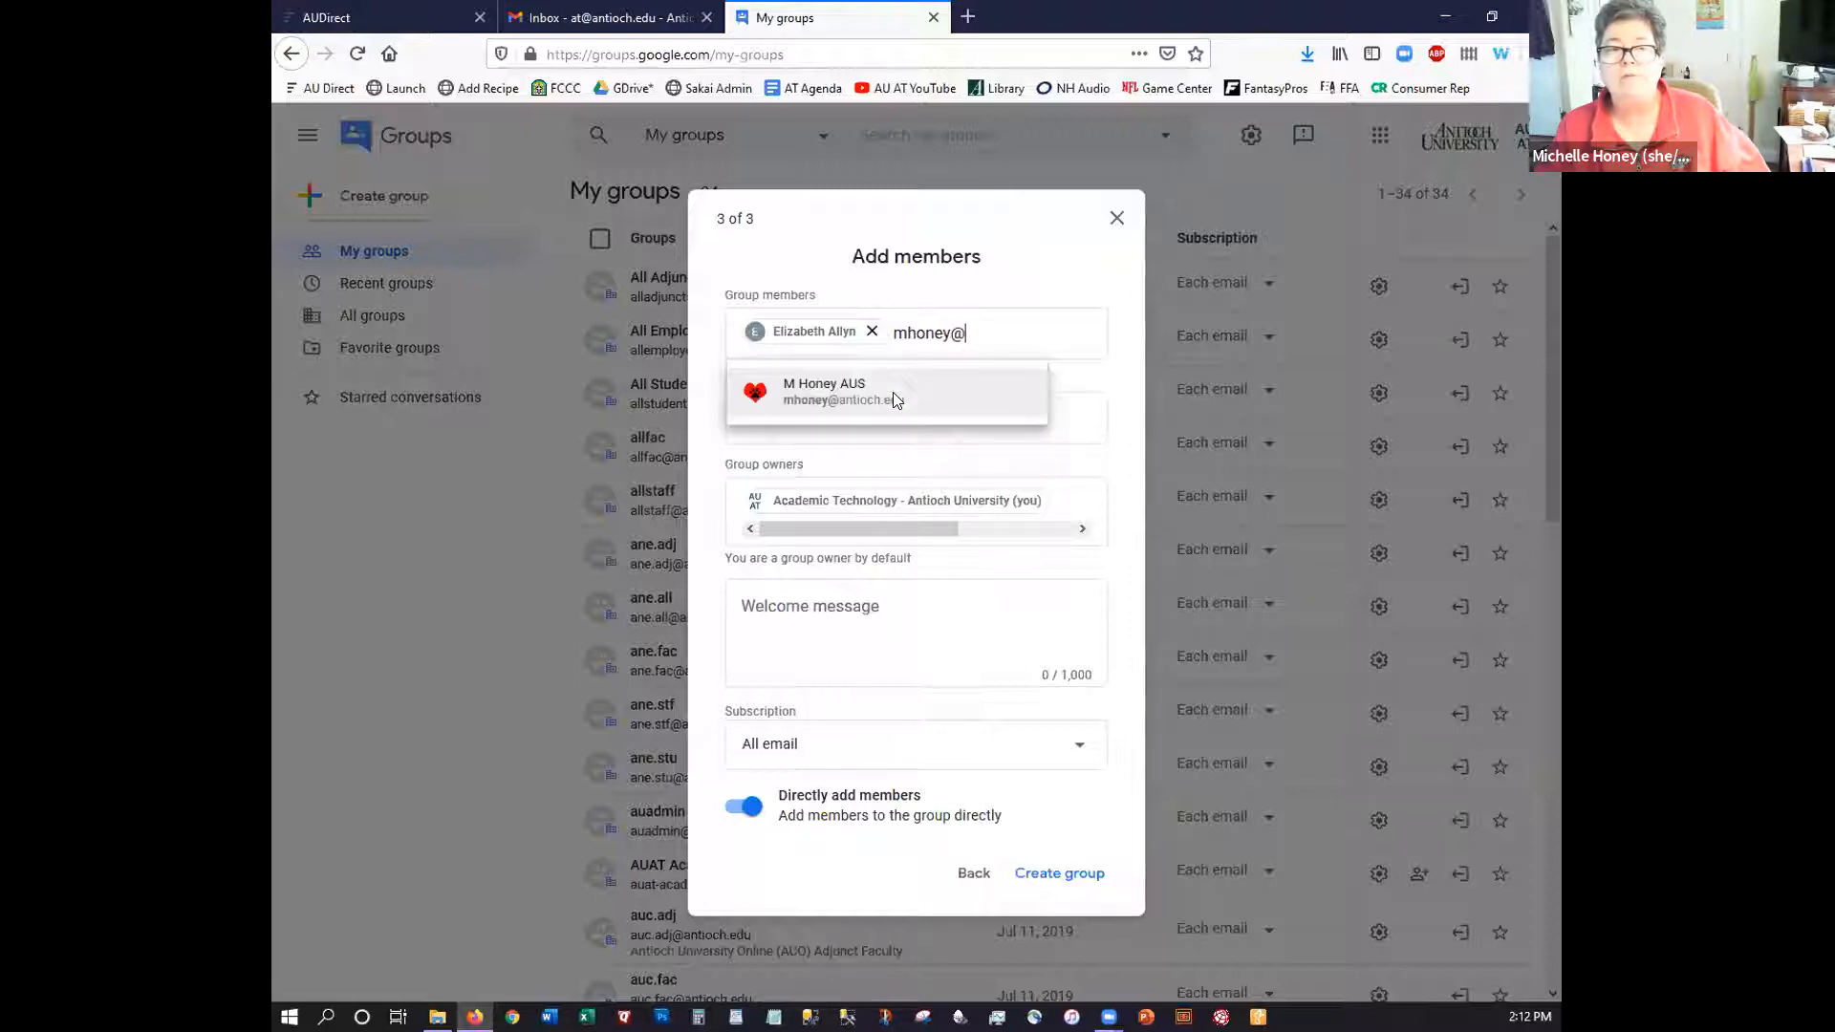
{"action": "left_click", "coordinate": [897, 399]}
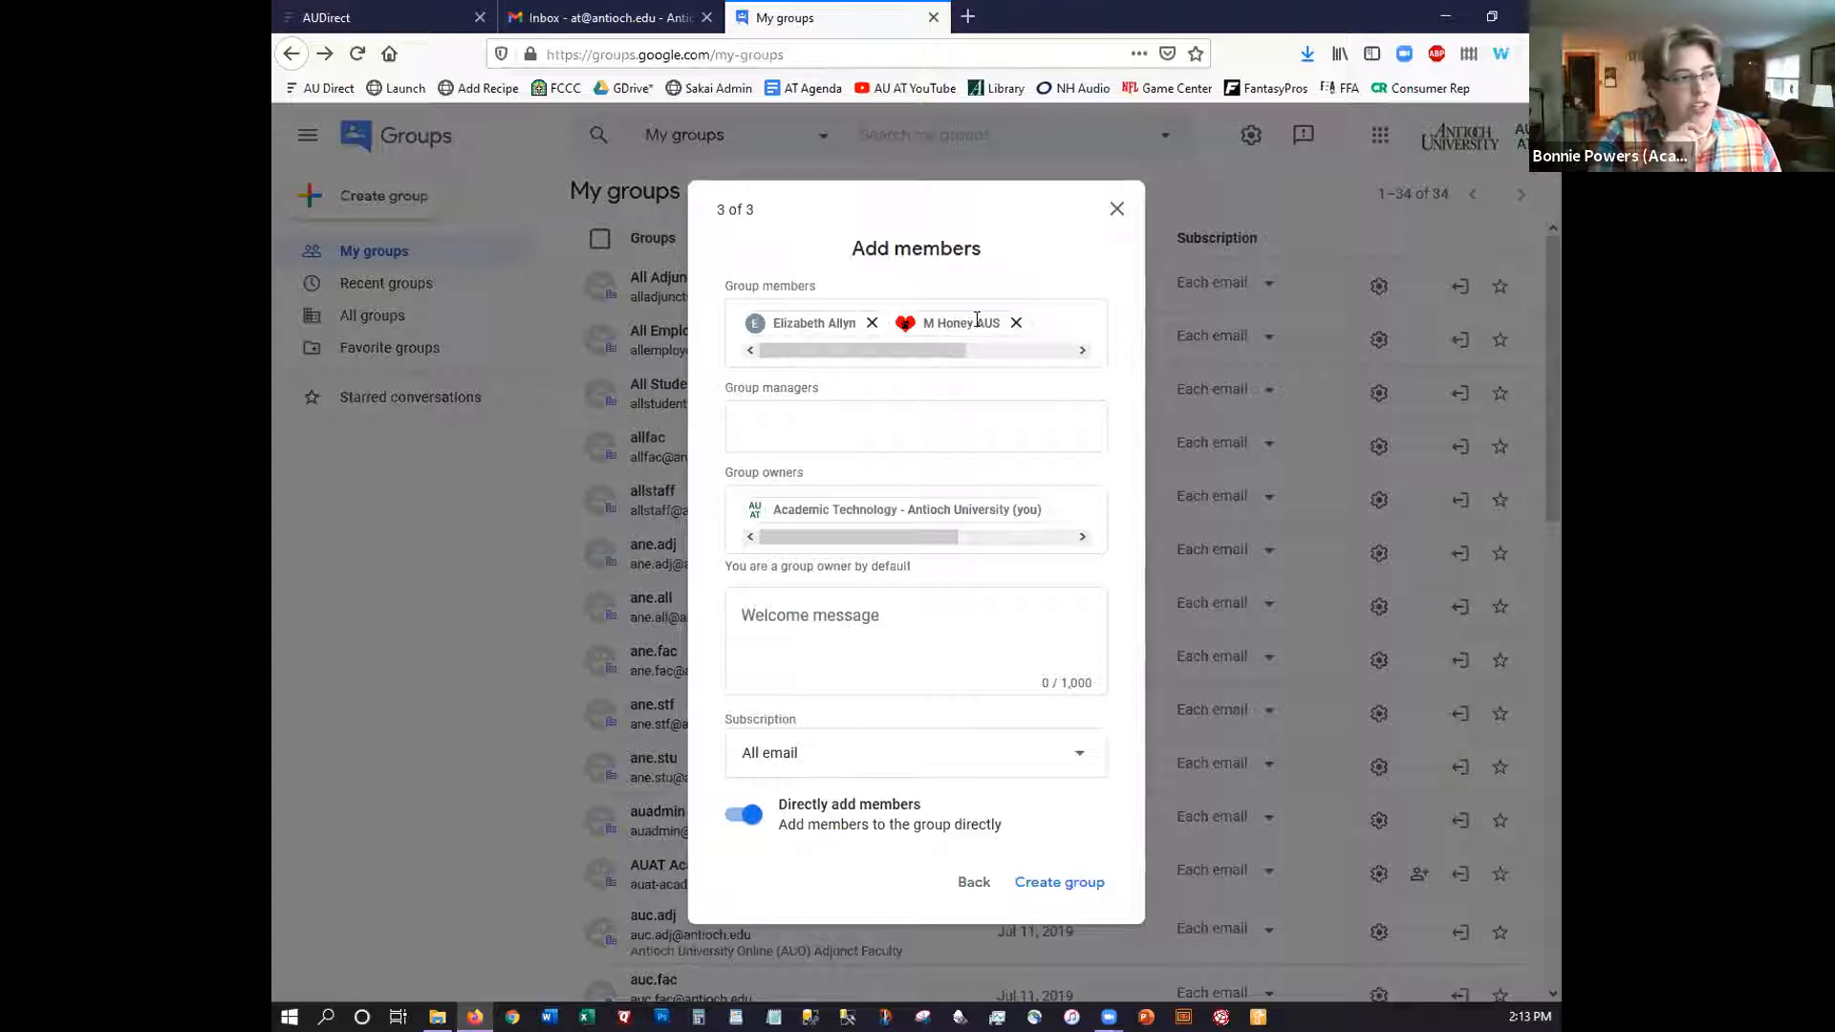
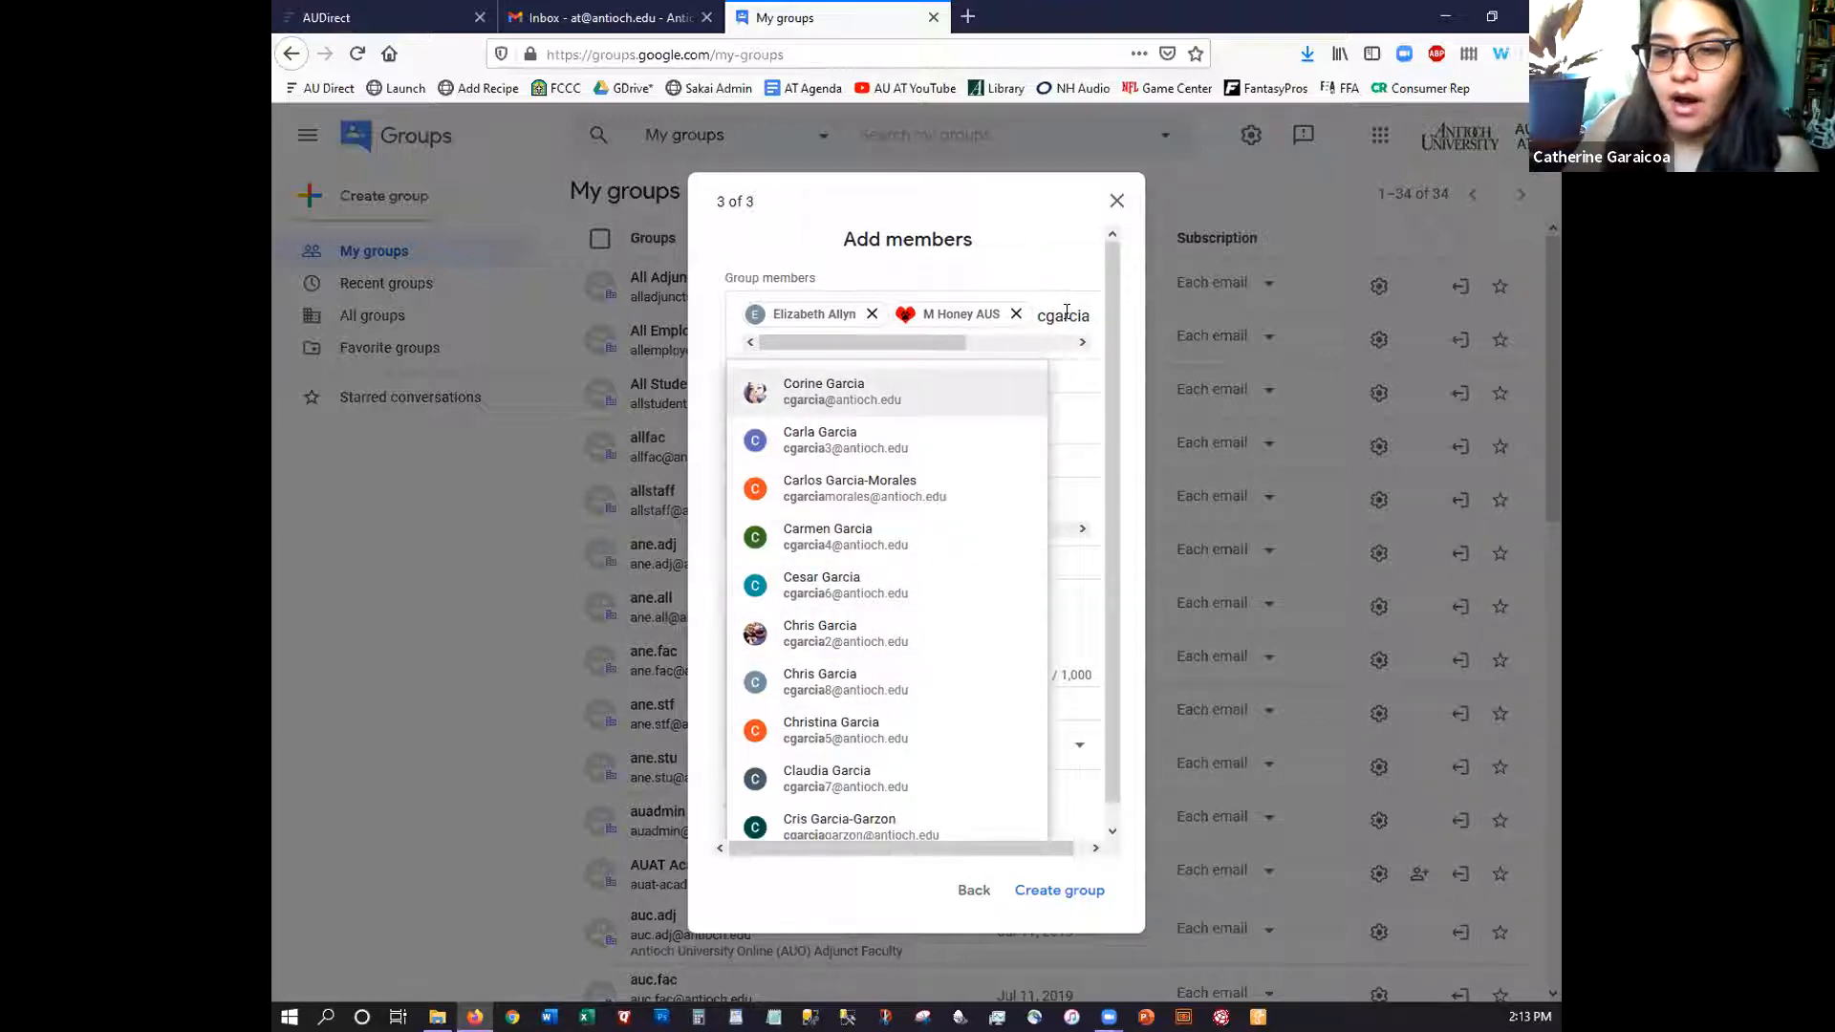
Add three more people as group members from the suggestions, correcting misspelled usernames, for five members
{"action": "left_click_drag", "start_coordinate": [1068, 315], "coordinate": [1112, 323]}
{"action": "type", "text": "a"}
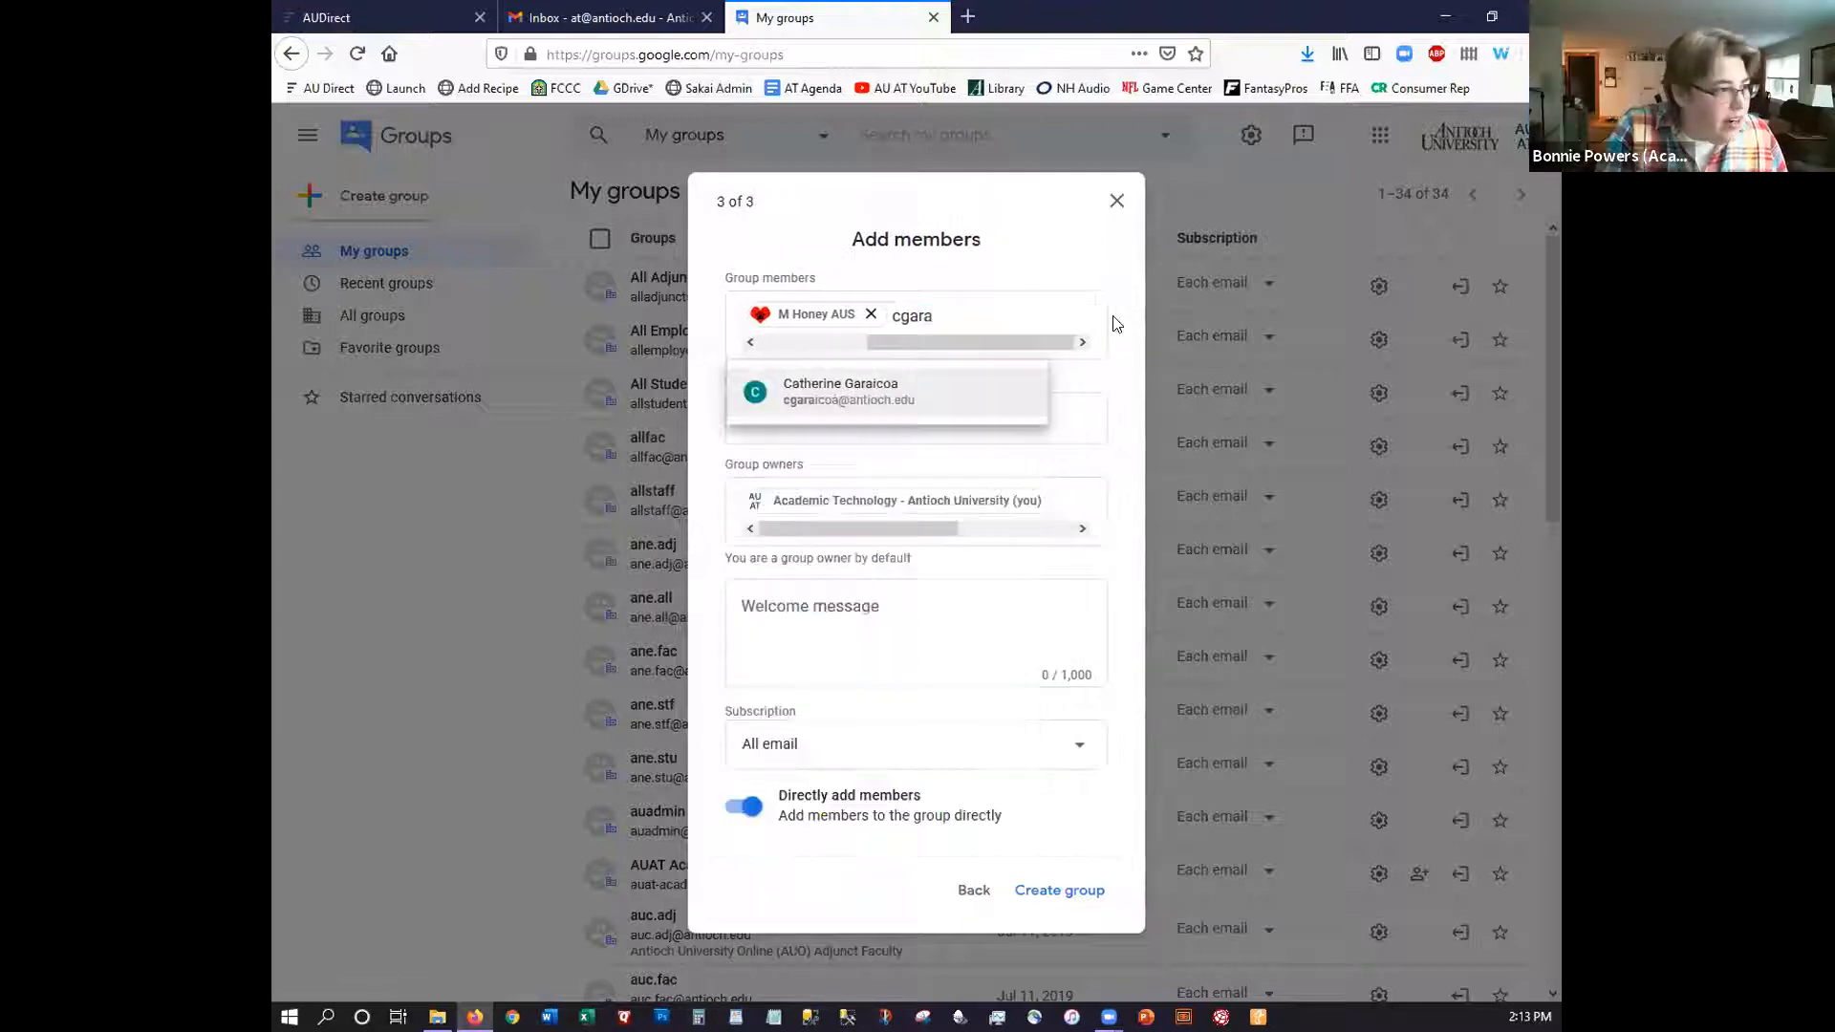
{"action": "left_click", "coordinate": [875, 397]}
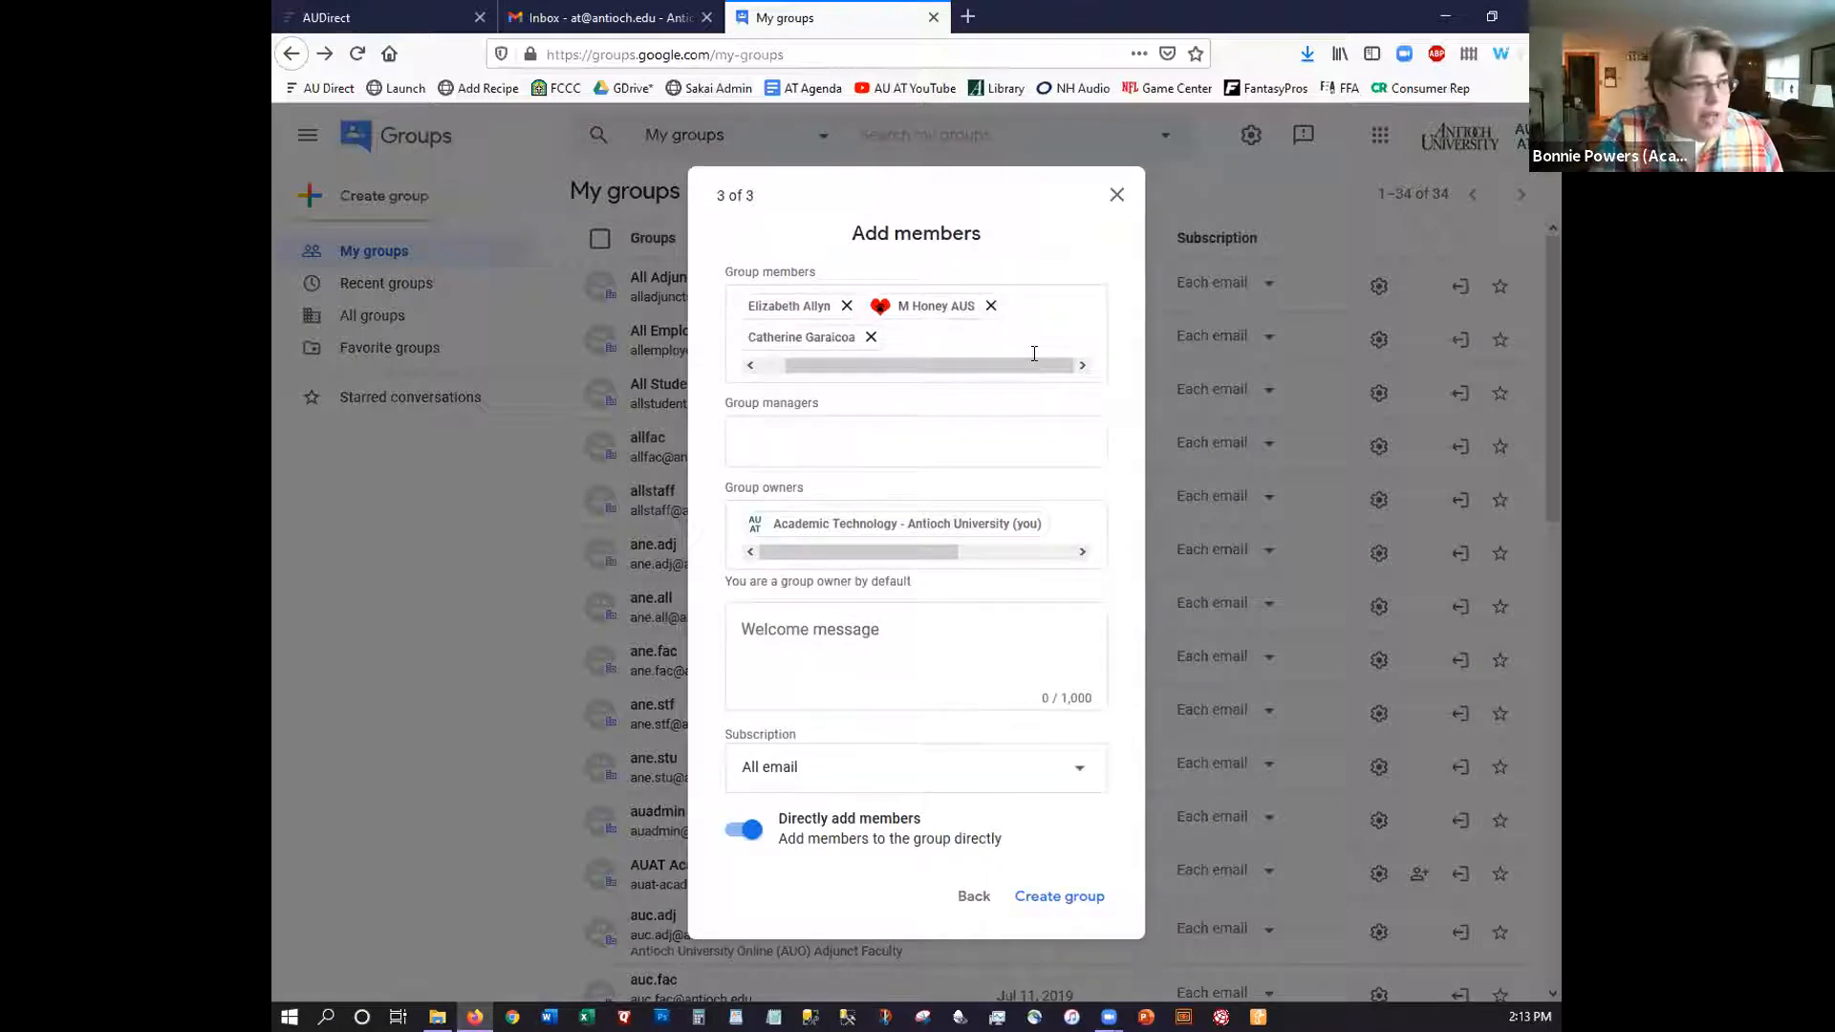
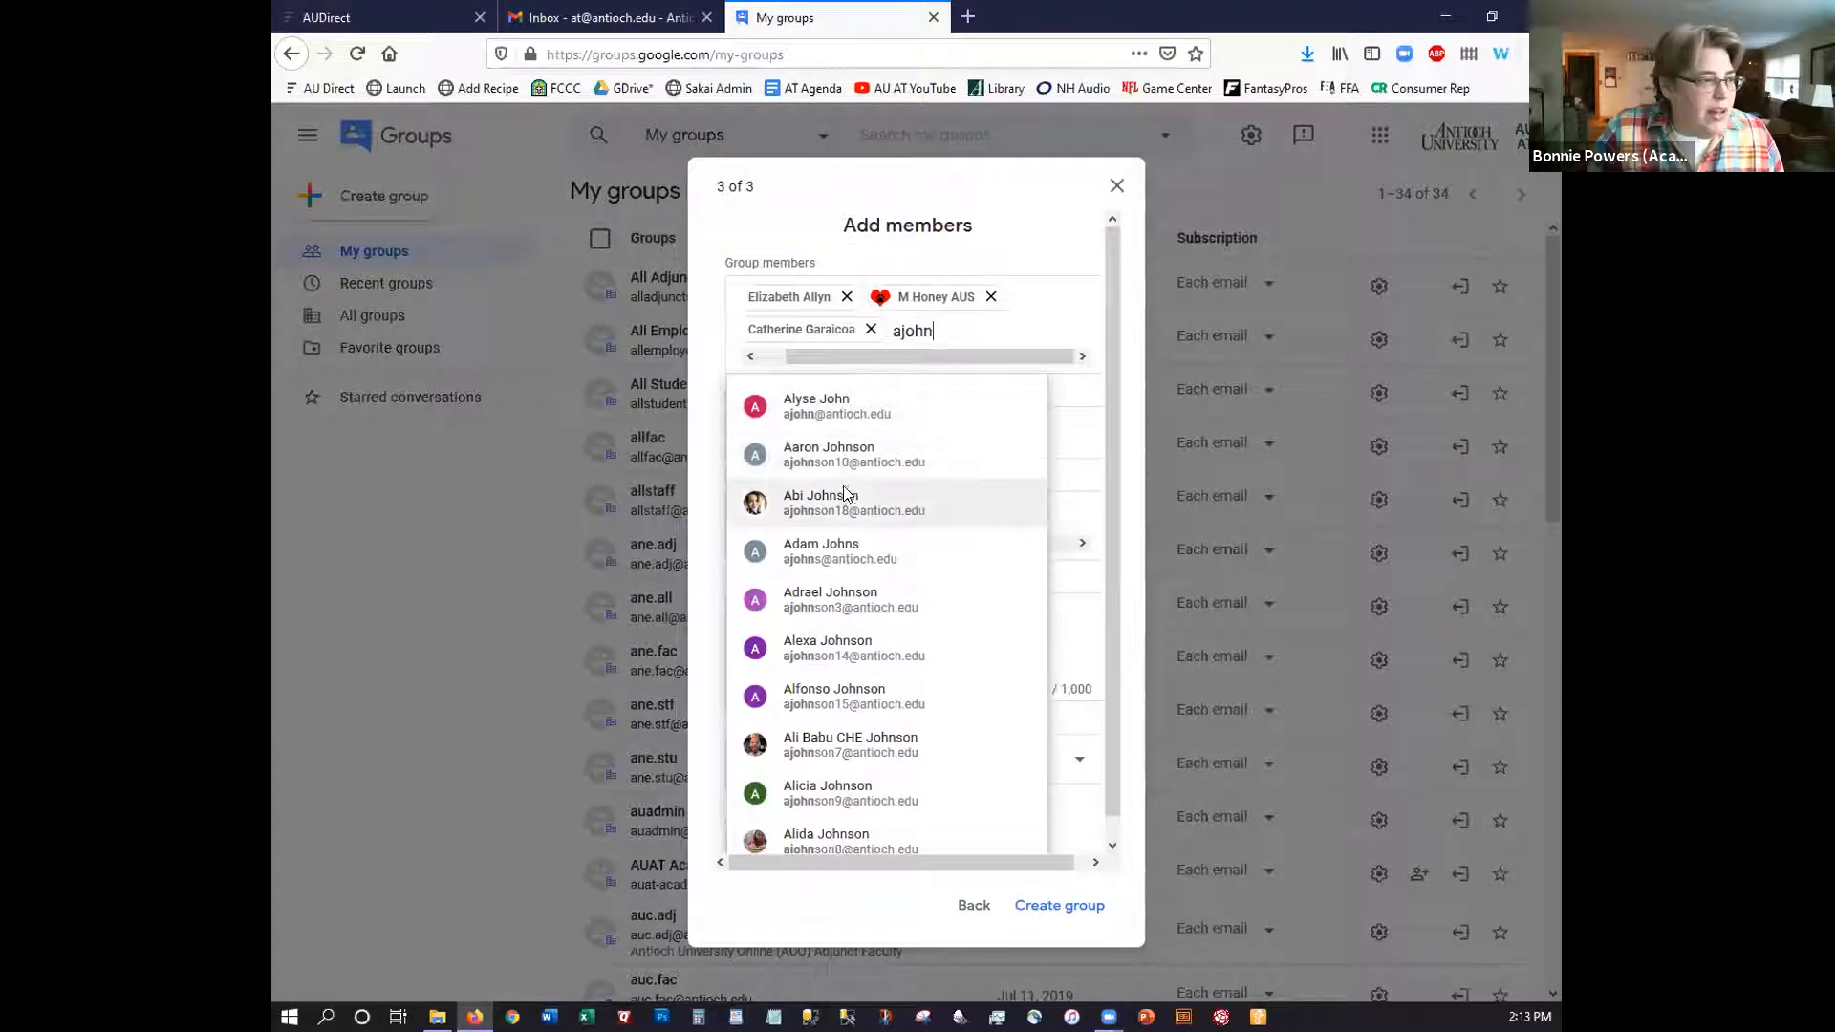
{"action": "left_click", "coordinate": [837, 500]}
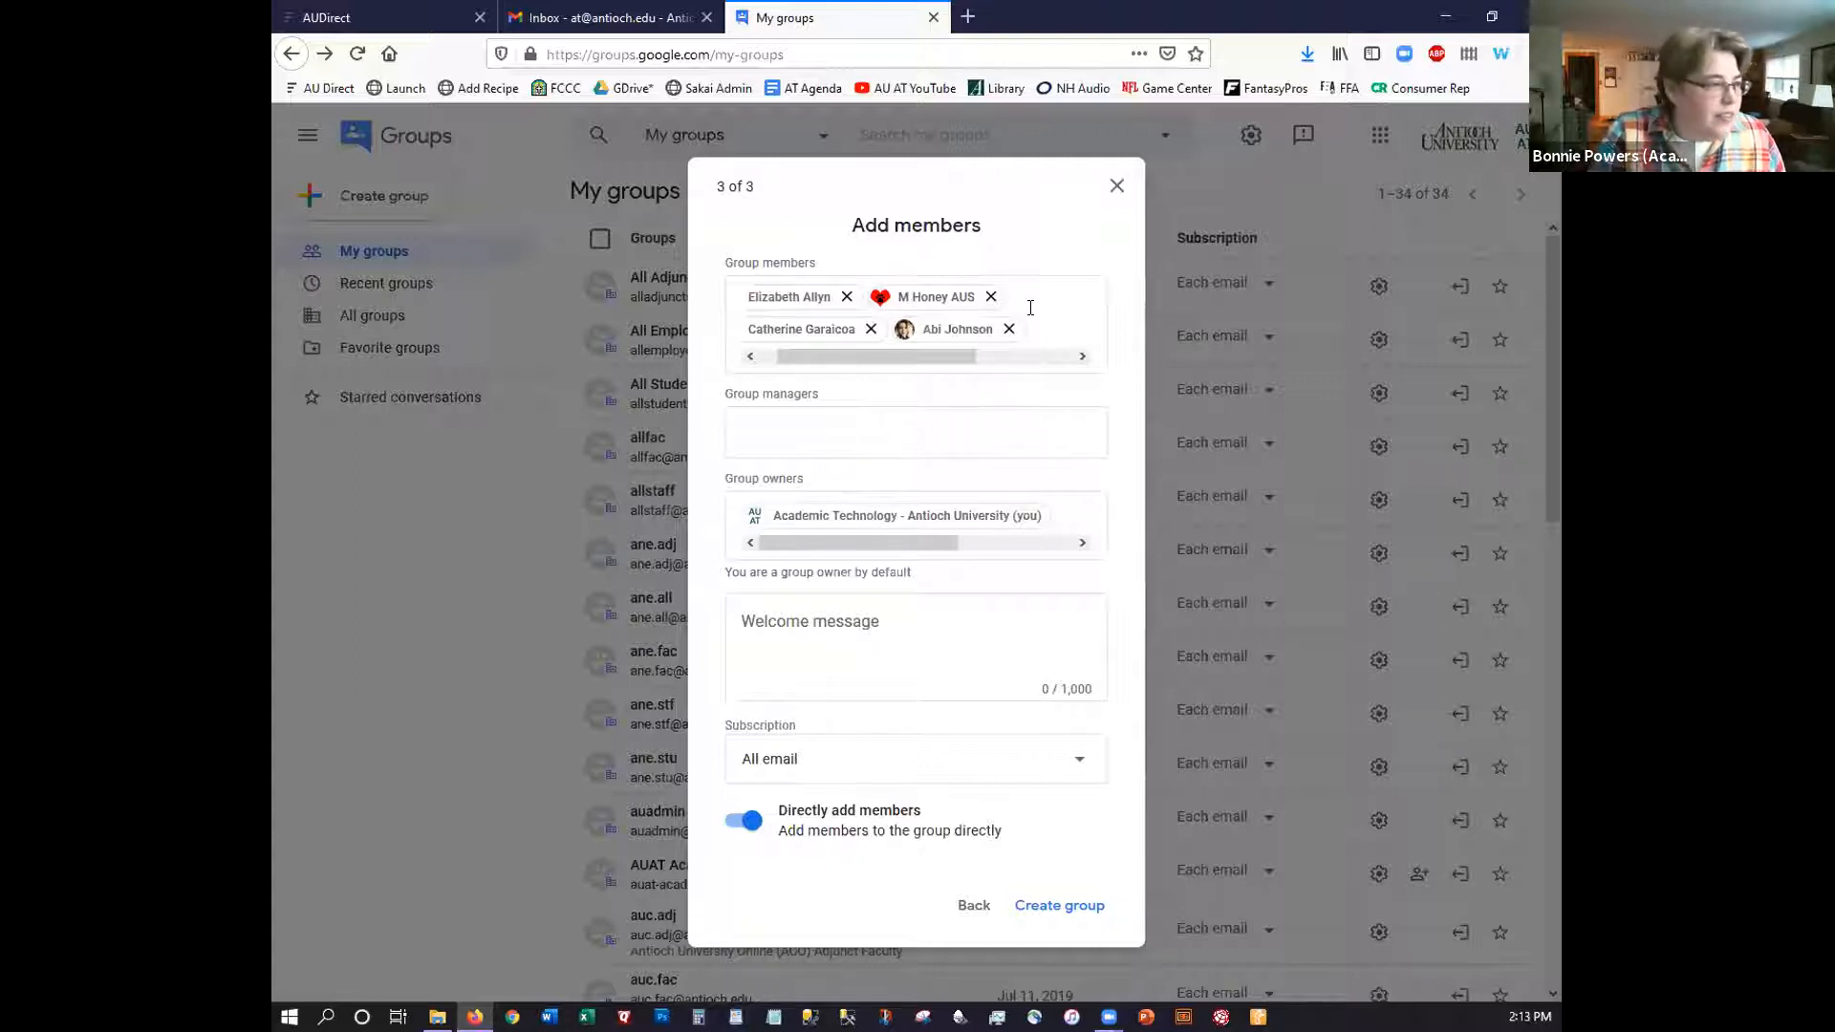
{"action": "type", "text": "tanisha"}
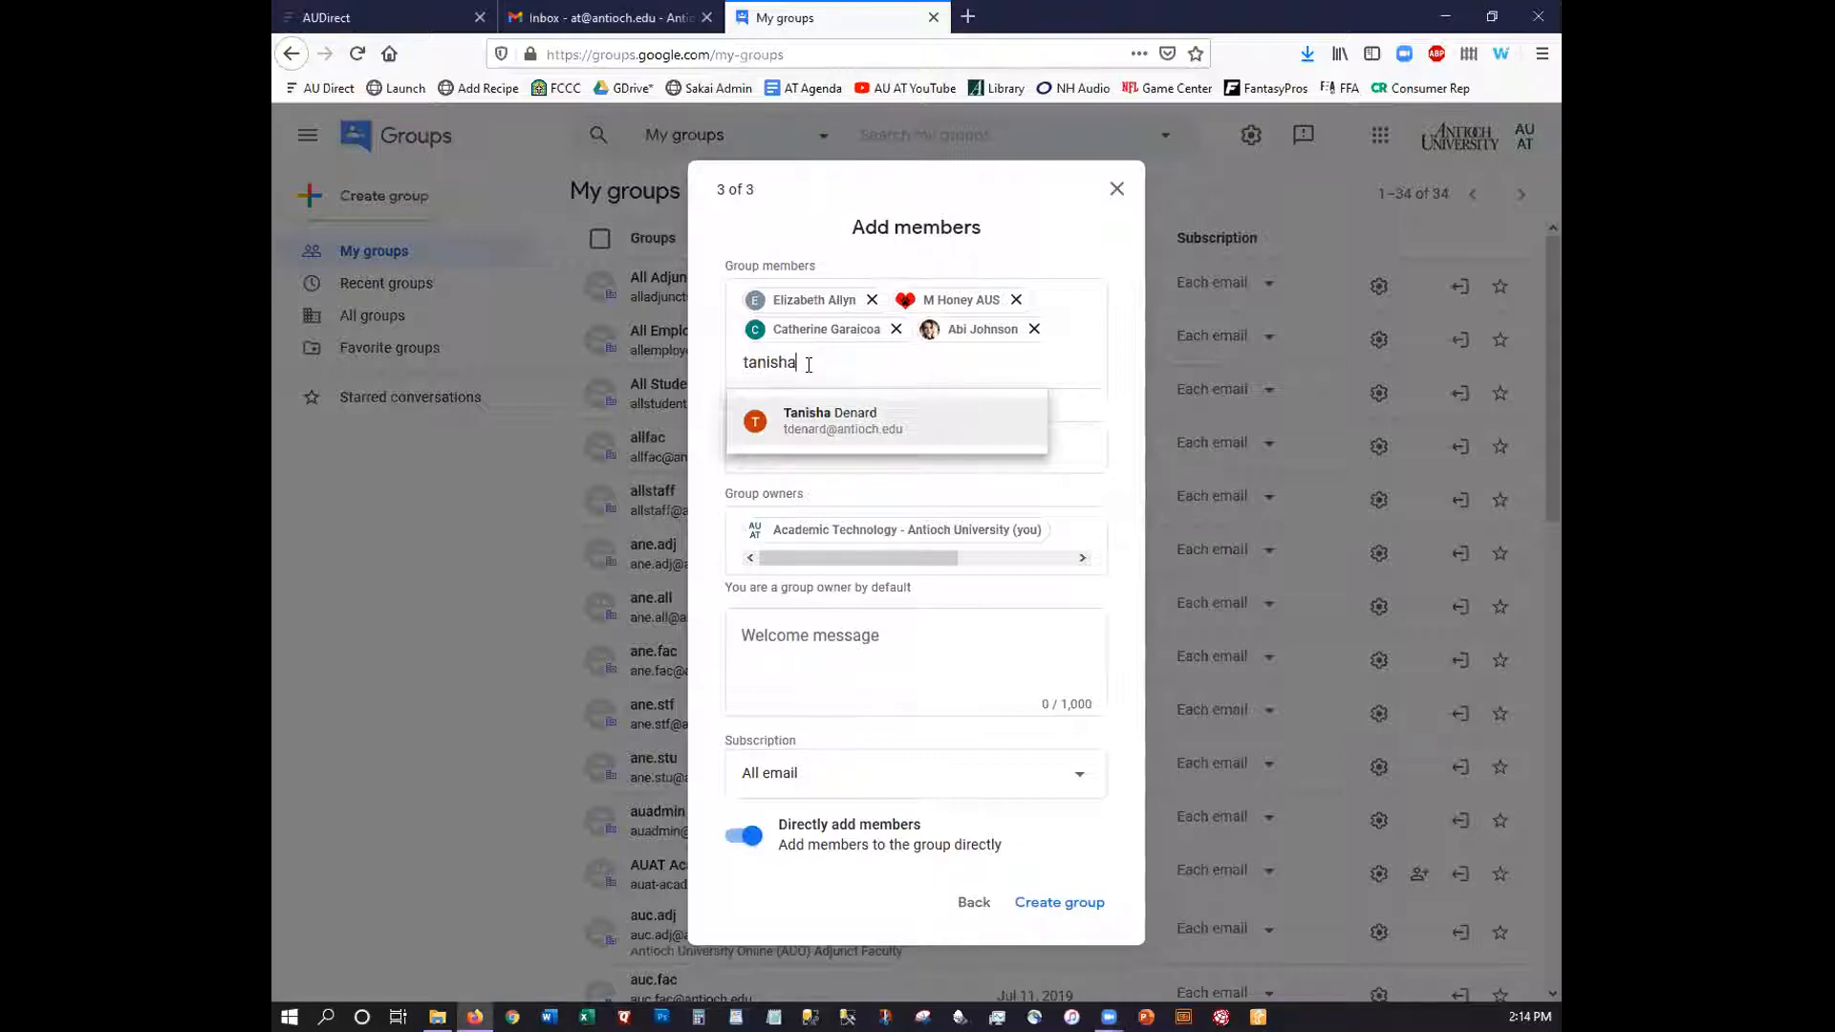
{"action": "key", "text": "BackSpace"}
{"action": "key", "text": "BackSpace"}
{"action": "key", "text": "BackSpace"}
{"action": "key", "text": "BackSpace"}
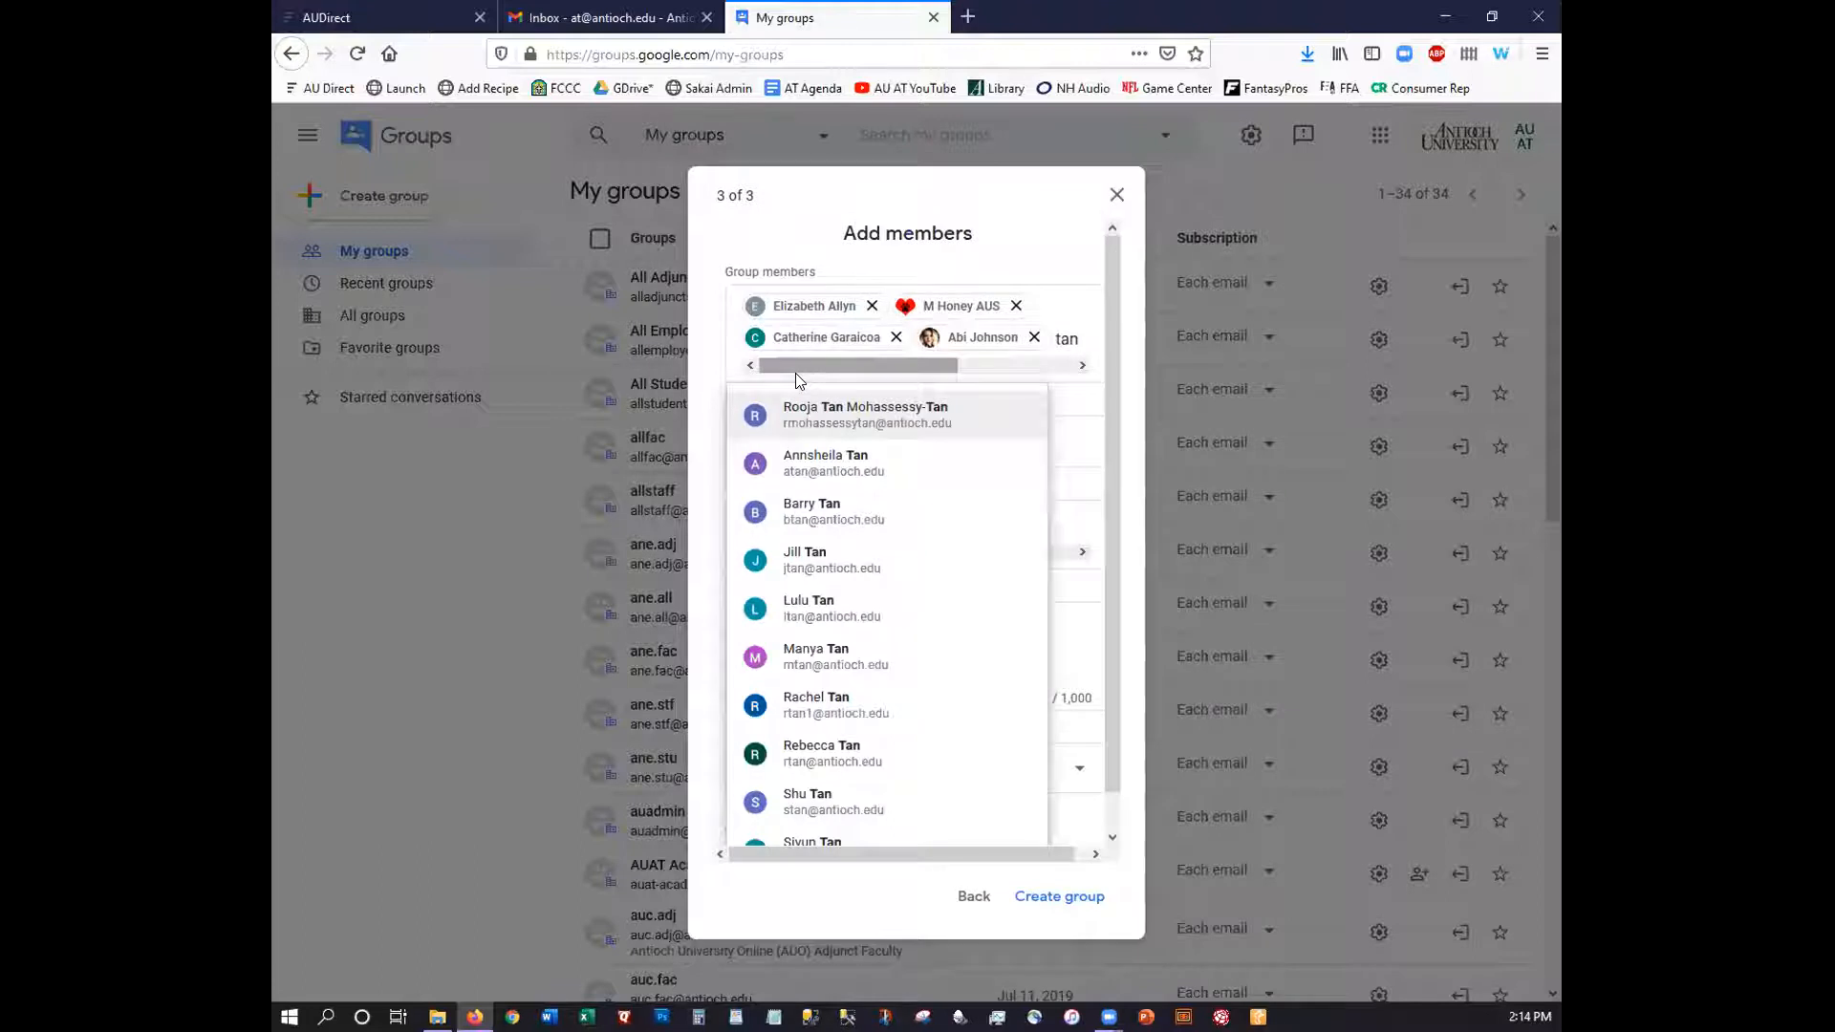
{"action": "type", "text": "ishia"}
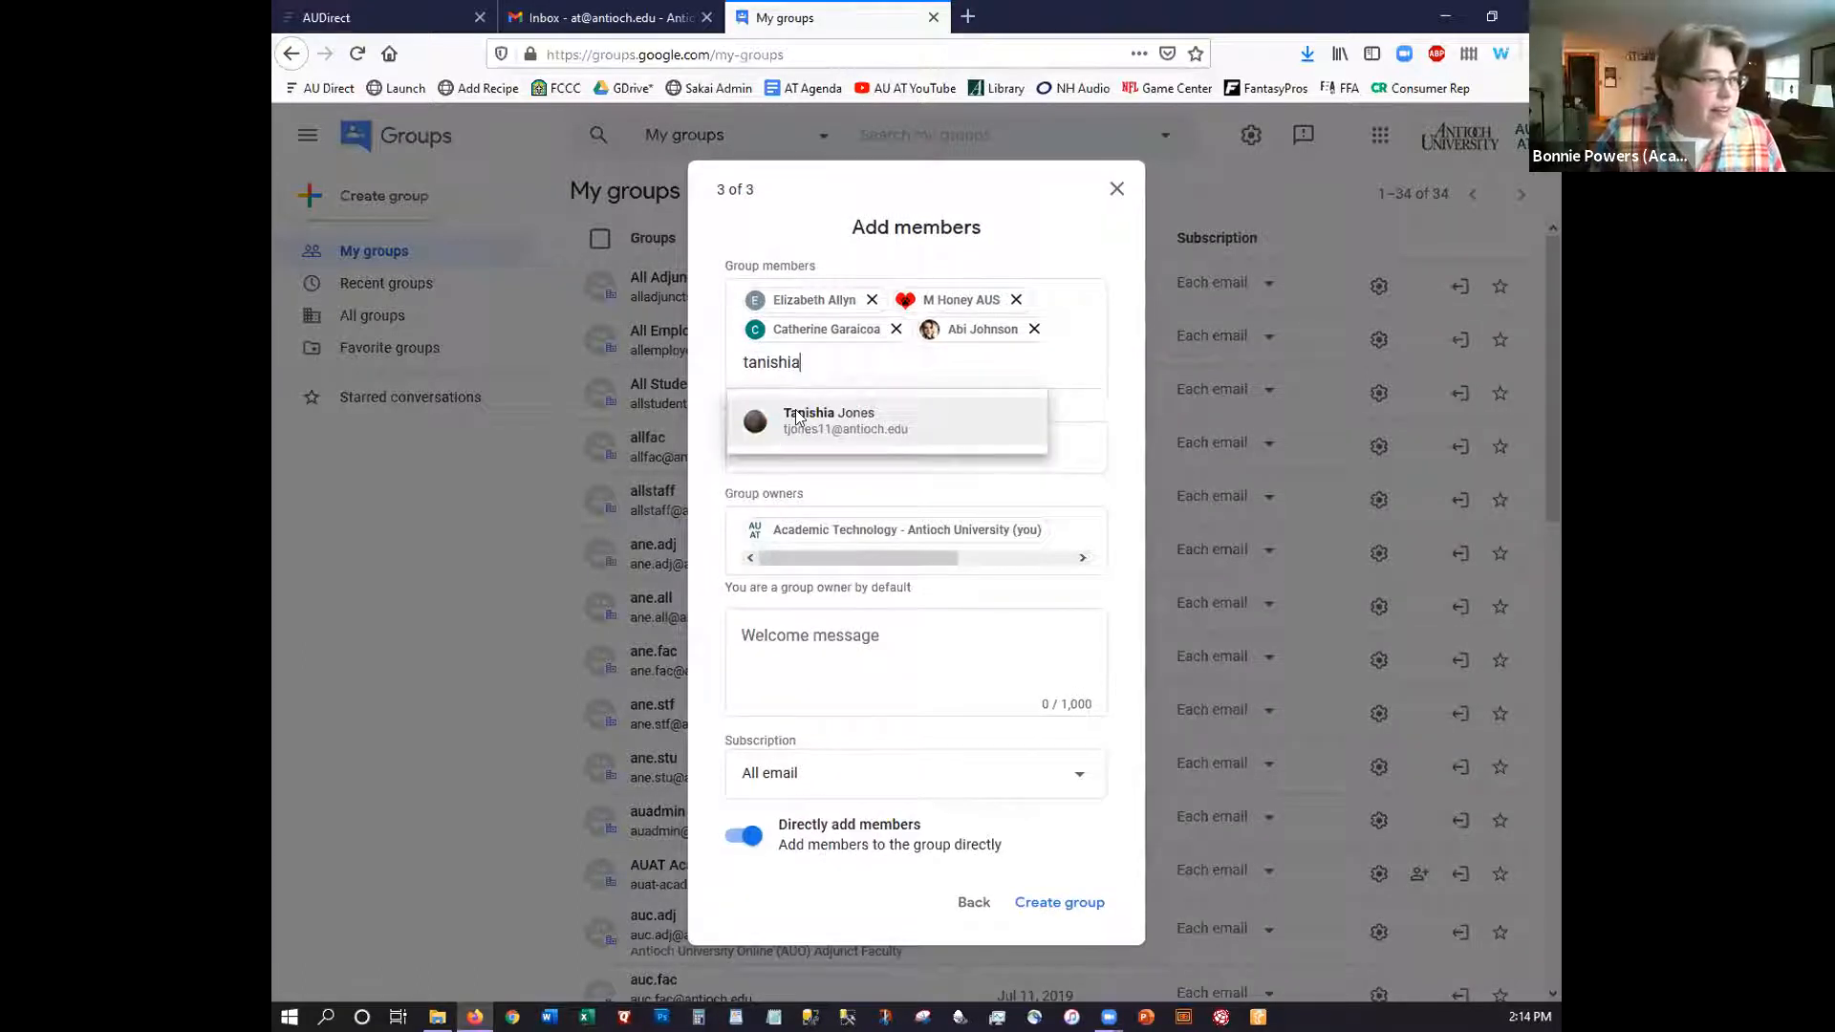
{"action": "left_click", "coordinate": [797, 409]}
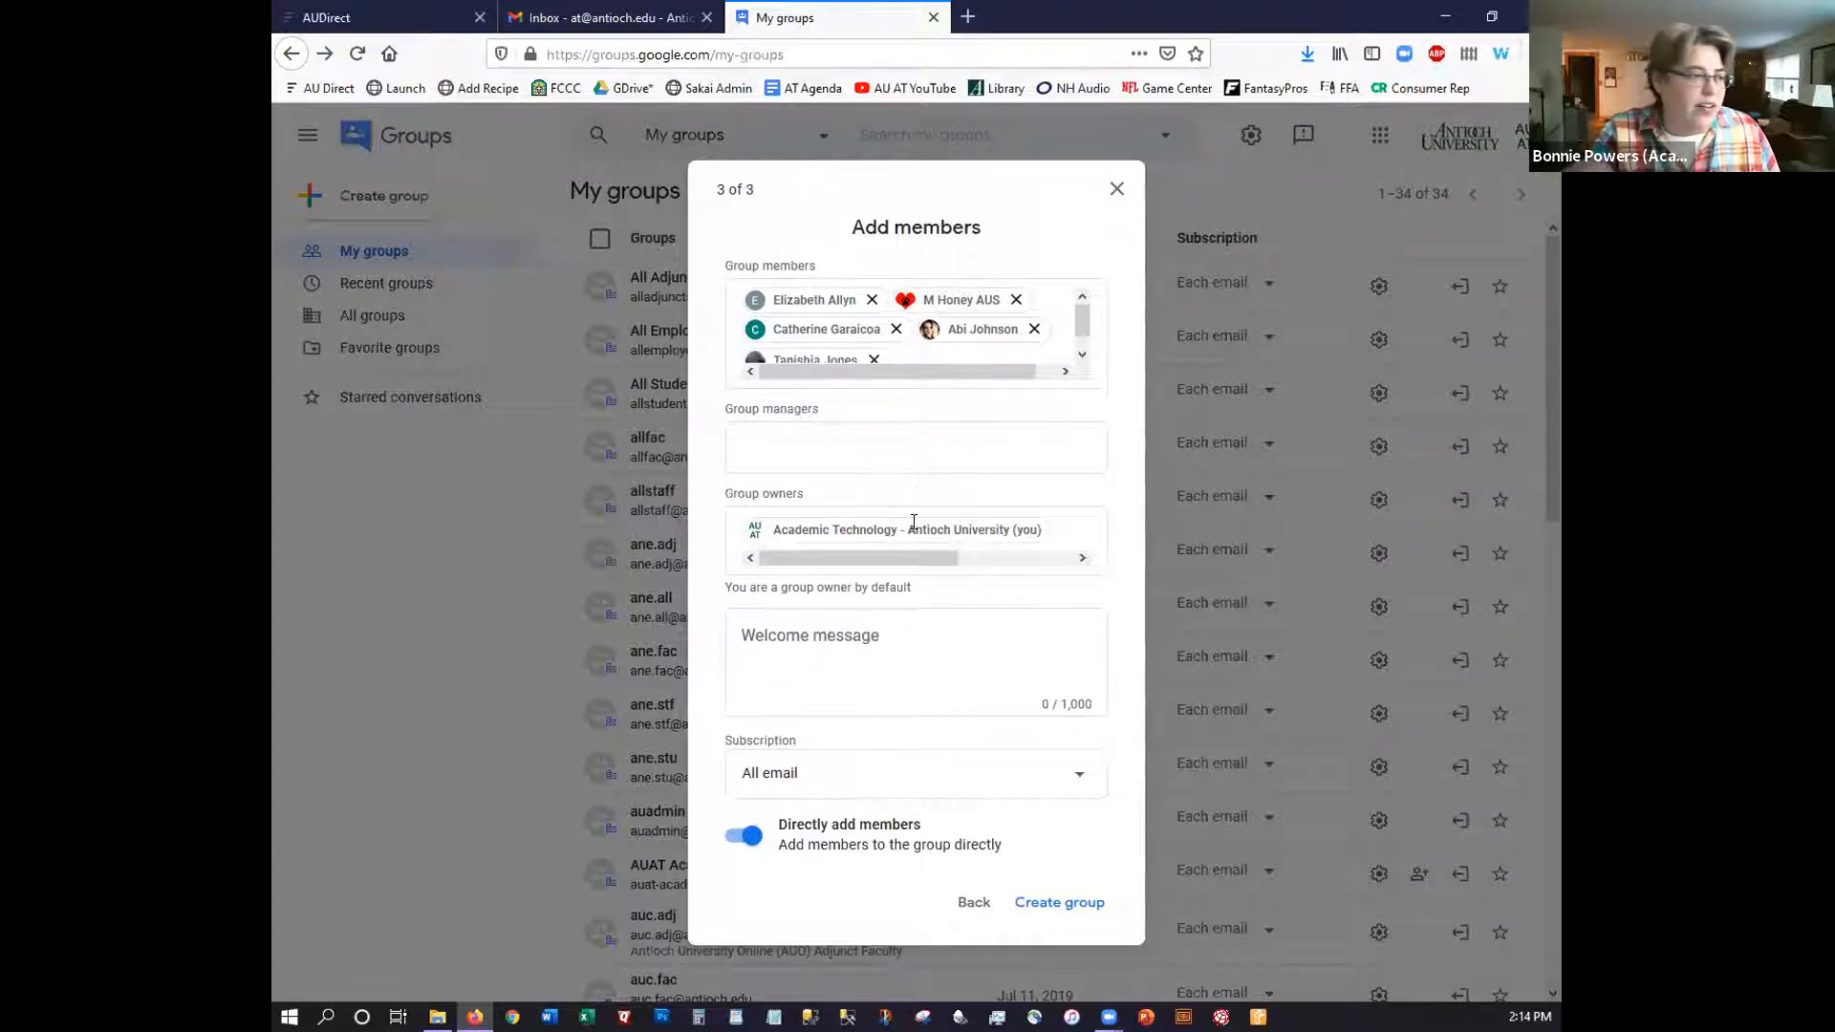
{"action": "left_click", "coordinate": [800, 655]}
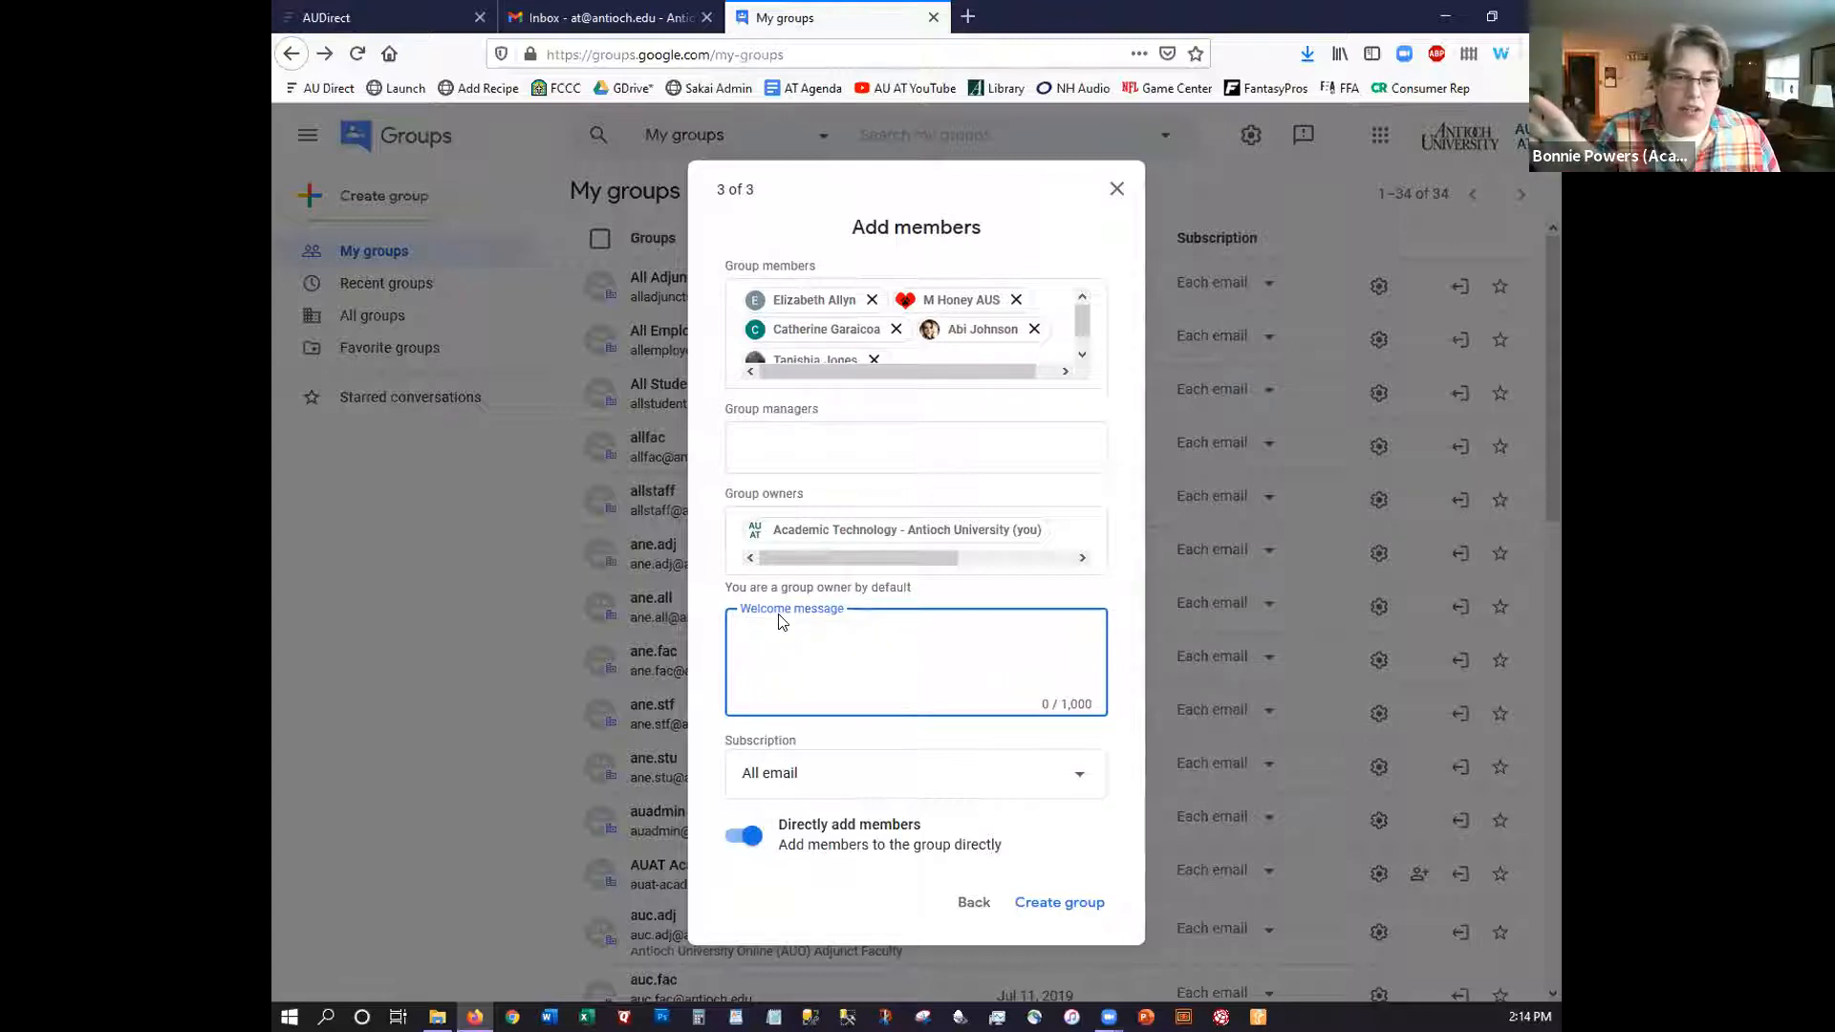
Write the welcome message 'I have added you to this group so we can talk about how we all use Google Groups.'
{"action": "type", "text": "I"}
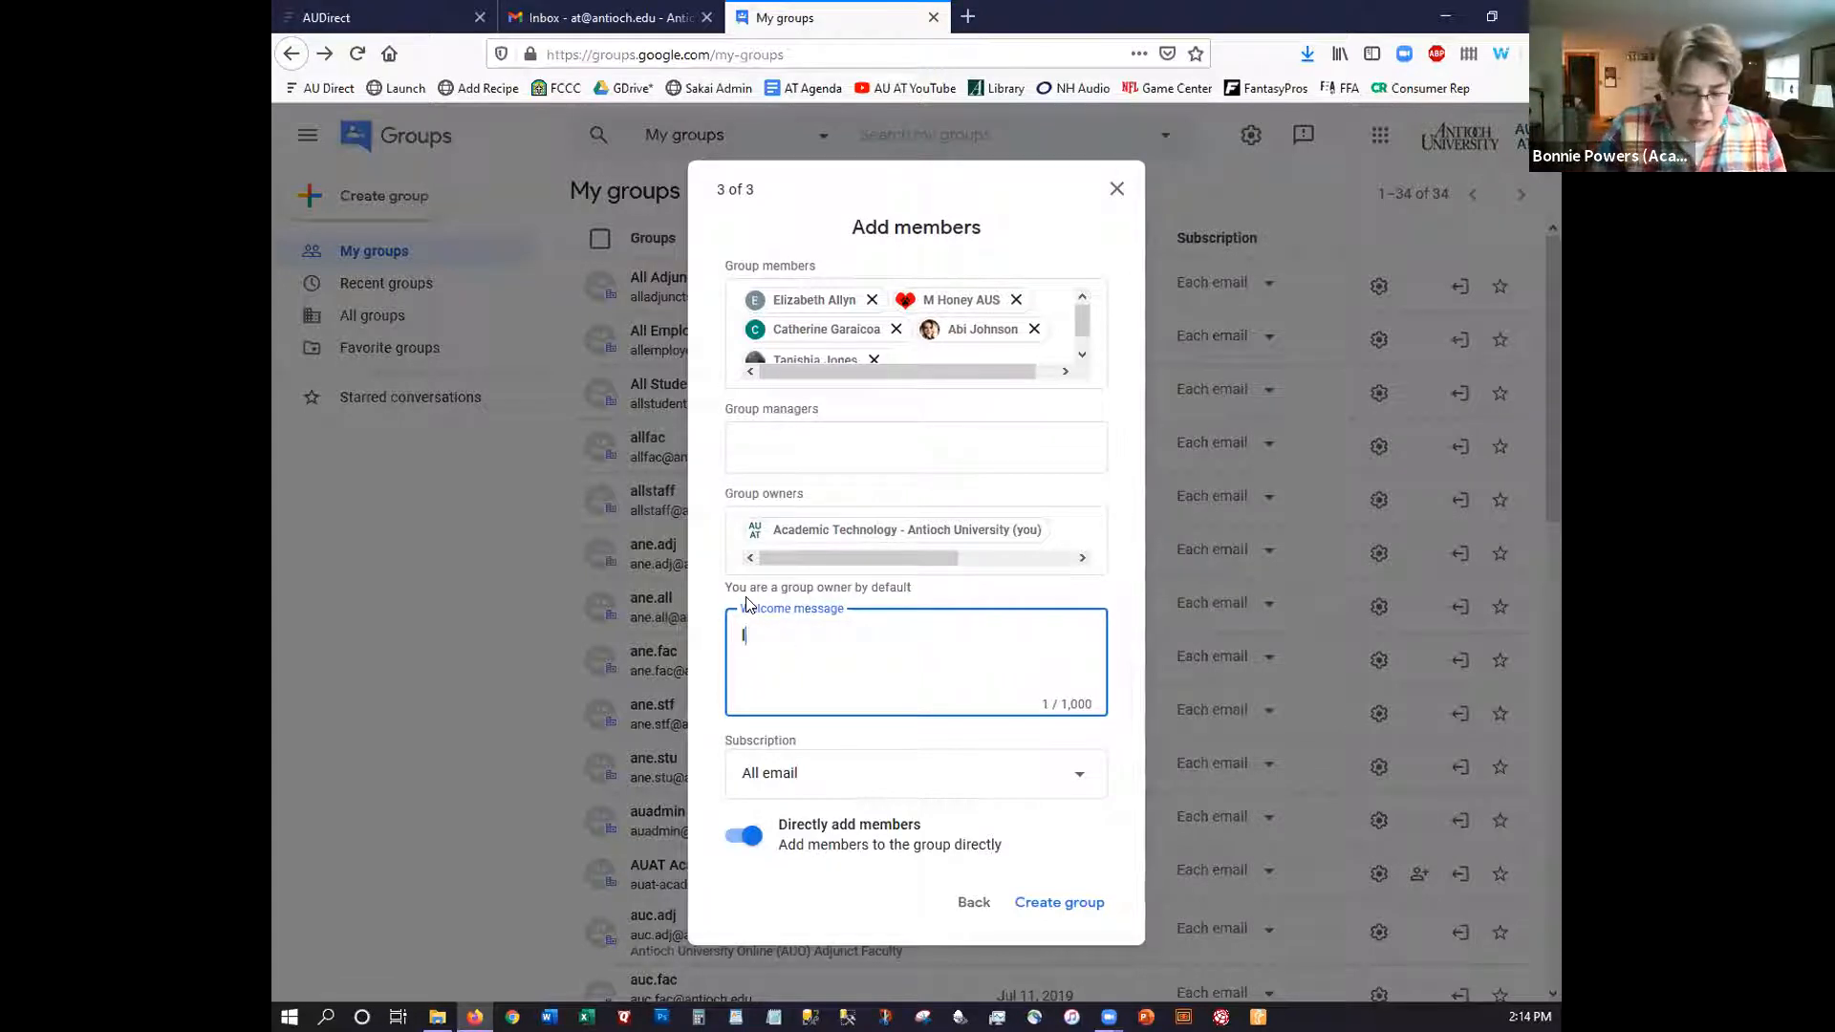
{"action": "type", "text": " have added you to the"}
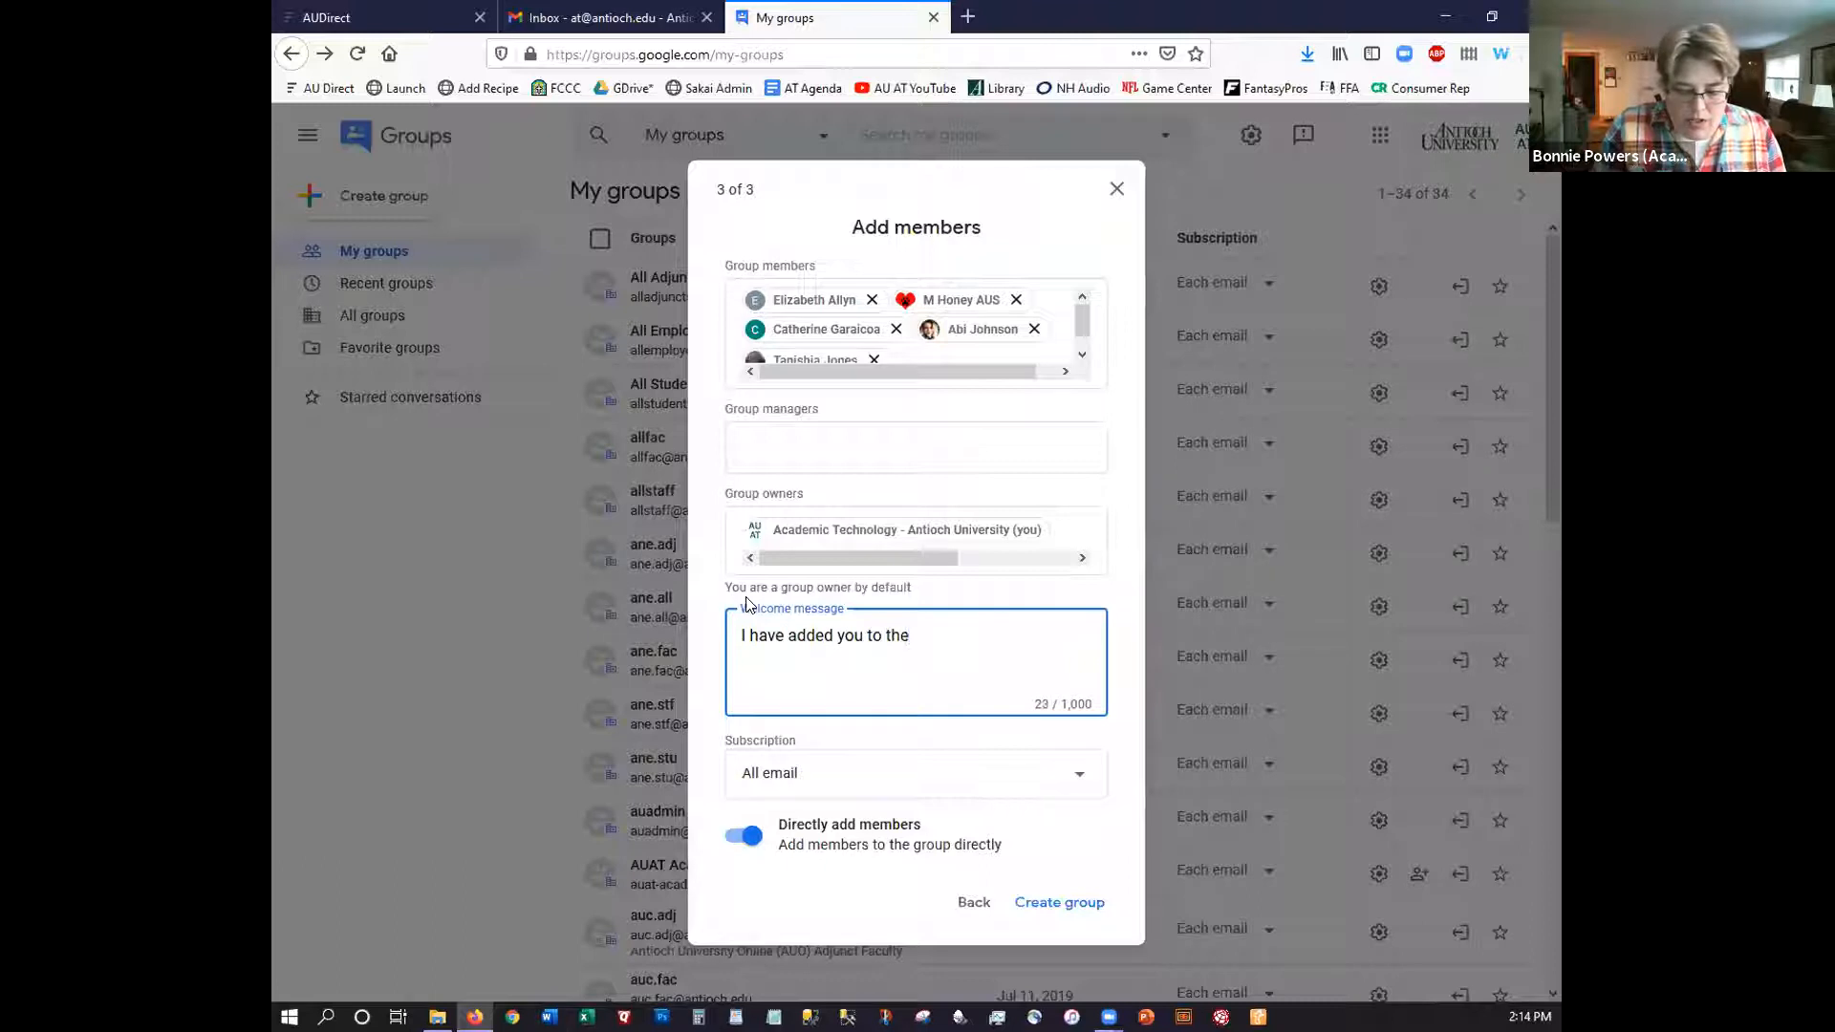
{"action": "key", "text": "BackSpace"}
{"action": "type", "text": "is c"}
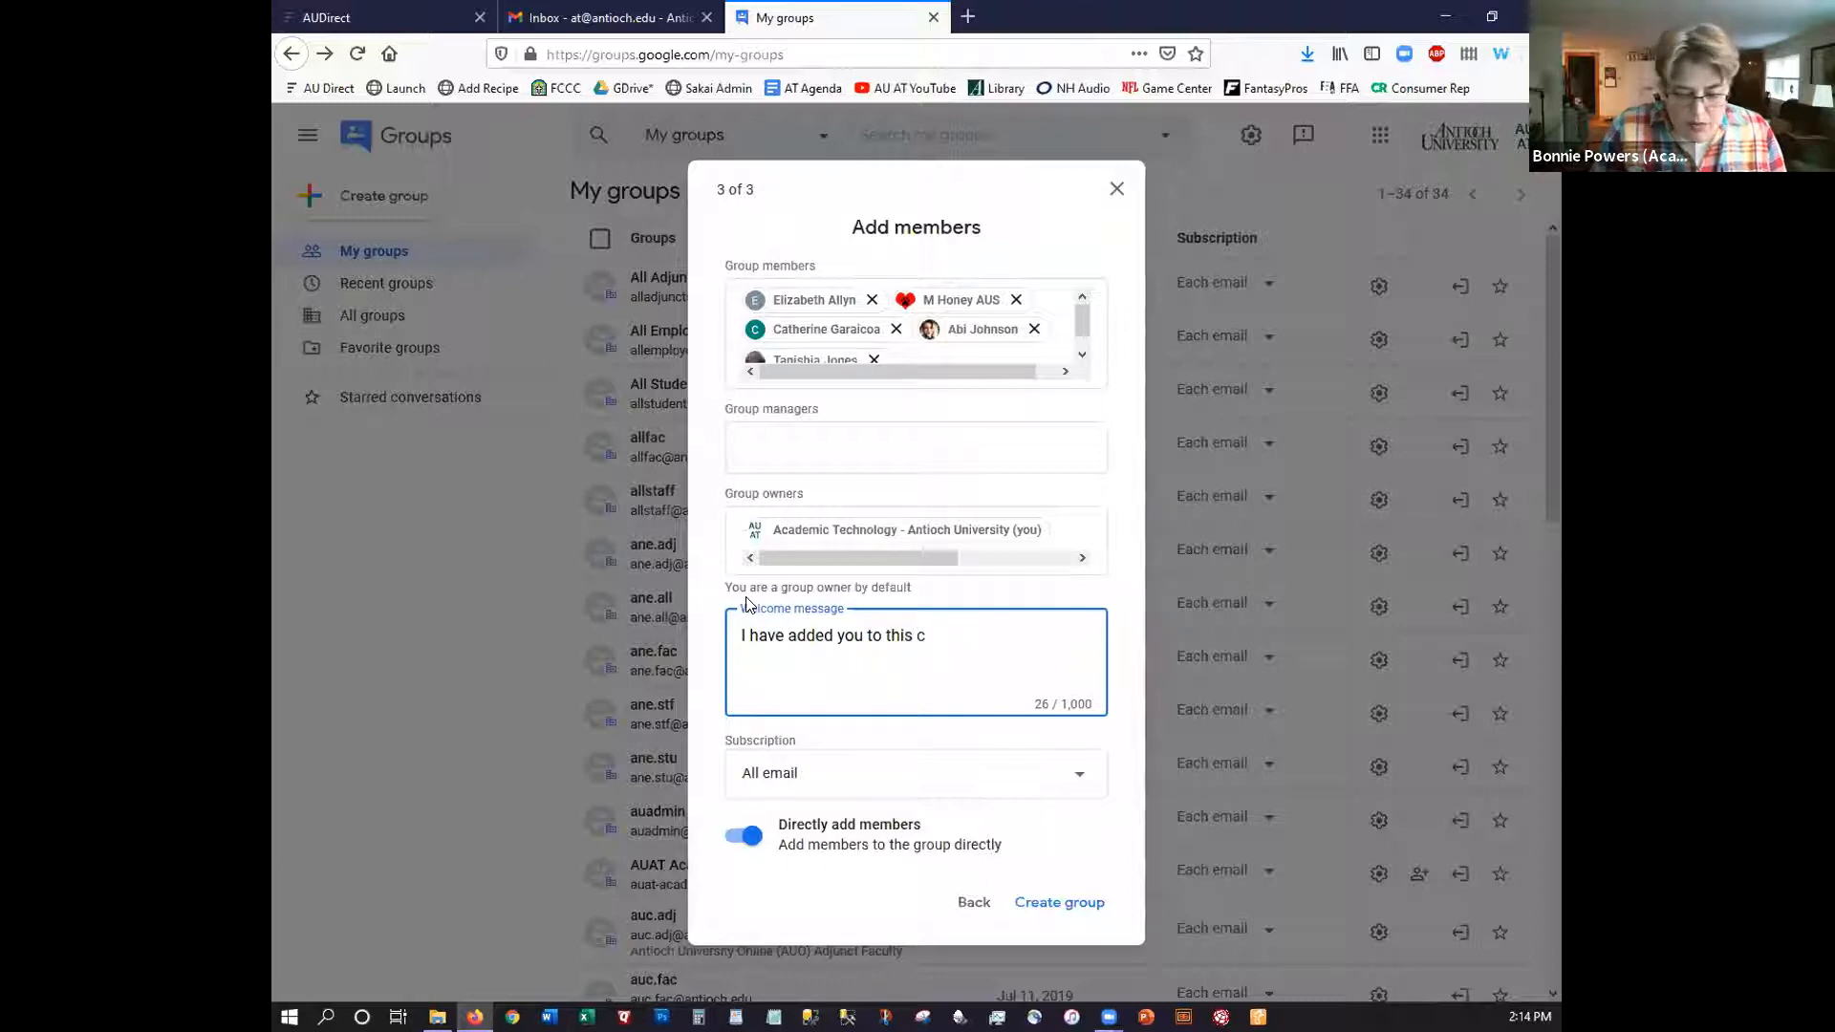
{"action": "key", "text": "BackSpace"}
{"action": "type", "text": "group so "}
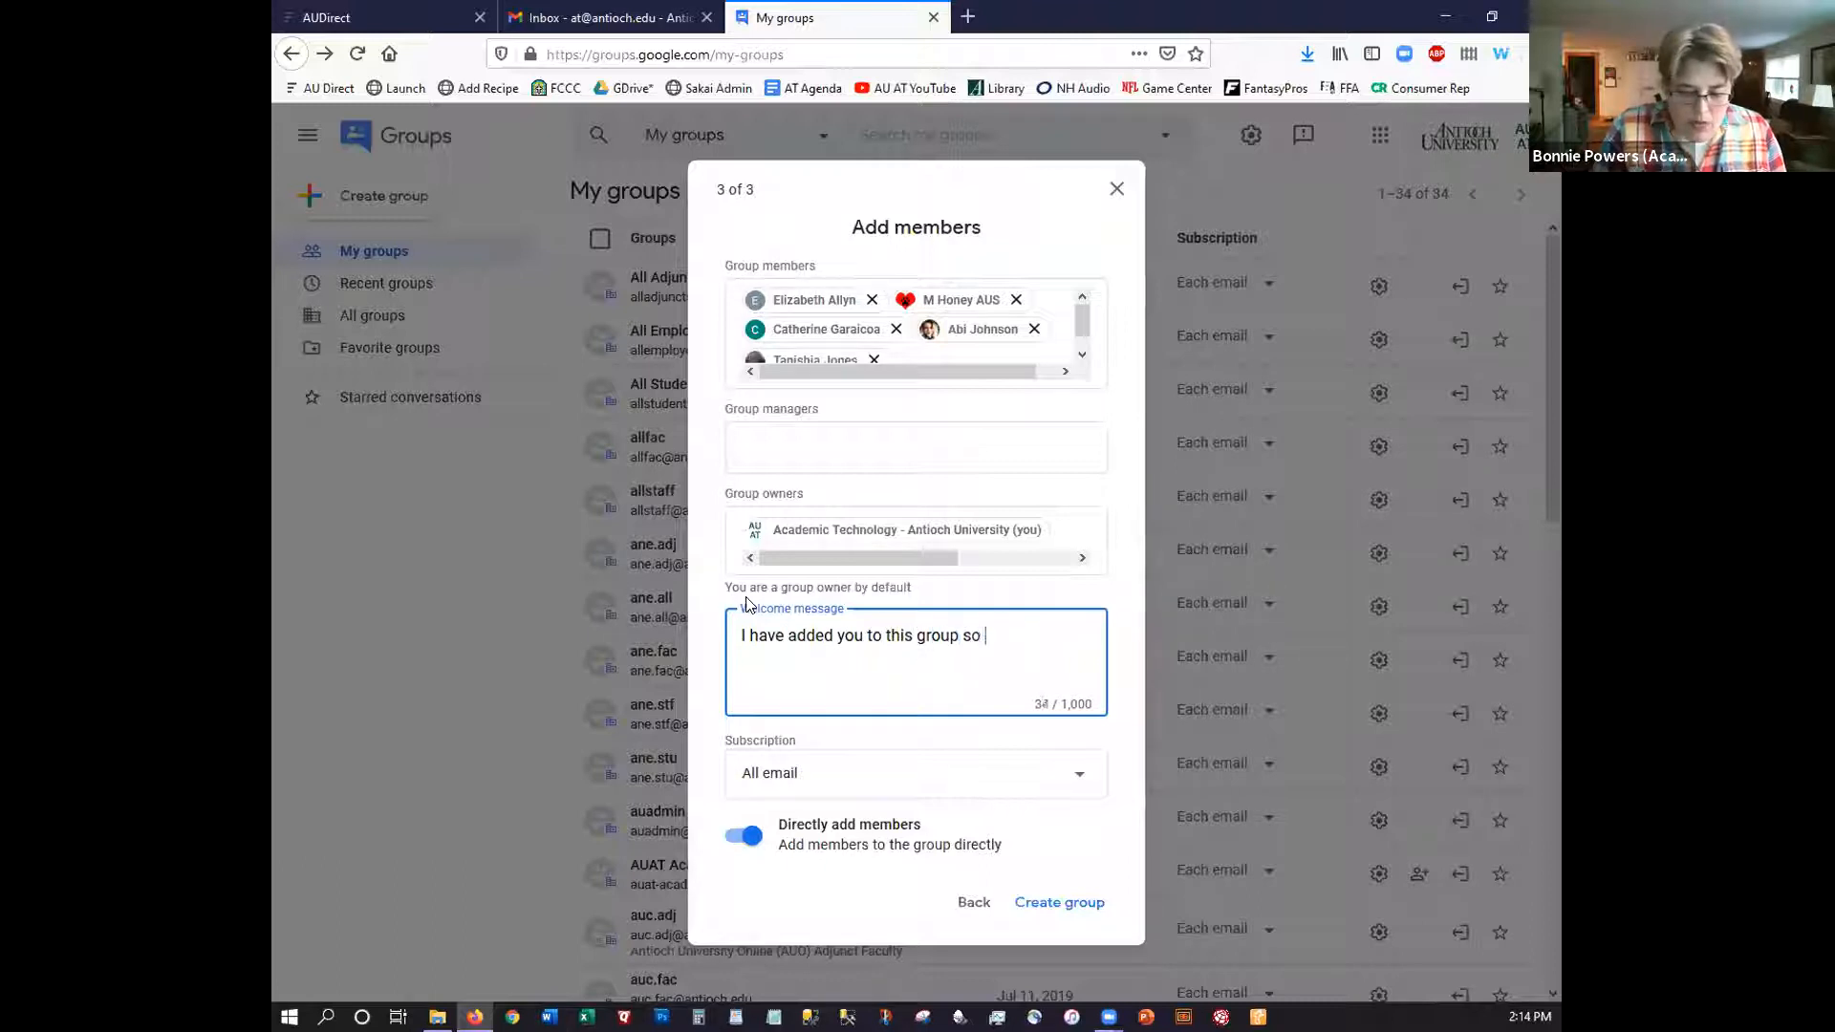
{"action": "type", "text": "we can talk about "}
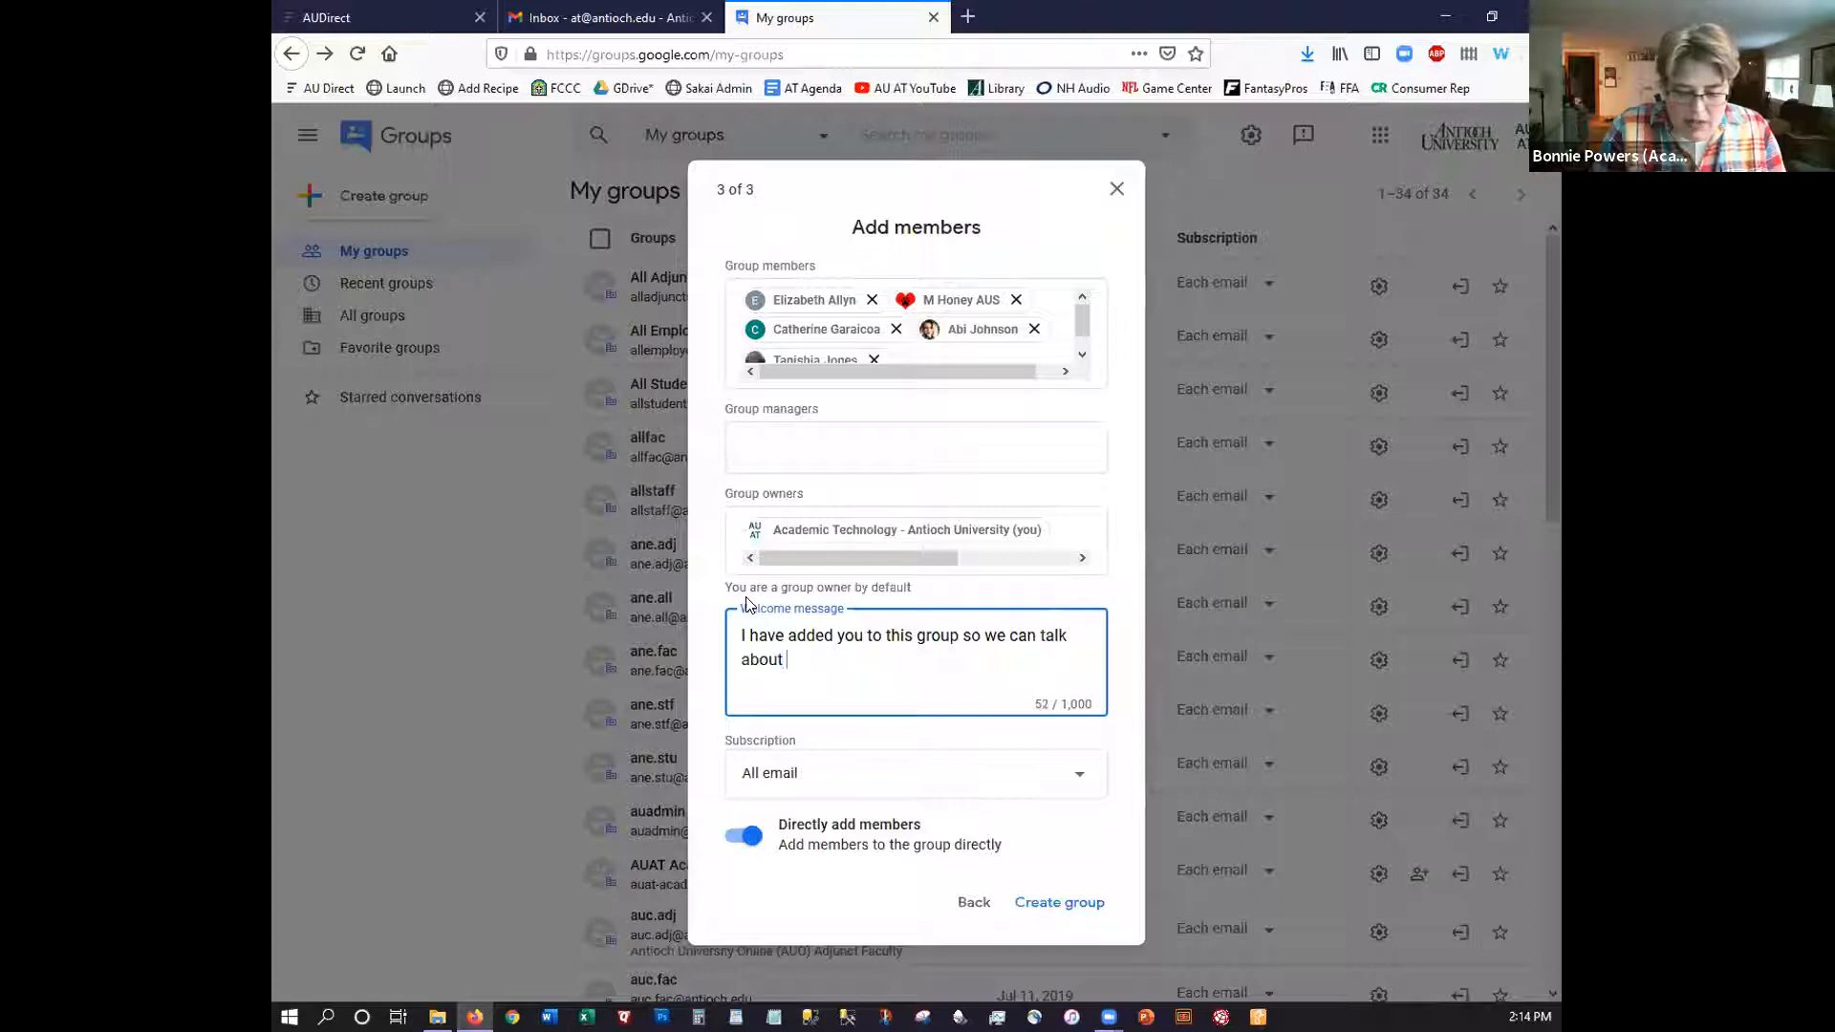
{"action": "type", "text": "how we all us"}
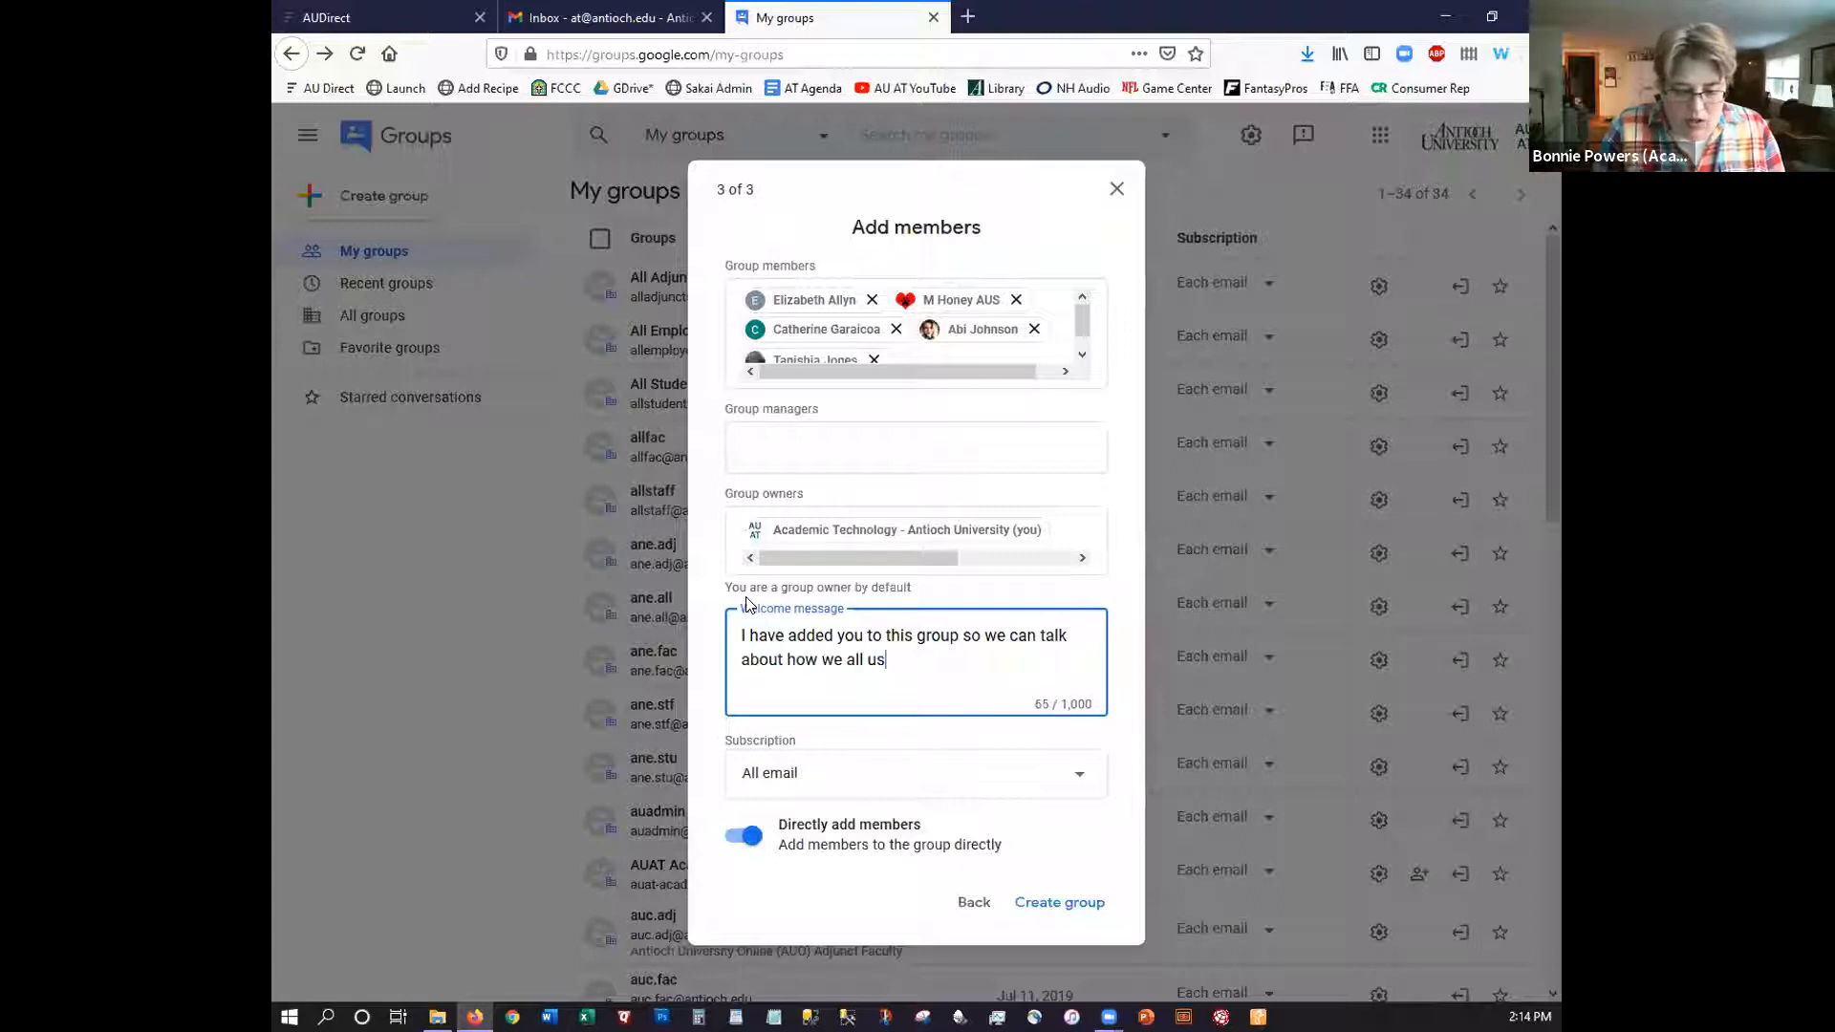
{"action": "type", "text": "e Google Grou"}
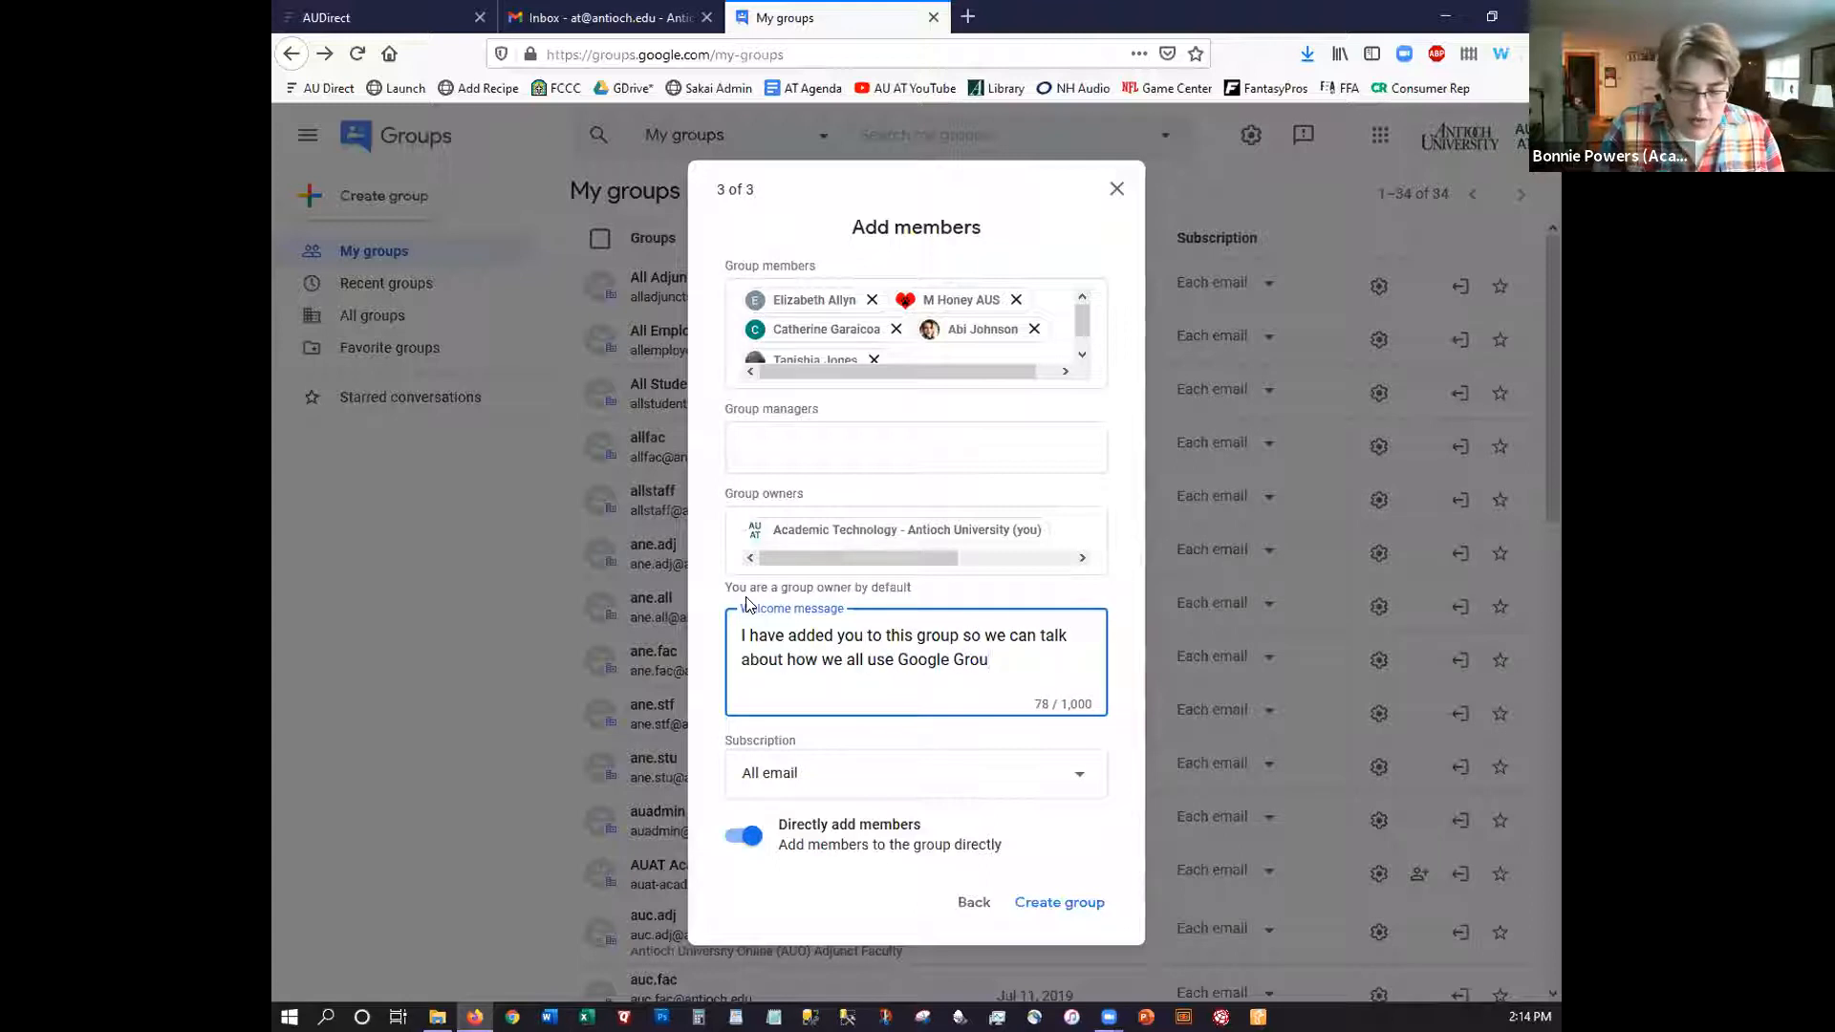
{"action": "type", "text": "ps."}
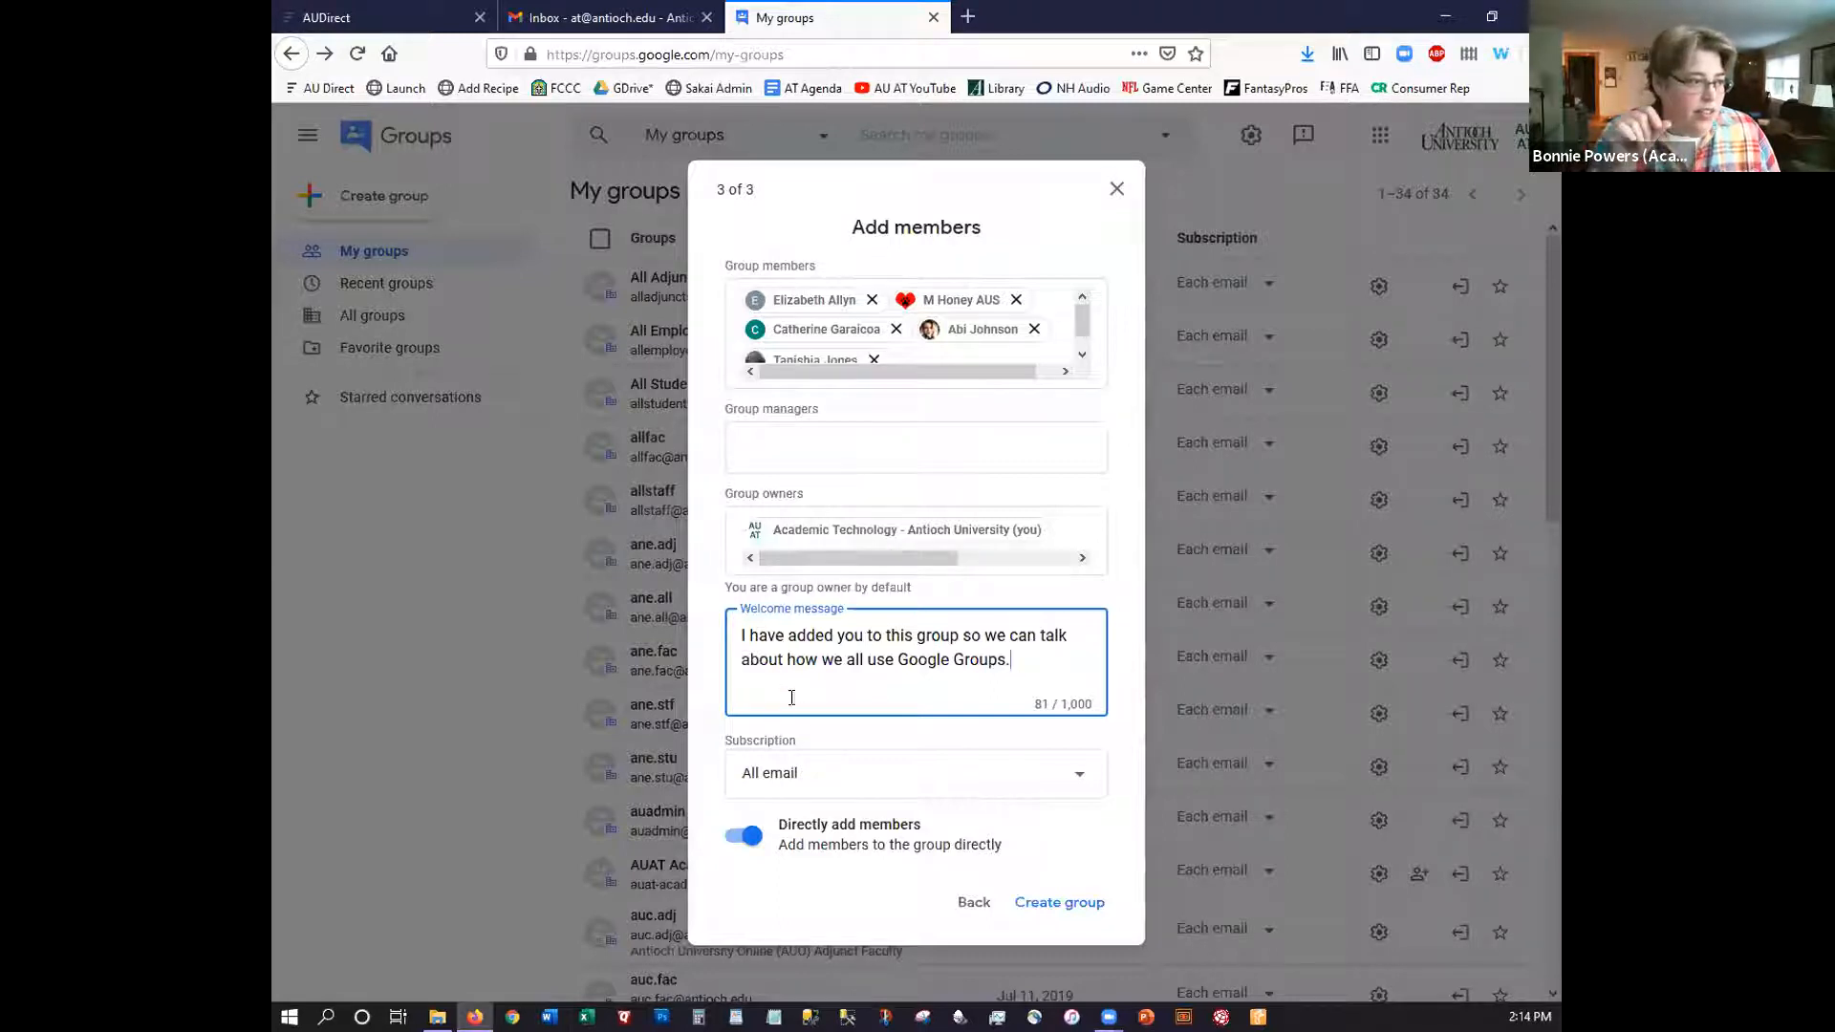
{"action": "left_click", "coordinate": [805, 781]}
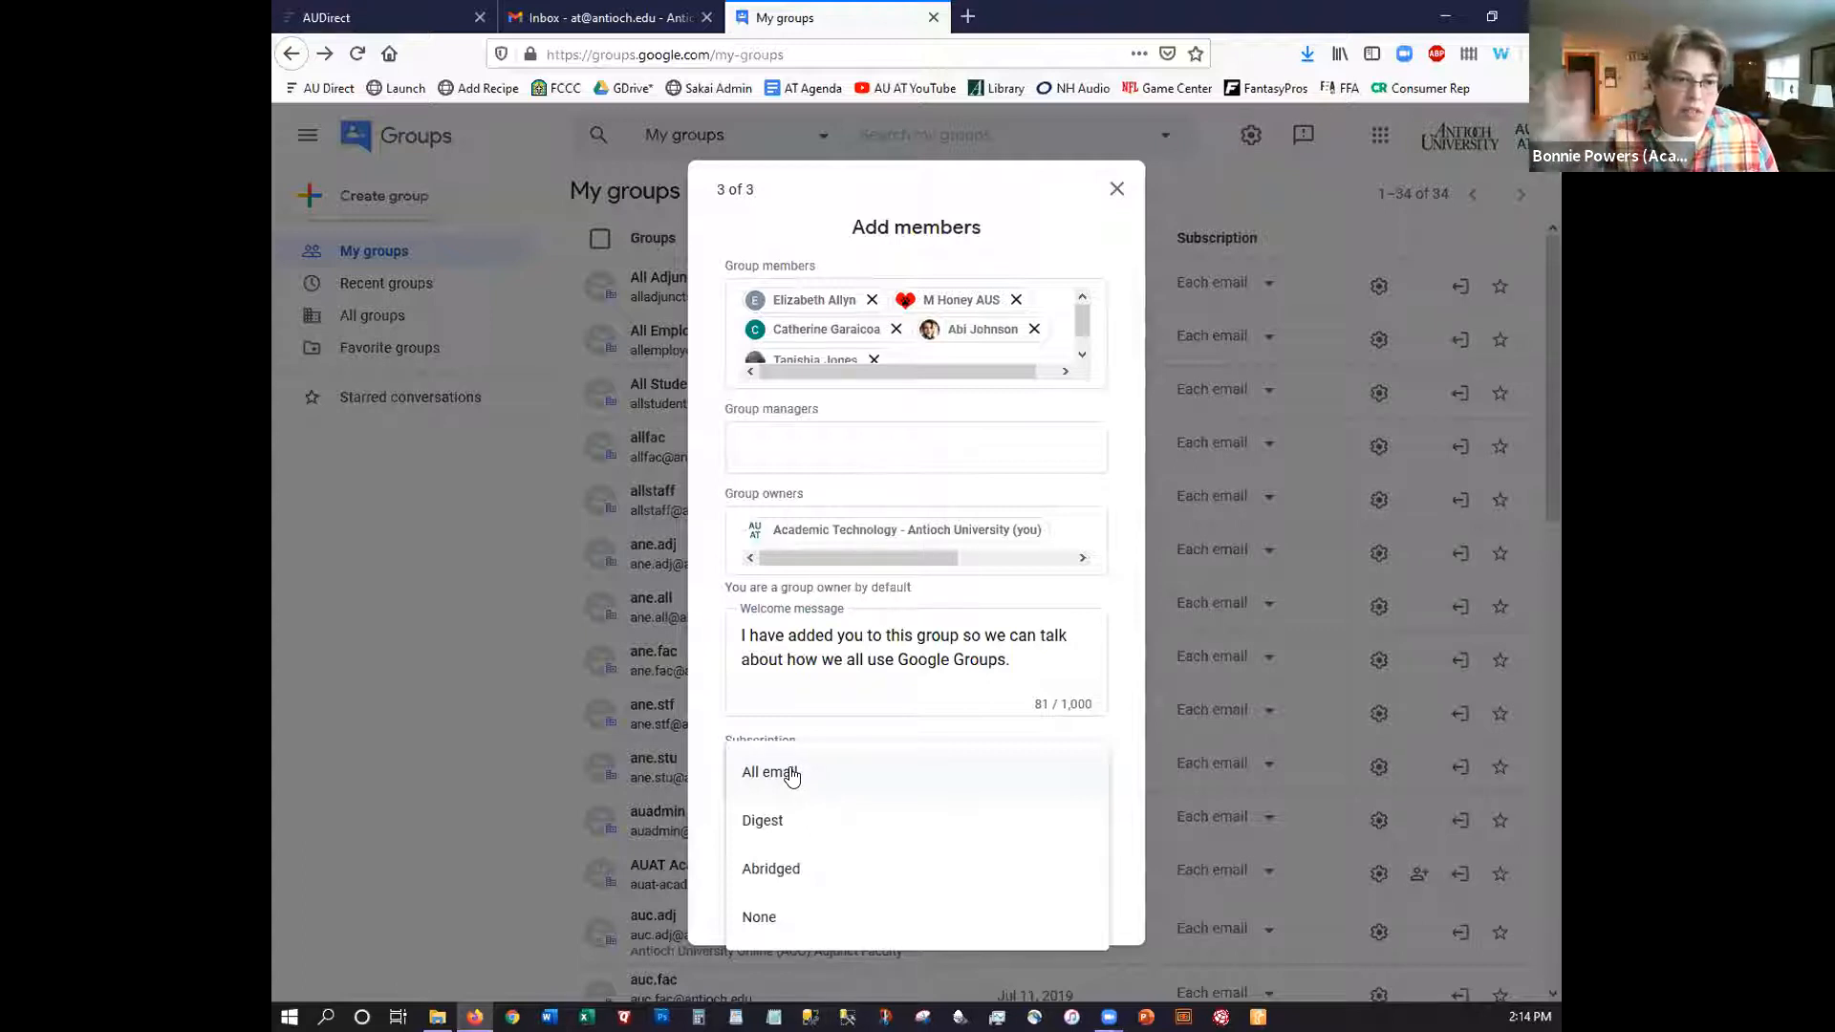
{"action": "left_click", "coordinate": [768, 820]}
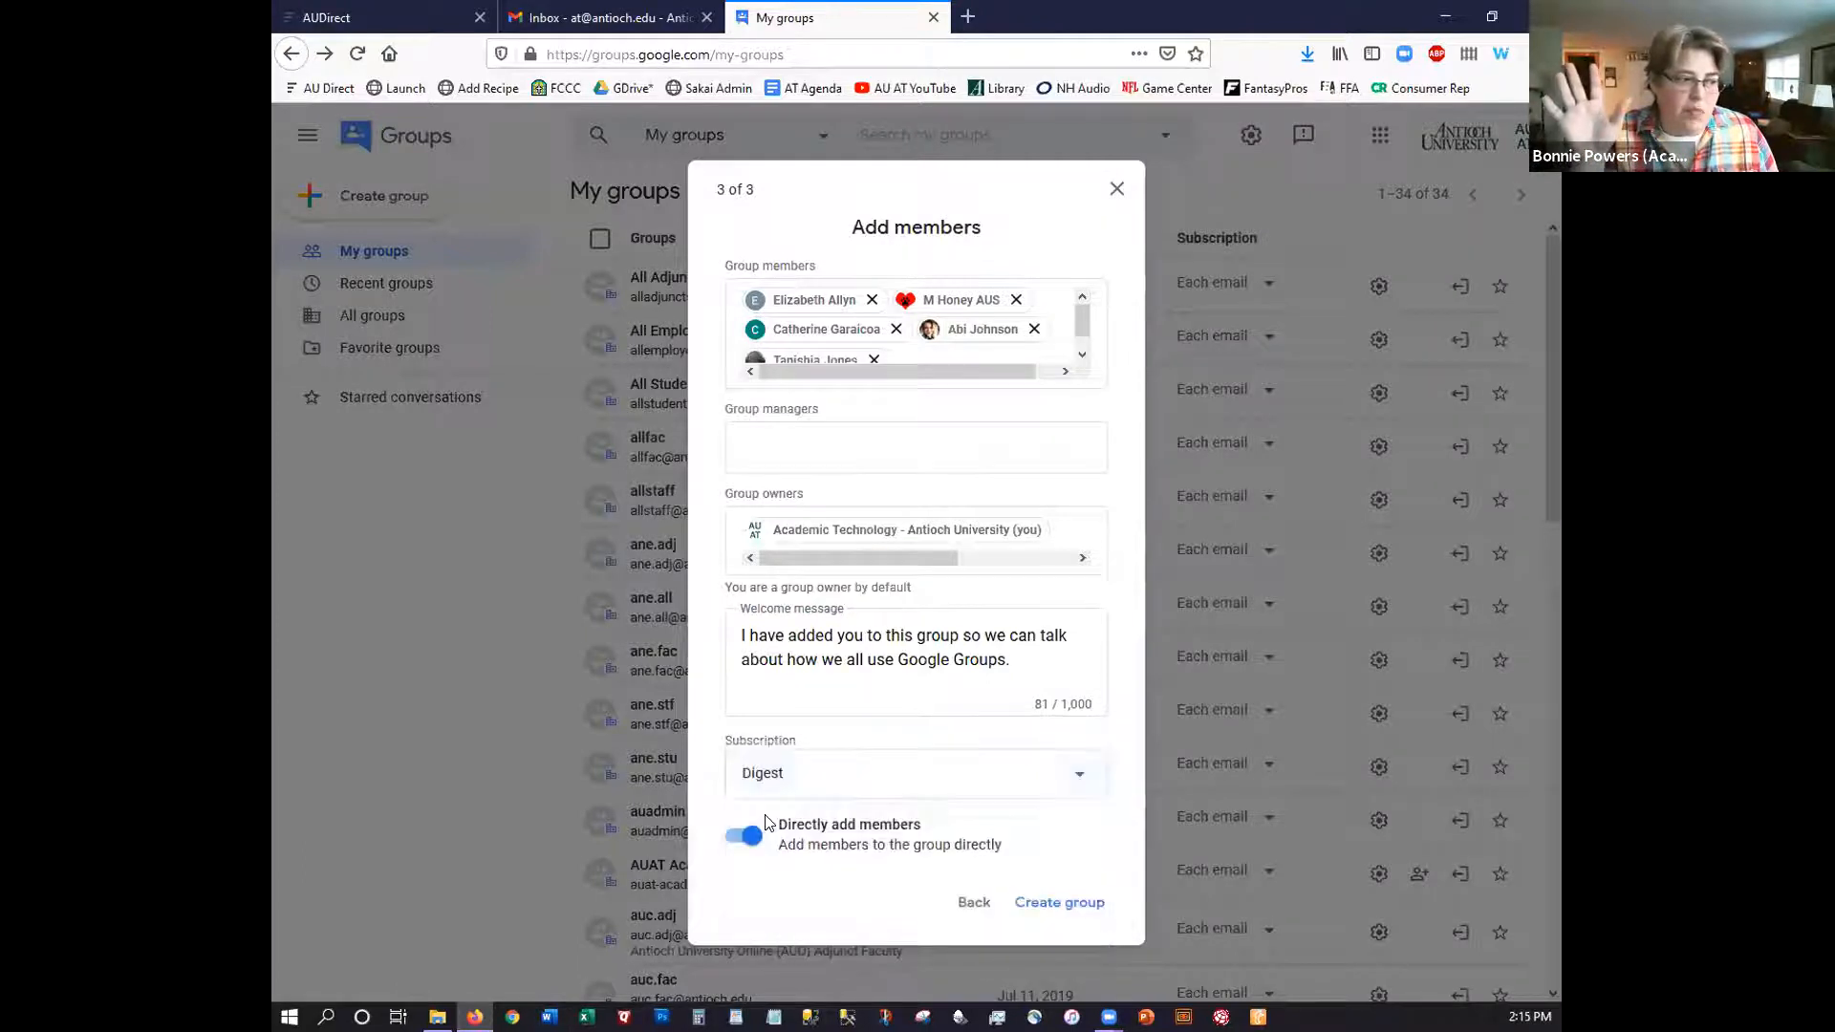
{"action": "left_click", "coordinate": [806, 795]}
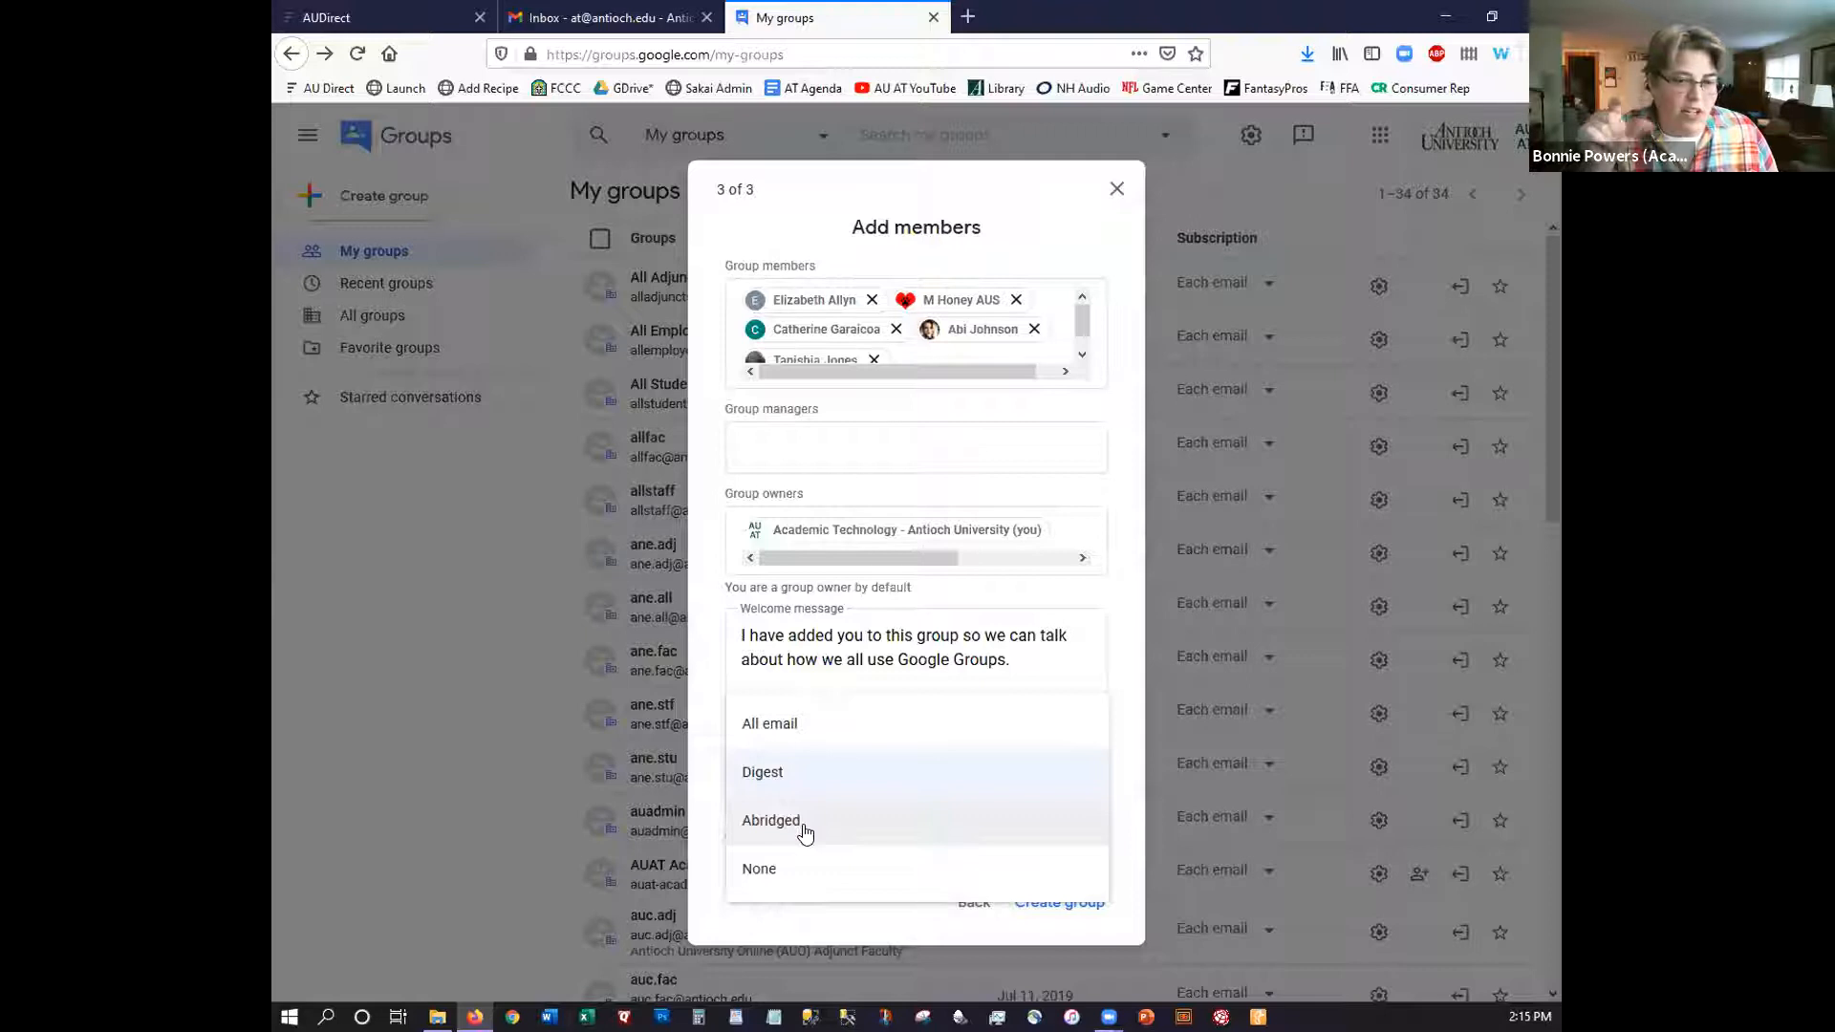
{"action": "left_click", "coordinate": [772, 872]}
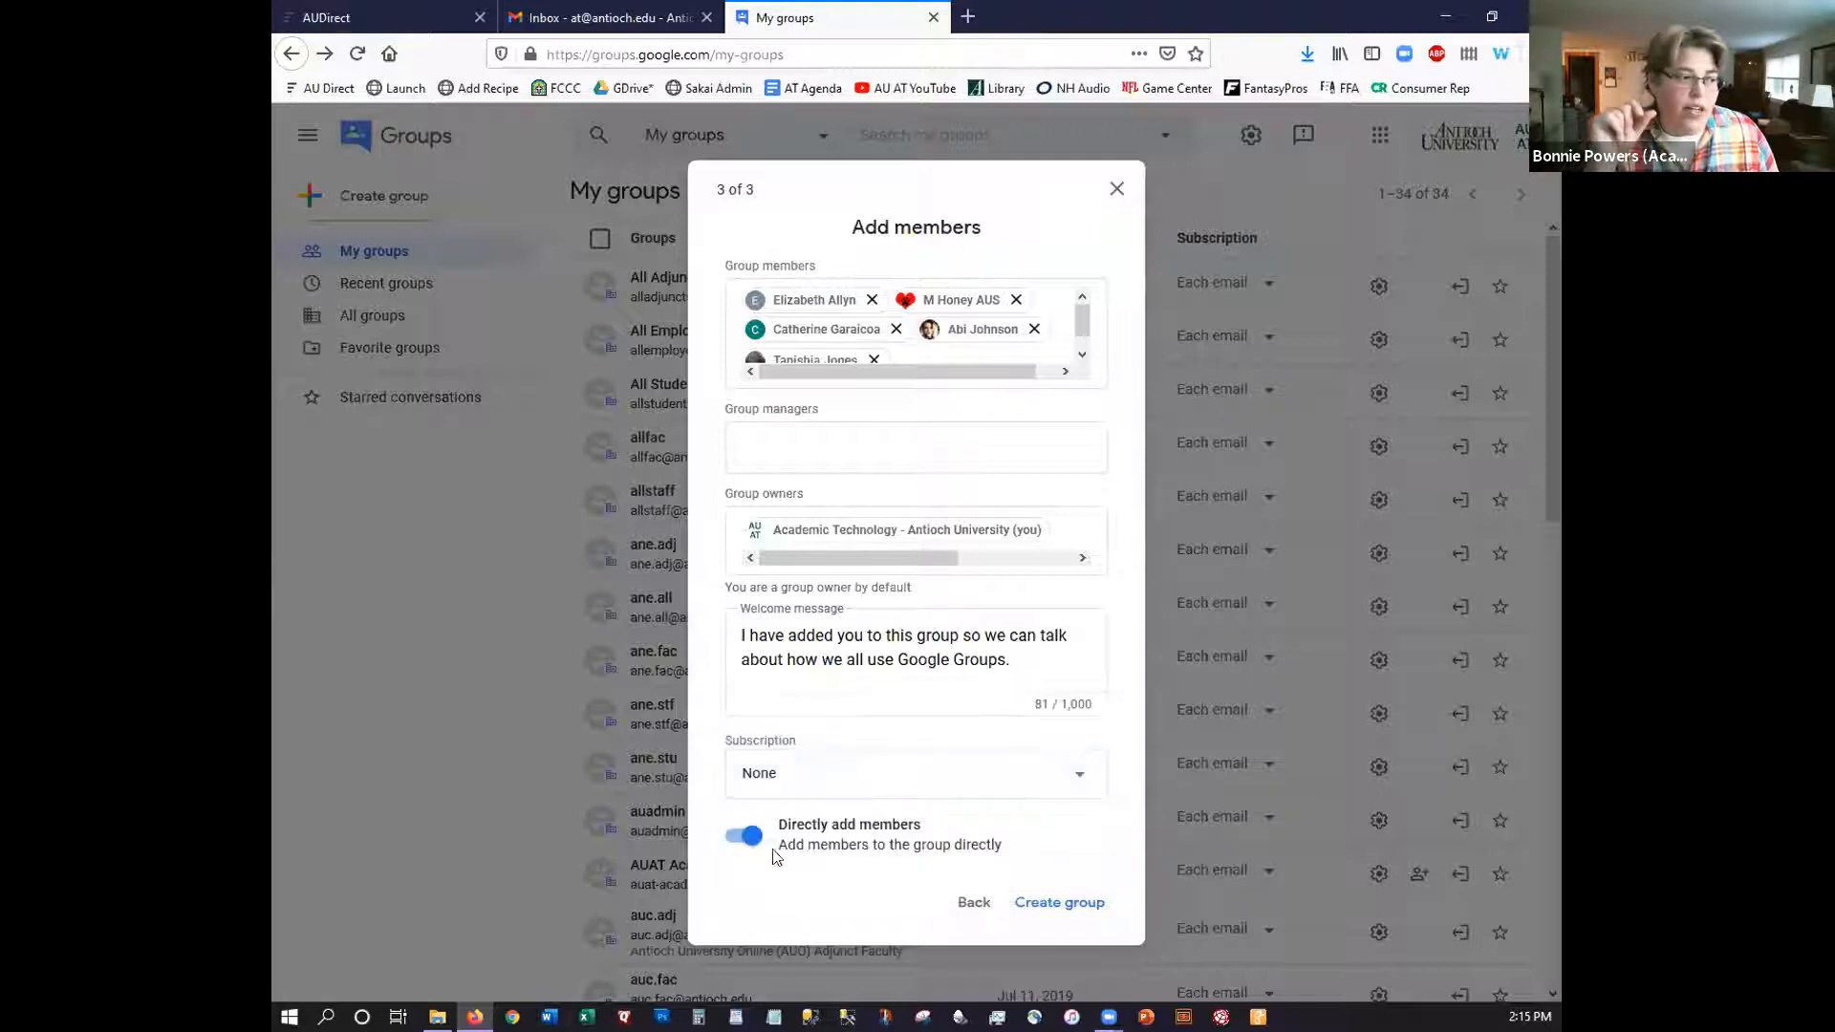
{"action": "left_click", "coordinate": [794, 785]}
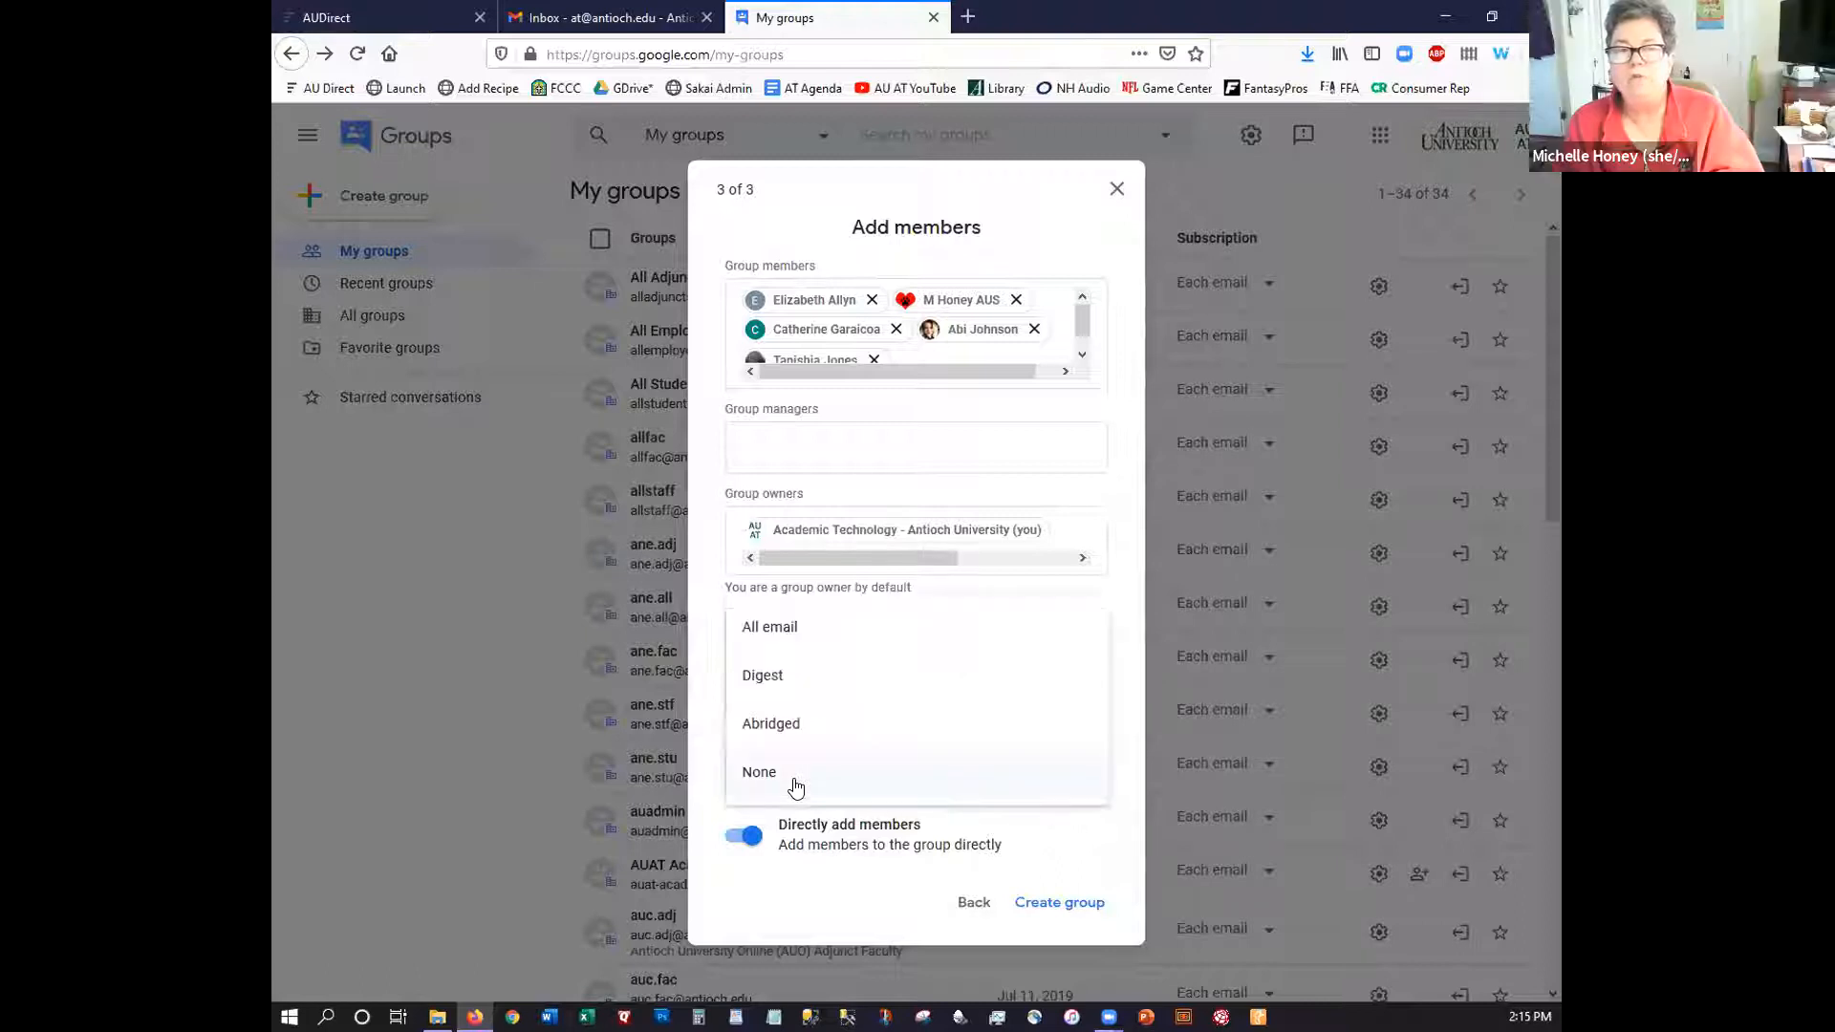
{"action": "left_click", "coordinate": [771, 624]}
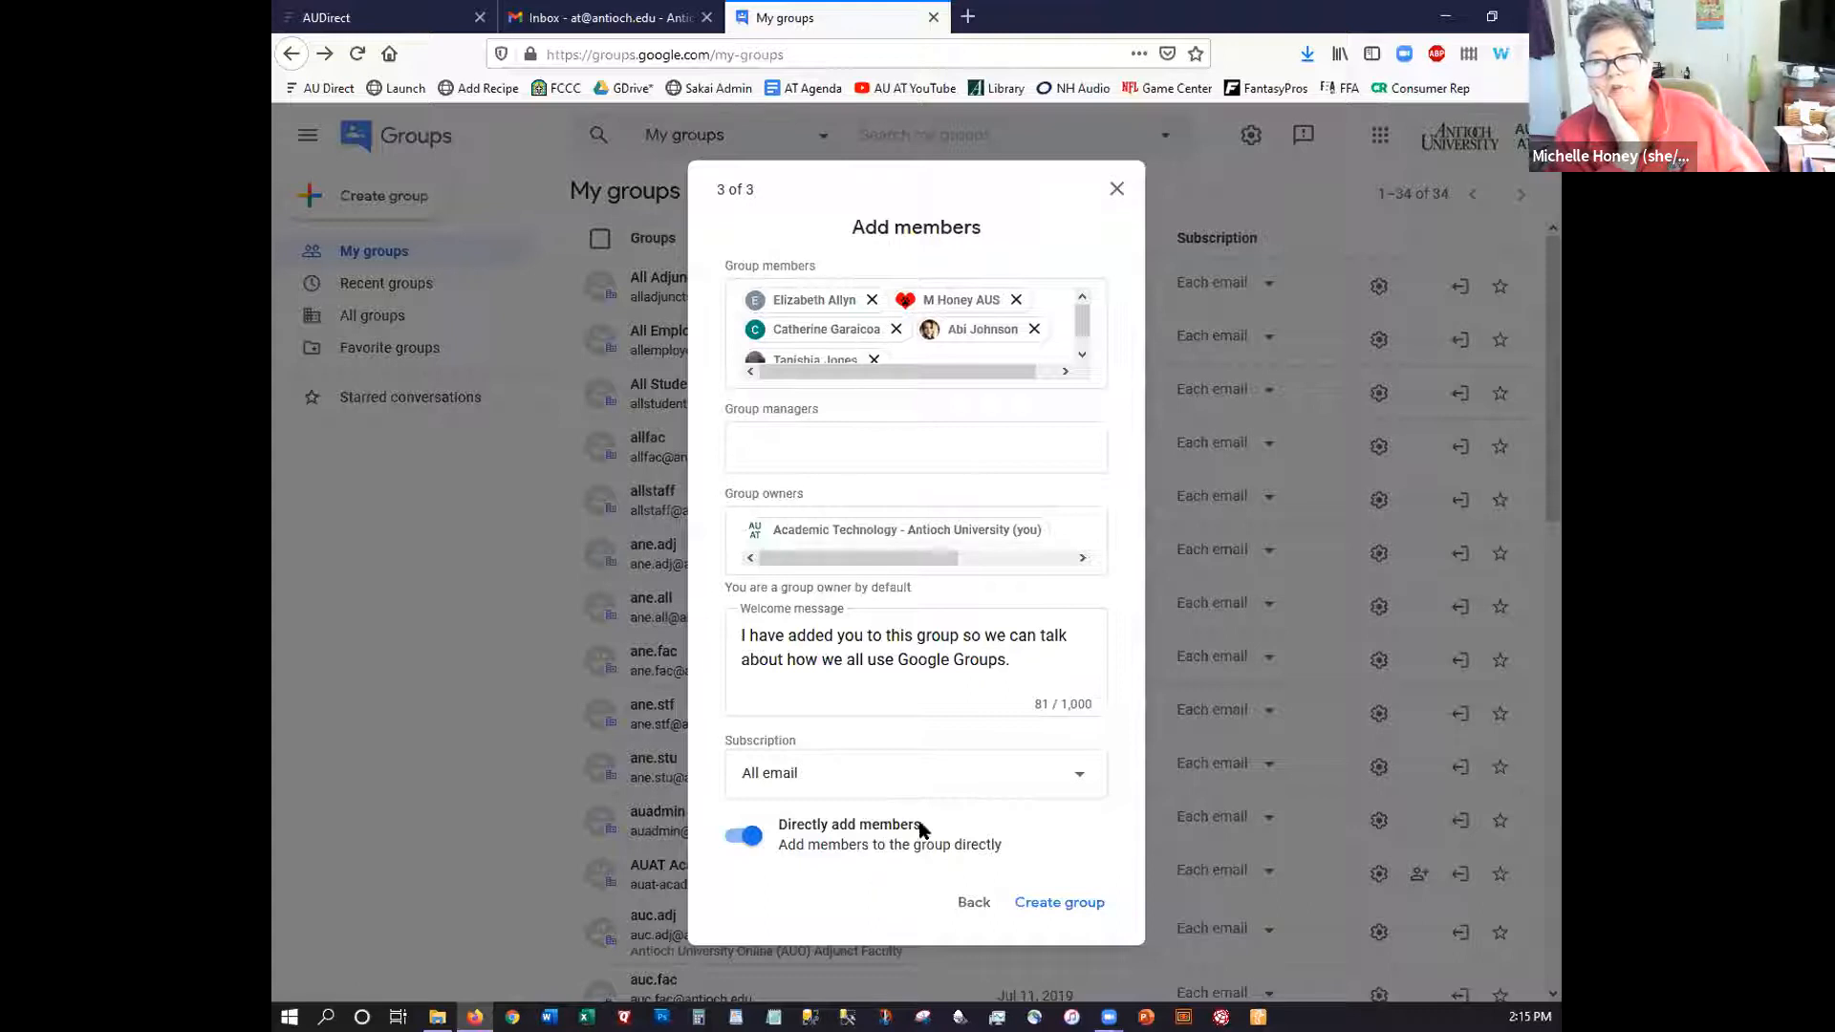
Create AU AT Test Group, go to it, and view its six-member list
{"action": "left_click", "coordinate": [1061, 904]}
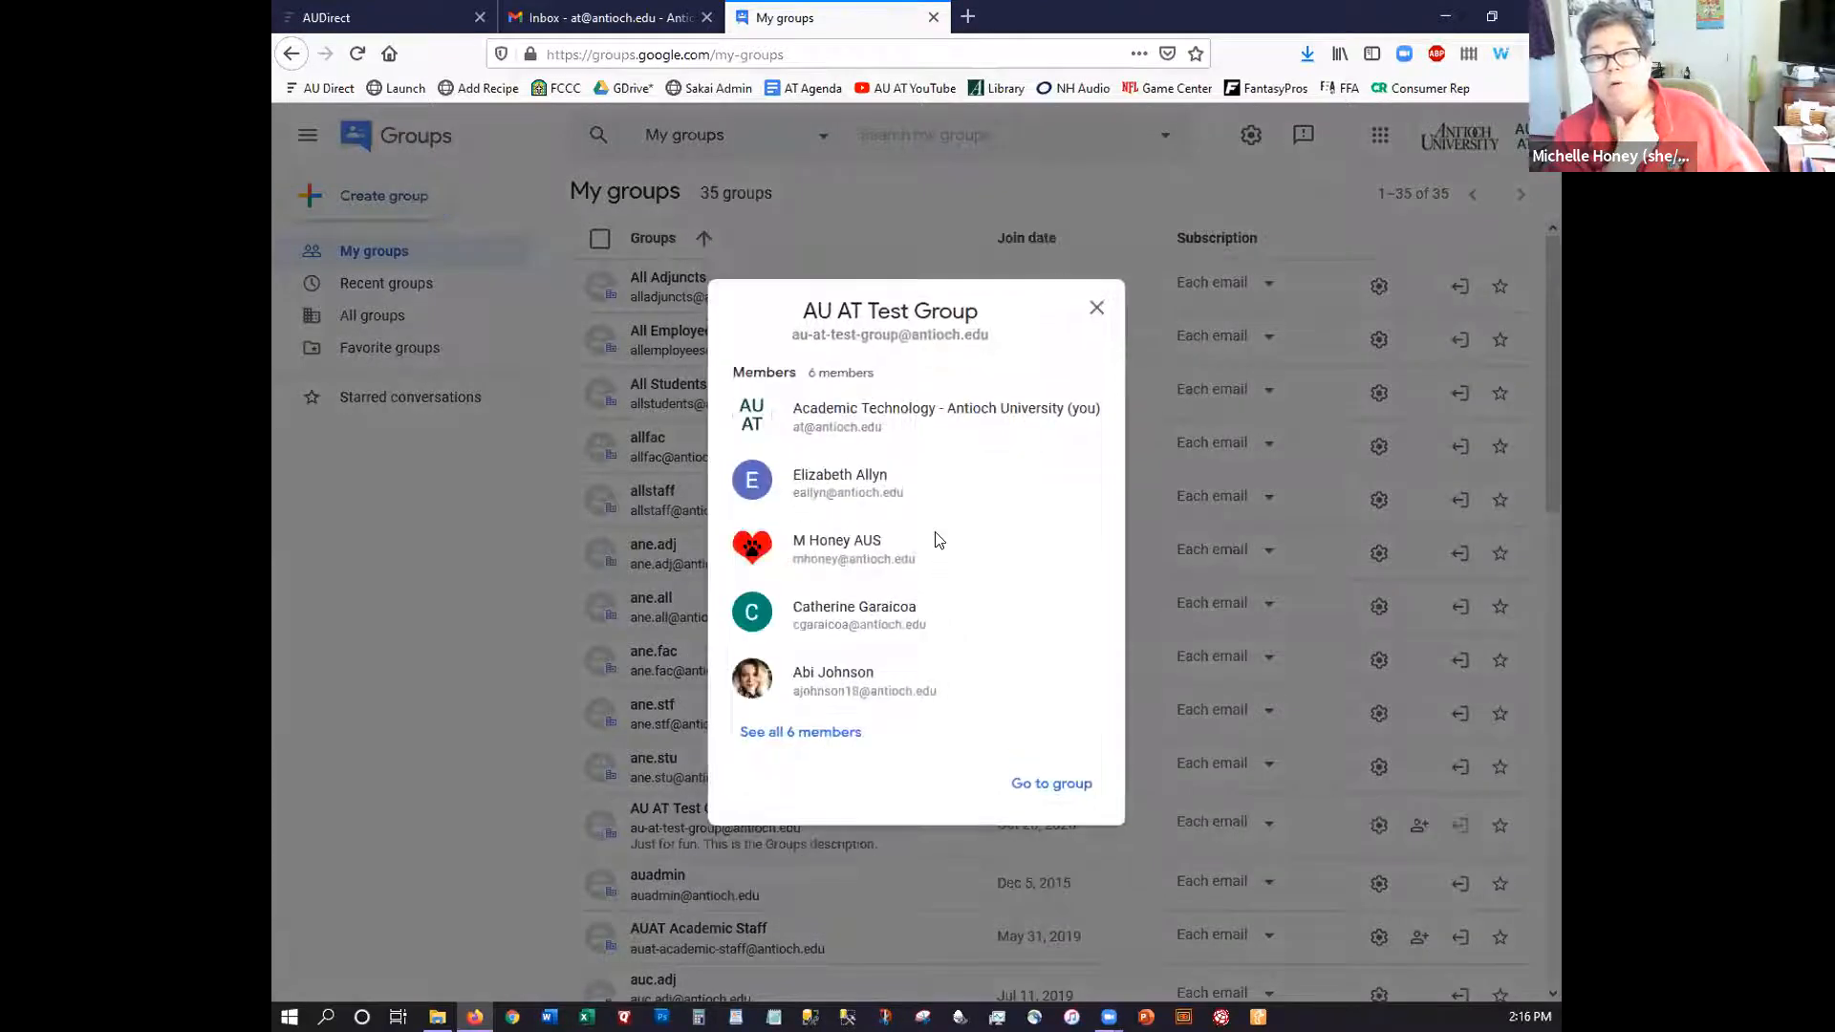
{"action": "left_click", "coordinate": [1045, 783]}
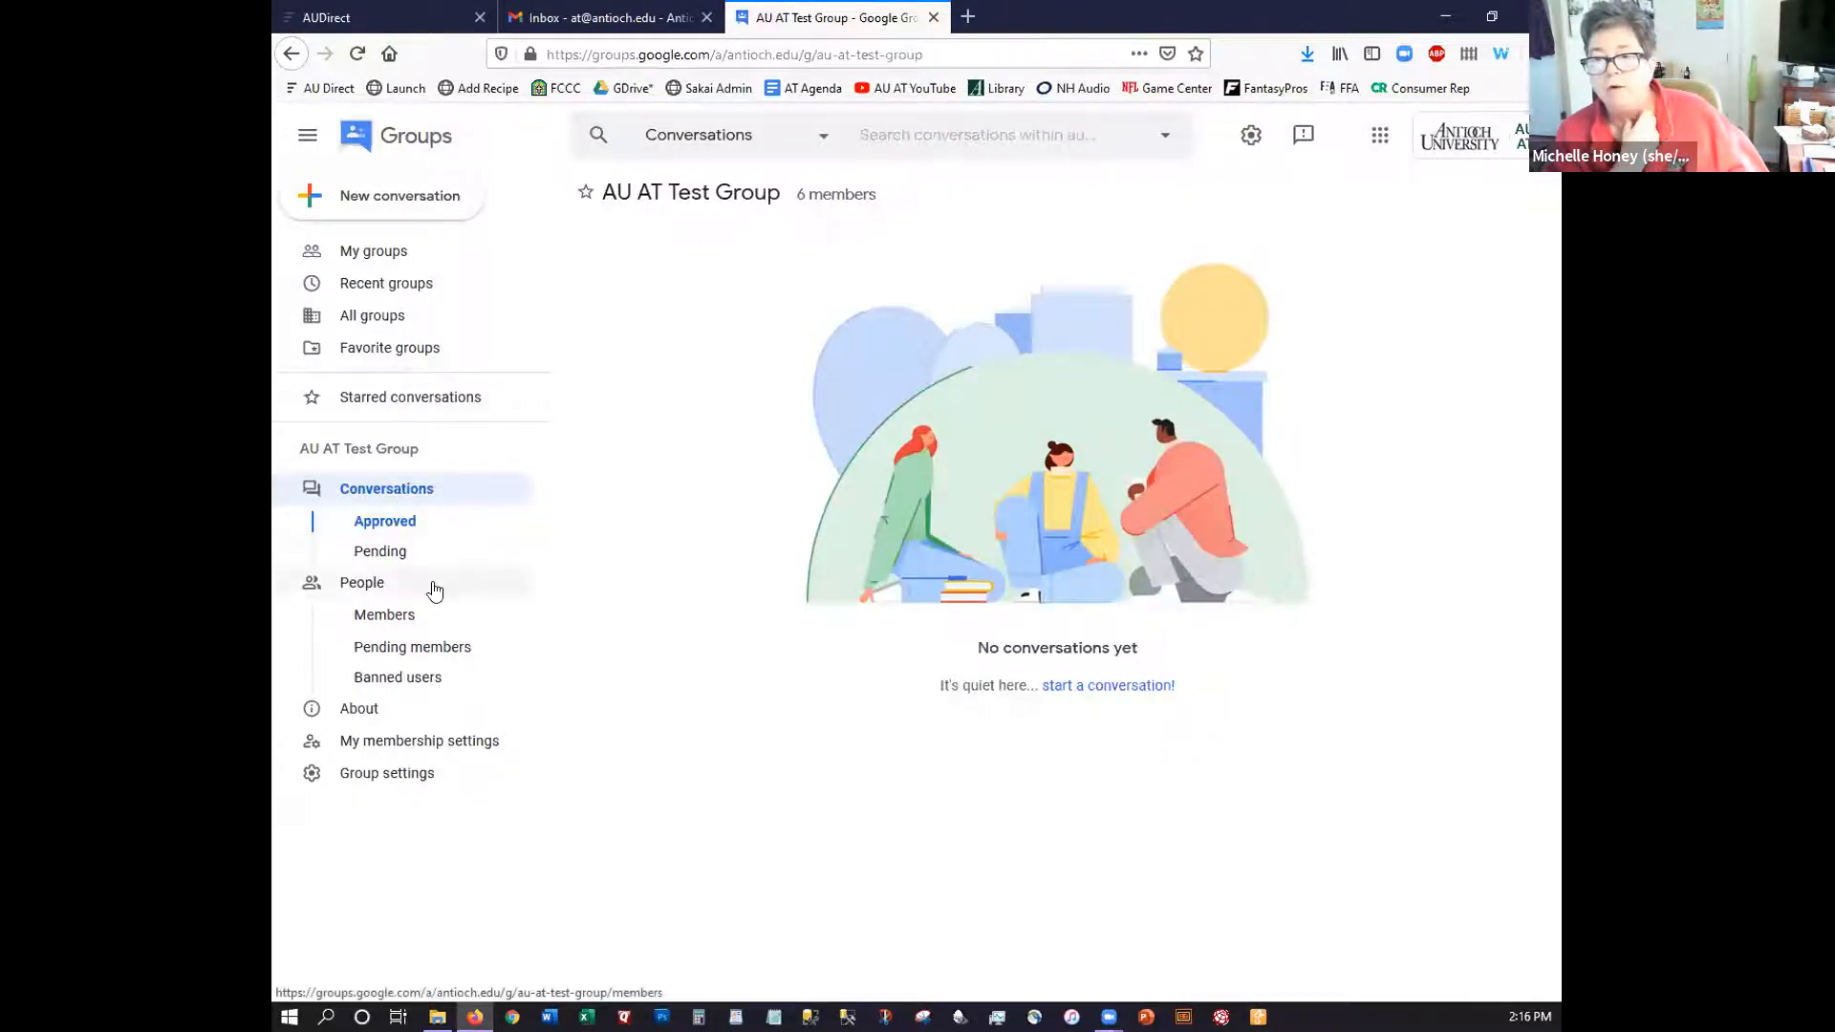
{"action": "left_click", "coordinate": [382, 619]}
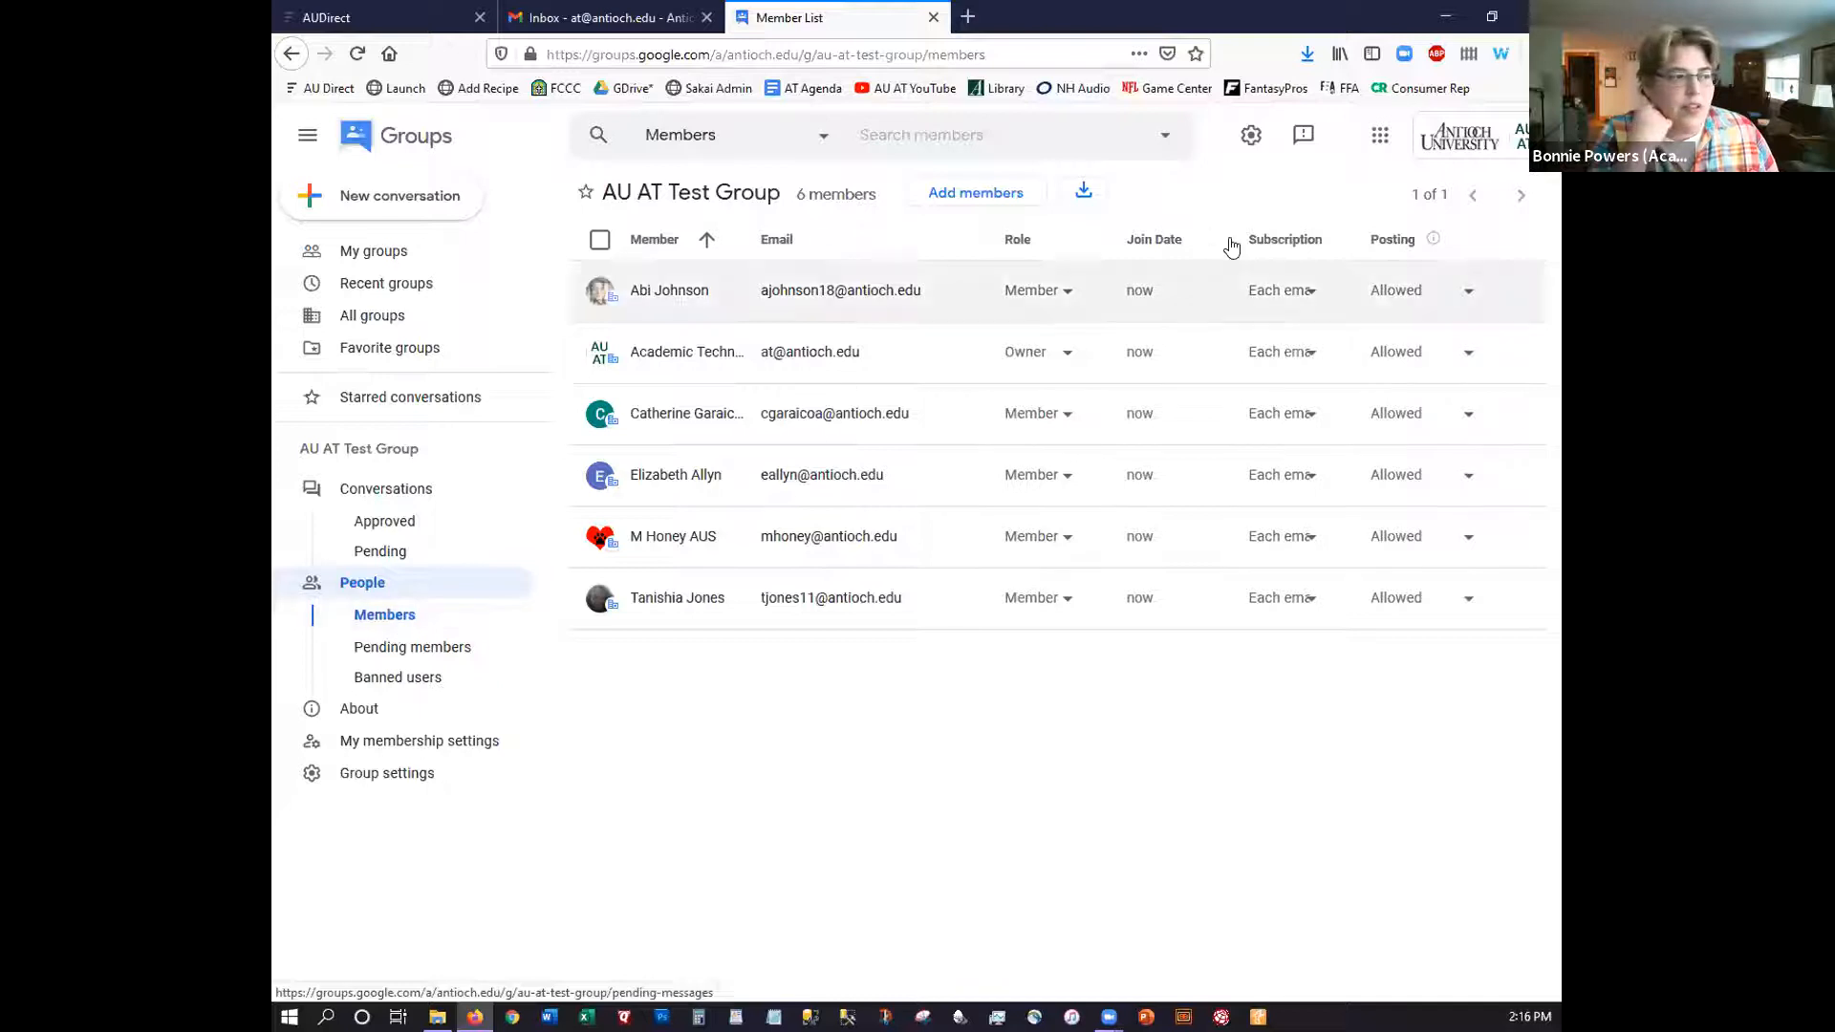
{"action": "left_click", "coordinate": [1315, 295]}
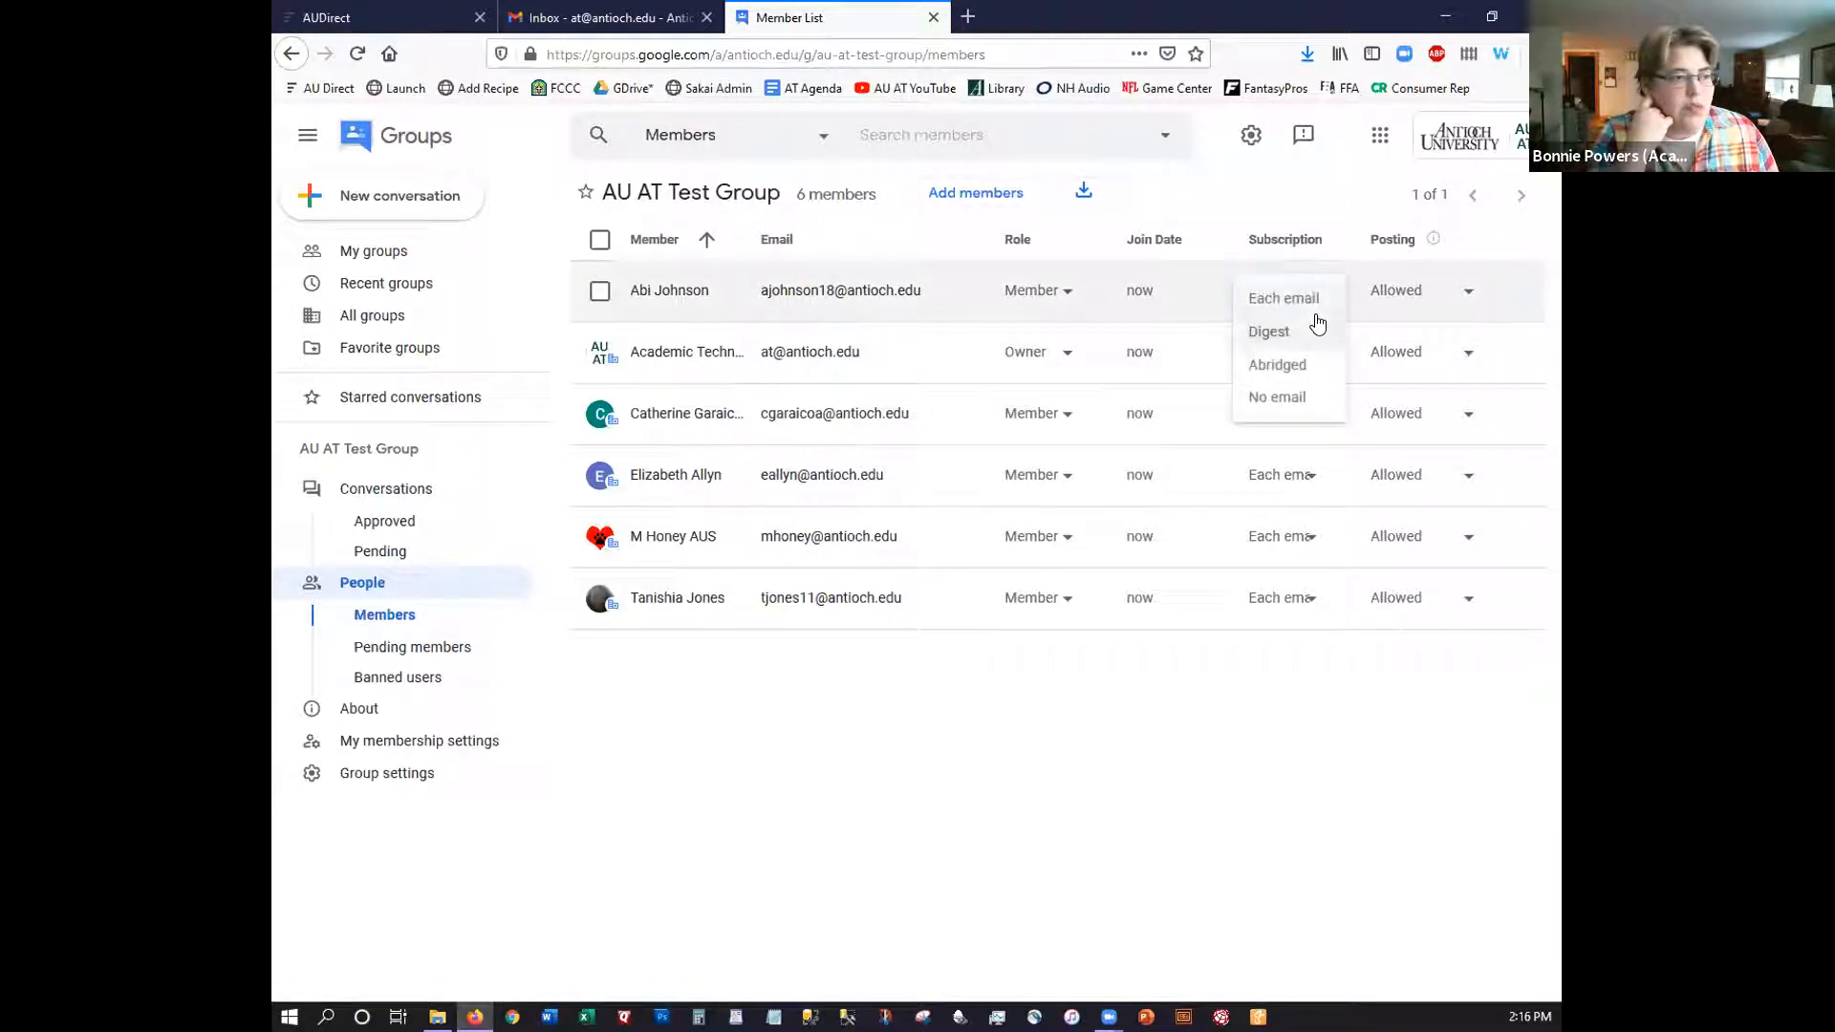
{"action": "left_click", "coordinate": [1311, 300]}
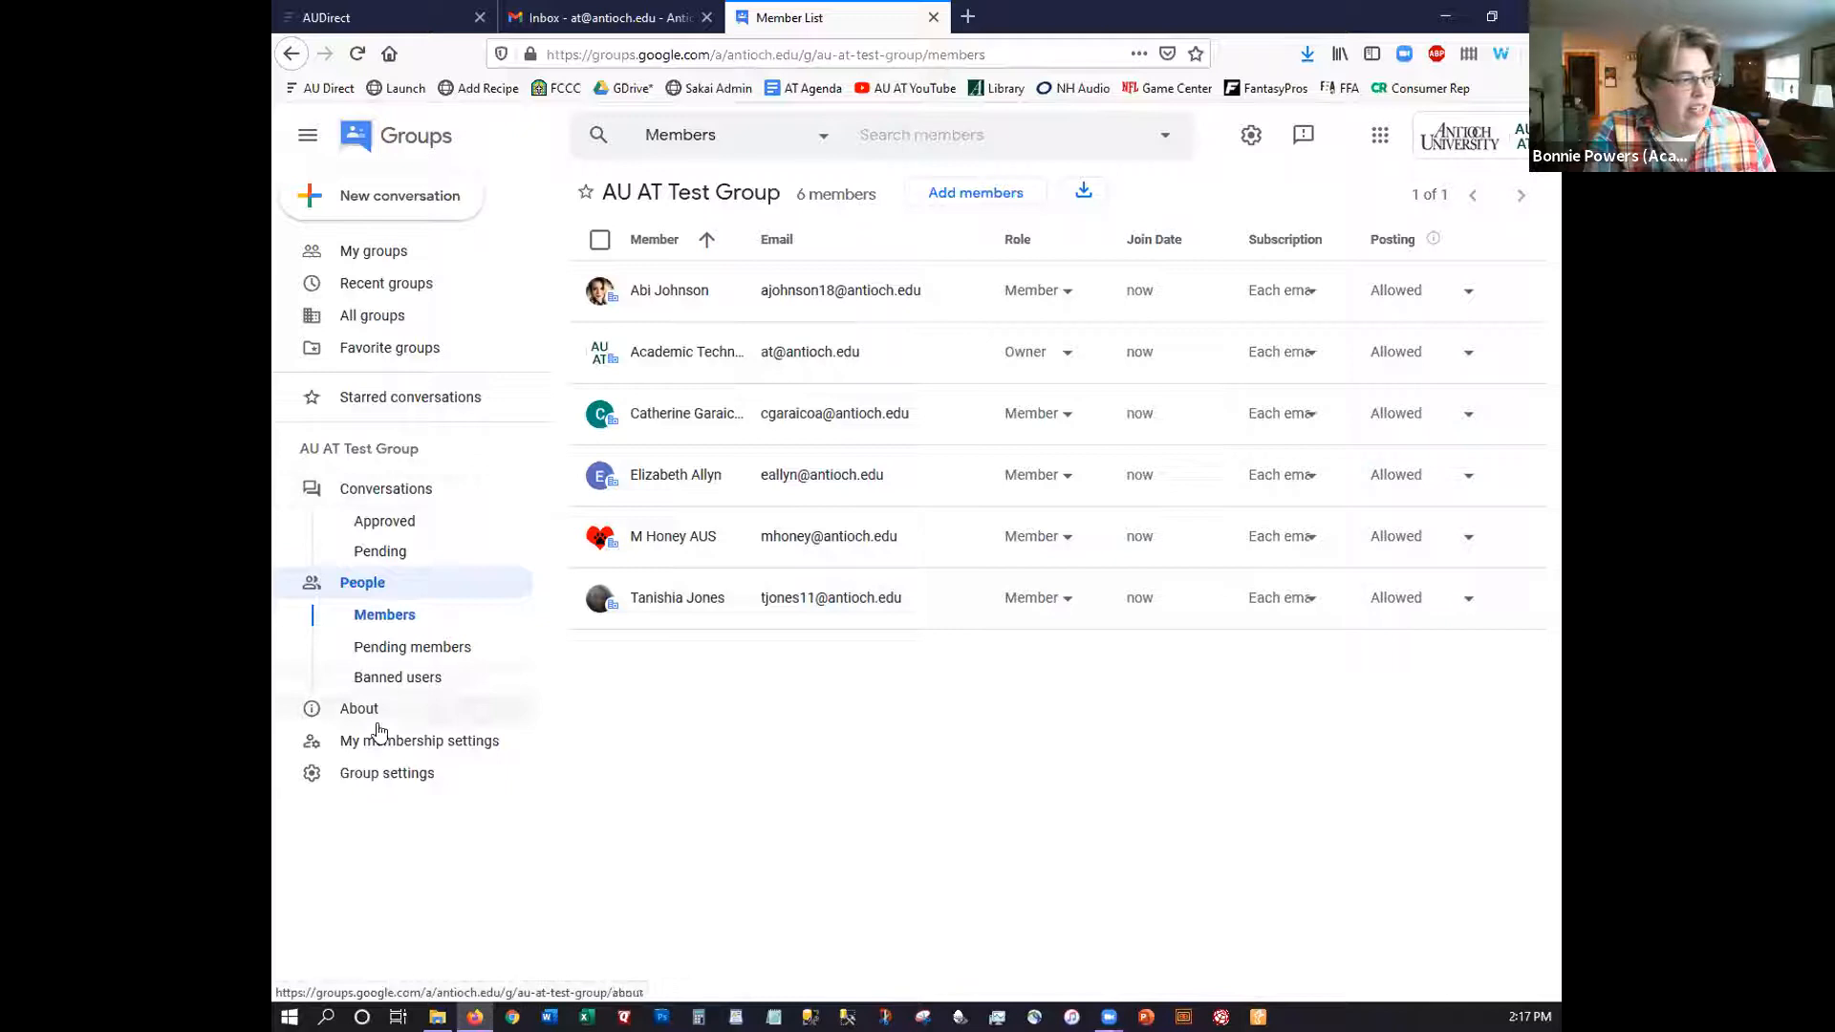
{"action": "left_click", "coordinate": [351, 493]}
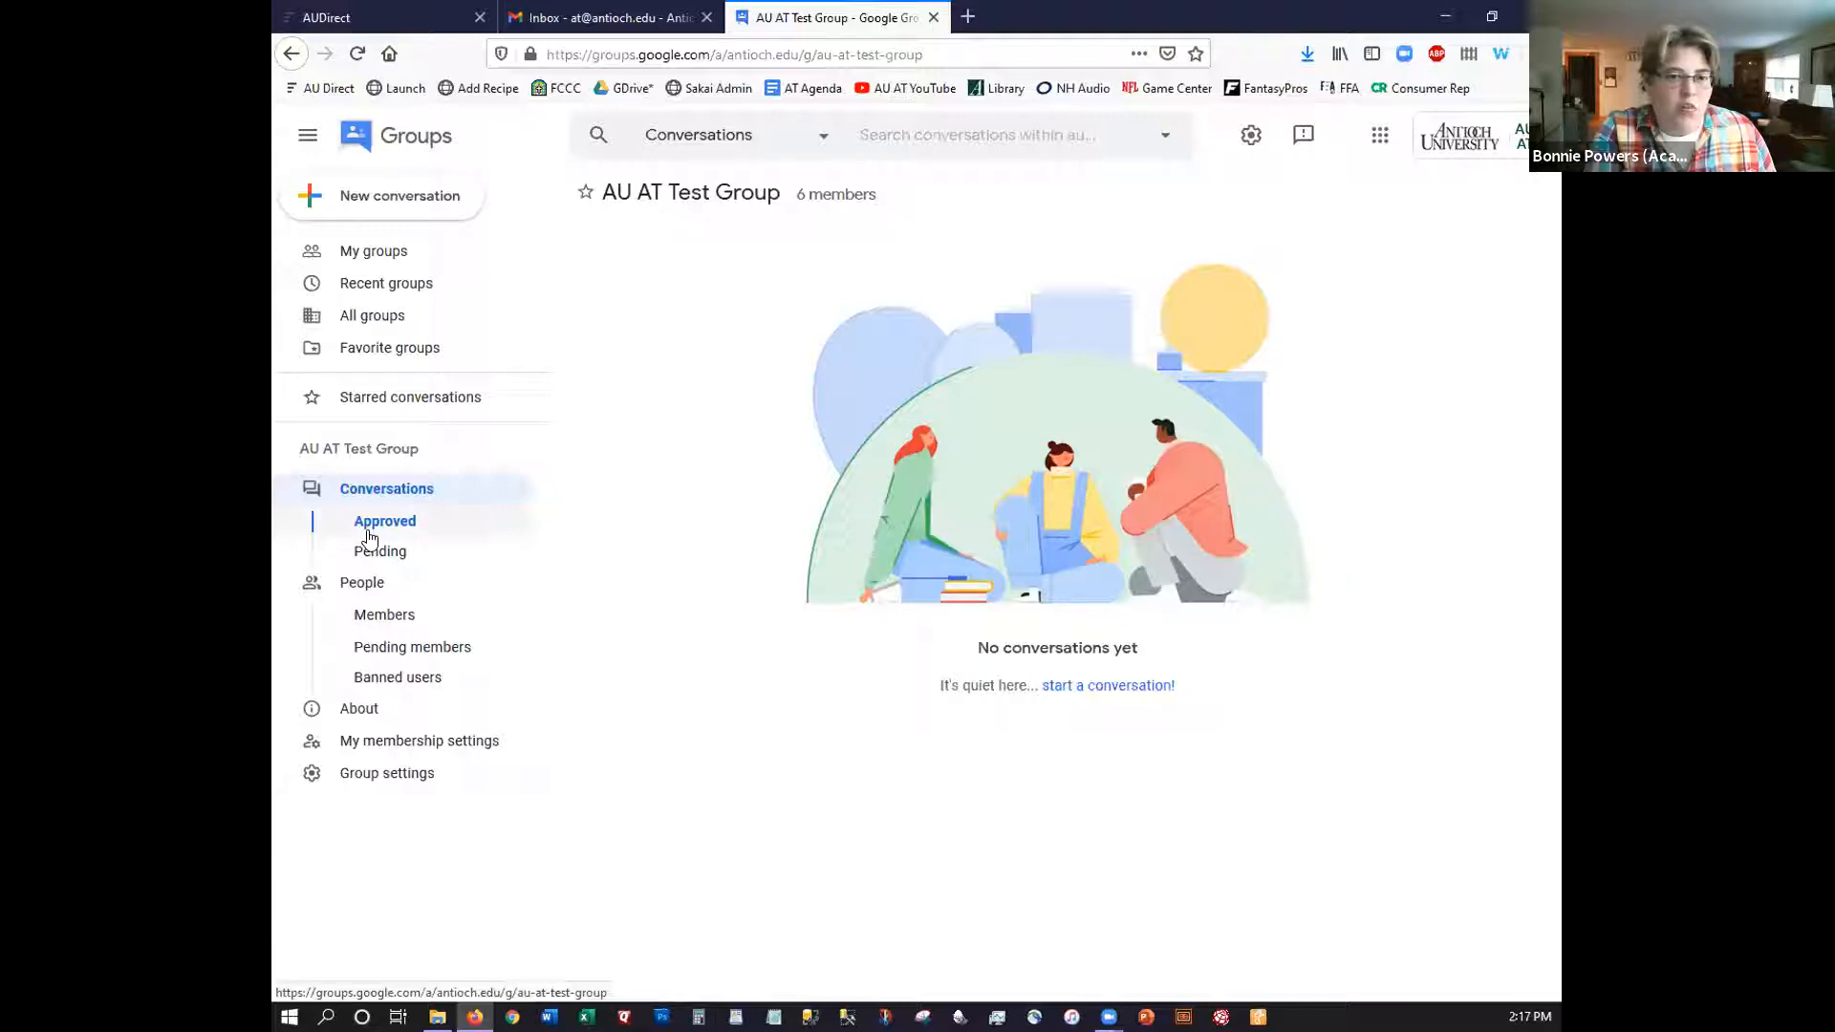
{"action": "left_click", "coordinate": [378, 559]}
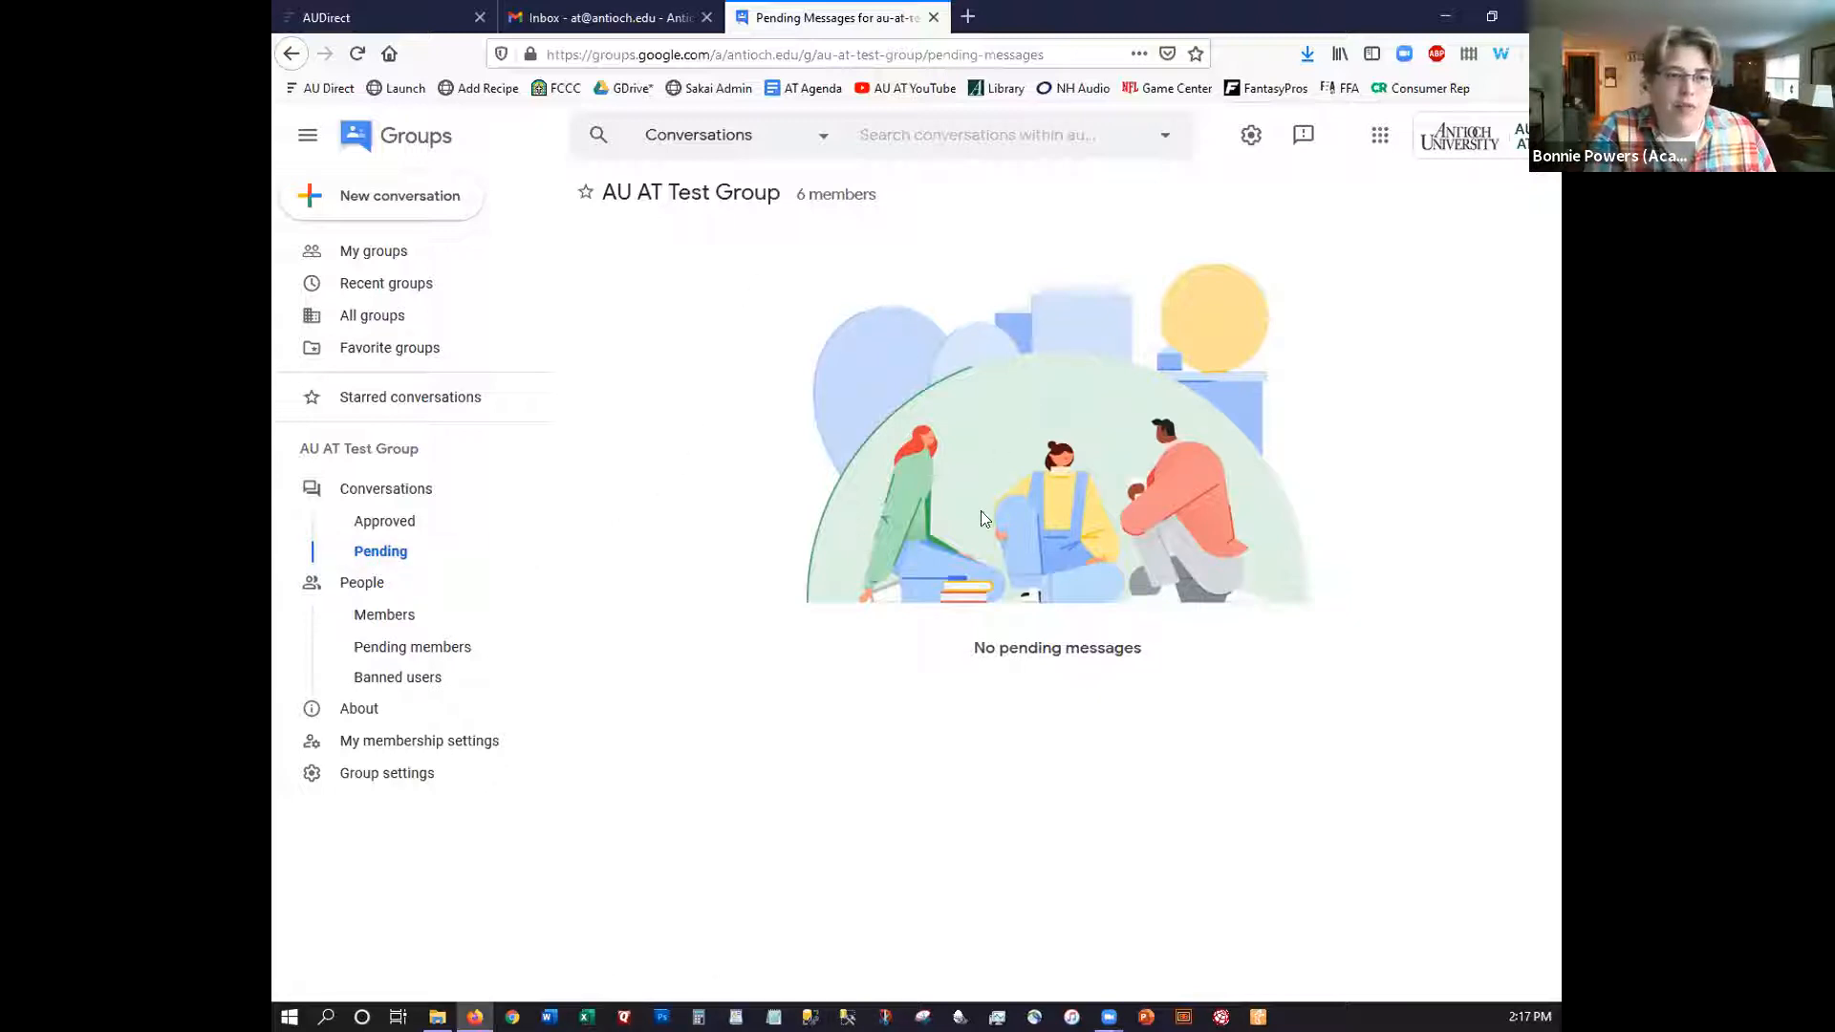
{"action": "left_click", "coordinate": [393, 617]}
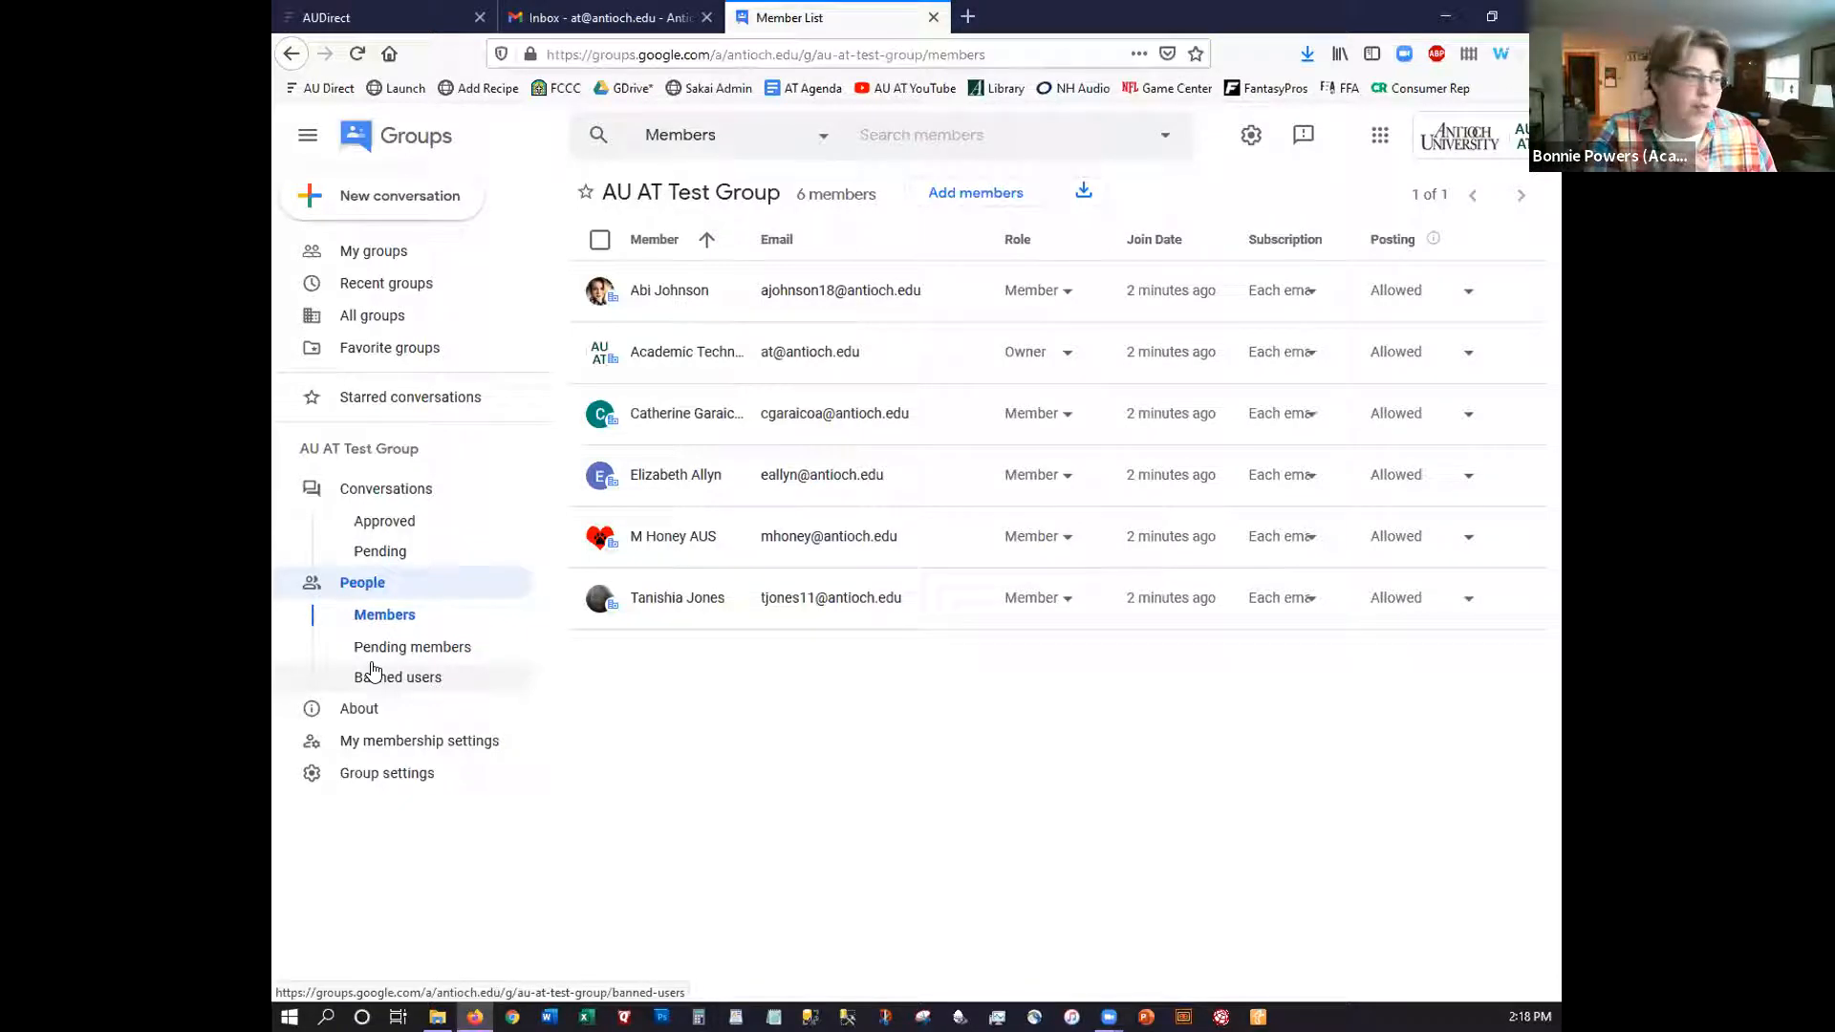
View the group's My membership settings, showing subscription set to Each email
{"action": "left_click", "coordinate": [363, 710]}
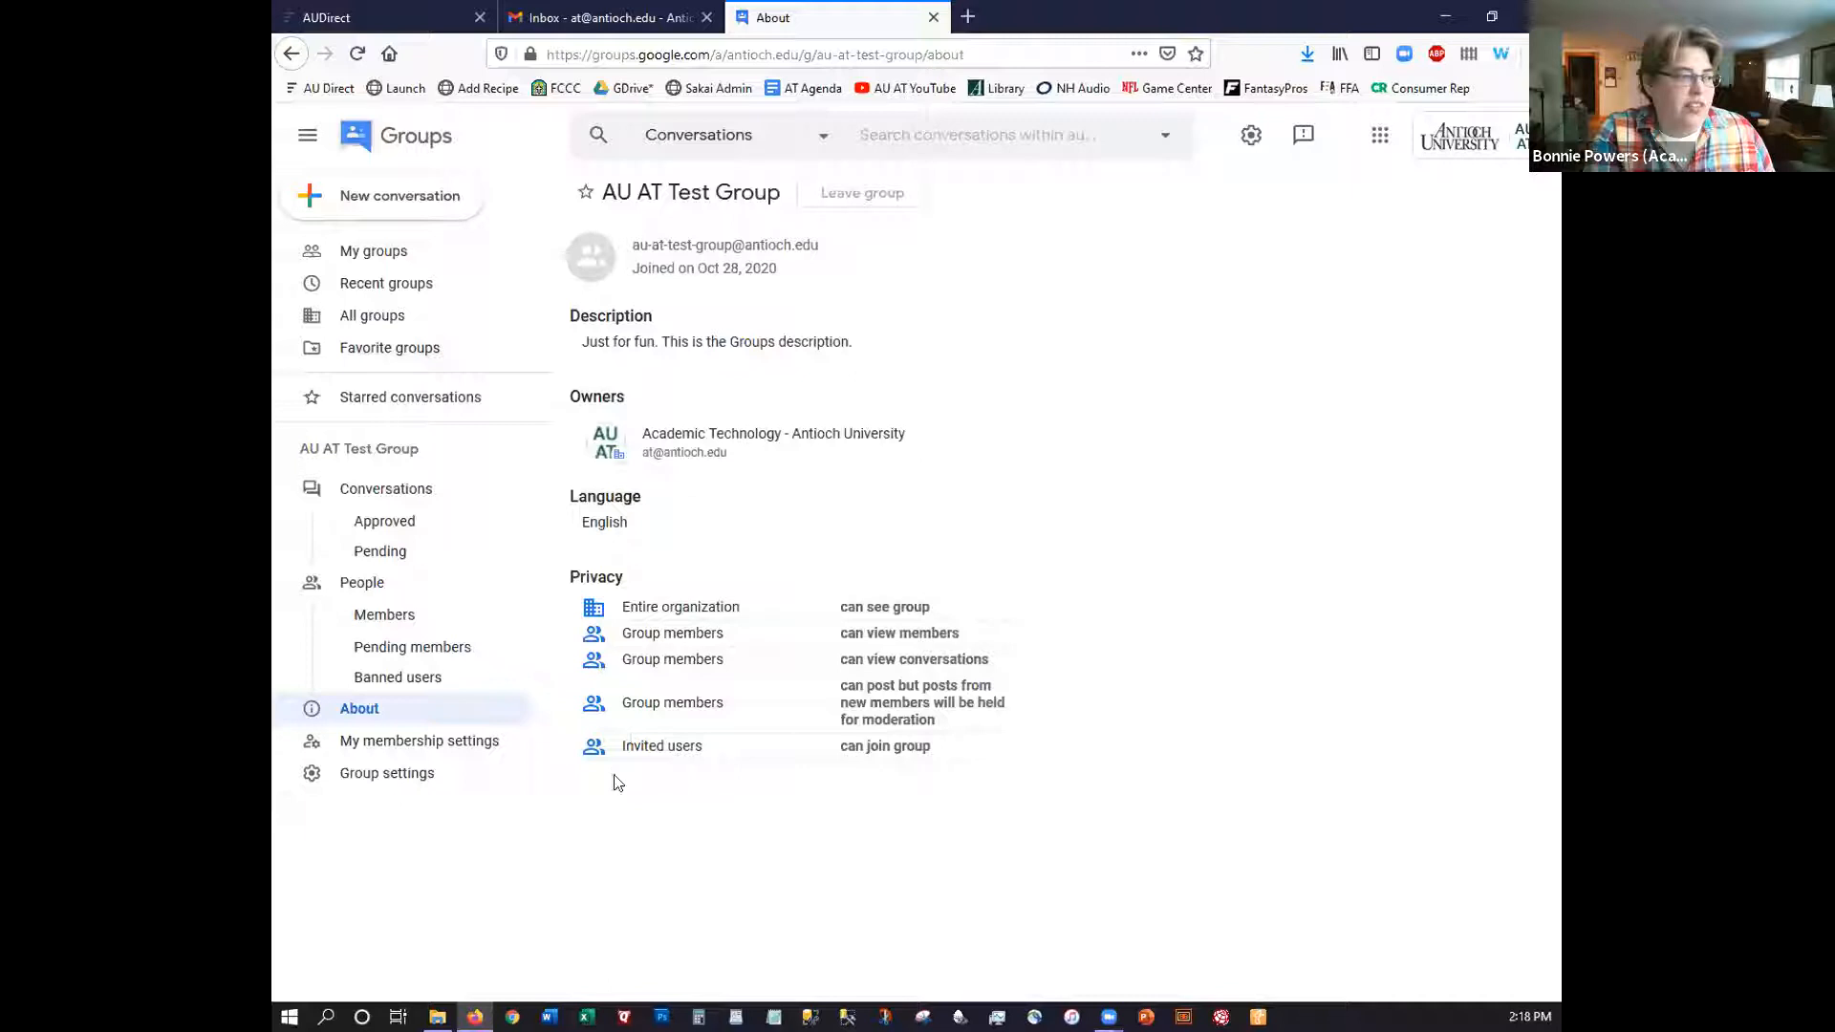
{"action": "left_click", "coordinate": [435, 751]}
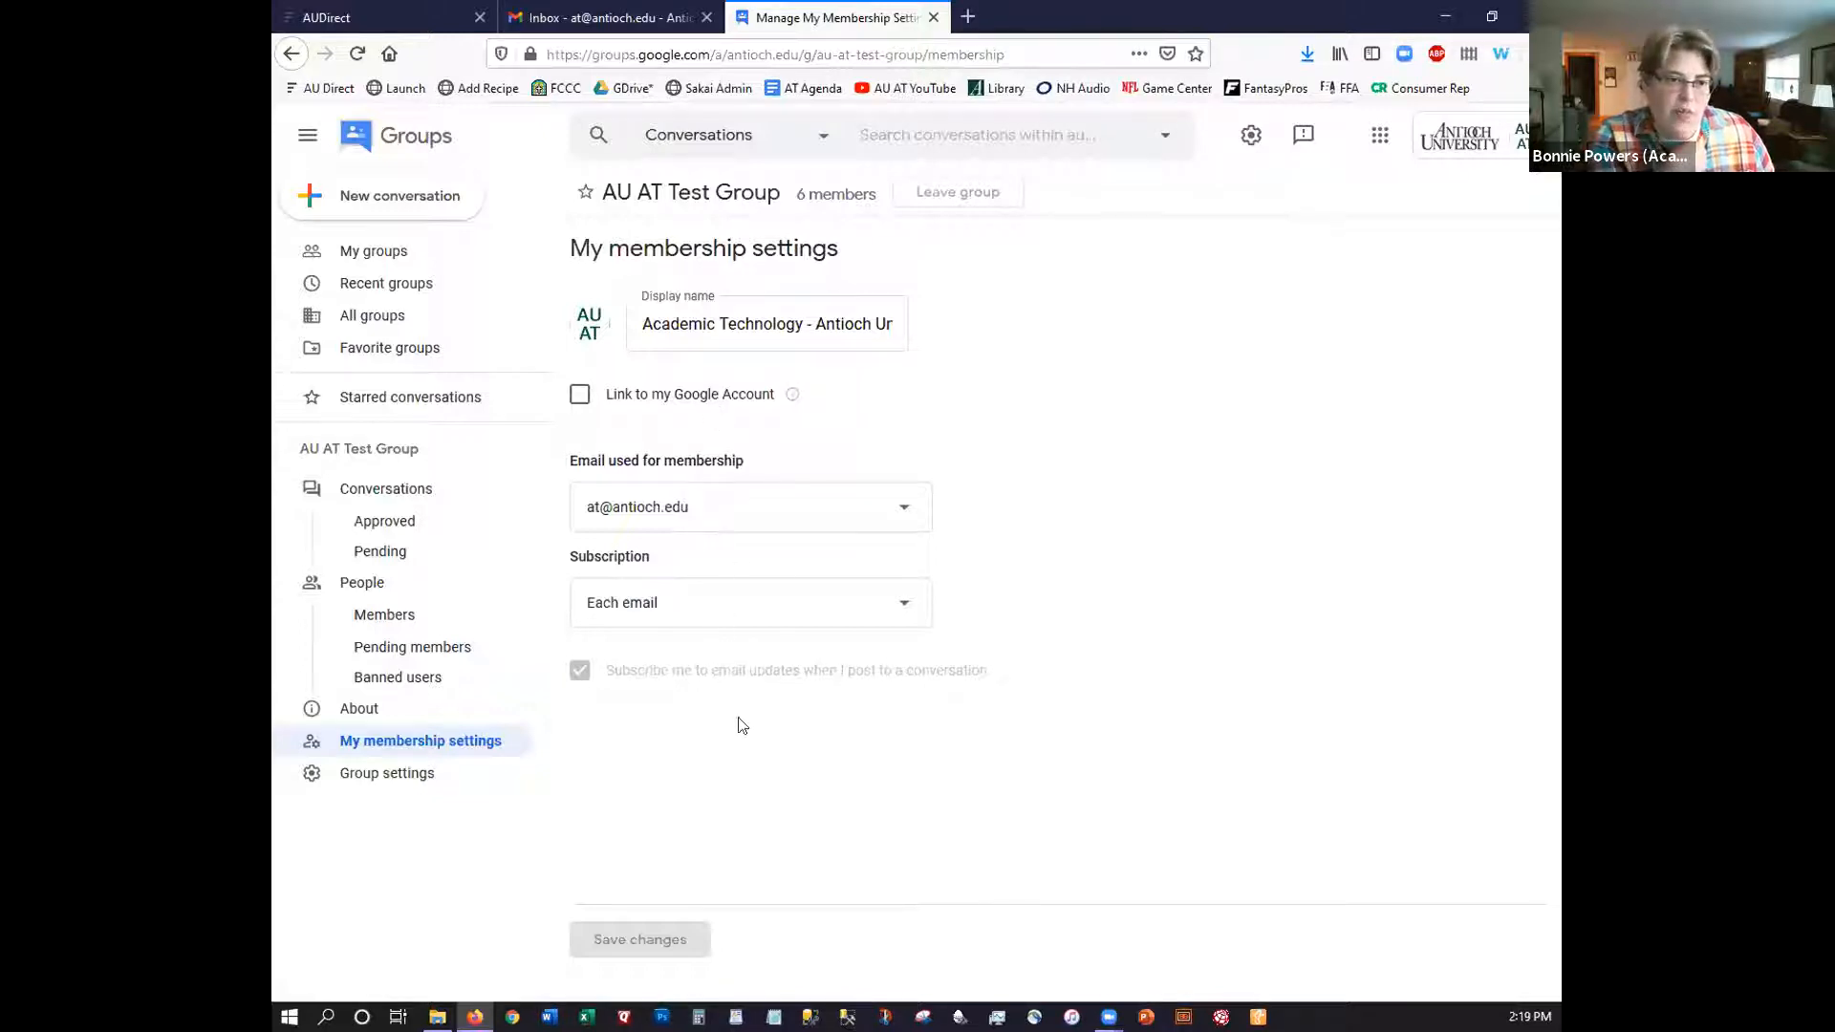
{"action": "left_click", "coordinate": [397, 775]}
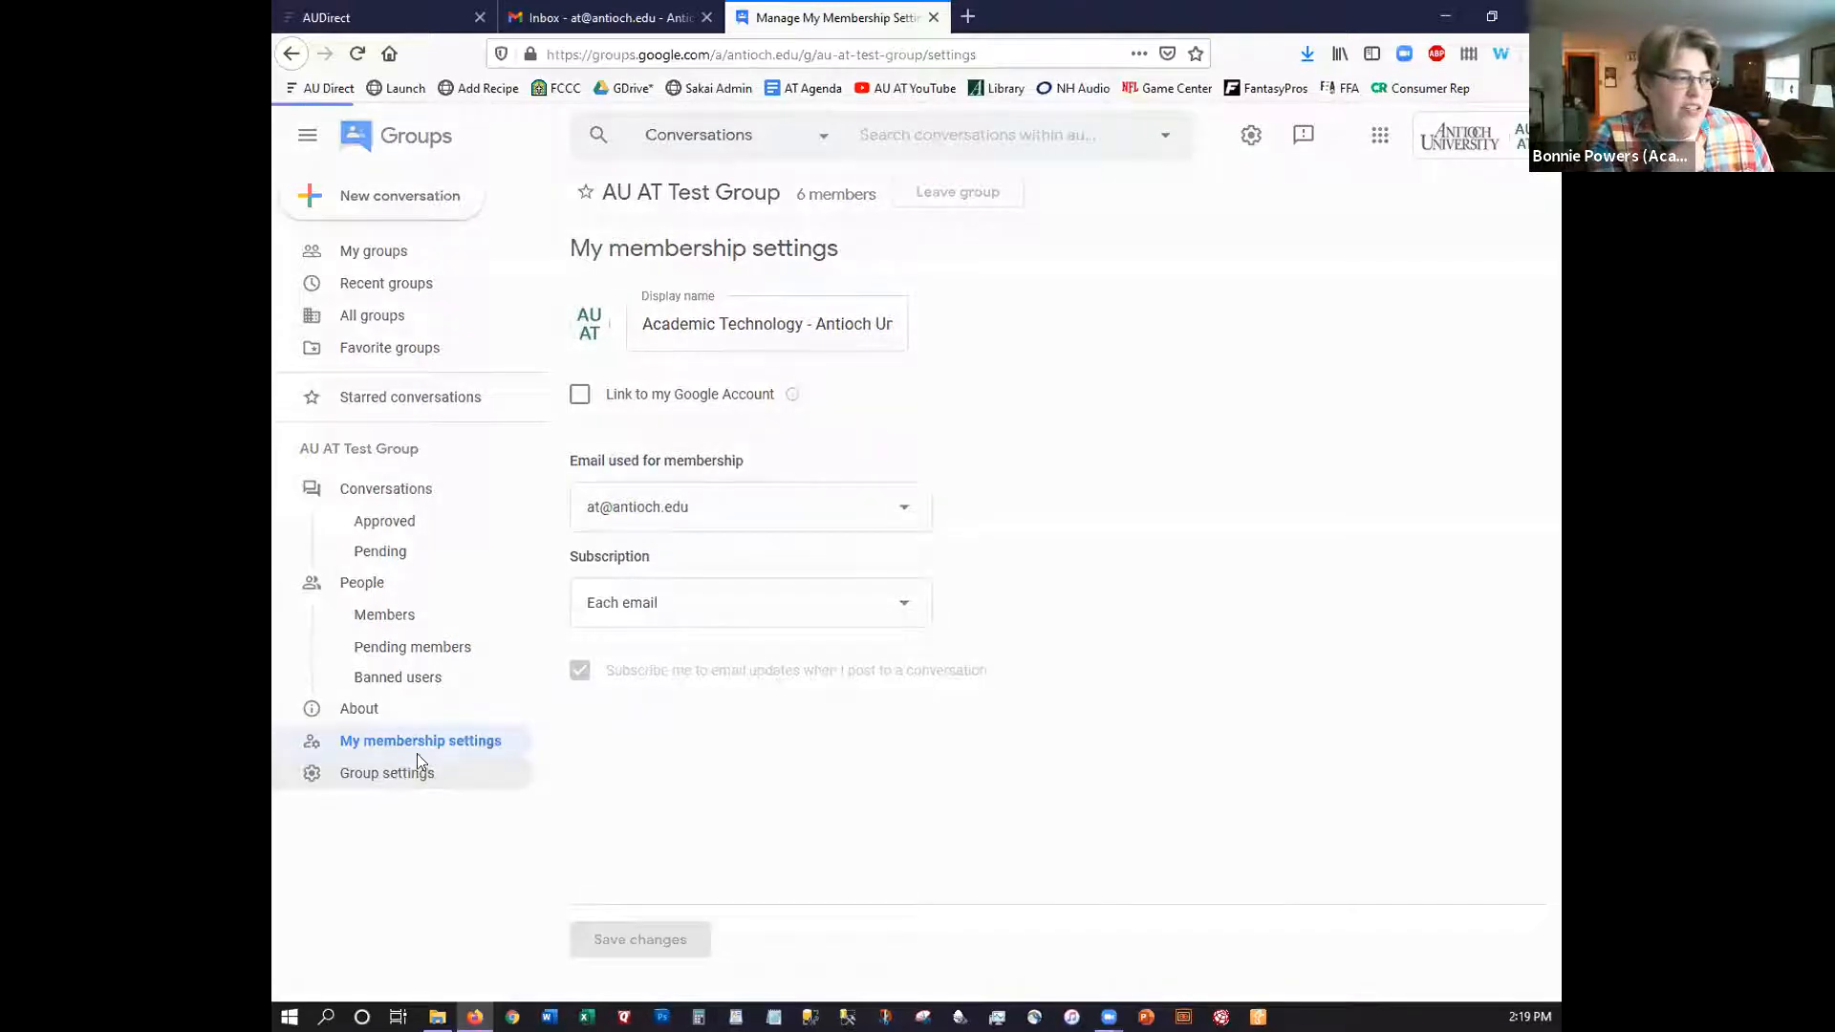
{"action": "scroll", "coordinate": [452, 694], "scroll_direction": "down", "scroll_amount": 1}
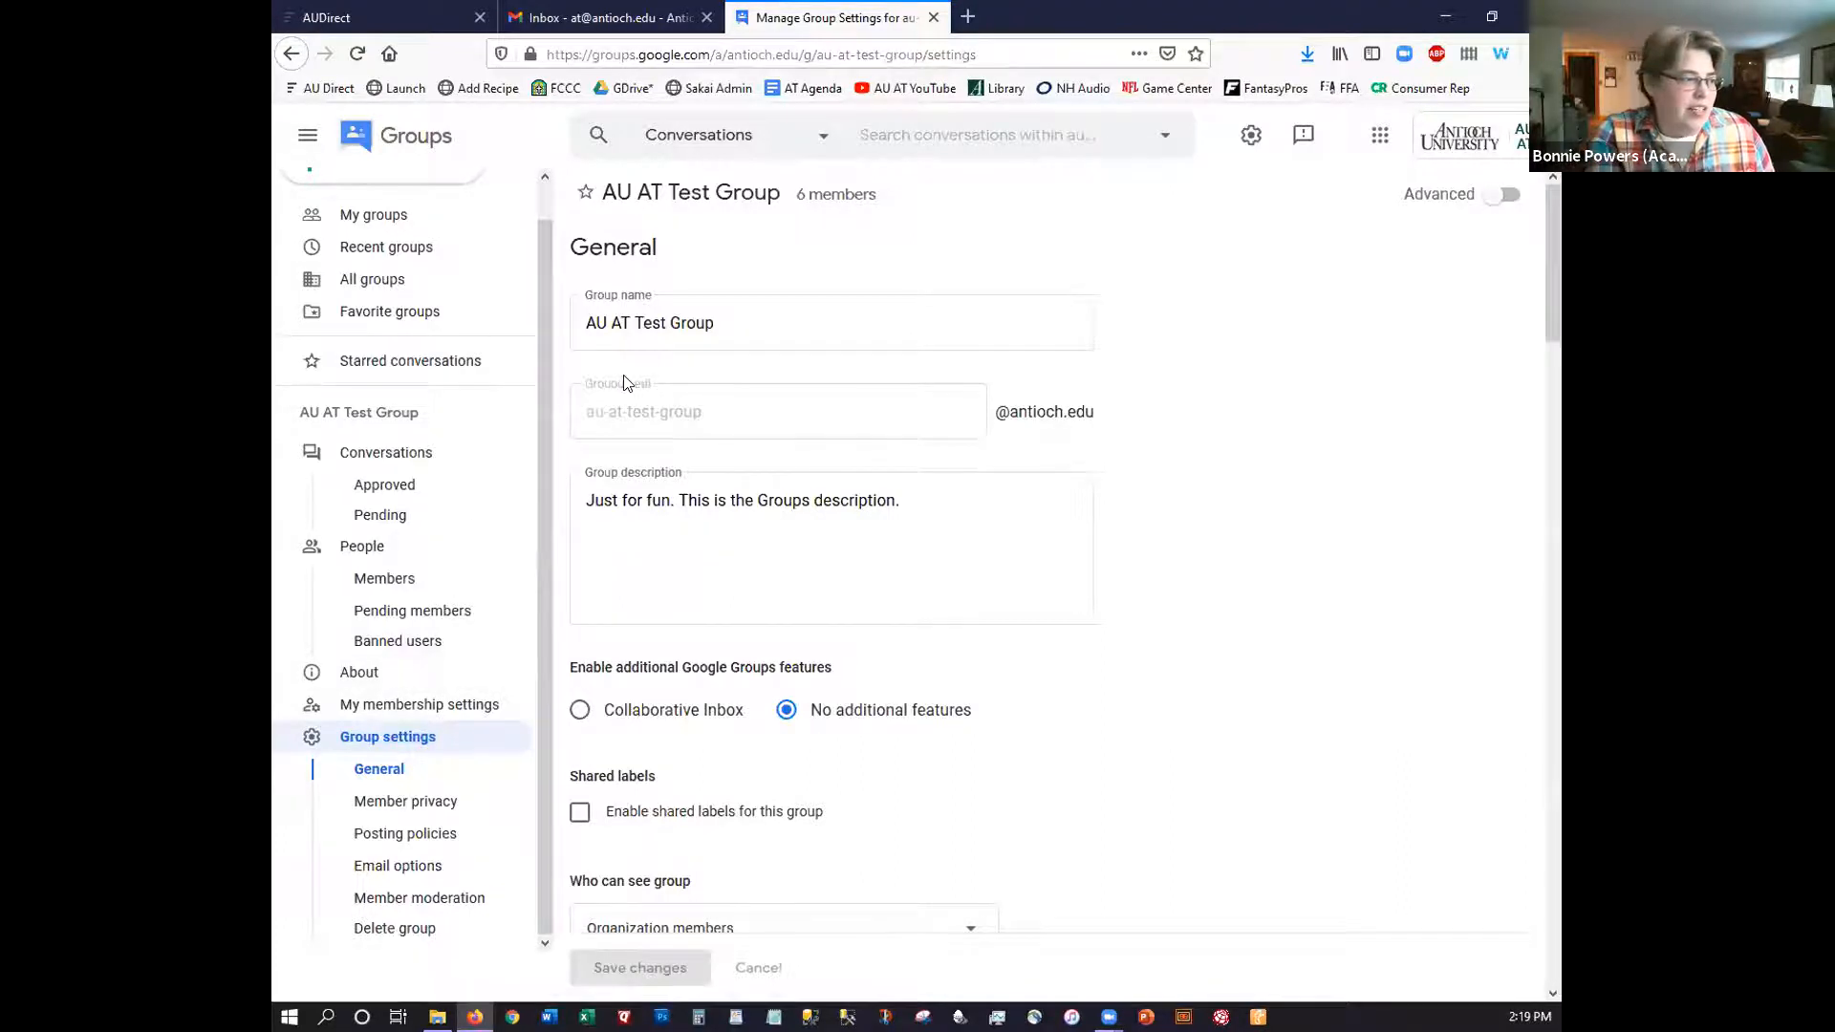
{"action": "scroll", "coordinate": [661, 455], "scroll_direction": "down", "scroll_amount": 3}
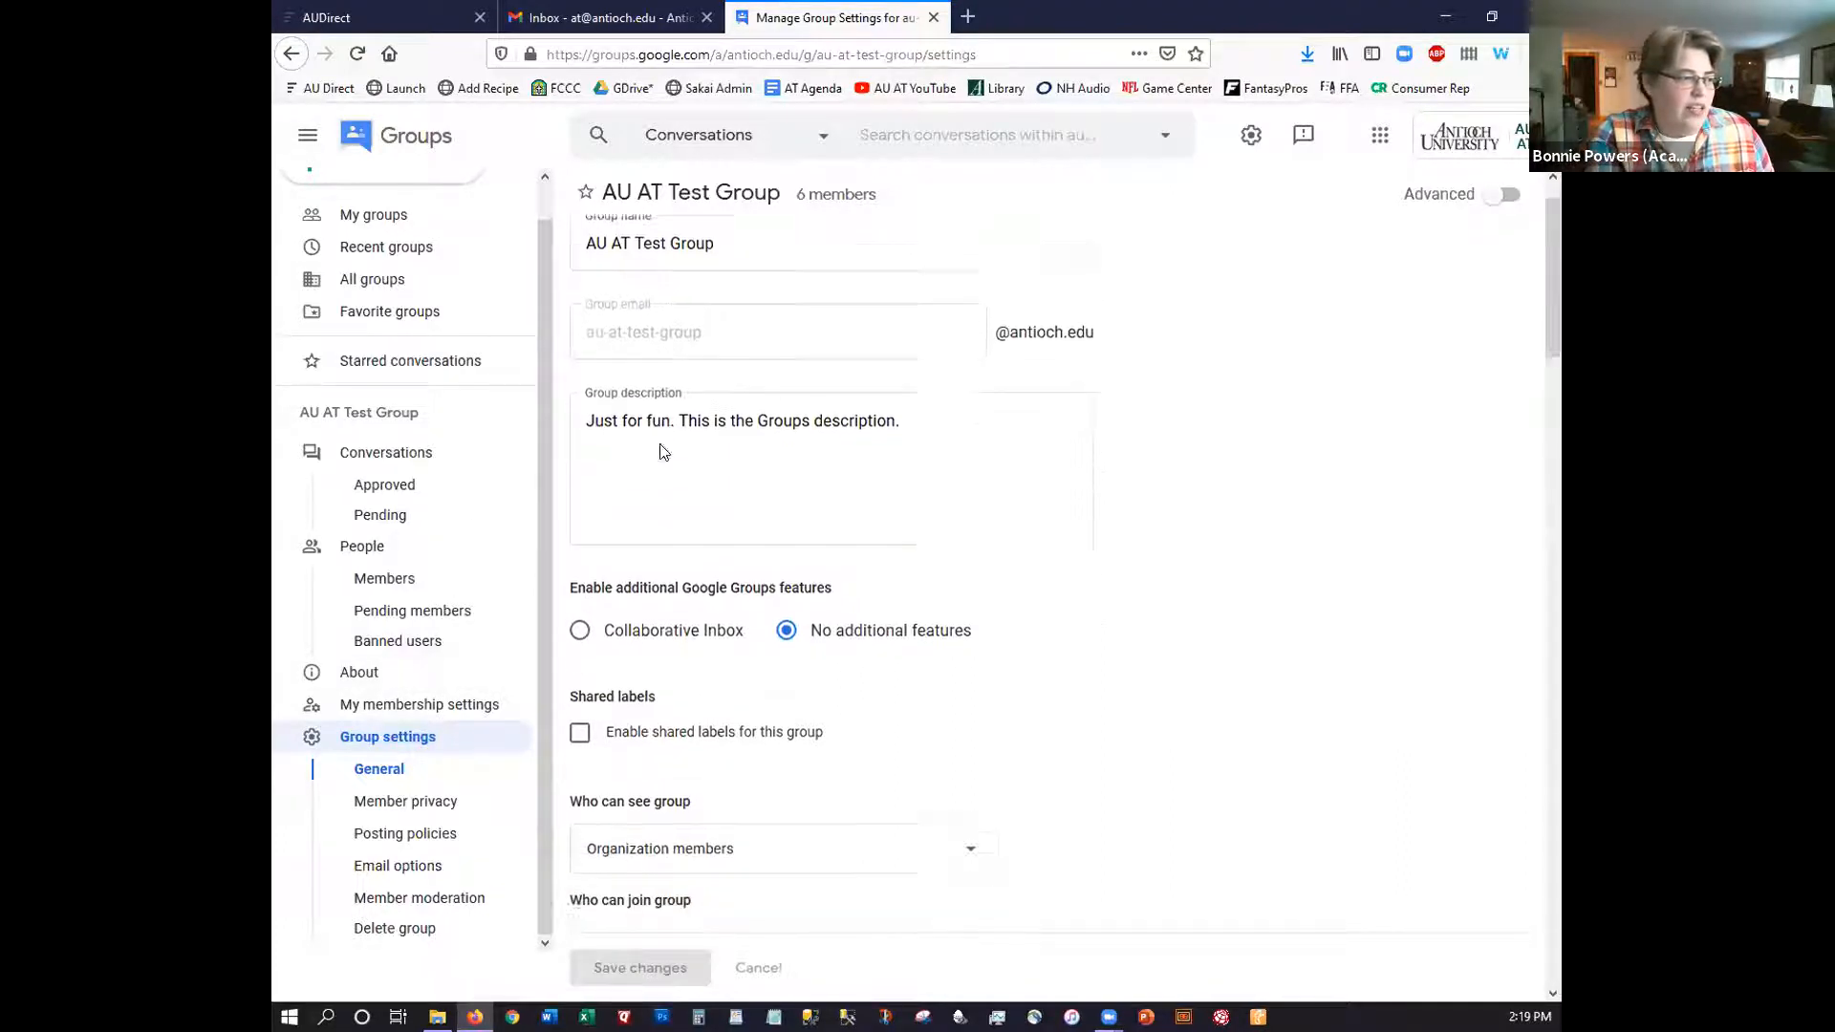
{"action": "scroll", "coordinate": [661, 455], "scroll_direction": "down", "scroll_amount": 1}
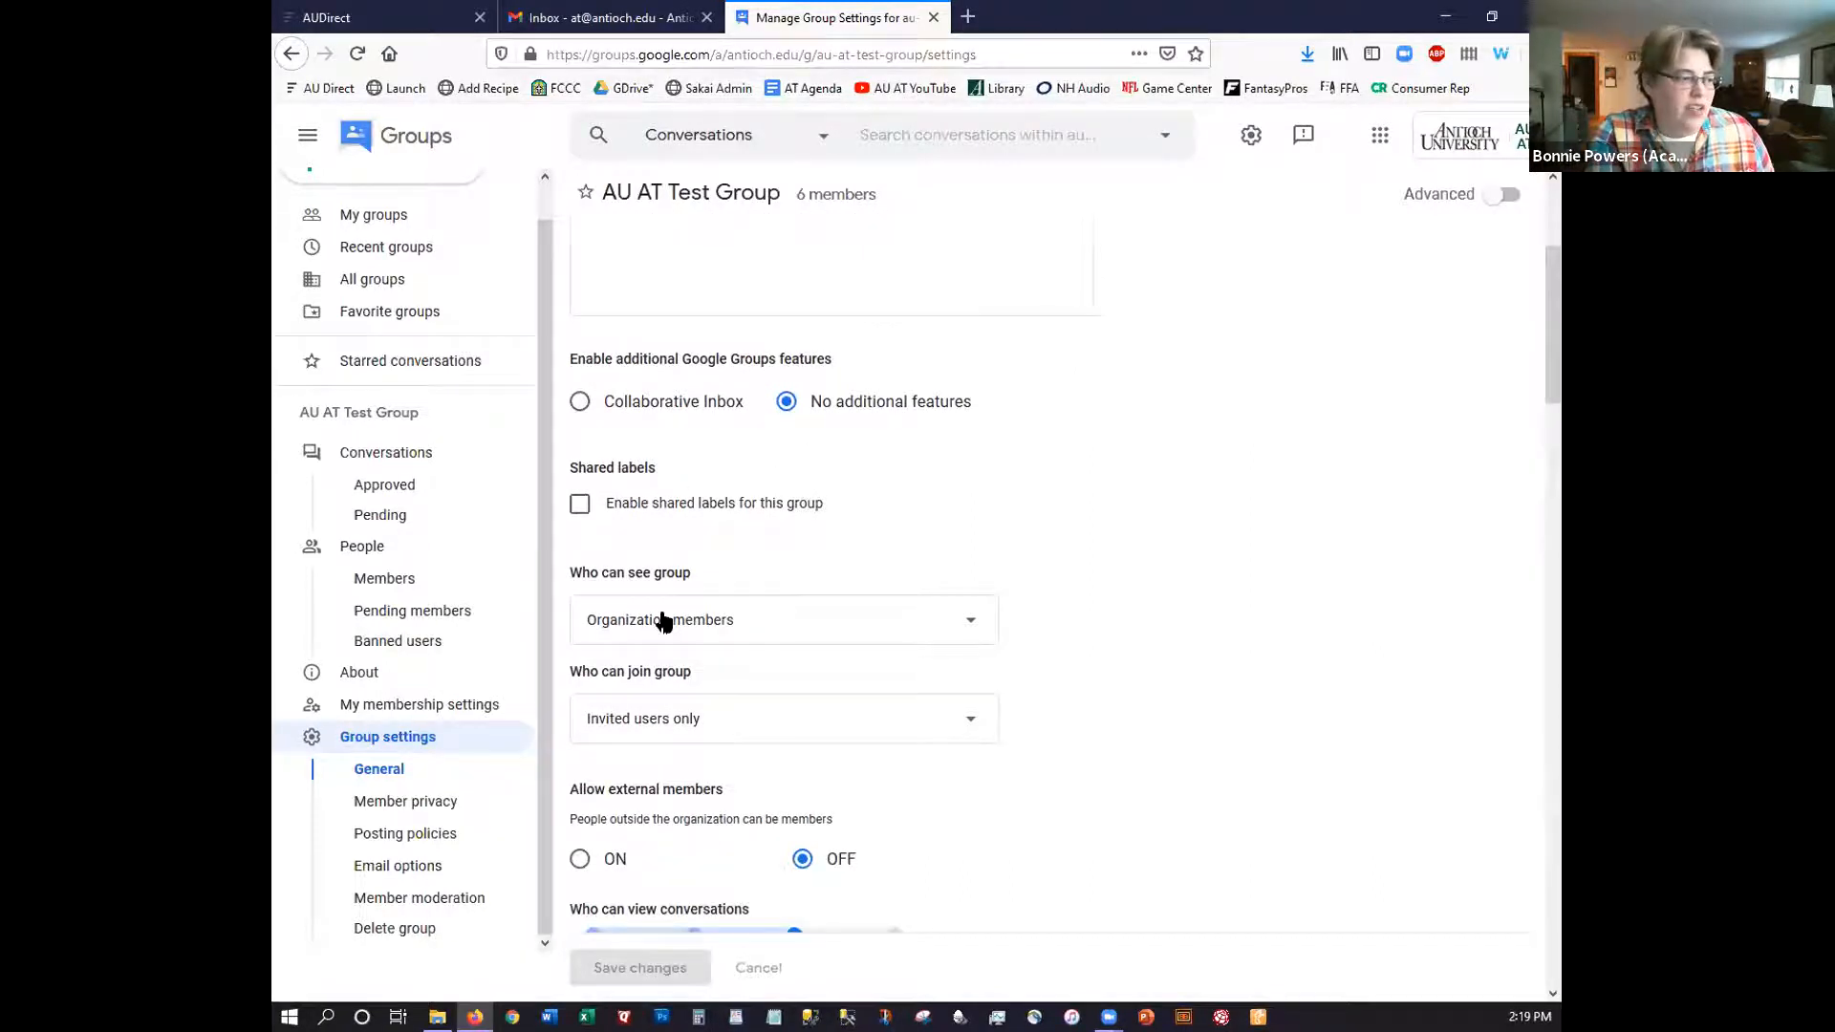
{"action": "scroll", "coordinate": [665, 622], "scroll_direction": "down", "scroll_amount": 4}
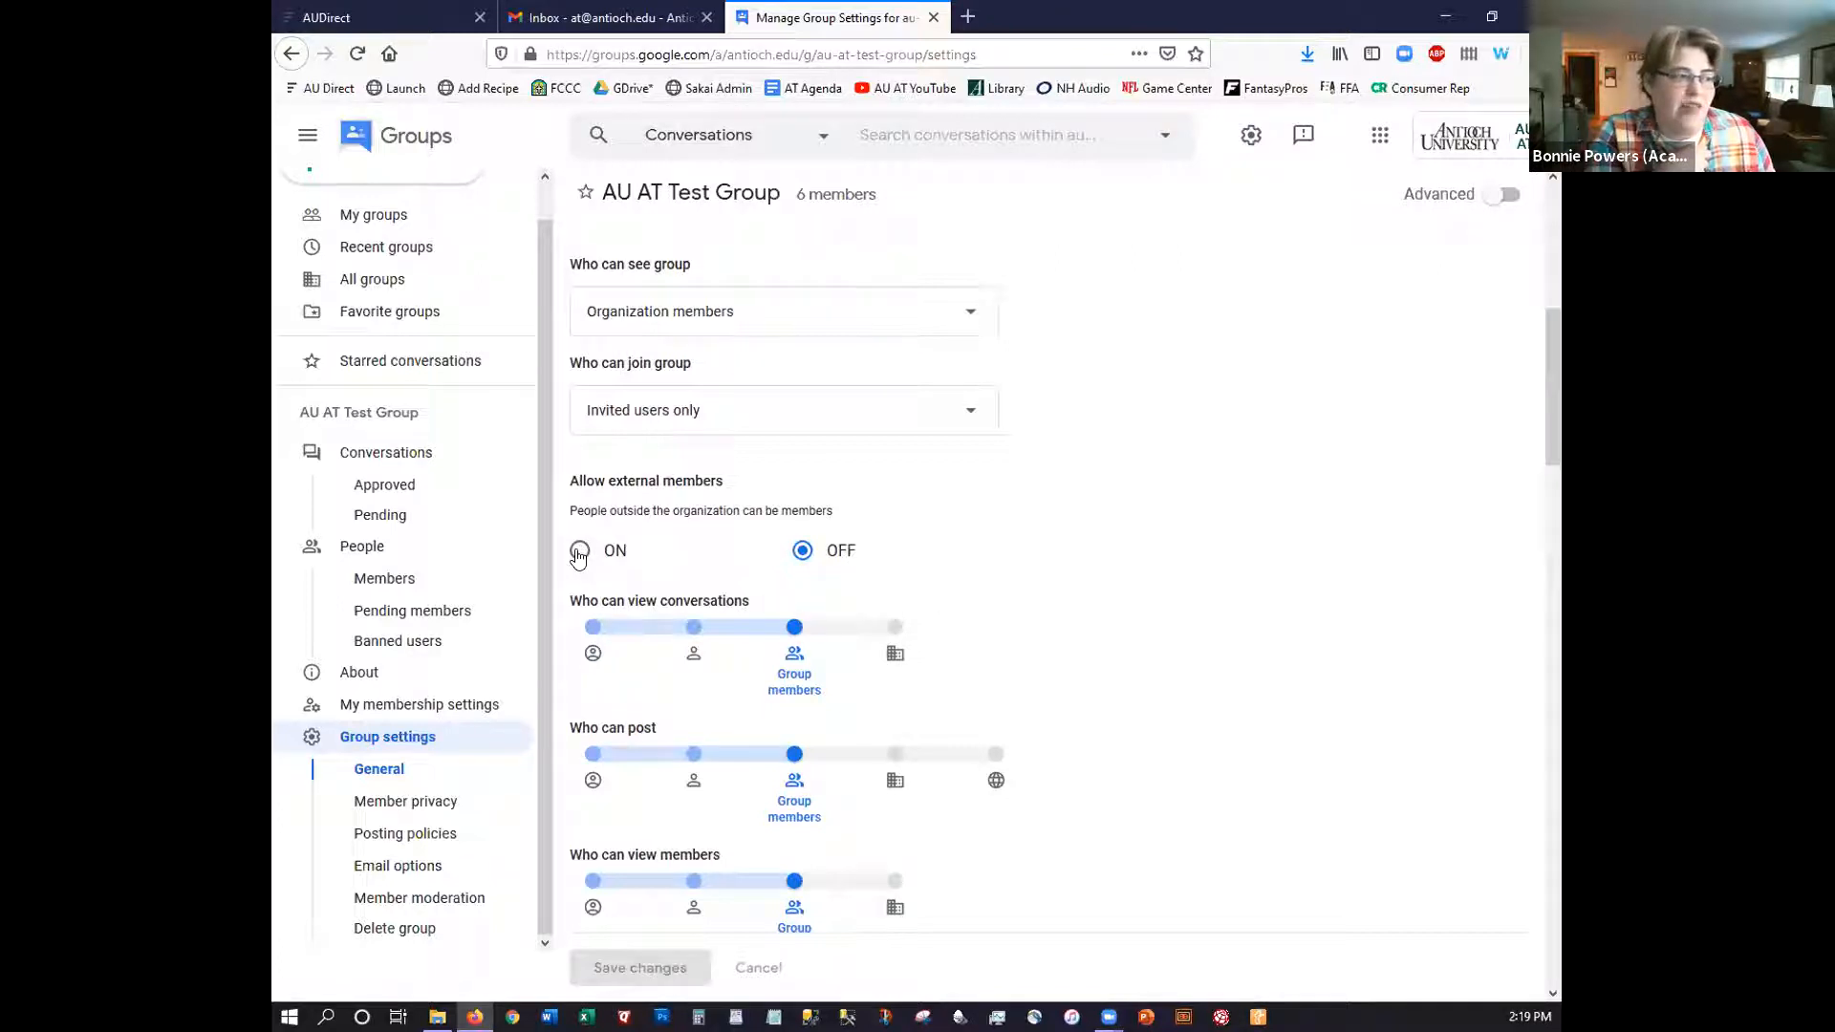
Check Member privacy identification options, leaving it at Either display name or organization profile
{"action": "left_click", "coordinate": [424, 808]}
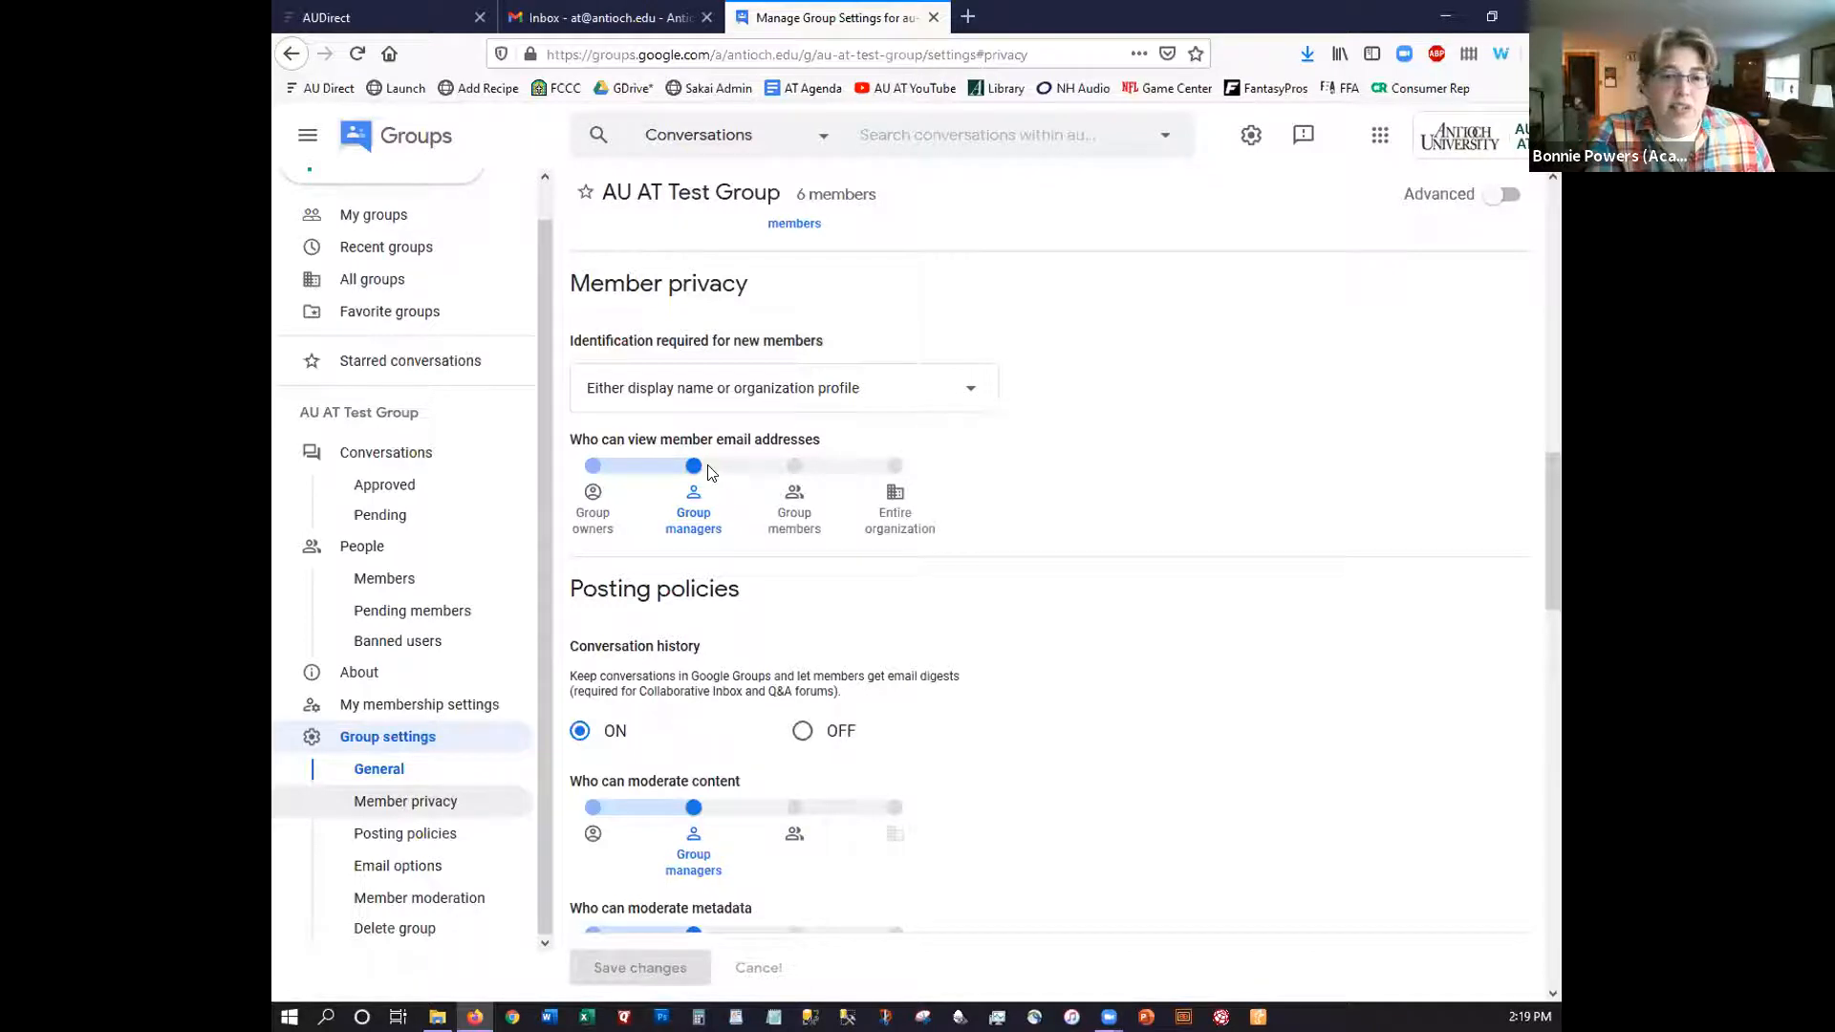
{"action": "left_click", "coordinate": [703, 398]}
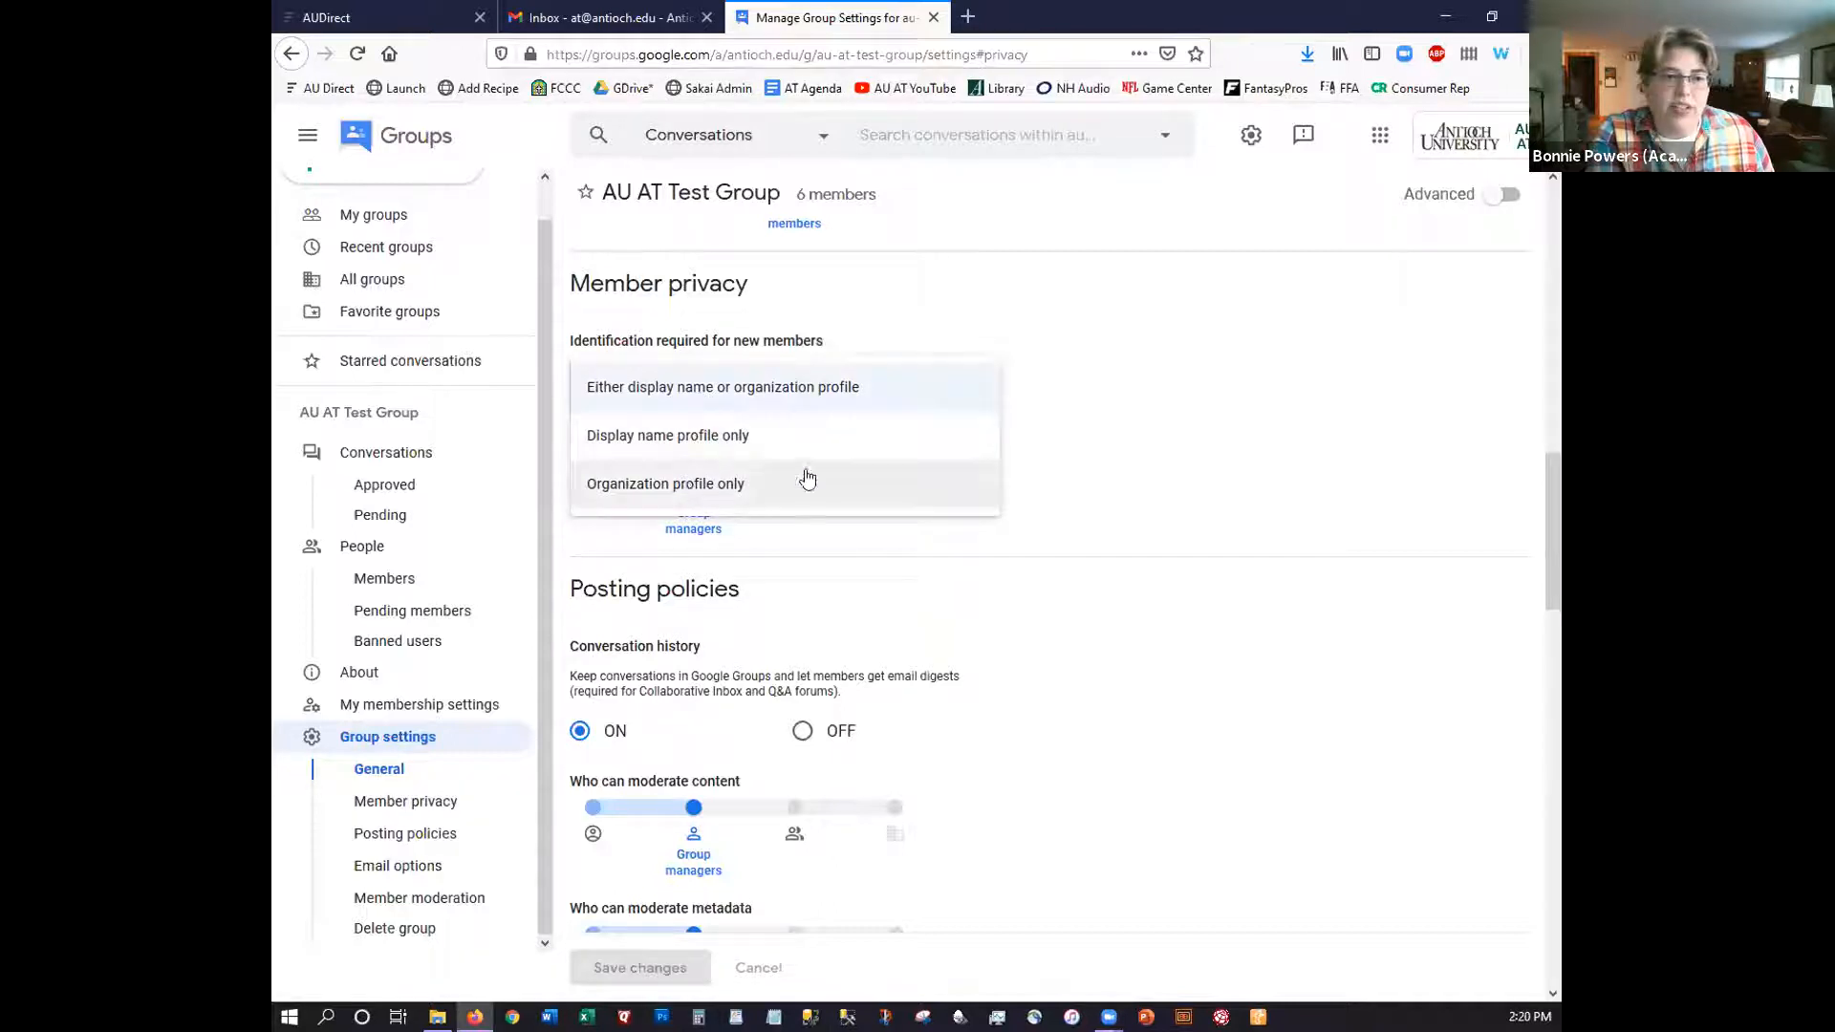
{"action": "left_click", "coordinate": [1086, 481]}
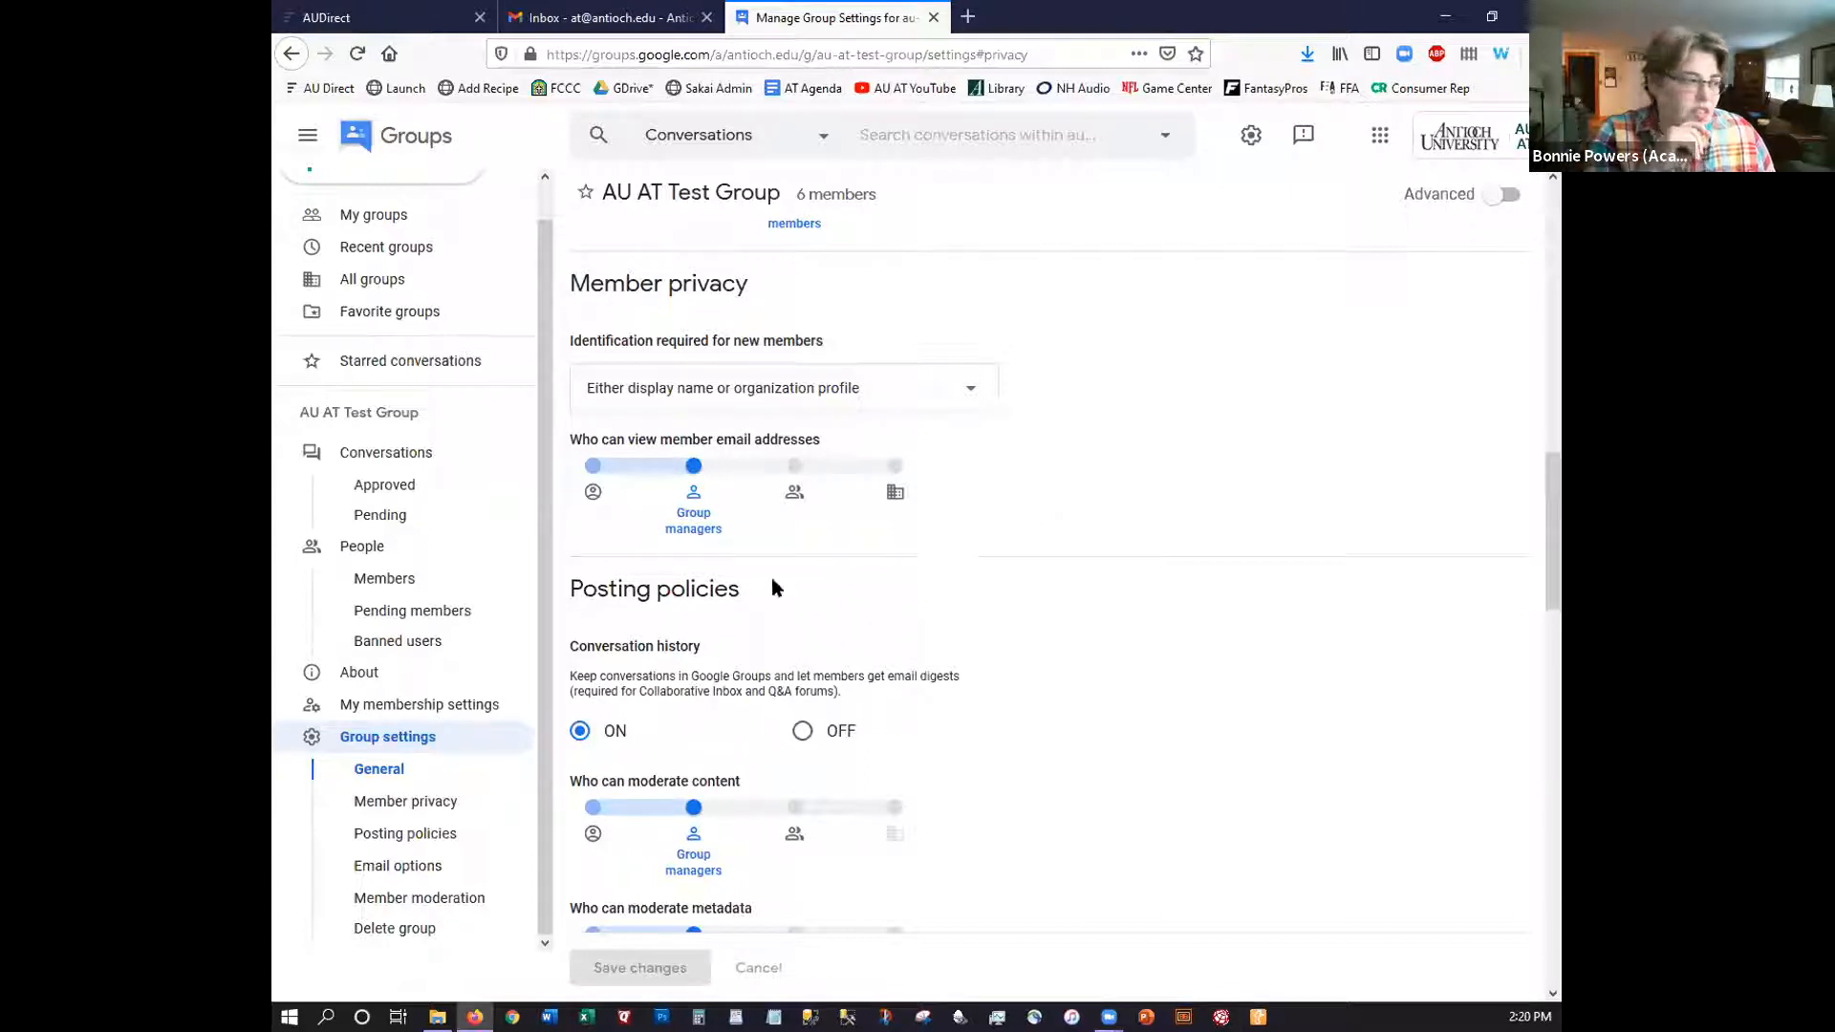
{"action": "scroll", "coordinate": [693, 656], "scroll_direction": "down", "scroll_amount": 5}
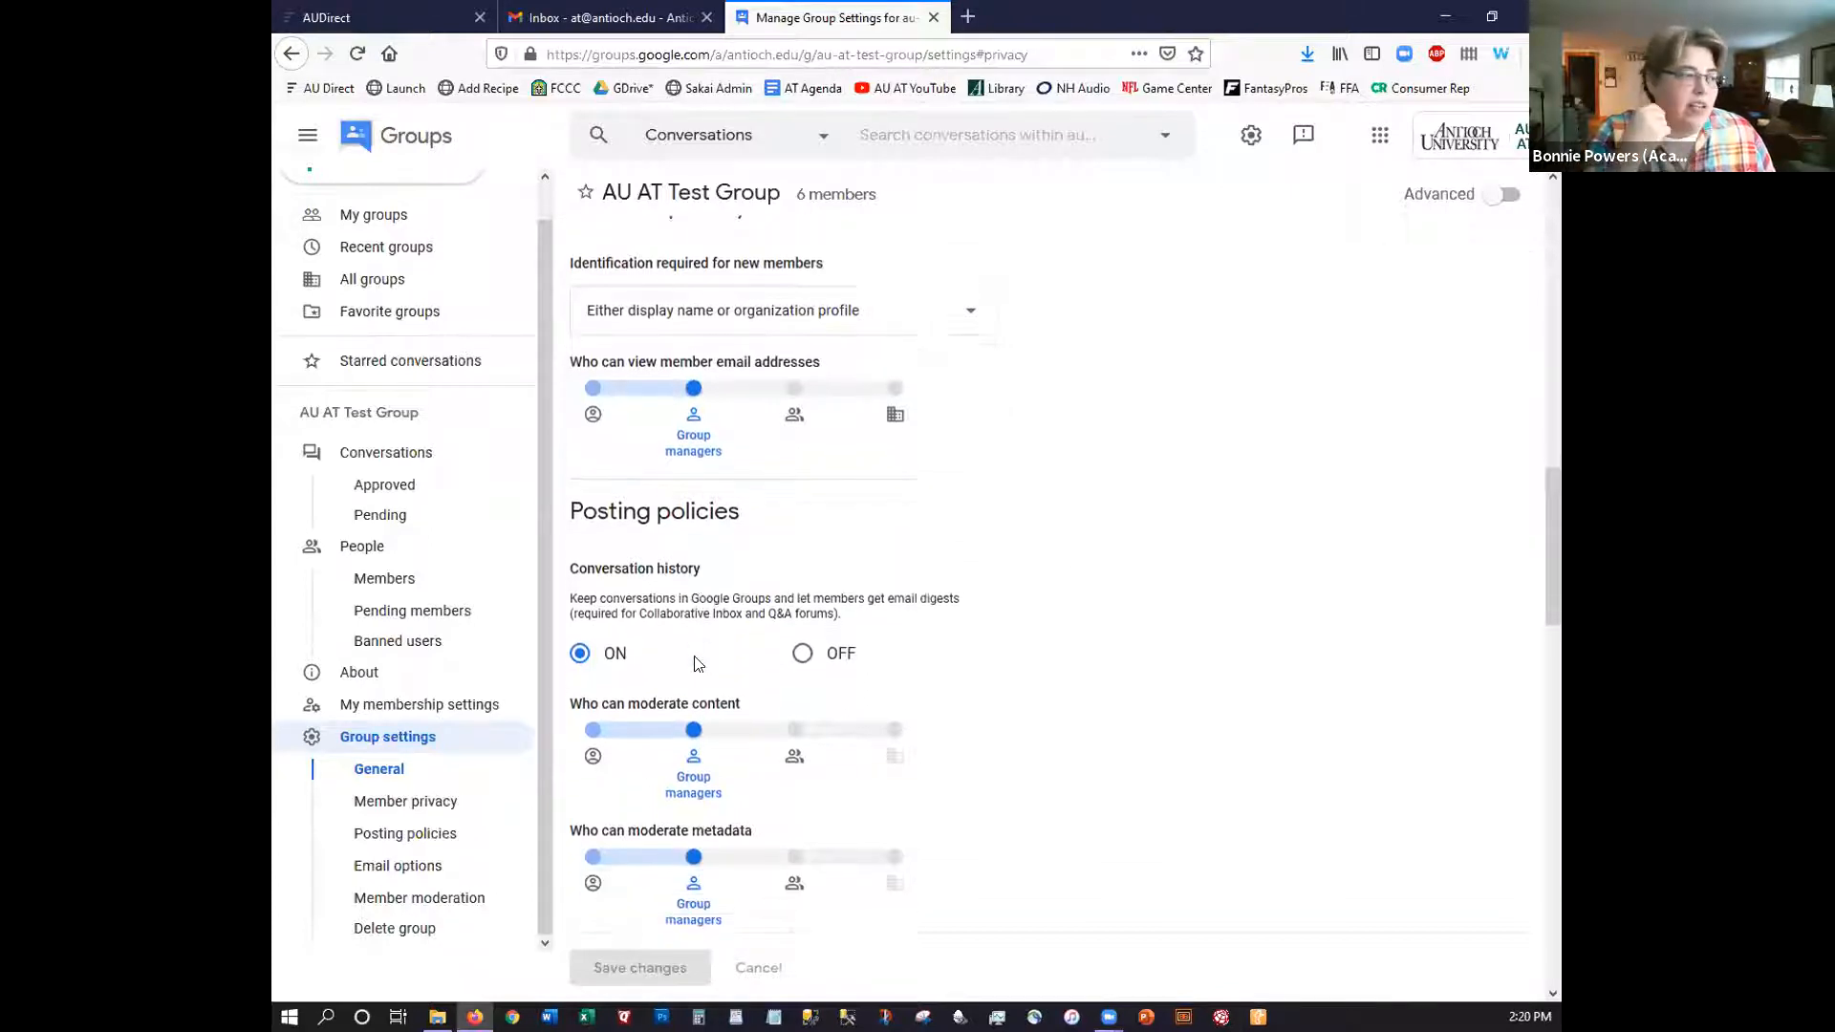
{"action": "scroll", "coordinate": [694, 660], "scroll_direction": "up", "scroll_amount": 1}
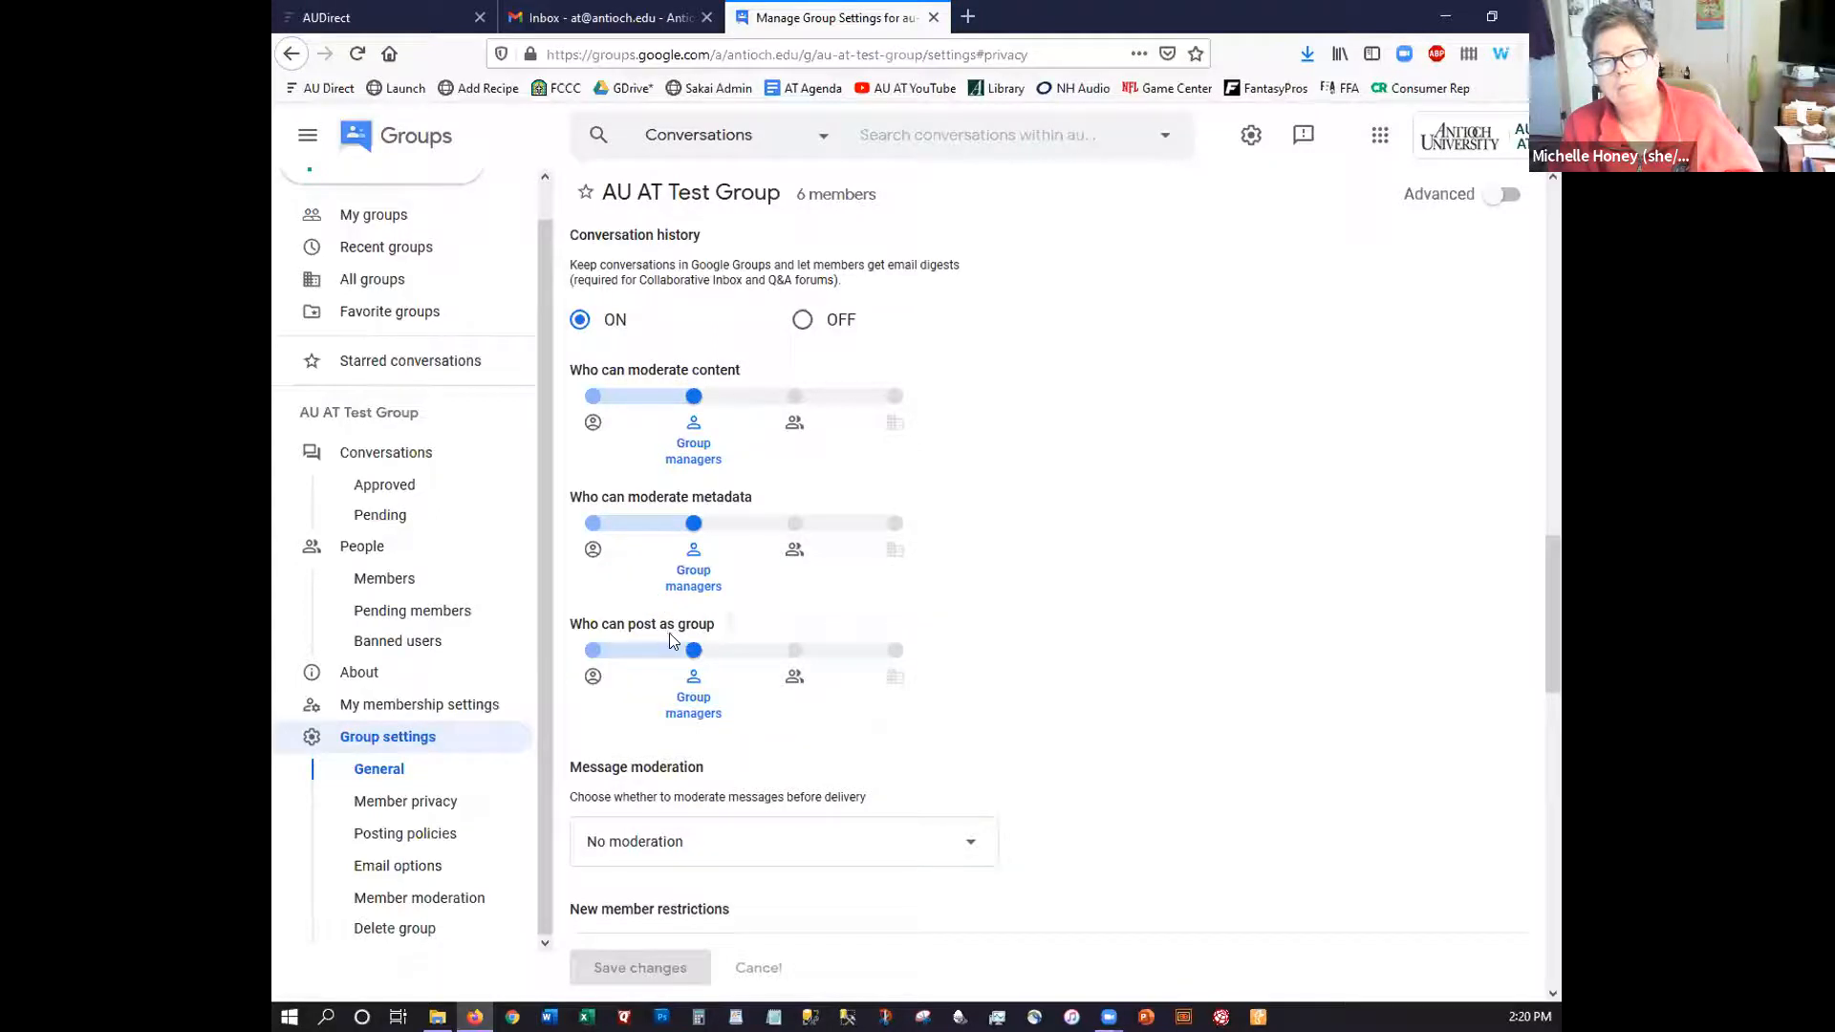
{"action": "mouse_move", "coordinate": [673, 627]}
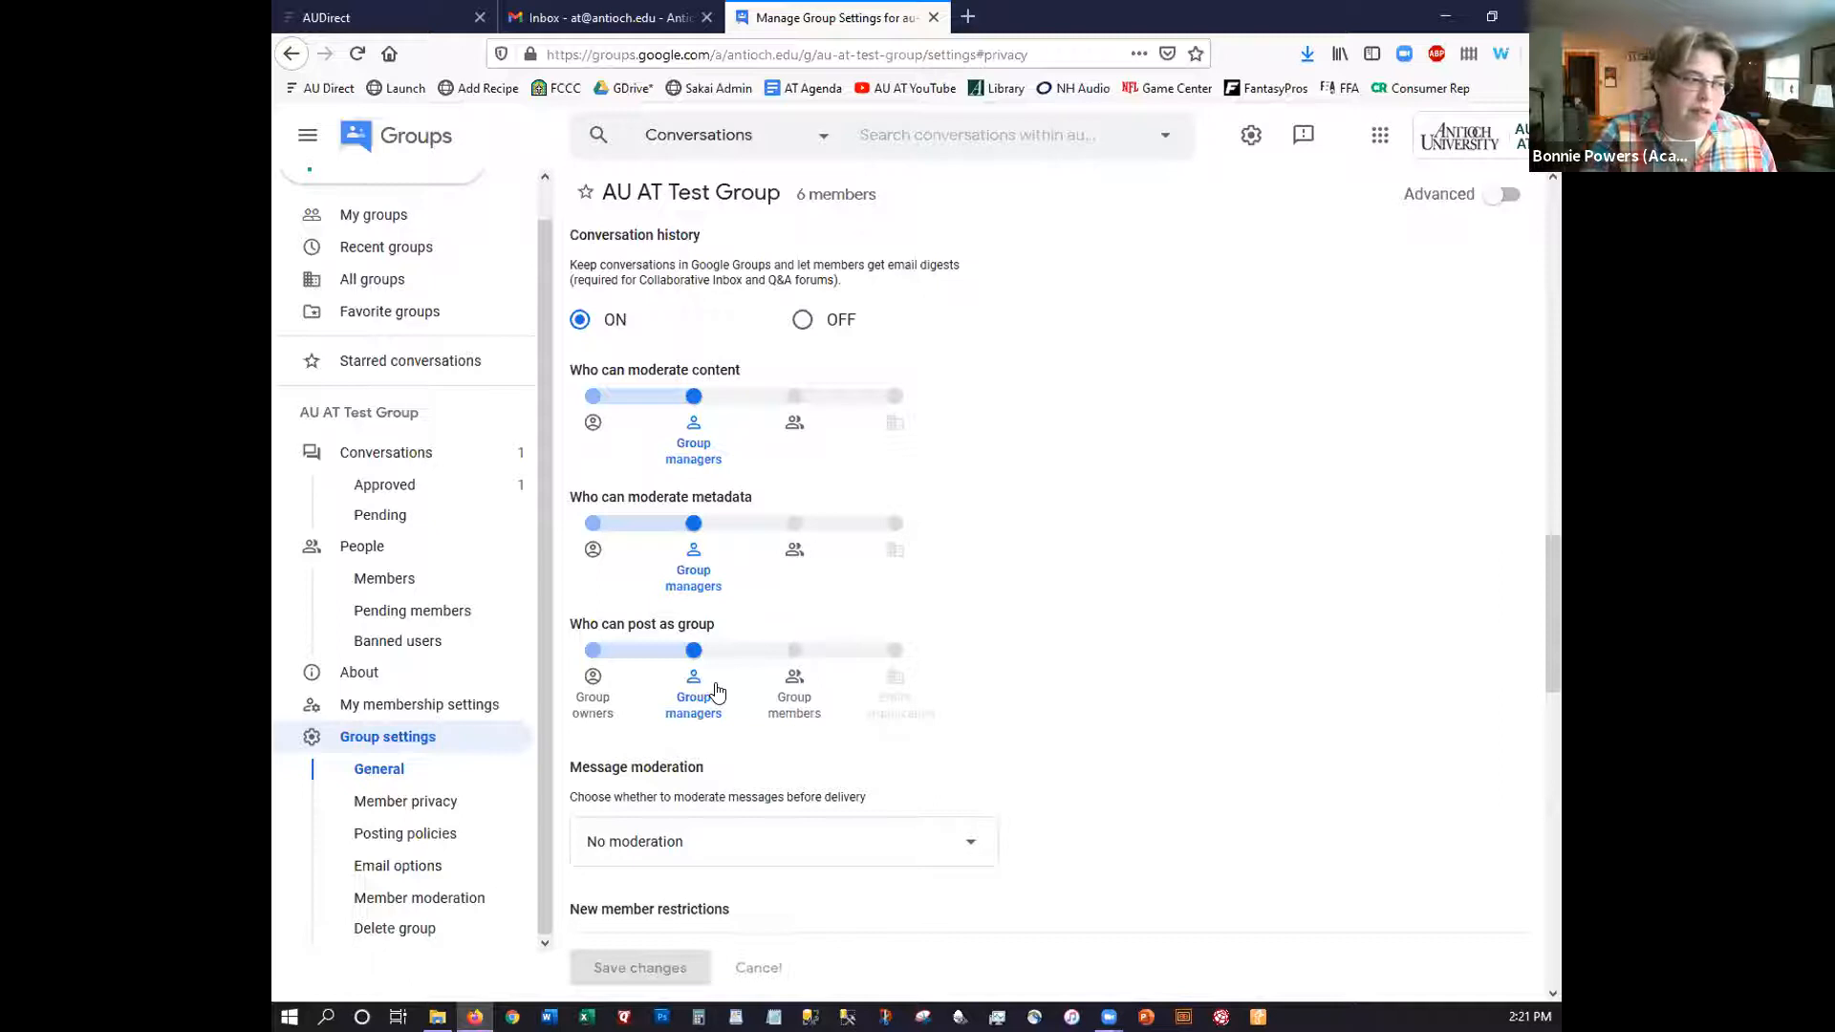
{"action": "scroll", "coordinate": [707, 659], "scroll_direction": "down", "scroll_amount": 2}
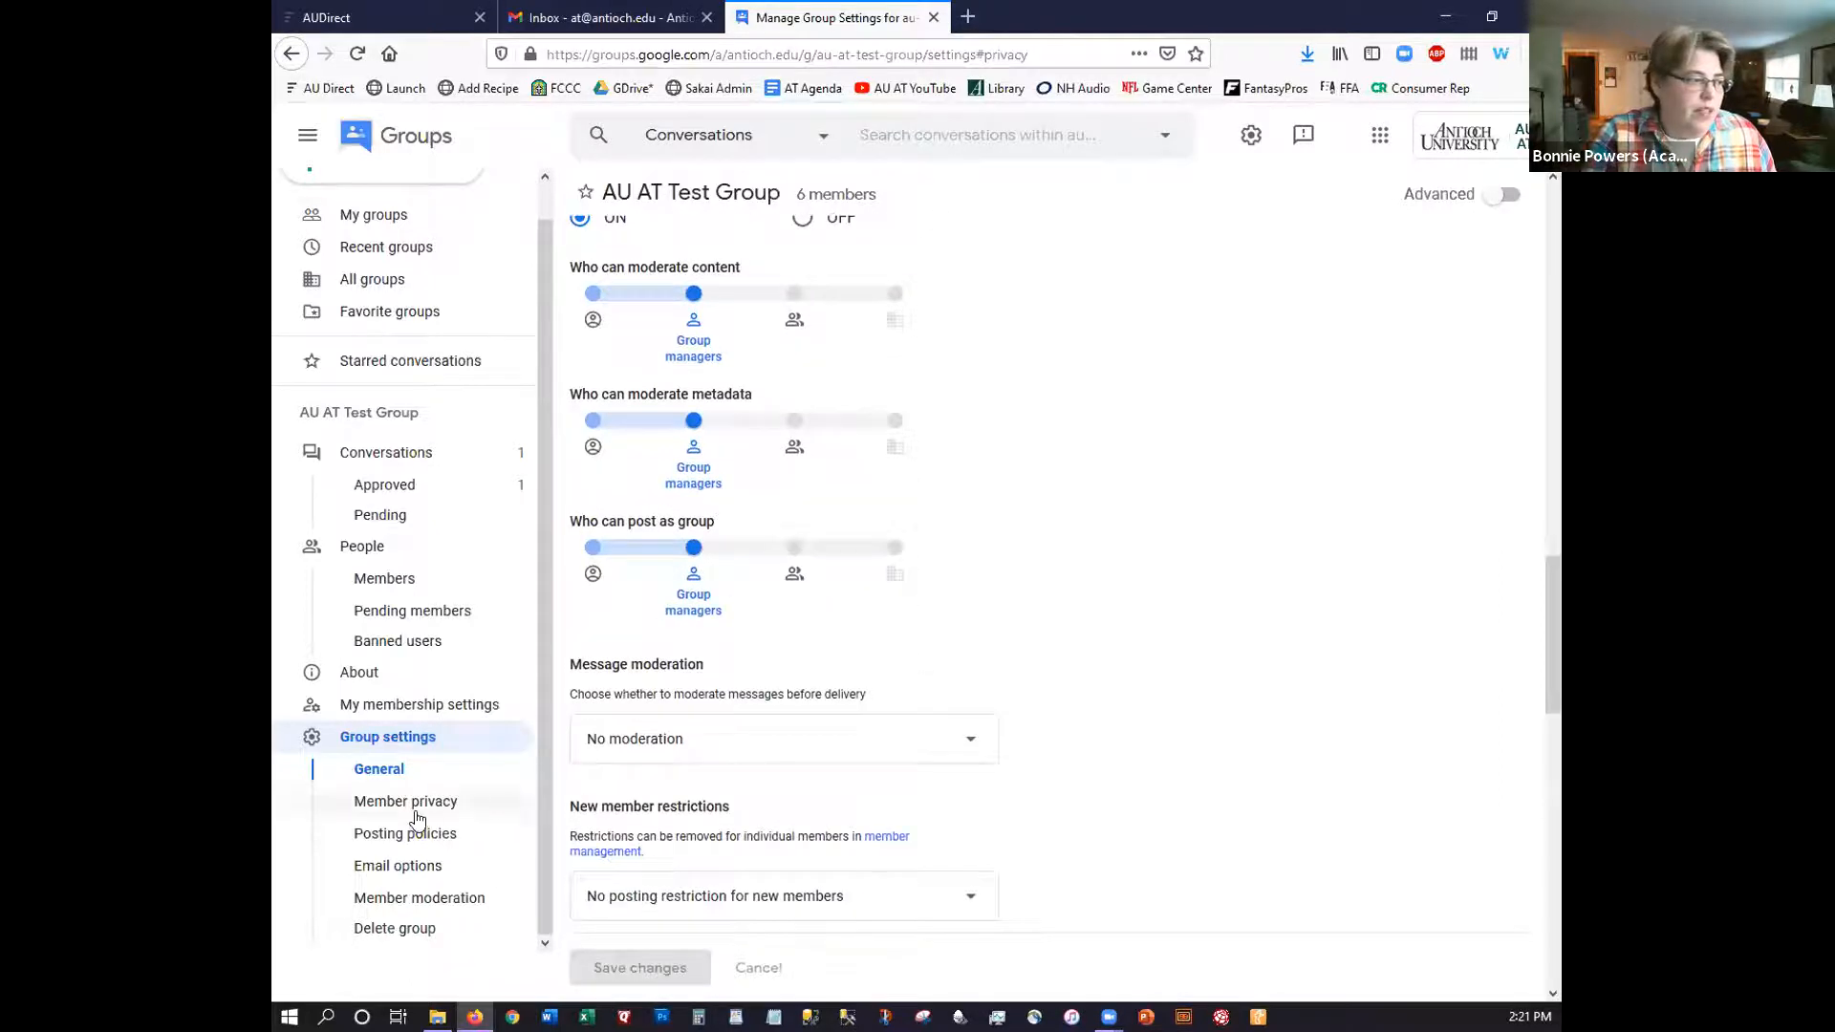
{"action": "scroll", "coordinate": [643, 712], "scroll_direction": "down", "scroll_amount": 5}
{"action": "scroll", "coordinate": [665, 570], "scroll_direction": "down", "scroll_amount": 7}
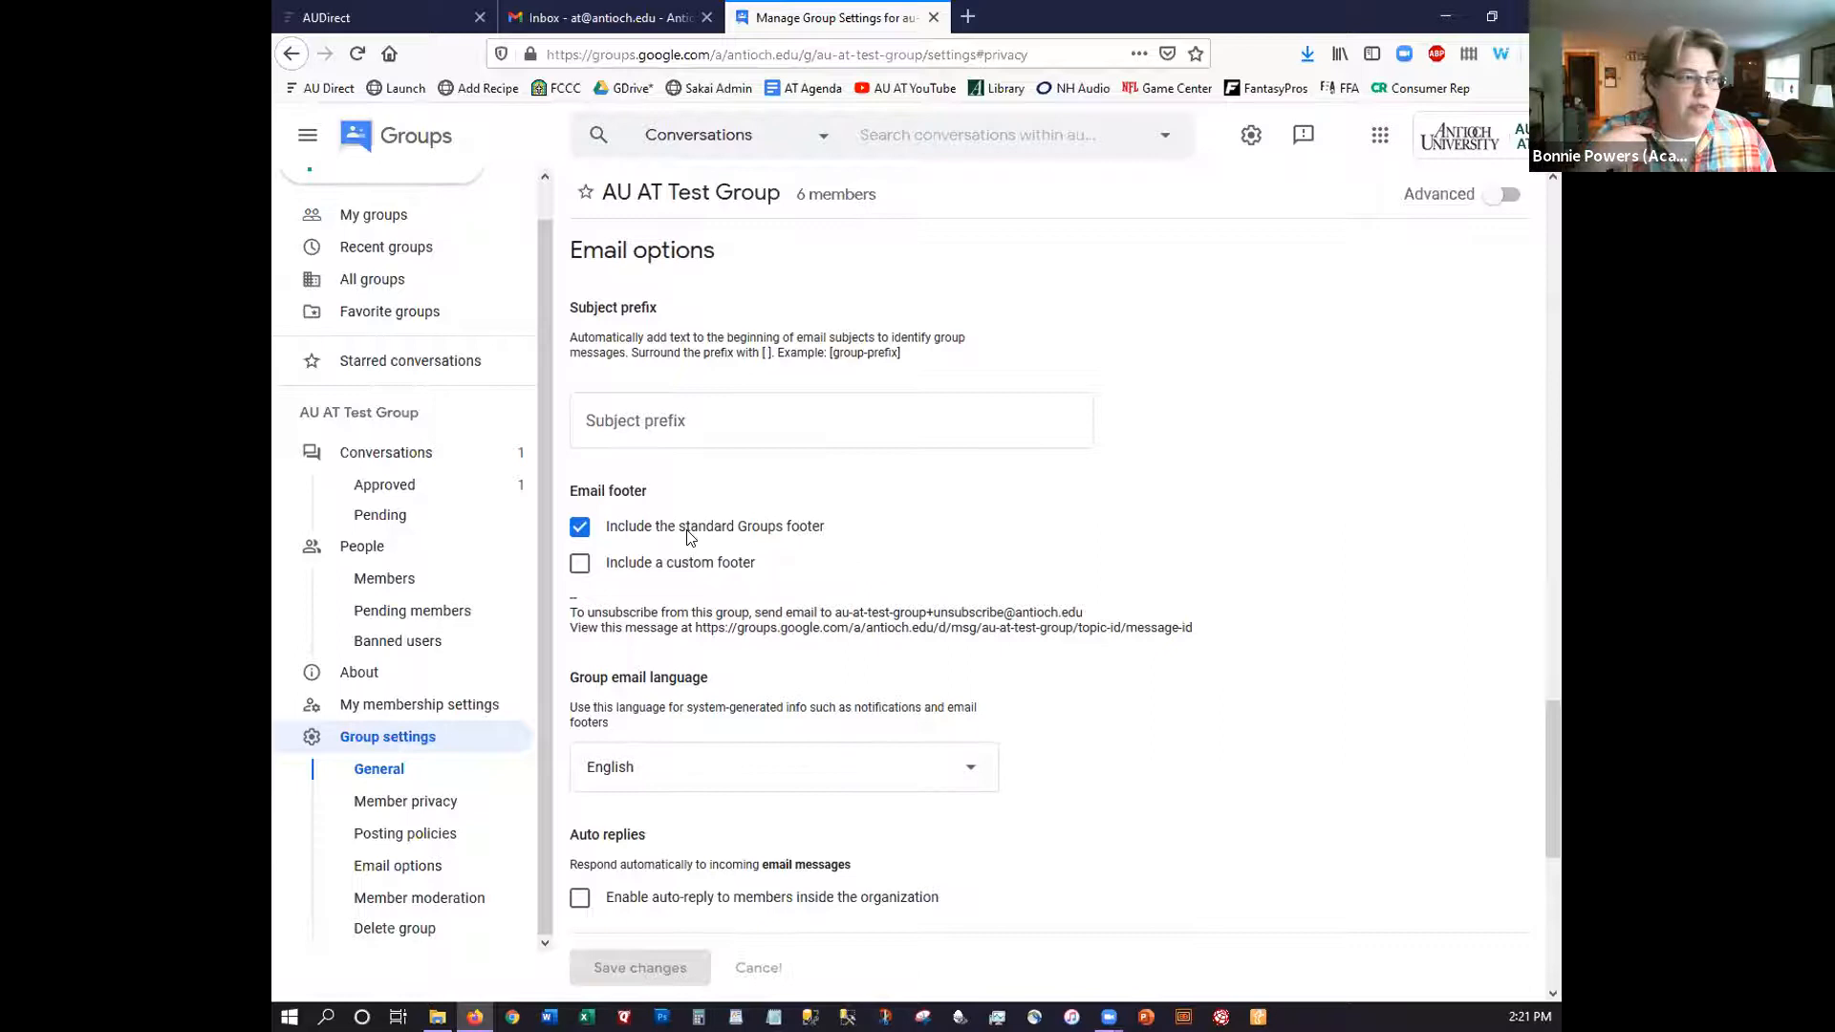
{"action": "scroll", "coordinate": [687, 535], "scroll_direction": "down", "scroll_amount": 3}
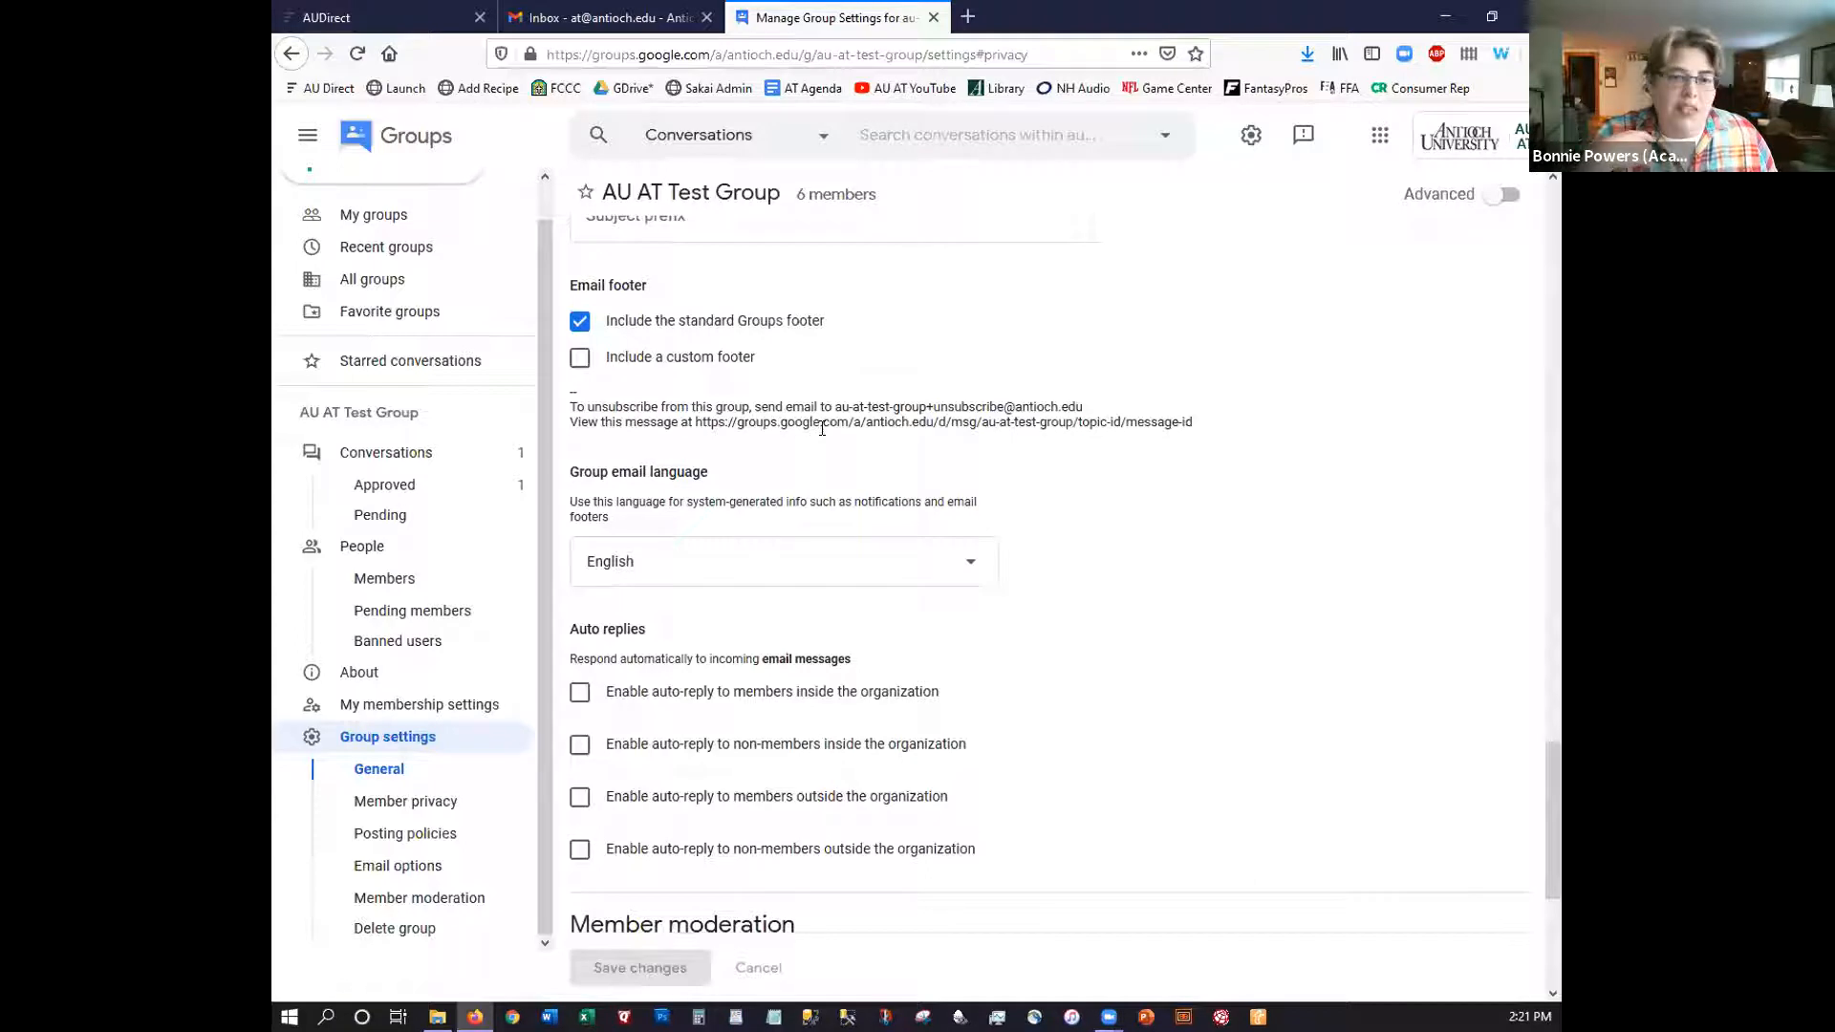
{"action": "scroll", "coordinate": [758, 465], "scroll_direction": "down", "scroll_amount": 2}
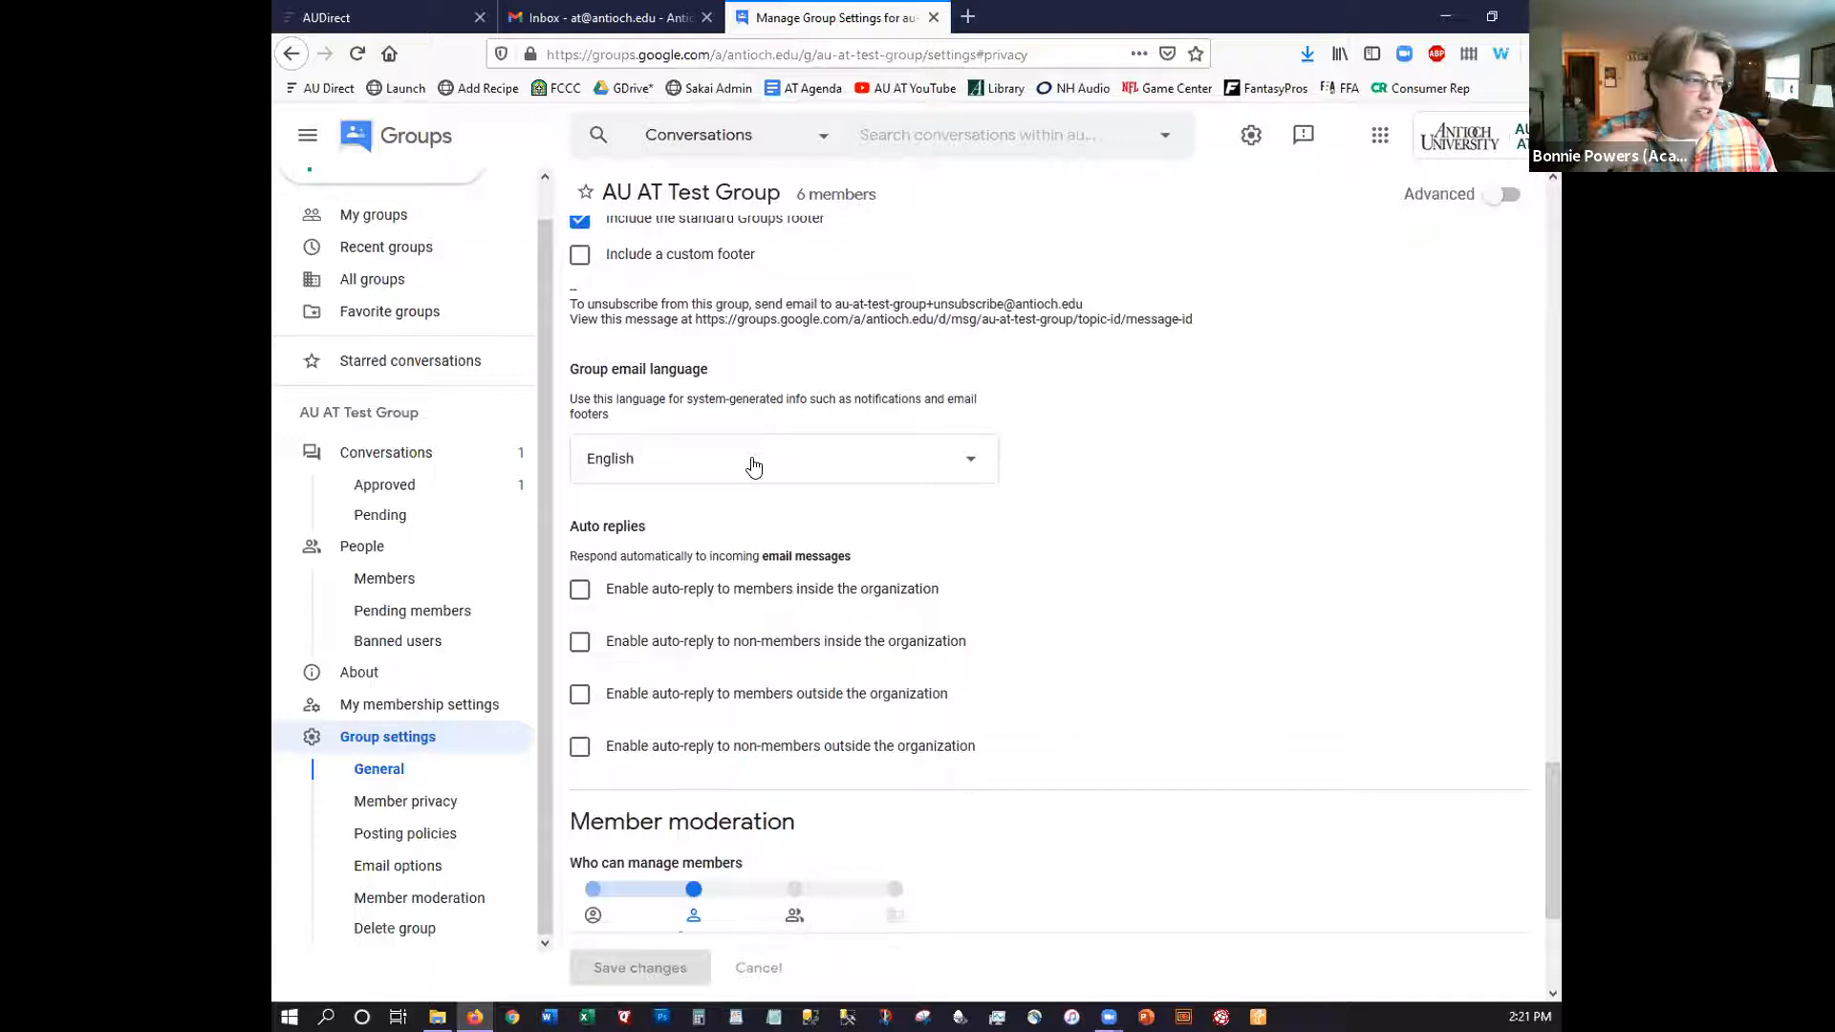
{"action": "scroll", "coordinate": [753, 465], "scroll_direction": "down", "scroll_amount": 4}
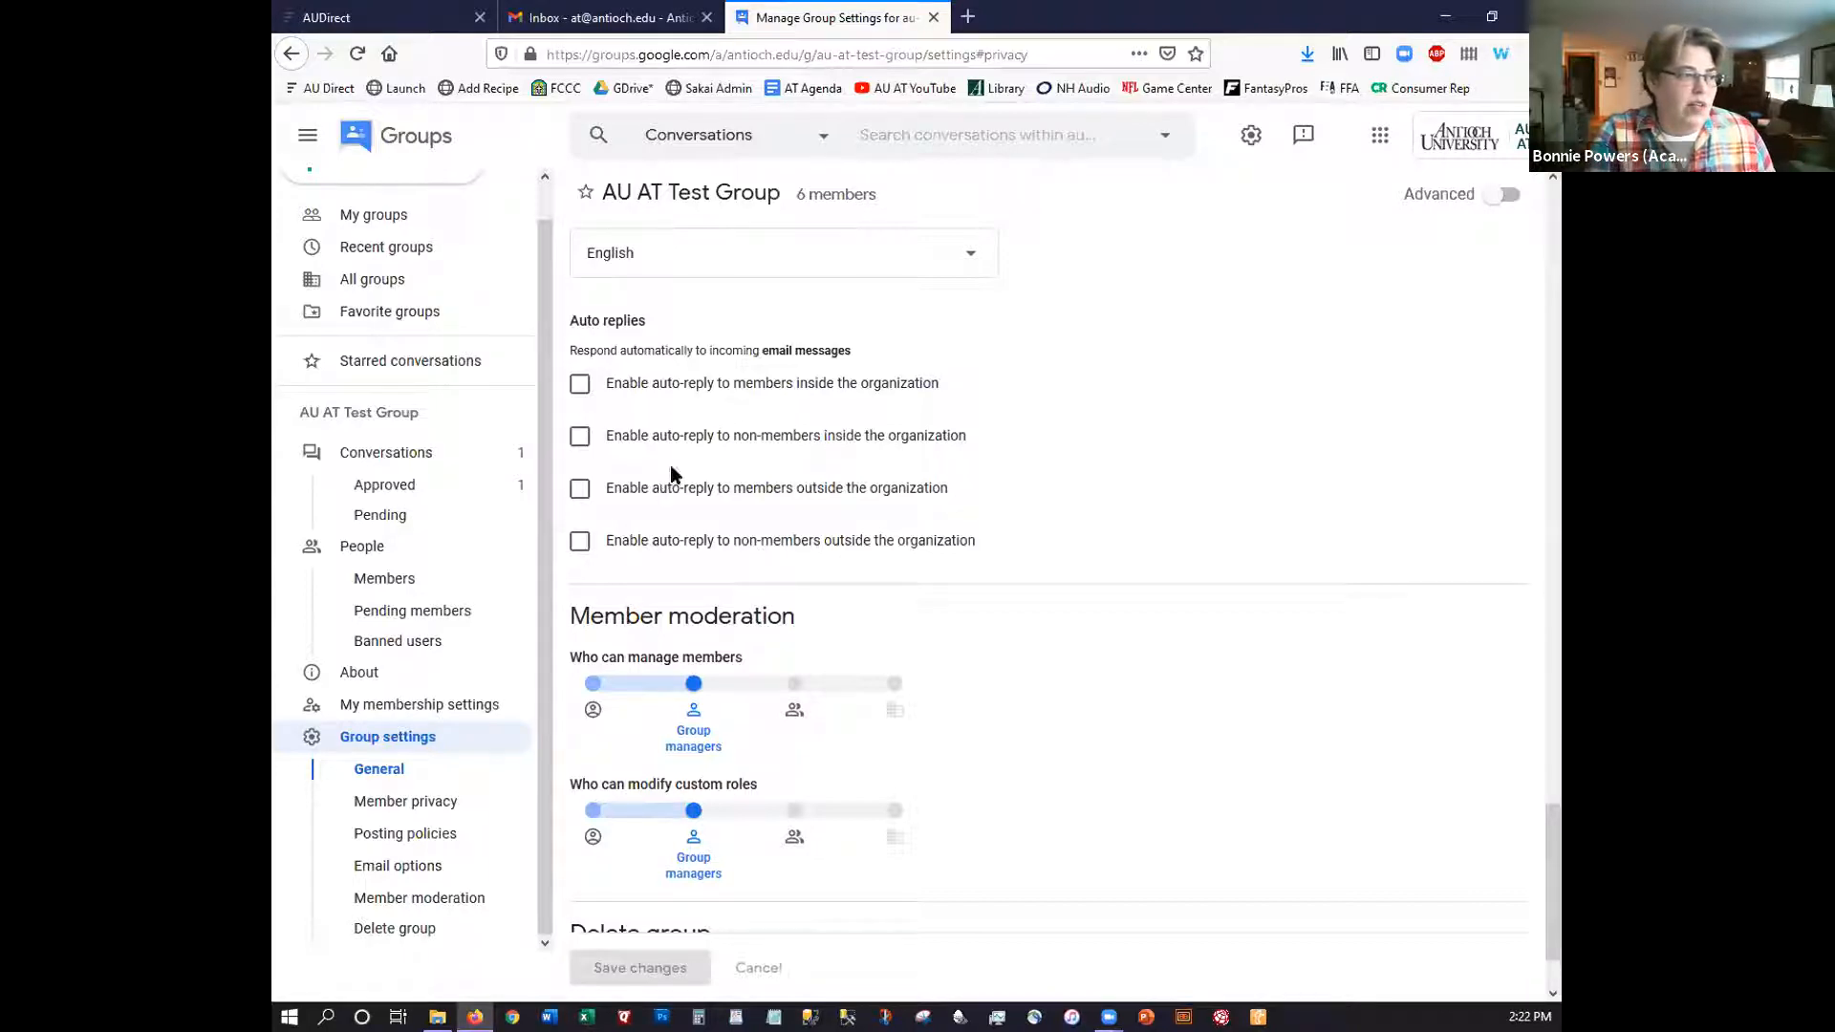
{"action": "scroll", "coordinate": [671, 471], "scroll_direction": "down", "scroll_amount": 2}
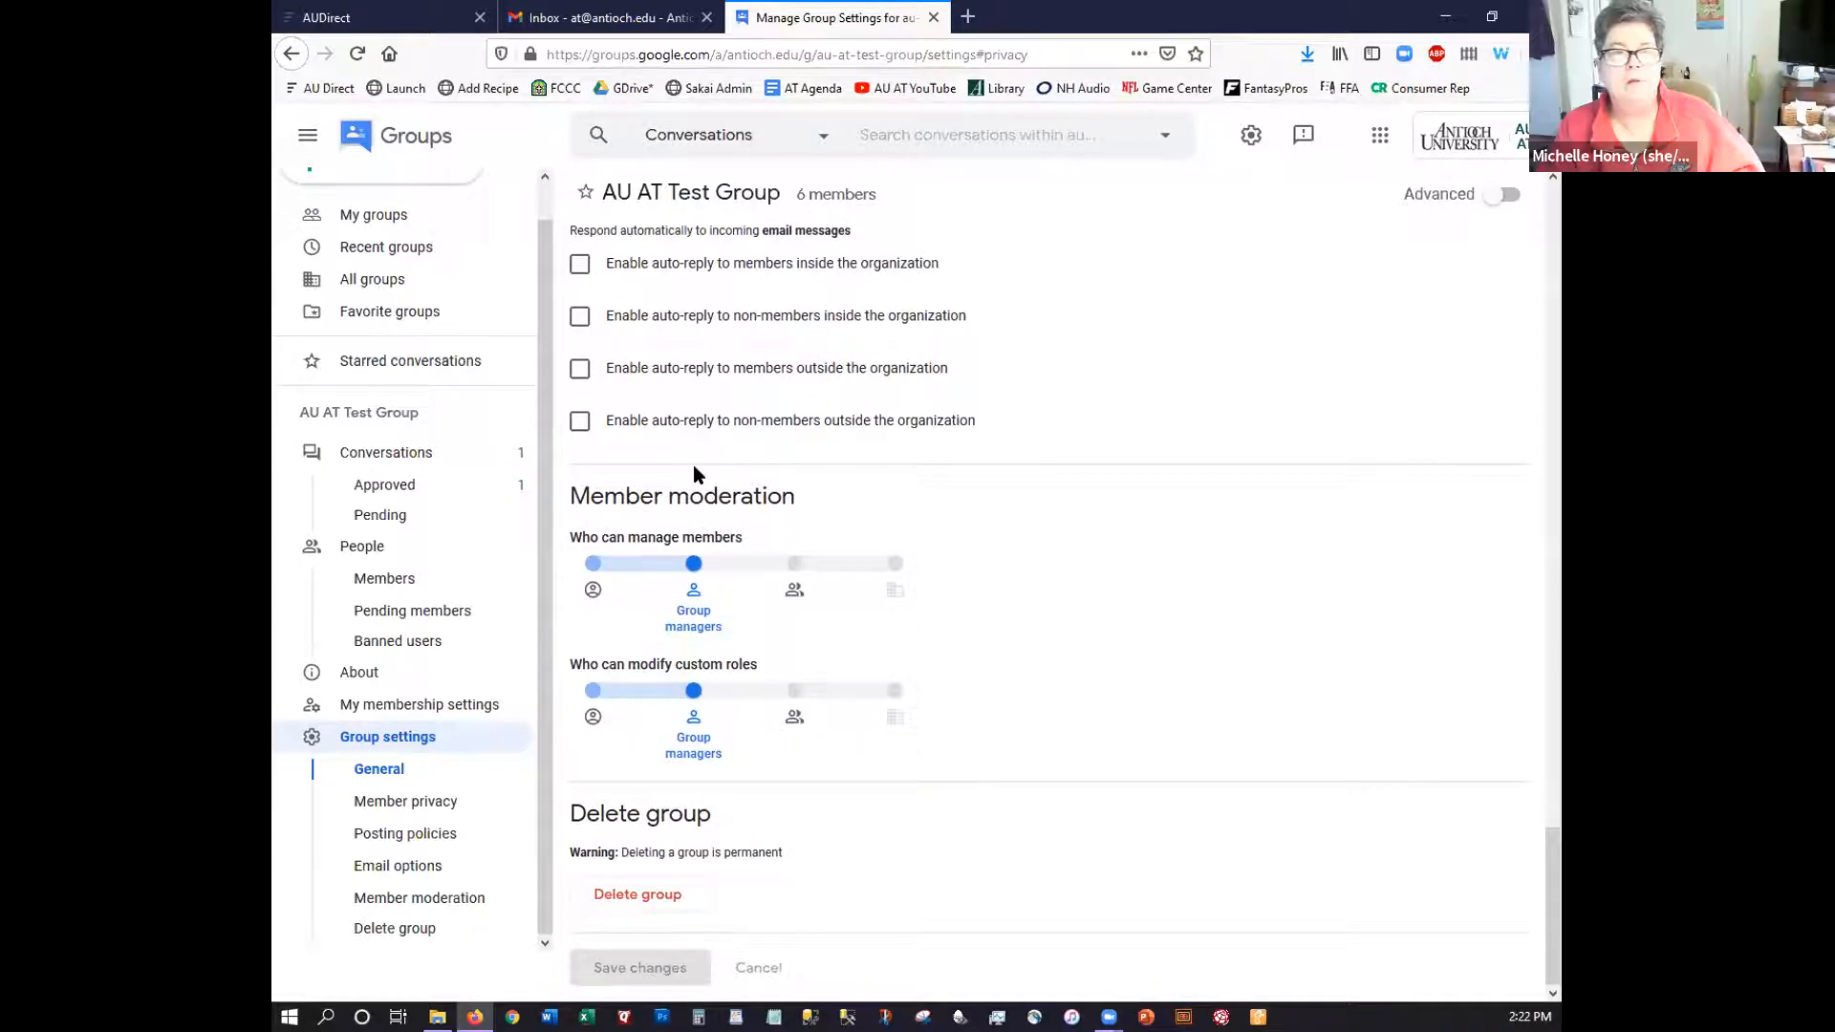
{"action": "scroll", "coordinate": [715, 406], "scroll_direction": "up", "scroll_amount": 2}
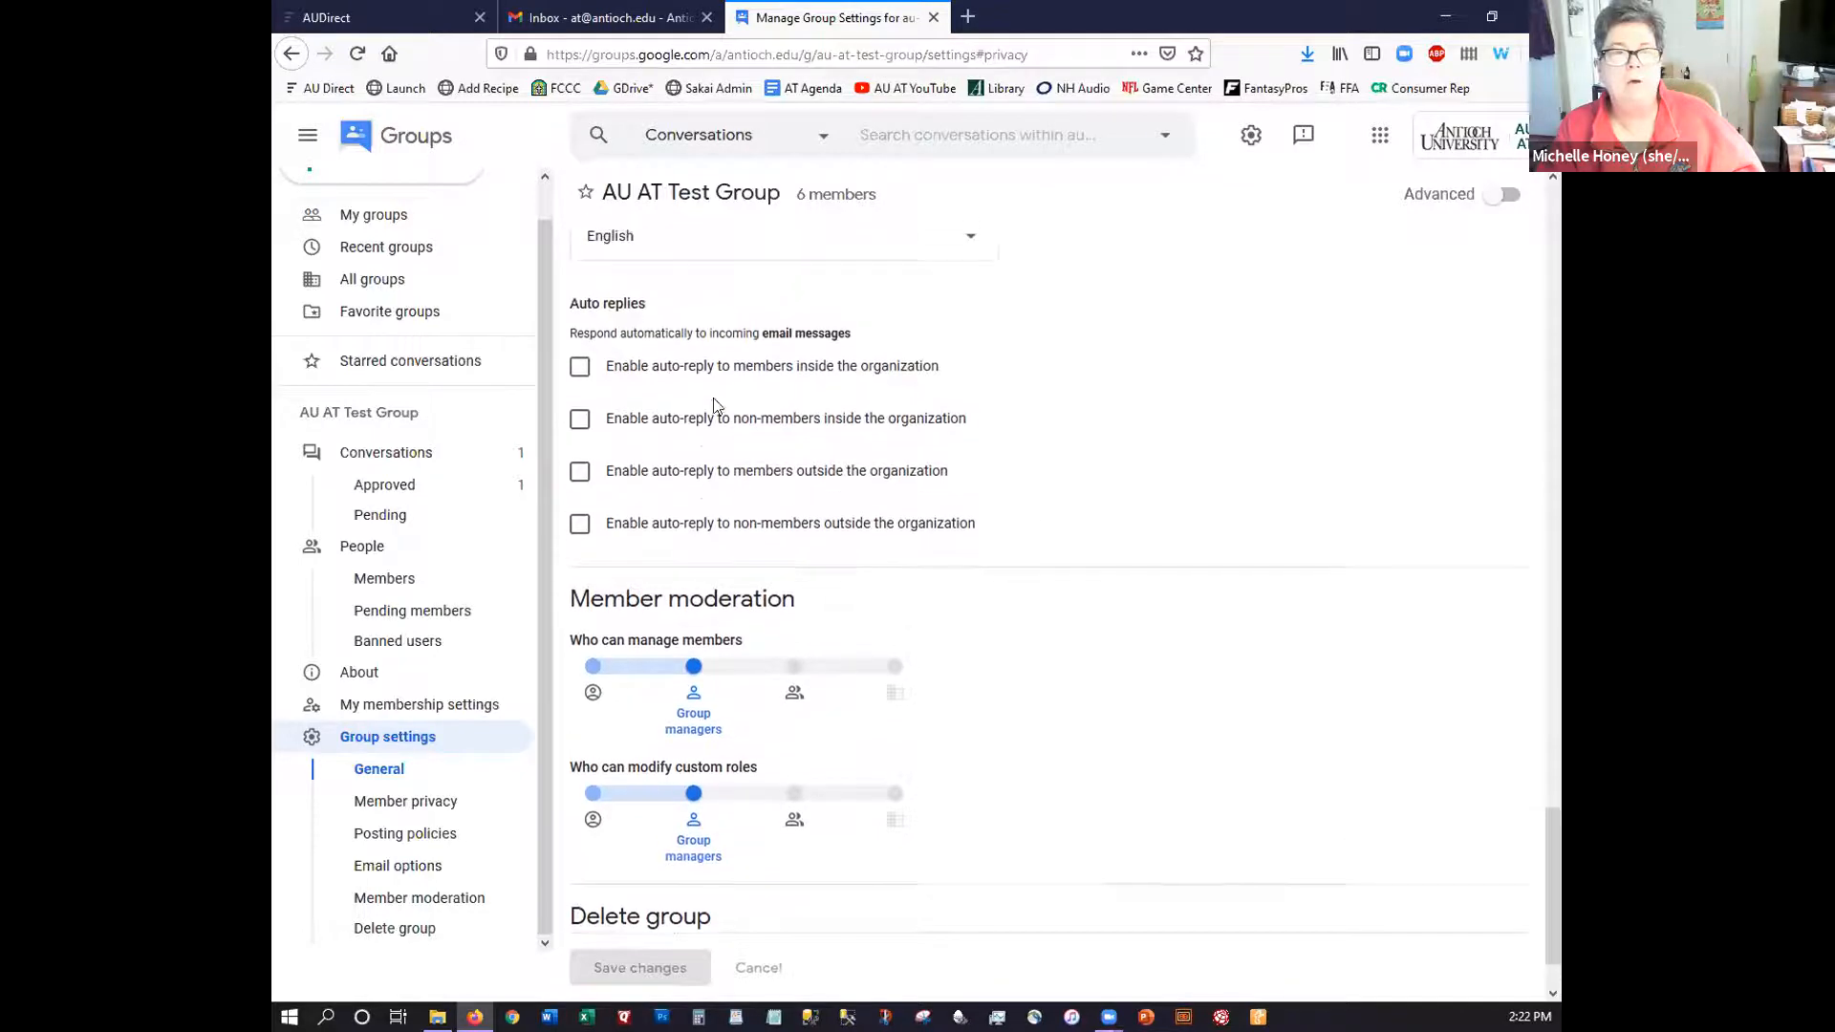
{"action": "left_click", "coordinate": [577, 367]}
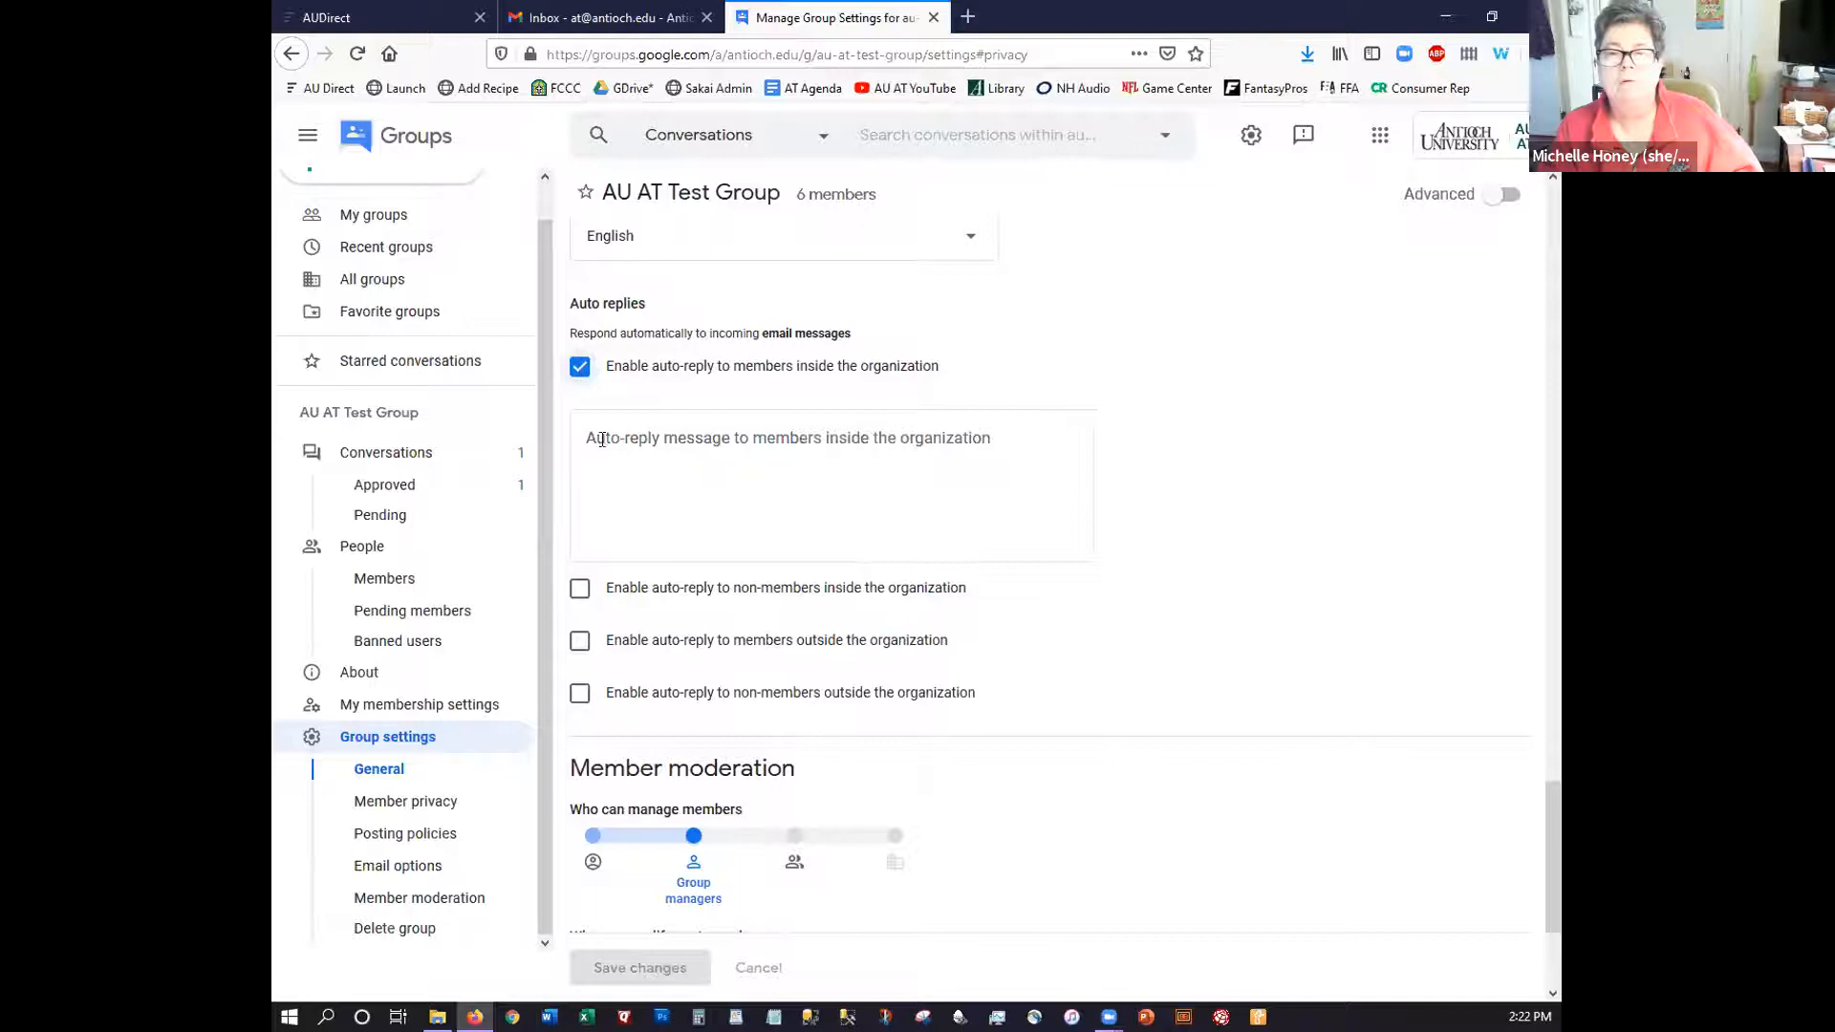
{"action": "left_click", "coordinate": [579, 590]}
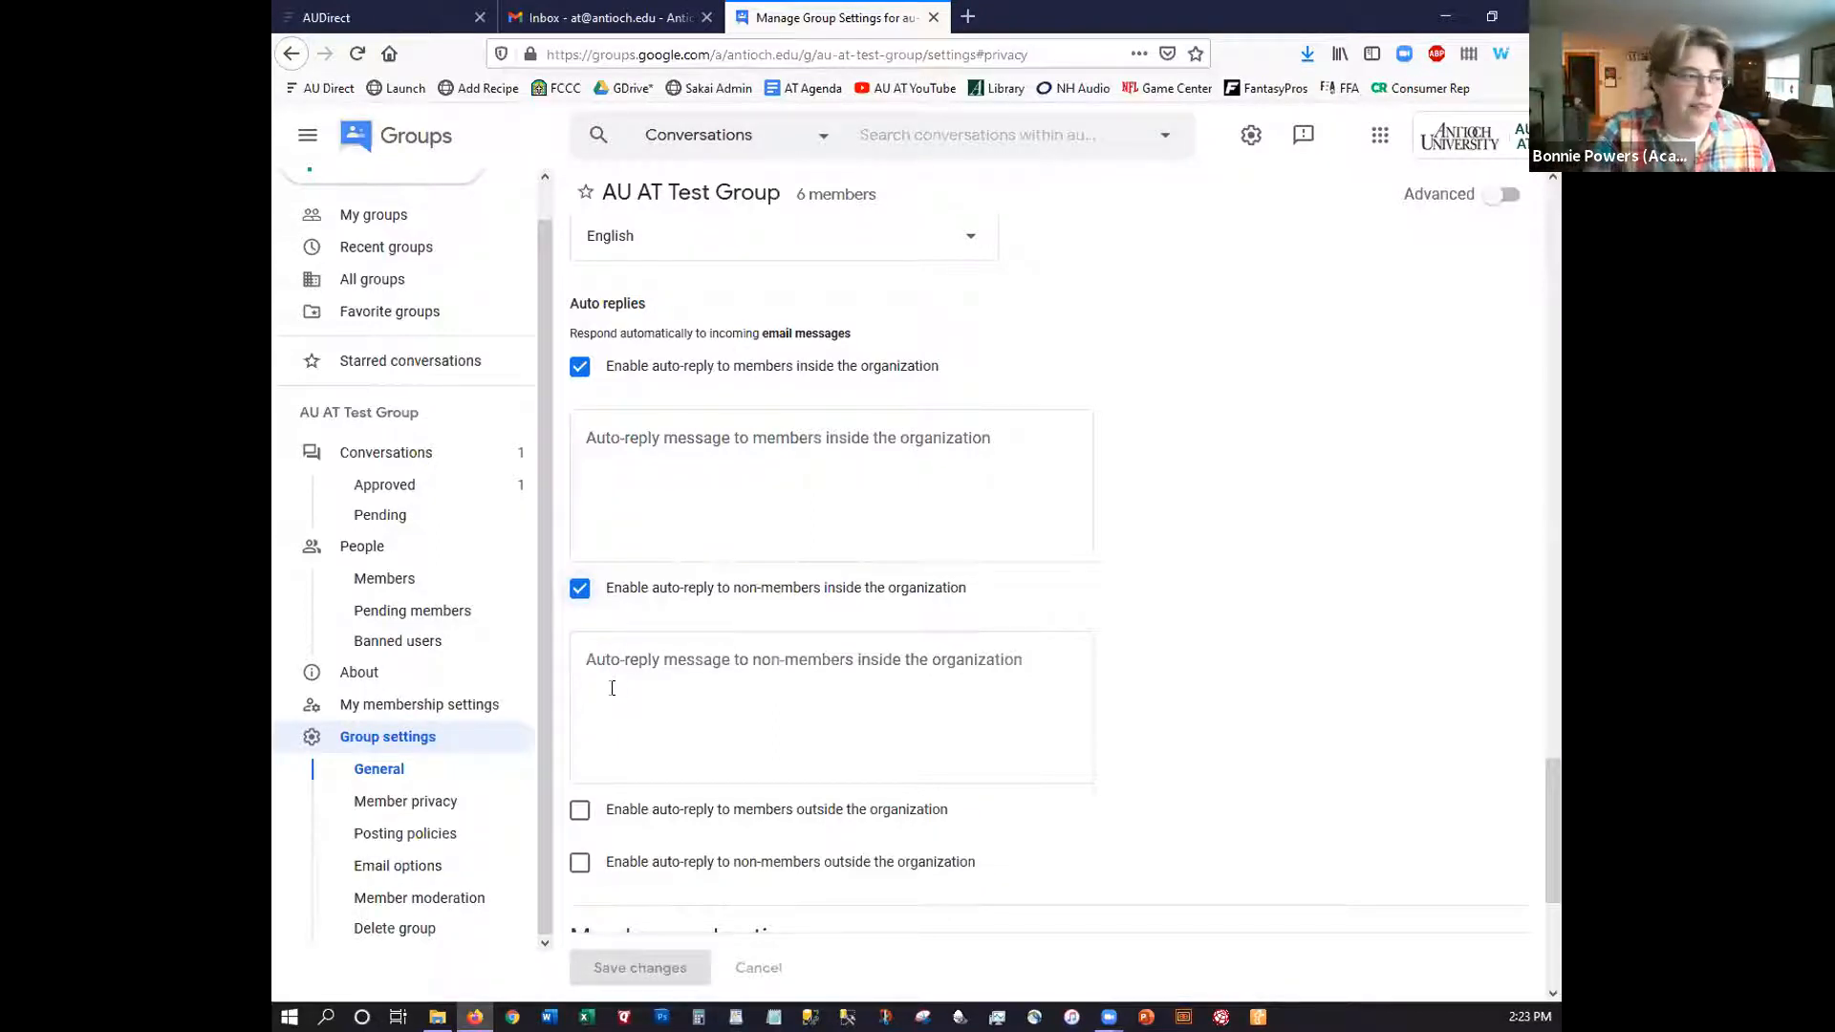
{"action": "left_click", "coordinate": [579, 367]}
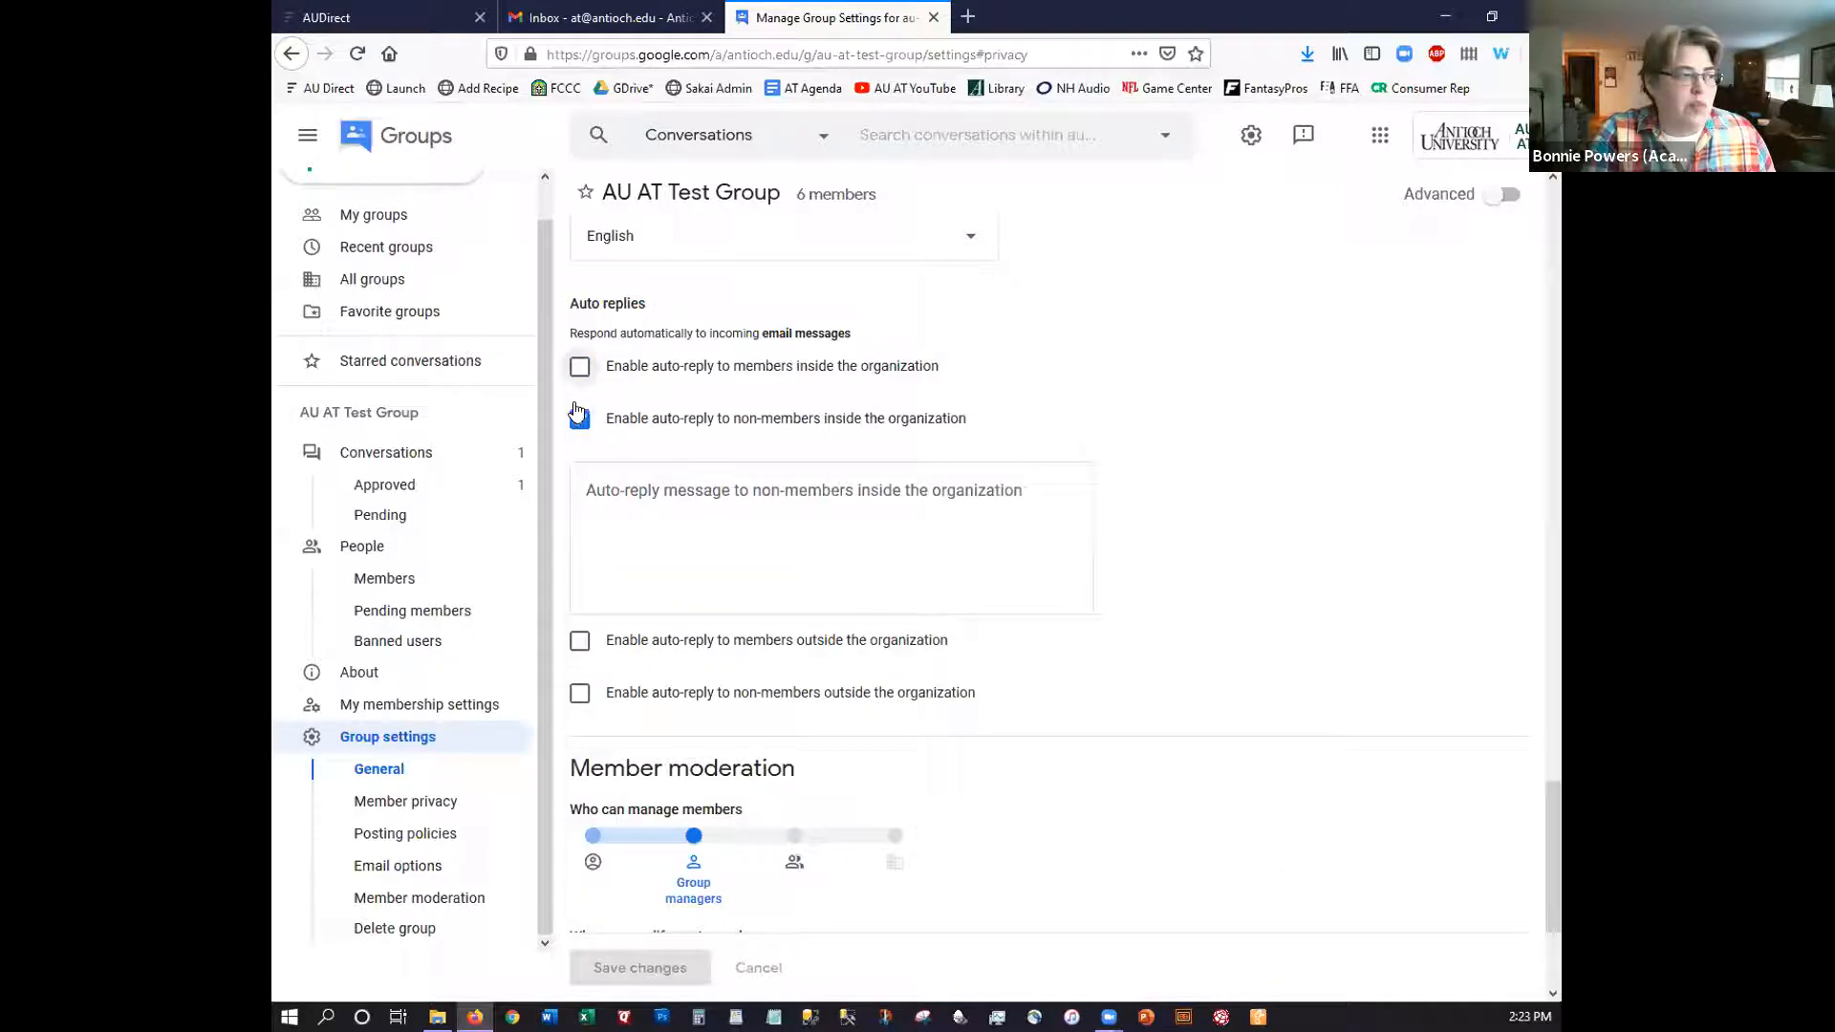
{"action": "left_click", "coordinate": [579, 417]}
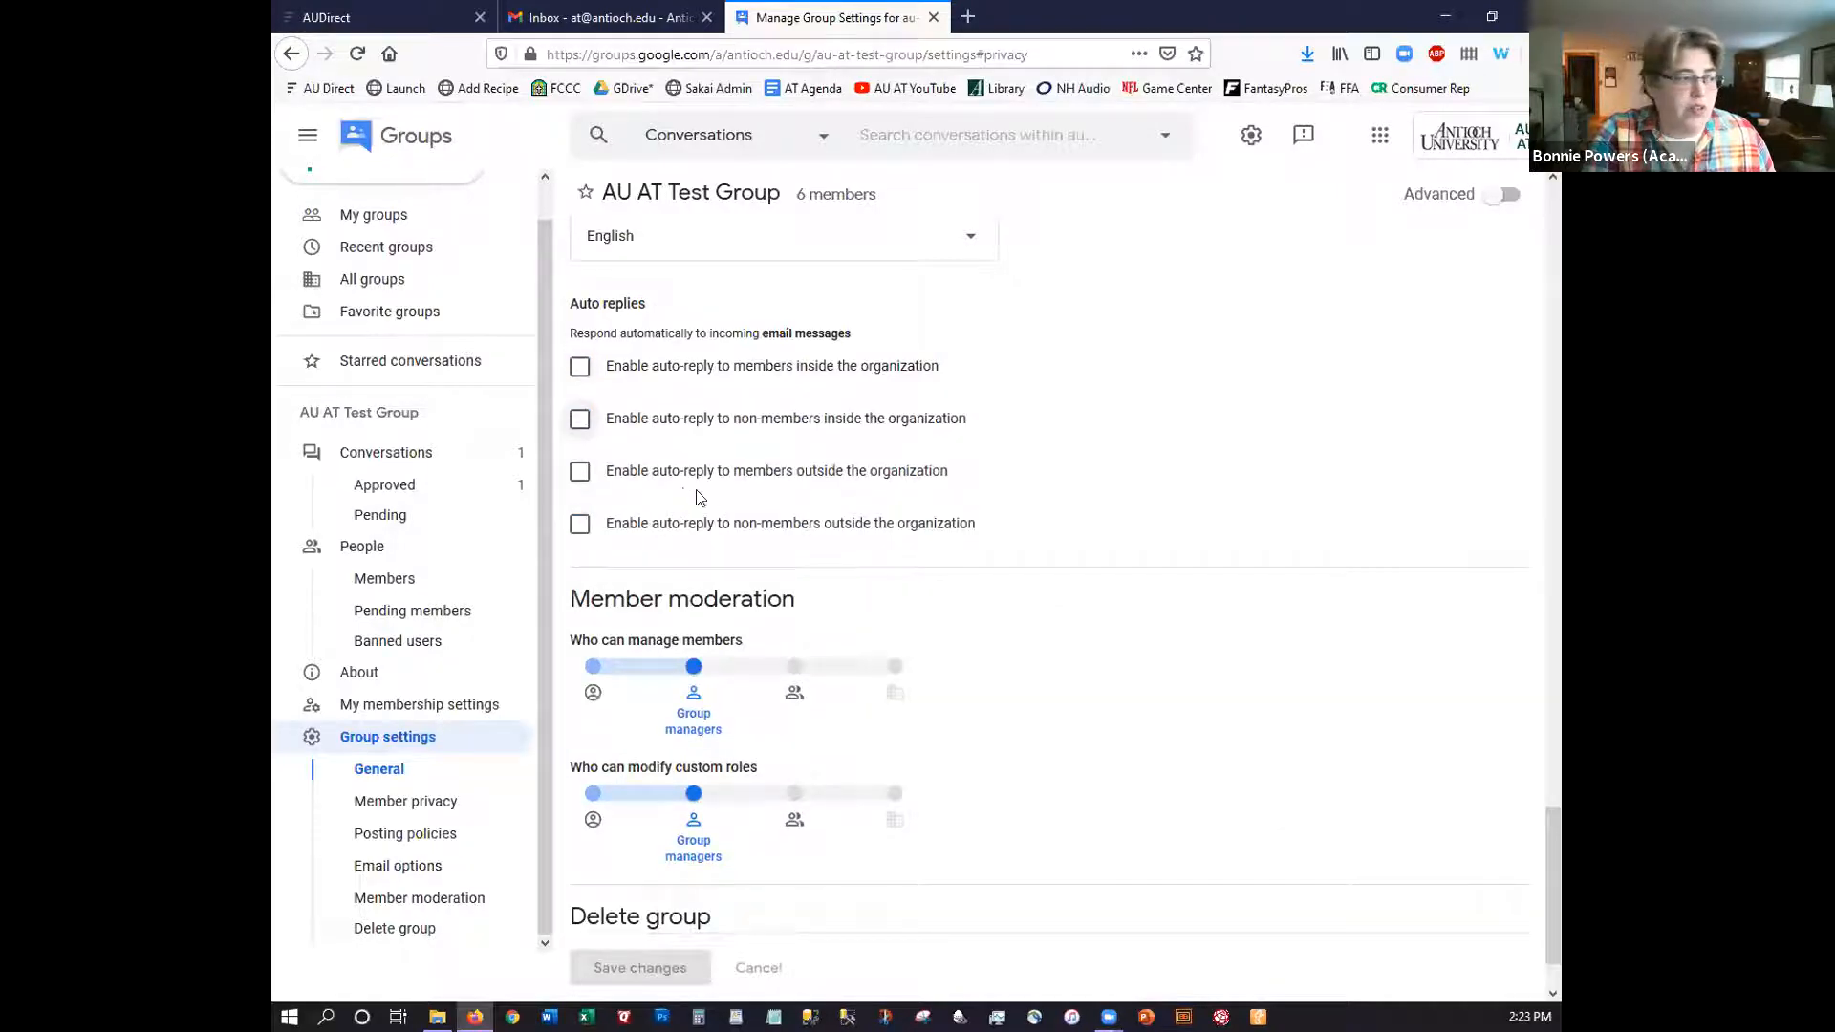
{"action": "scroll", "coordinate": [654, 585], "scroll_direction": "down", "scroll_amount": 2}
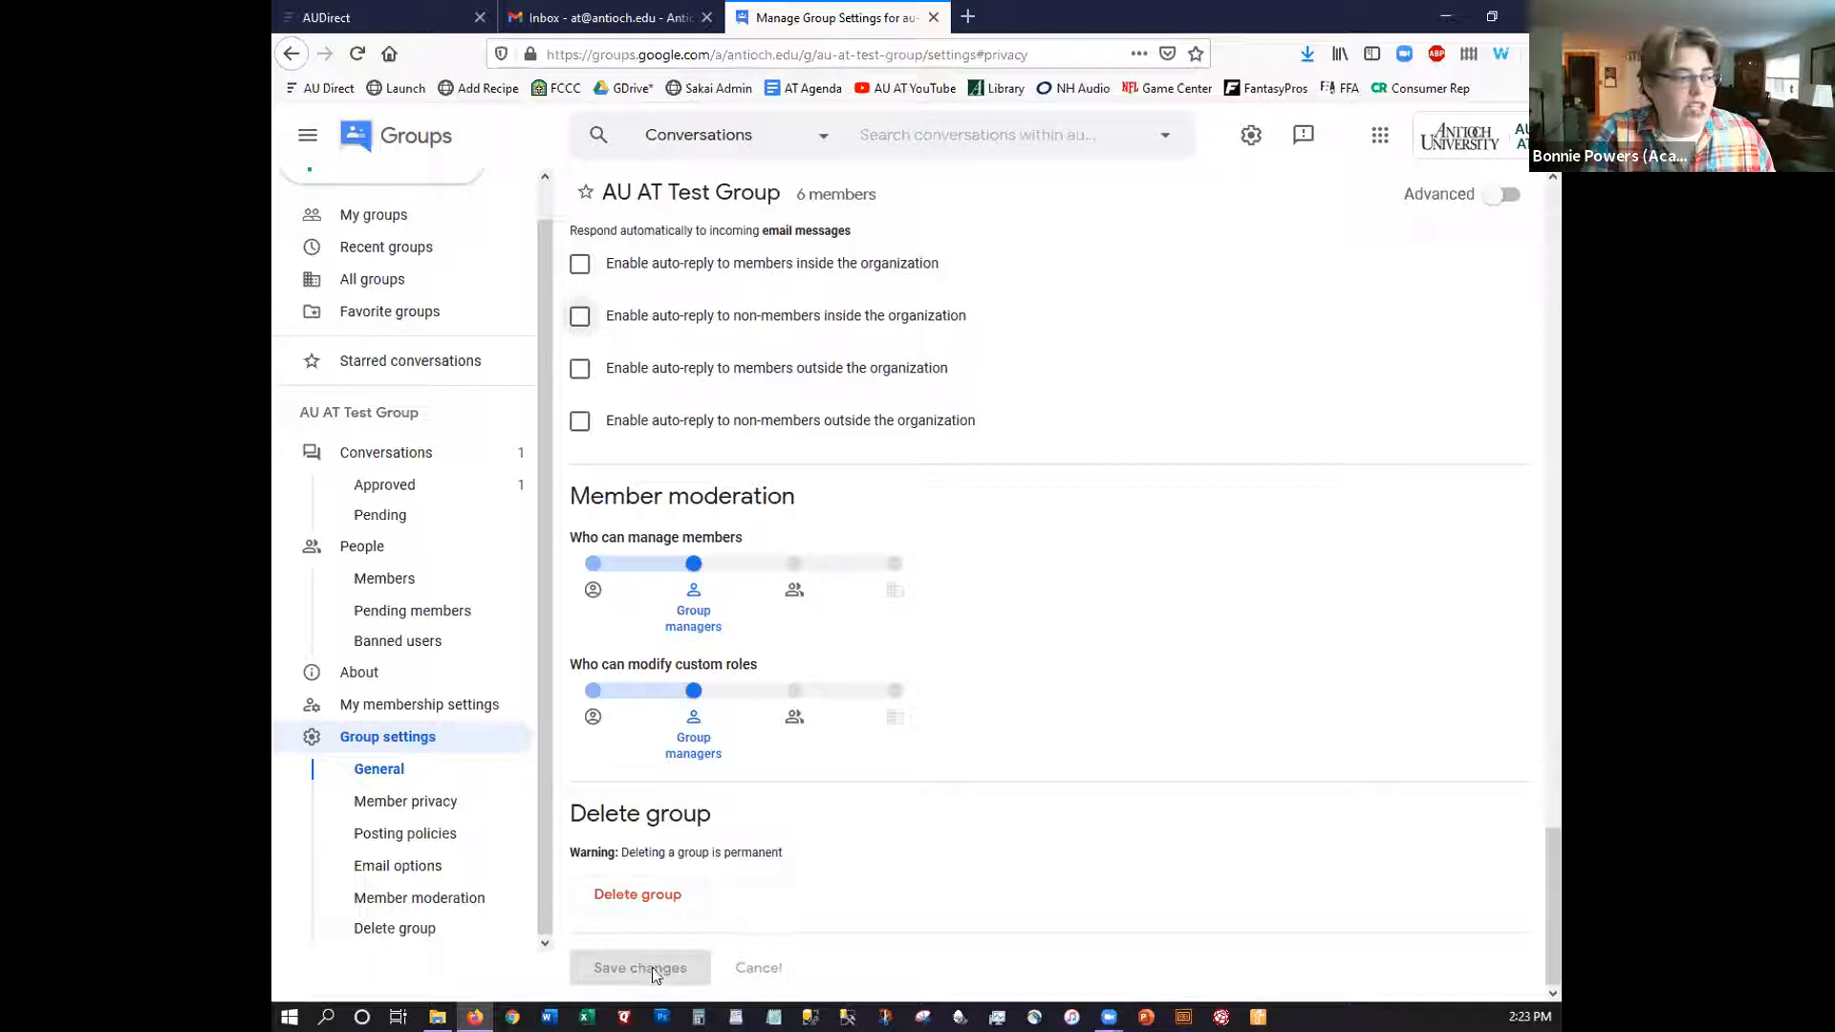
Review advanced settings keeping replies at Sender chooses recipient, then reload the Conversations page
{"action": "left_click", "coordinate": [1506, 198]}
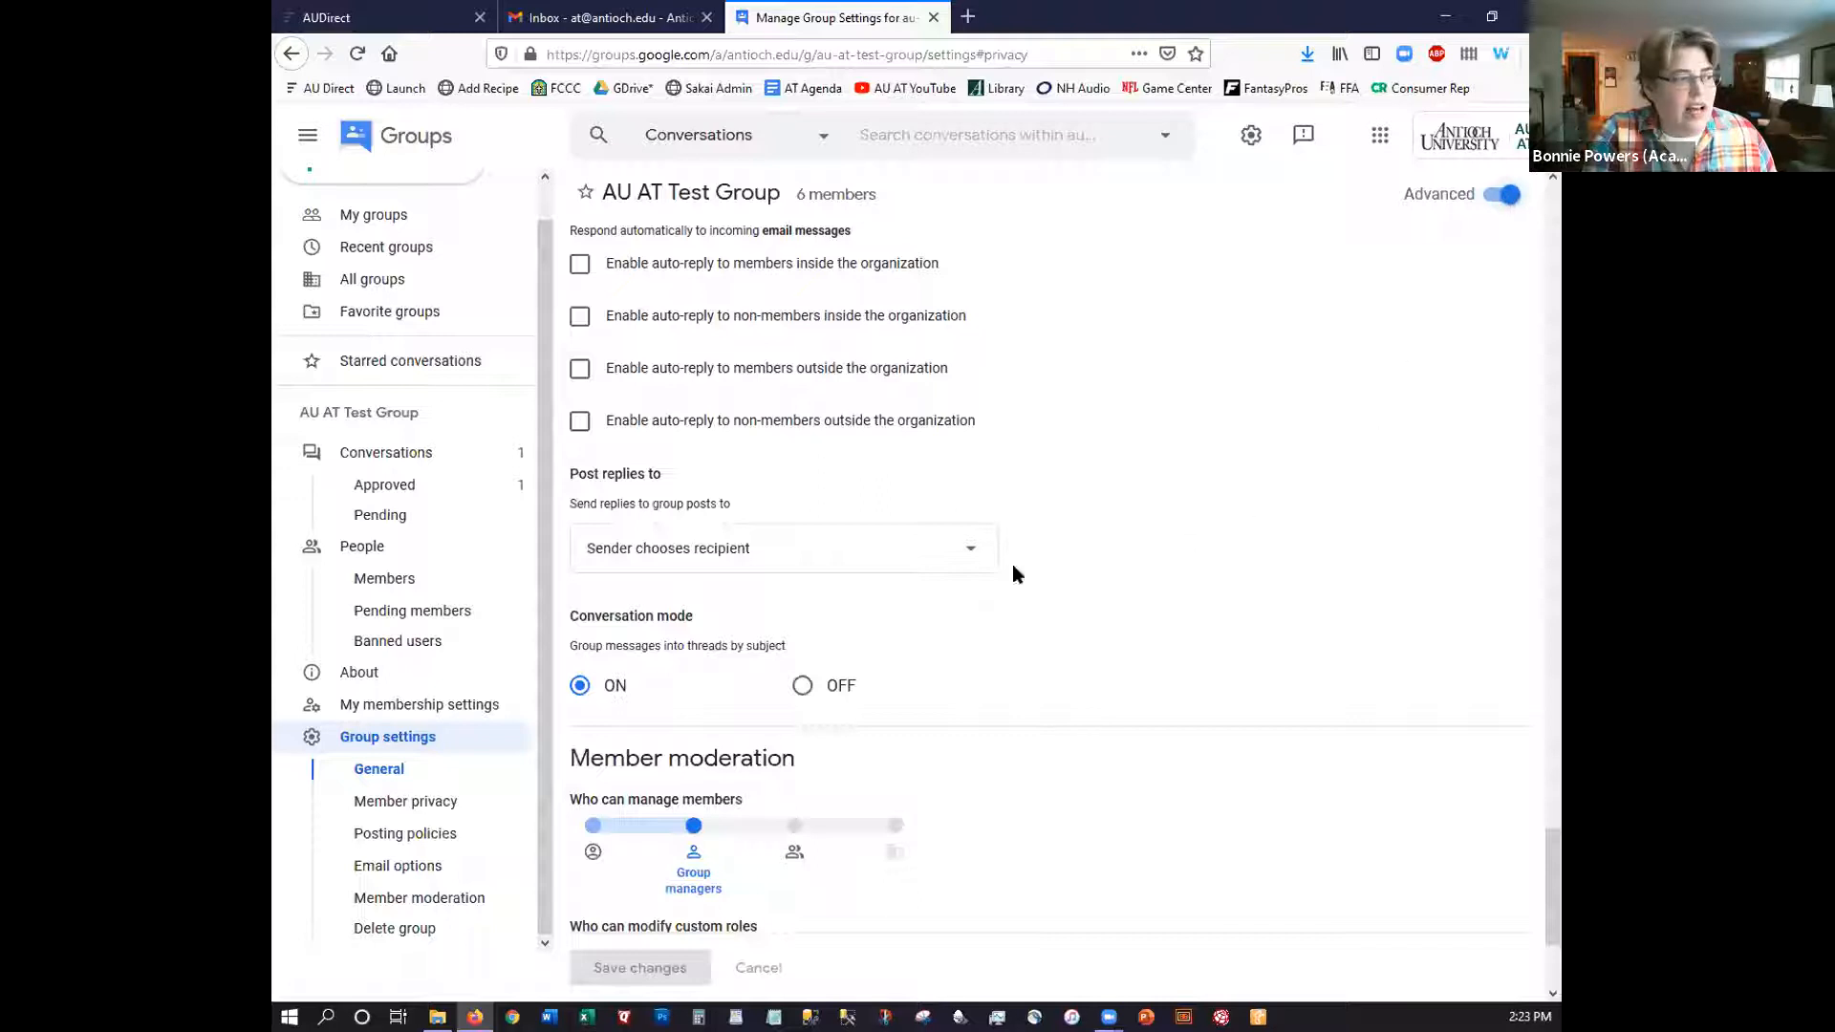
{"action": "scroll", "coordinate": [1149, 336], "scroll_direction": "up", "scroll_amount": 2}
{"action": "scroll", "coordinate": [1108, 325], "scroll_direction": "up", "scroll_amount": 3}
{"action": "scroll", "coordinate": [1051, 355], "scroll_direction": "down", "scroll_amount": 4}
{"action": "scroll", "coordinate": [951, 393], "scroll_direction": "down", "scroll_amount": 4}
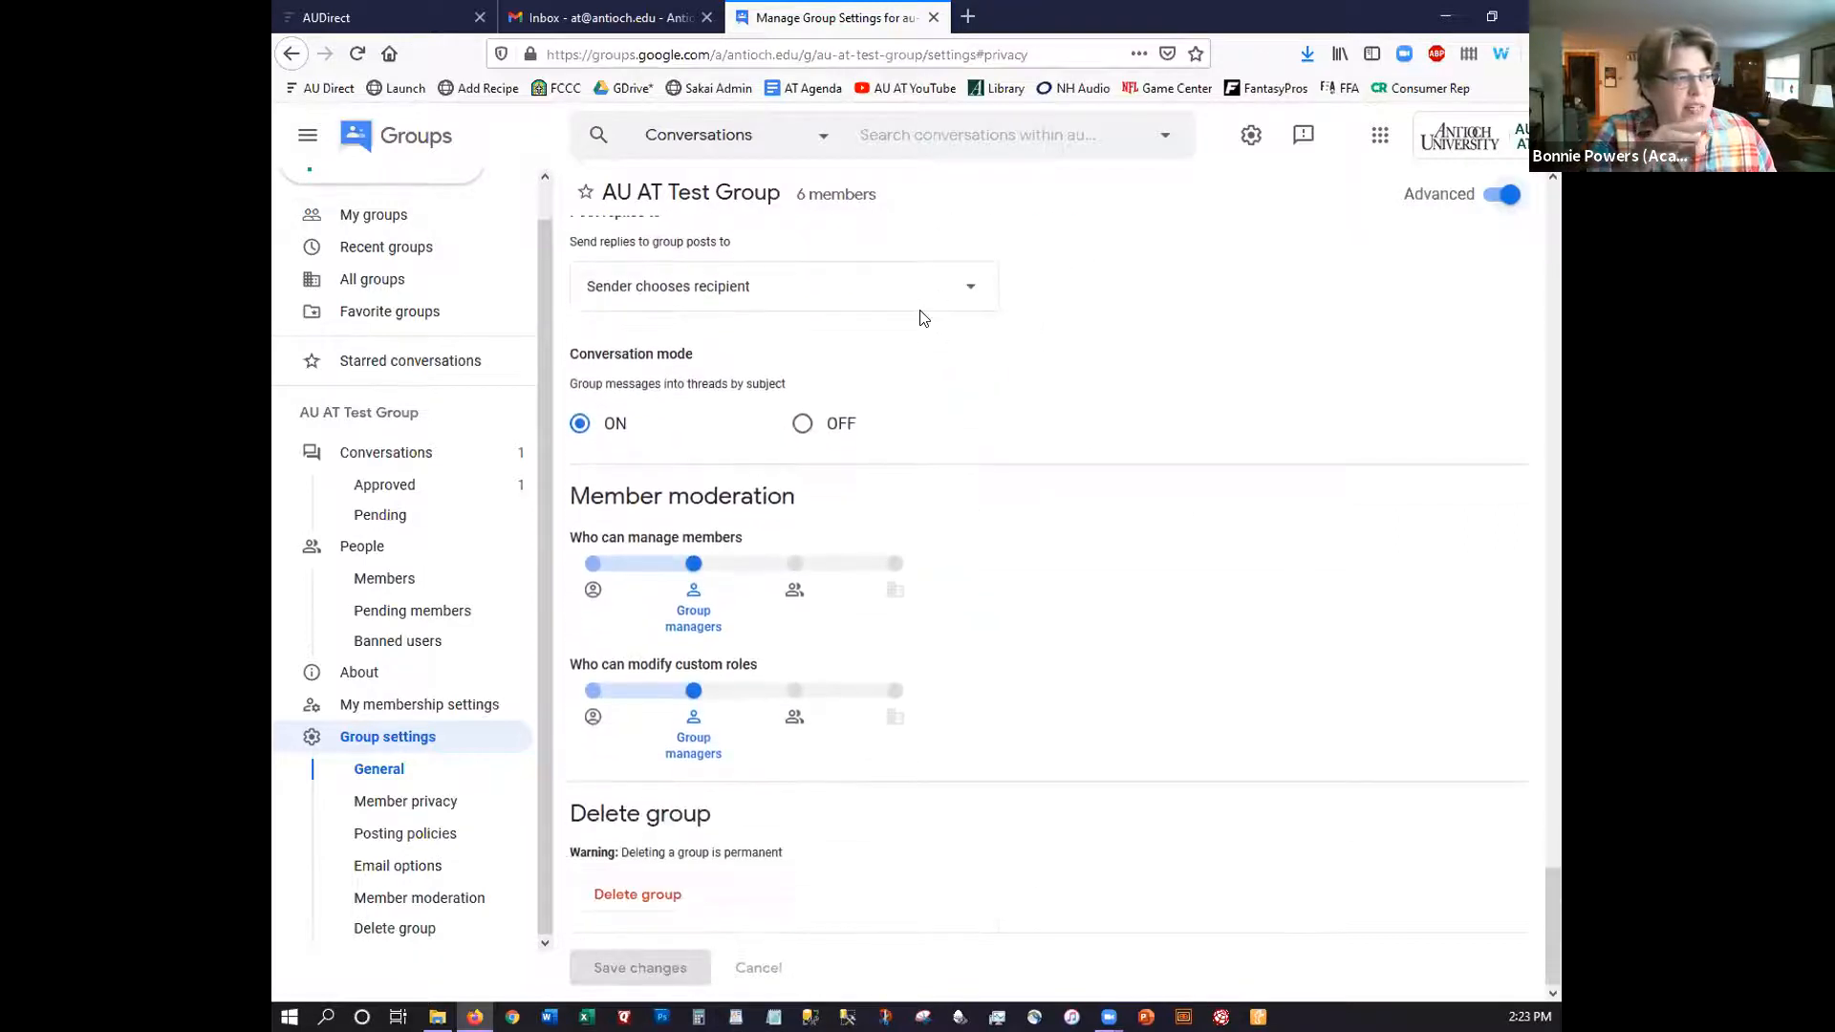
{"action": "scroll", "coordinate": [736, 411], "scroll_direction": "up", "scroll_amount": 2}
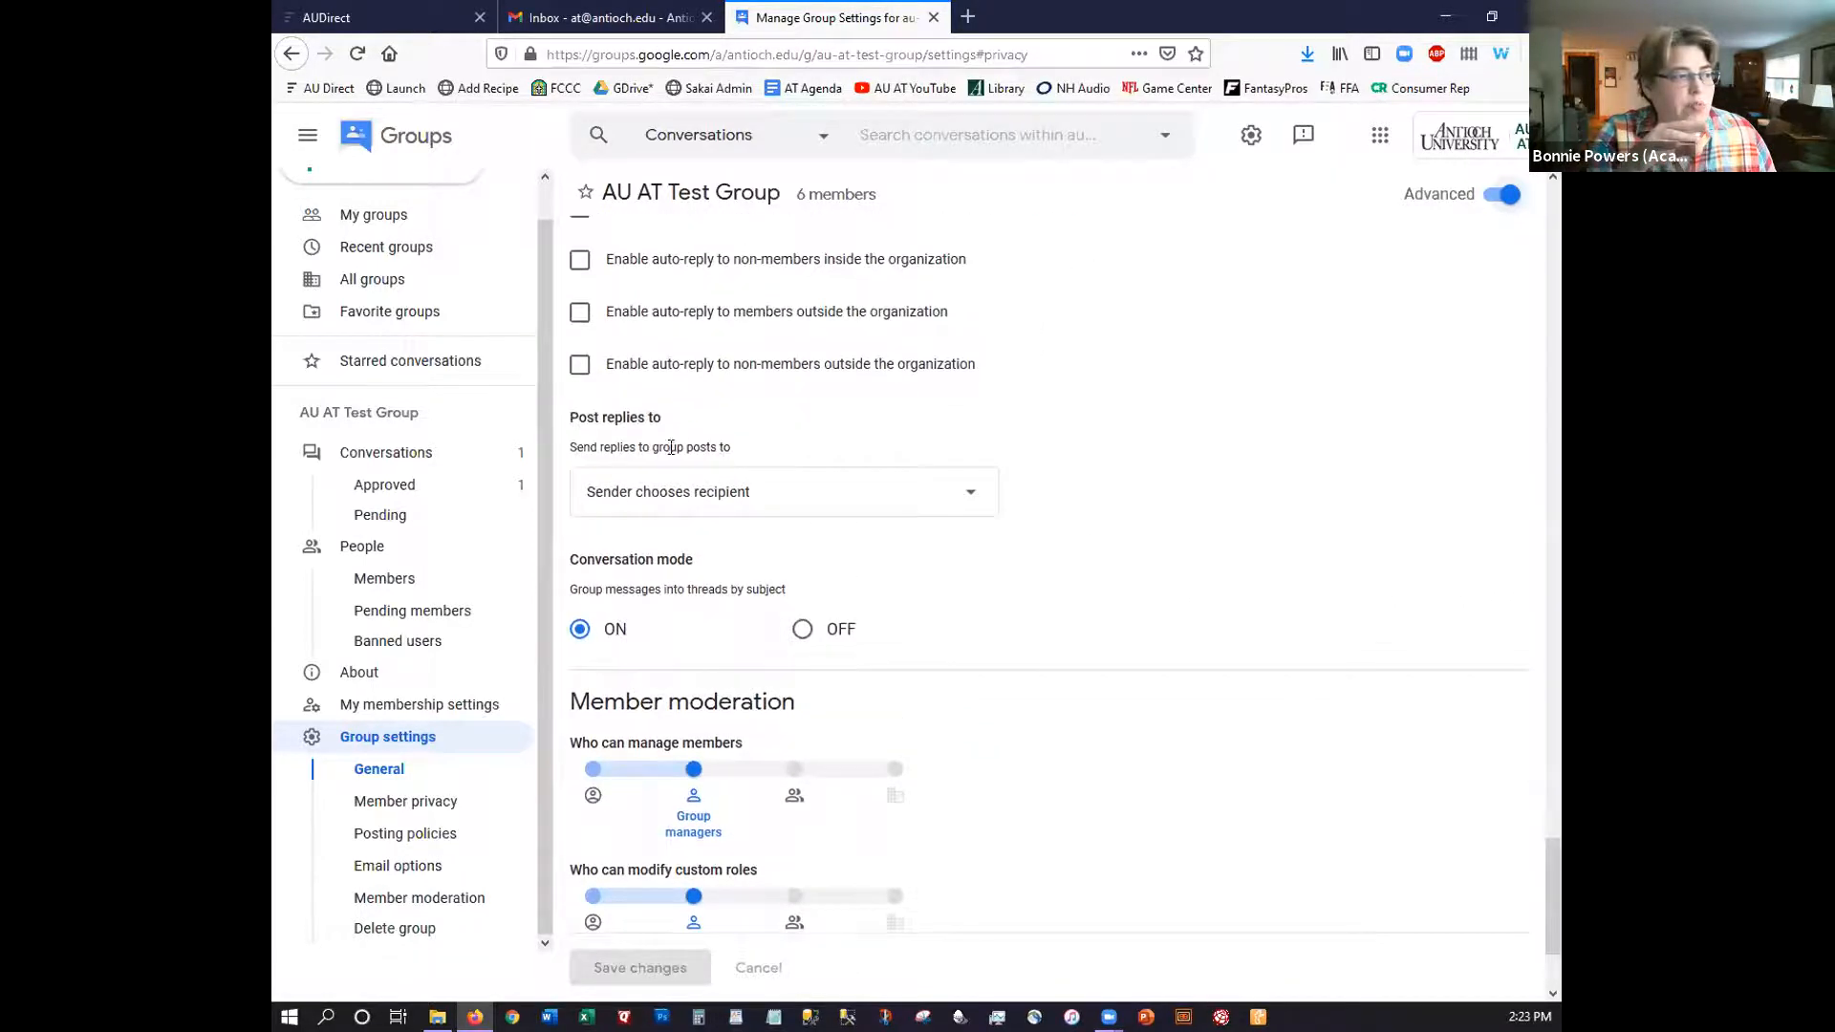
{"action": "left_click", "coordinate": [968, 501]}
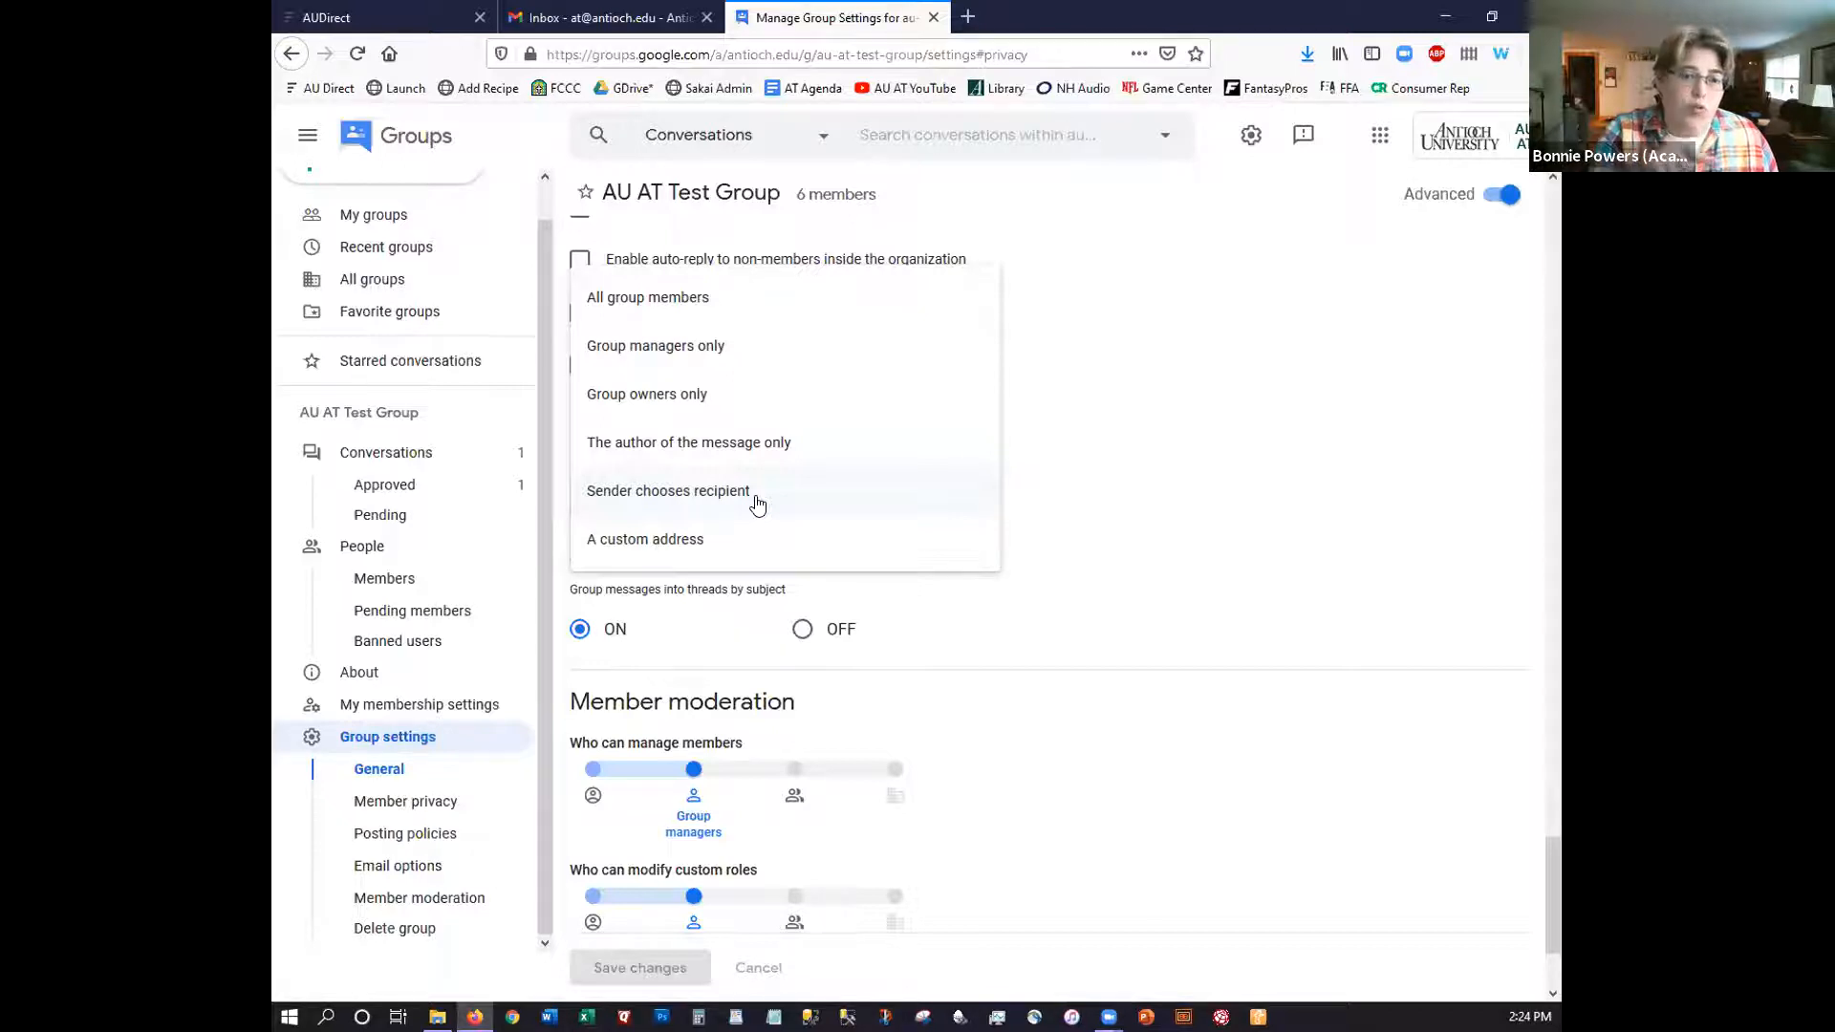
{"action": "left_click", "coordinate": [701, 494]}
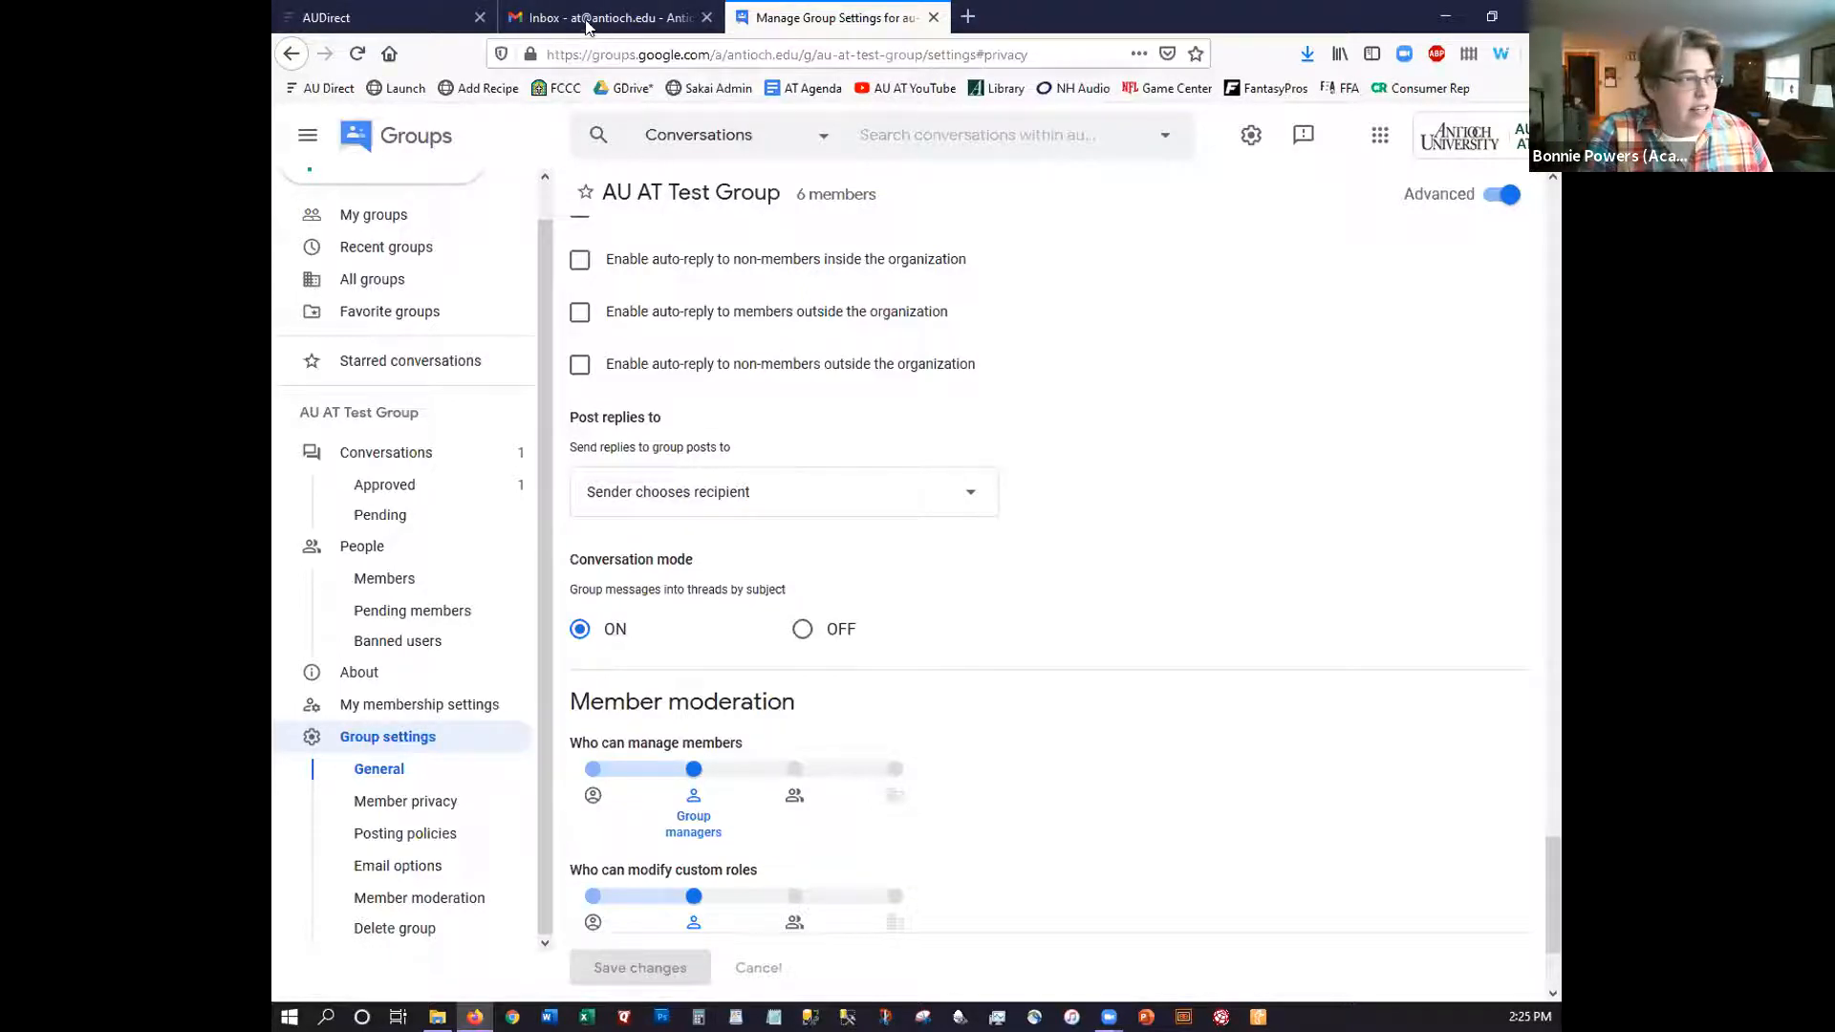
{"action": "left_click", "coordinate": [415, 449]}
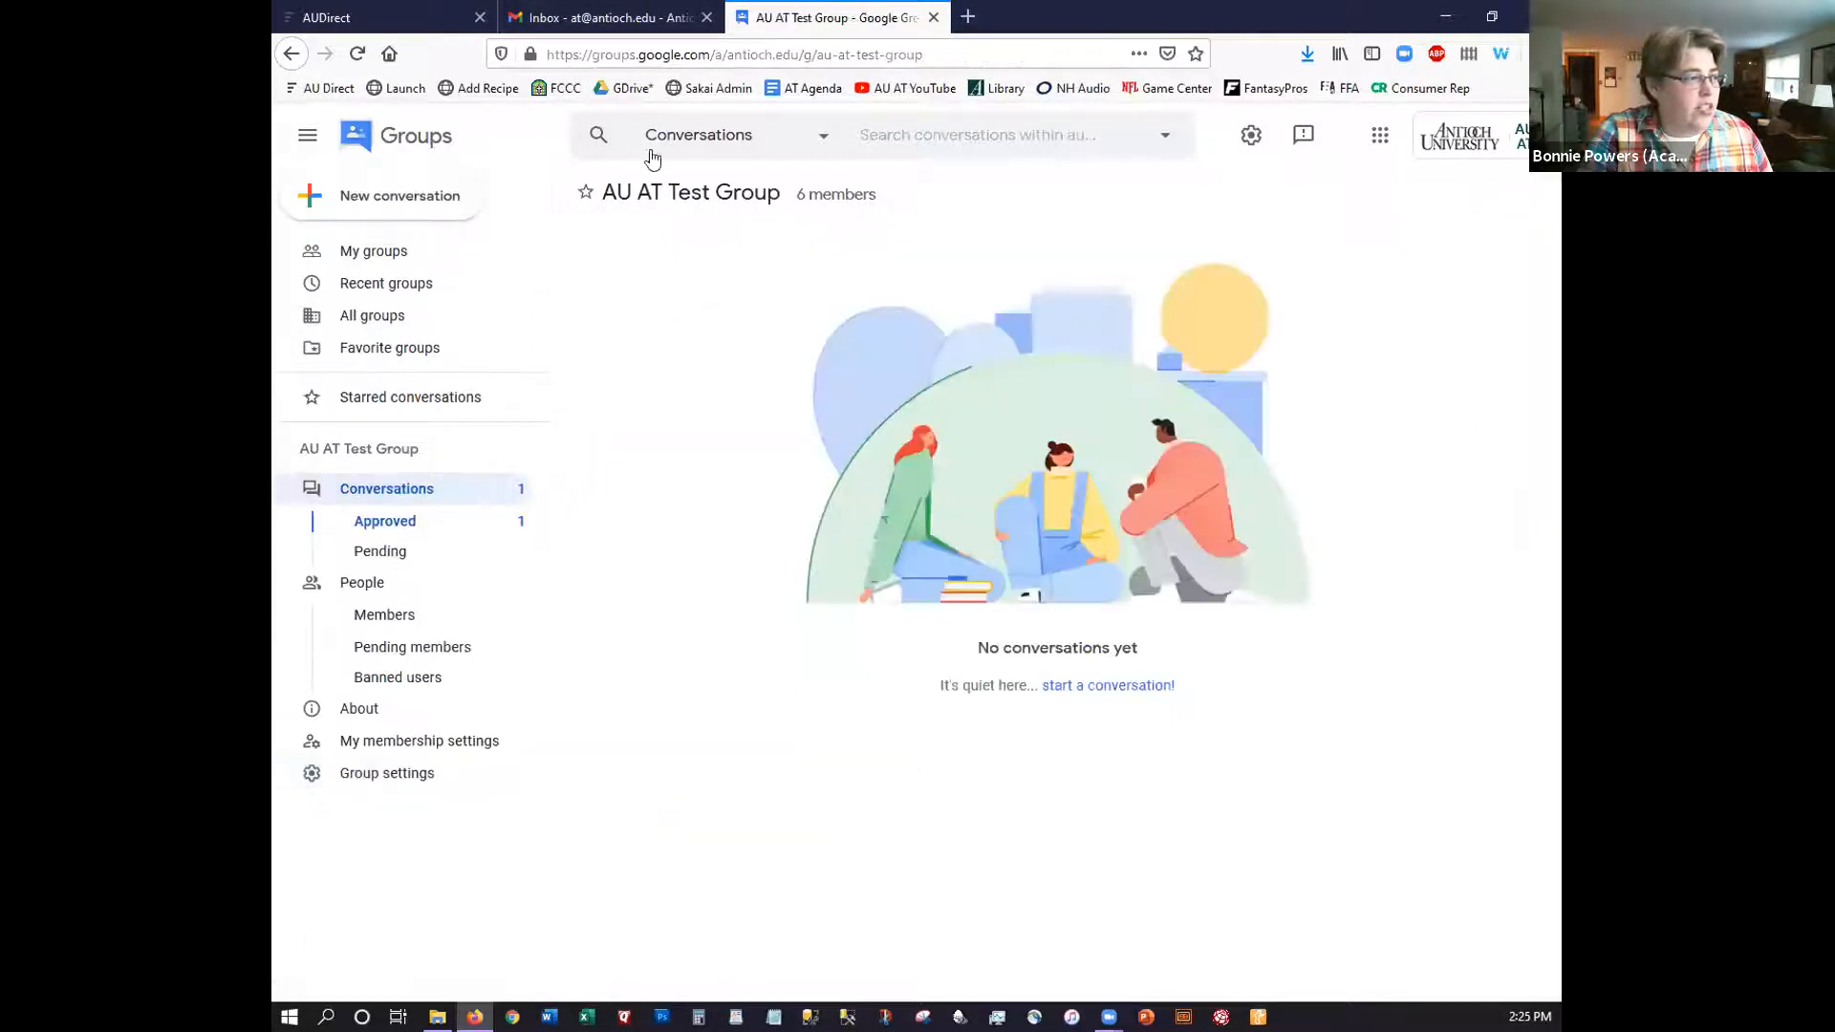
{"action": "left_click", "coordinate": [355, 54]}
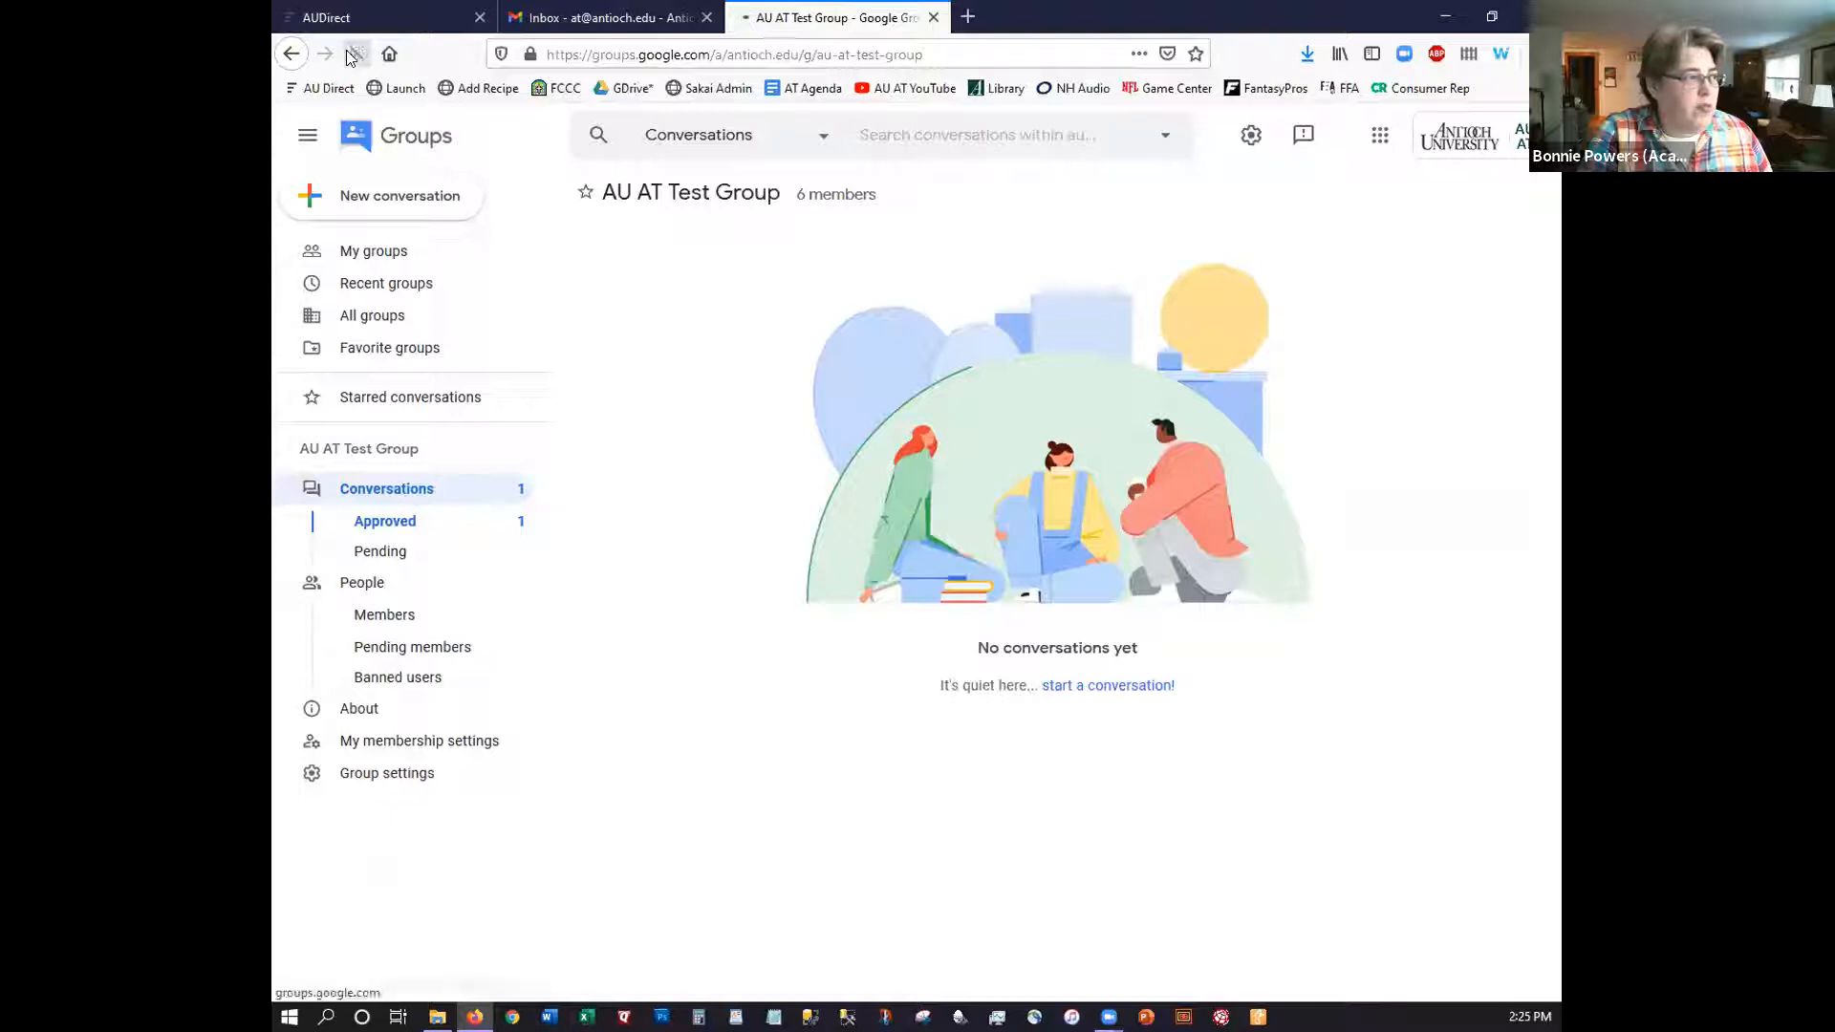